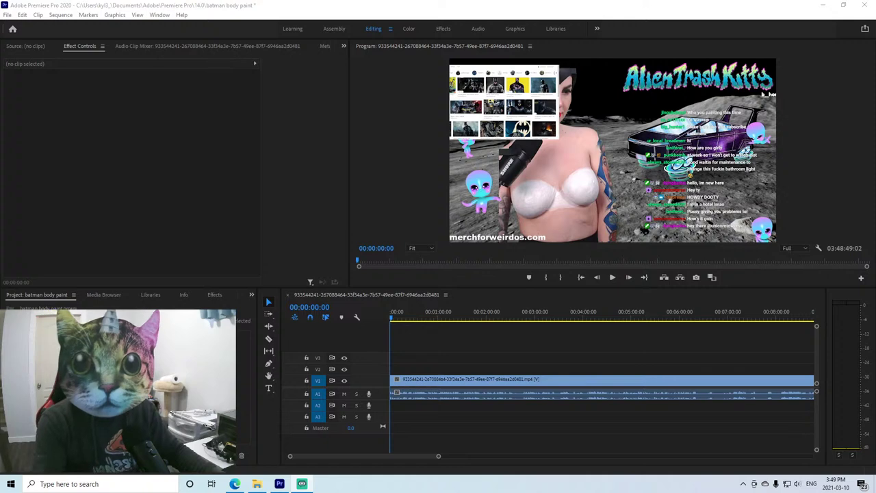
pyautogui.click(685, 309)
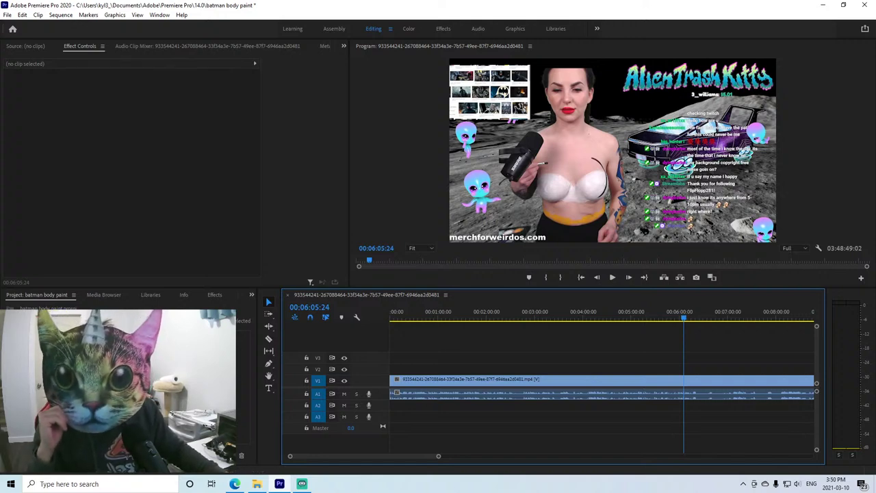
pyautogui.hotkey('alt', 'Tab')
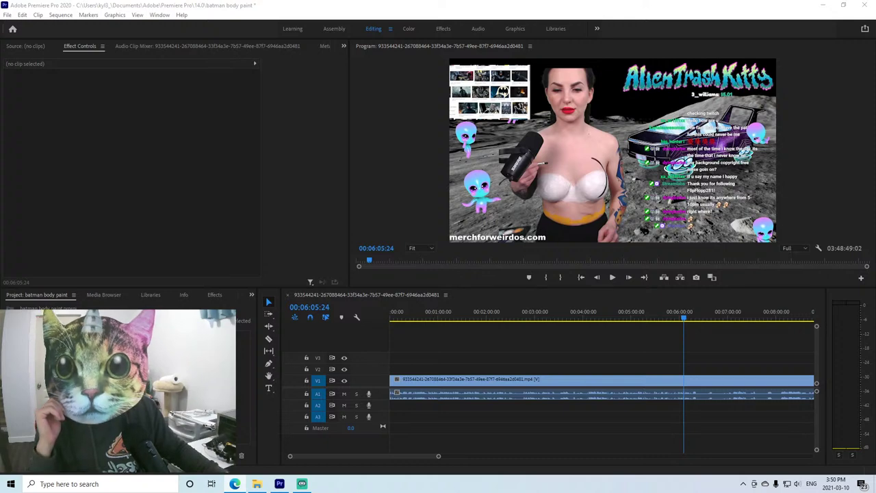
pyautogui.hotkey('alt', 'Tab')
pyautogui.hotkey('alt', 'Tab')
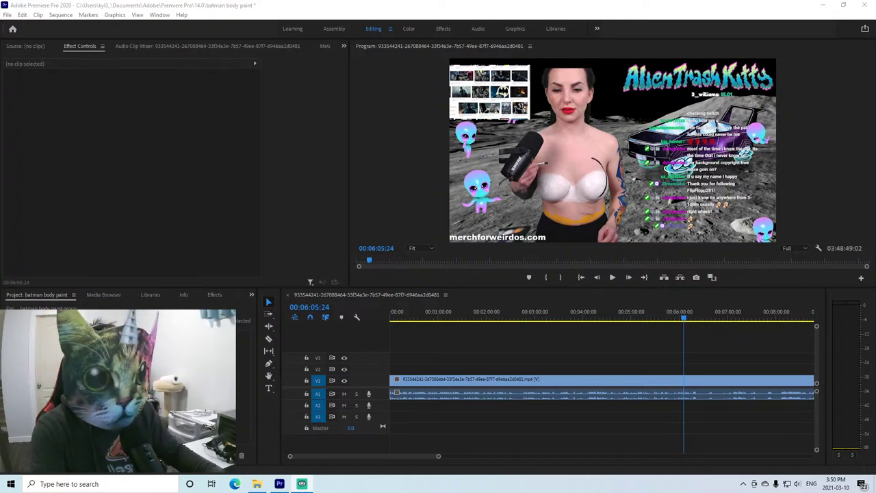
# Play the opening of the stream footage and split the clip at about 00:00:04:10.
pyautogui.click(395, 302)
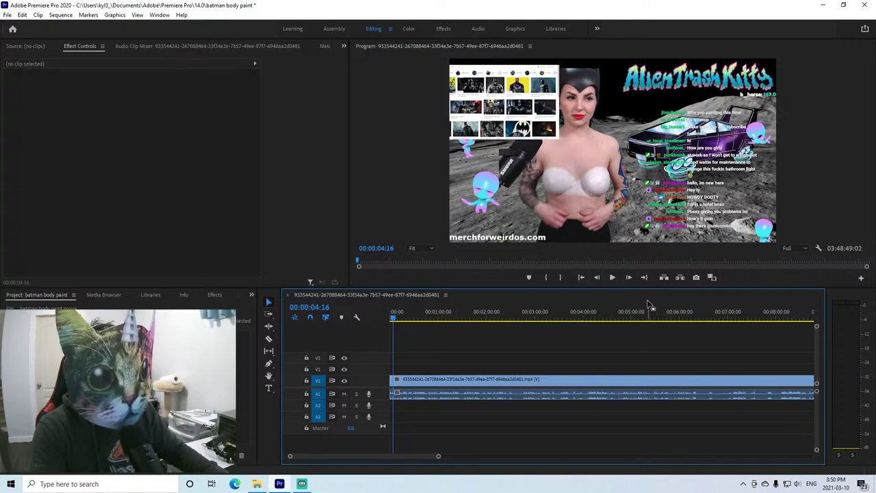
pyautogui.moveTo(438, 457); pyautogui.dragTo(402, 458)
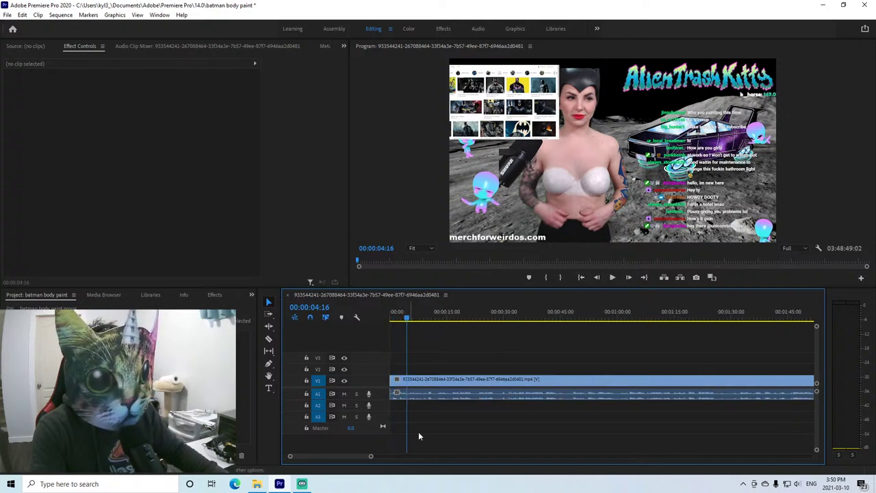
pyautogui.click(584, 279)
pyautogui.click(612, 277)
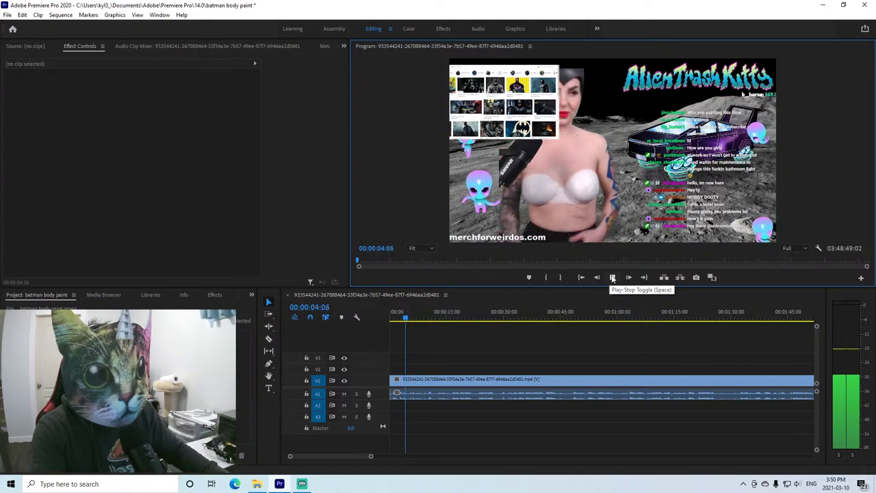
pyautogui.click(612, 277)
pyautogui.press('c')
pyautogui.click(410, 379)
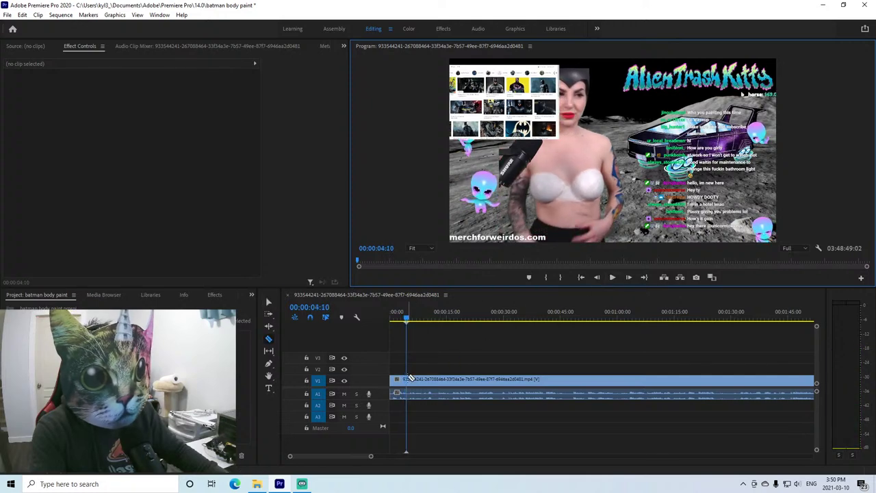
# Split the footage at about 12 seconds and cut out the section between about 4 and 12 seconds.
pyautogui.click(612, 277)
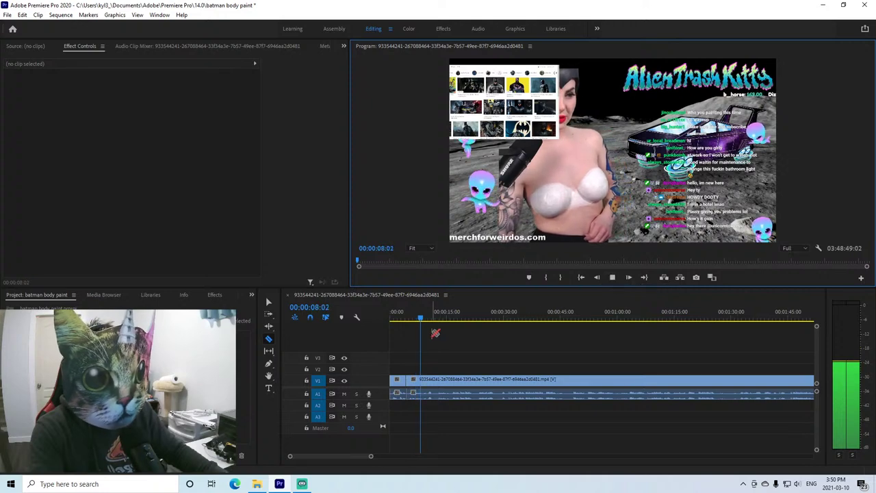
pyautogui.click(613, 277)
pyautogui.click(612, 277)
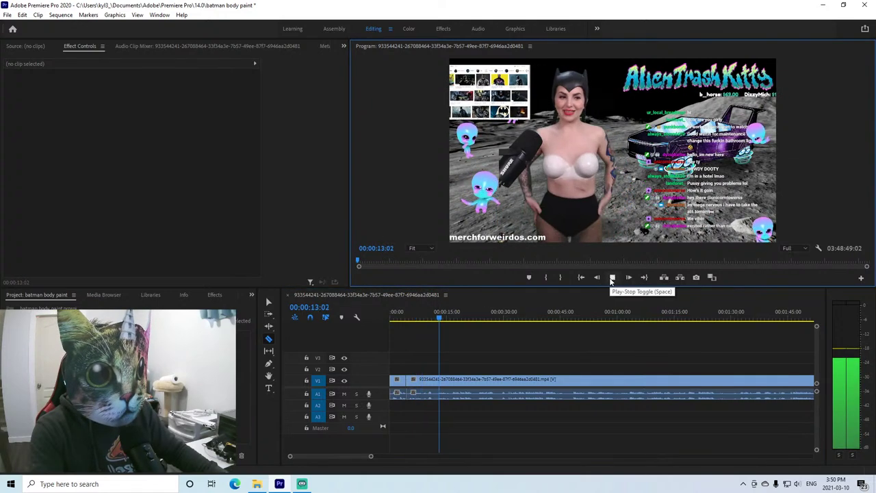
pyautogui.click(613, 277)
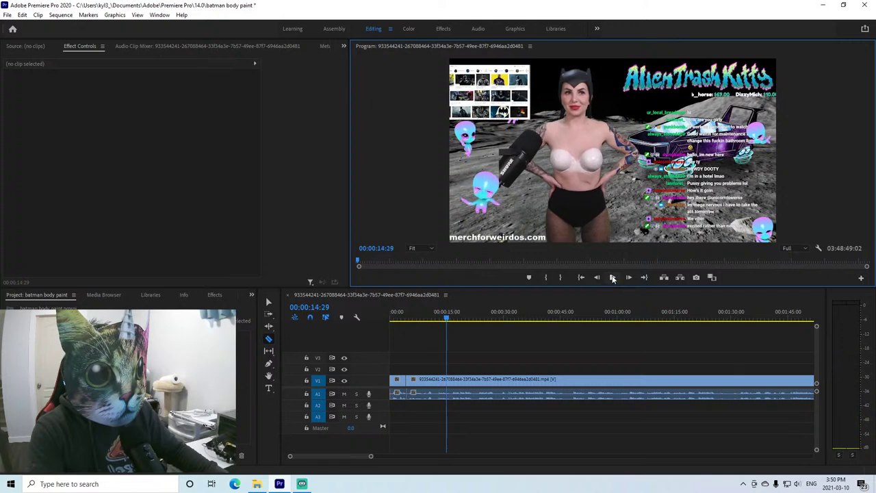
pyautogui.moveTo(438, 307); pyautogui.dragTo(437, 308)
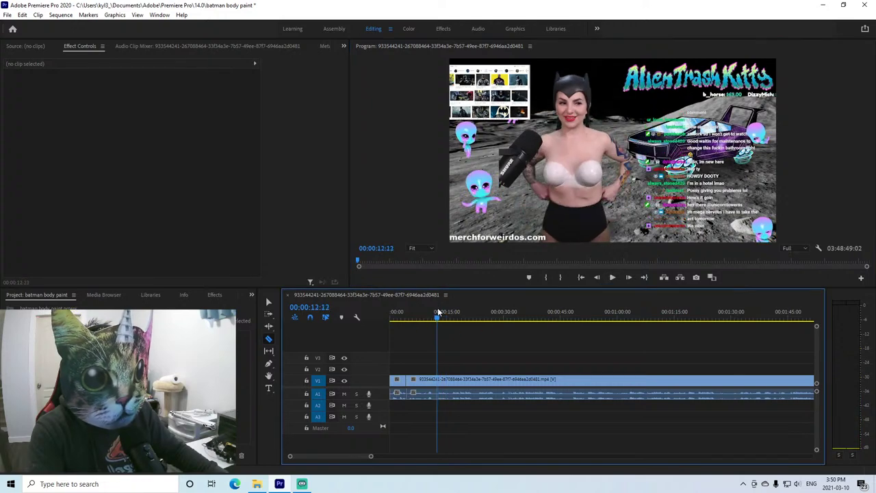
pyautogui.click(612, 277)
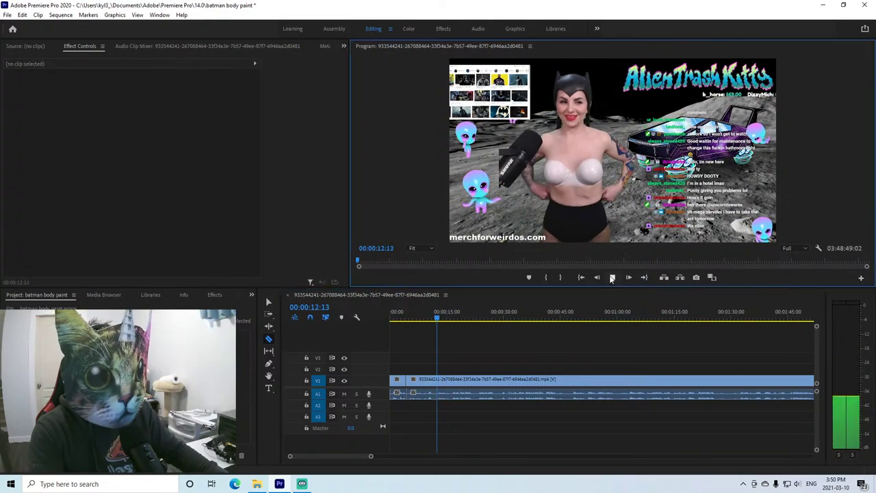
pyautogui.click(438, 380)
pyautogui.rightClick(431, 379)
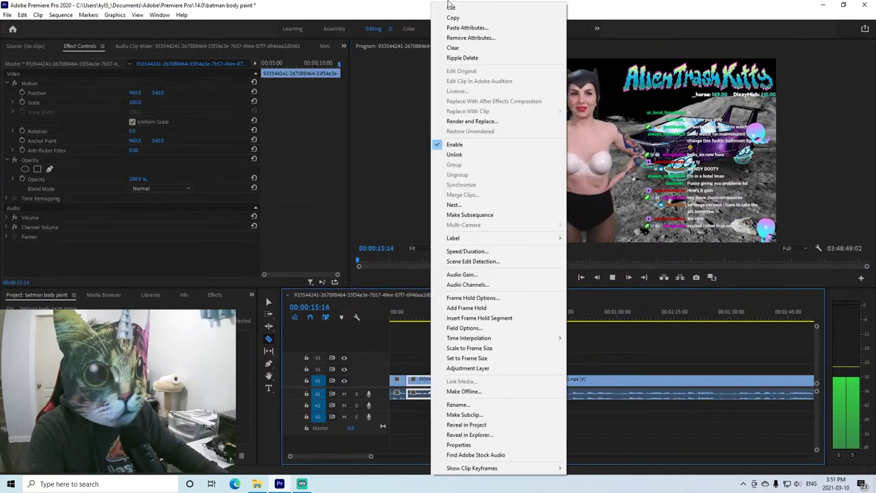
pyautogui.click(449, 8)
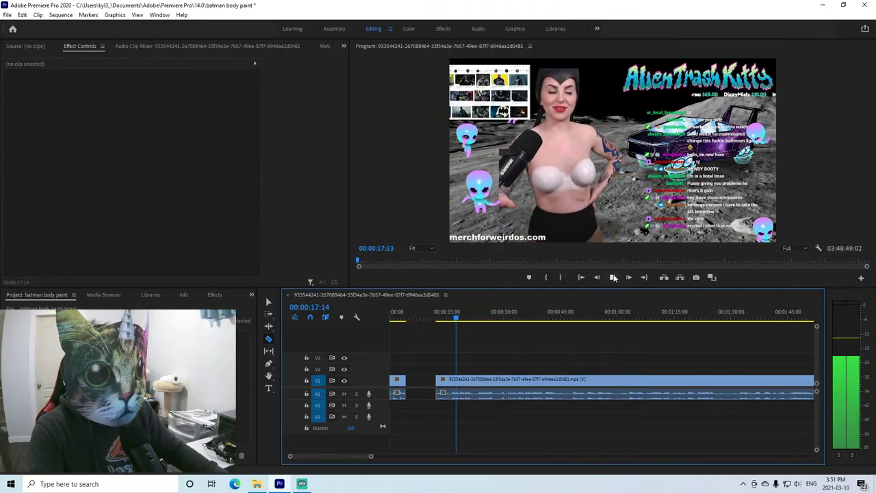
# Split the remaining footage at 00:00:15:14 and move the short piece before it directly behind the opening clip.
pyautogui.click(439, 320)
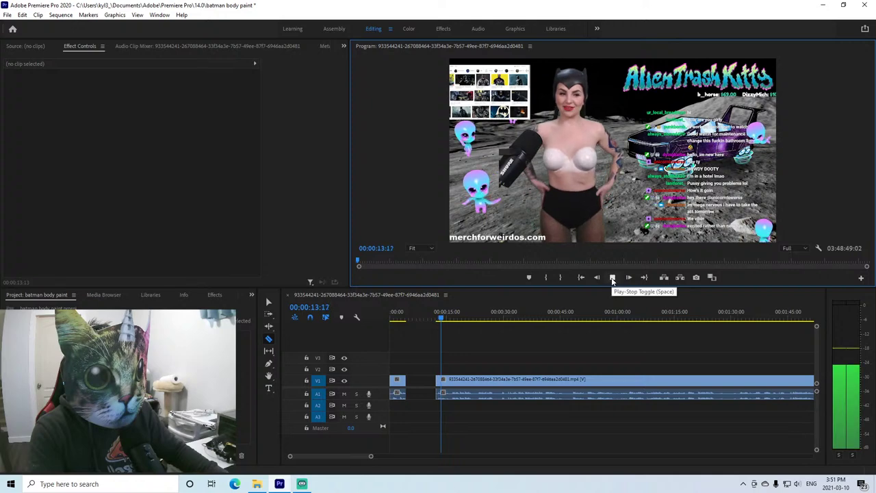
pyautogui.click(612, 279)
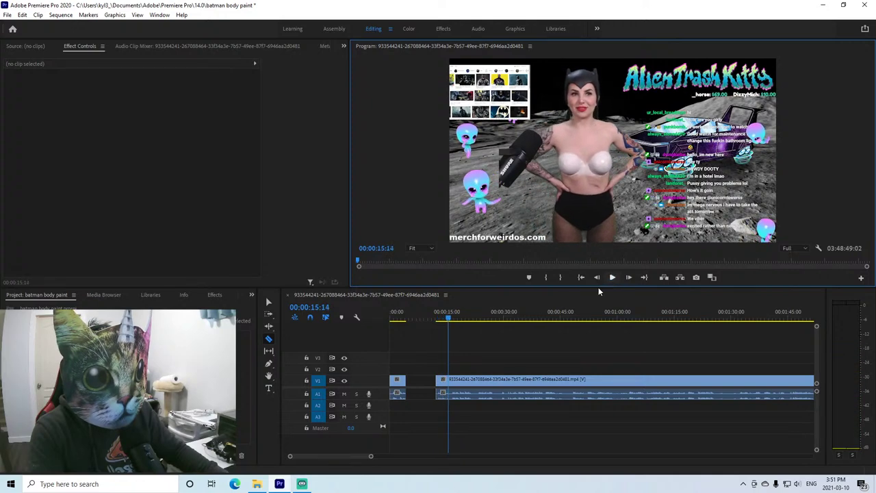
pyautogui.moveTo(442, 381); pyautogui.dragTo(414, 378)
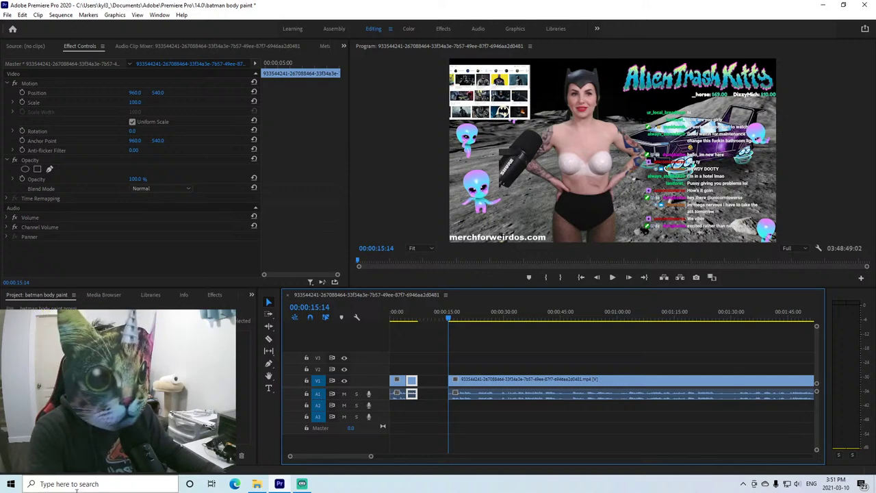
# Review the footage from about 15 to 36 seconds for the start of the next segment worth keeping.
pyautogui.click(612, 277)
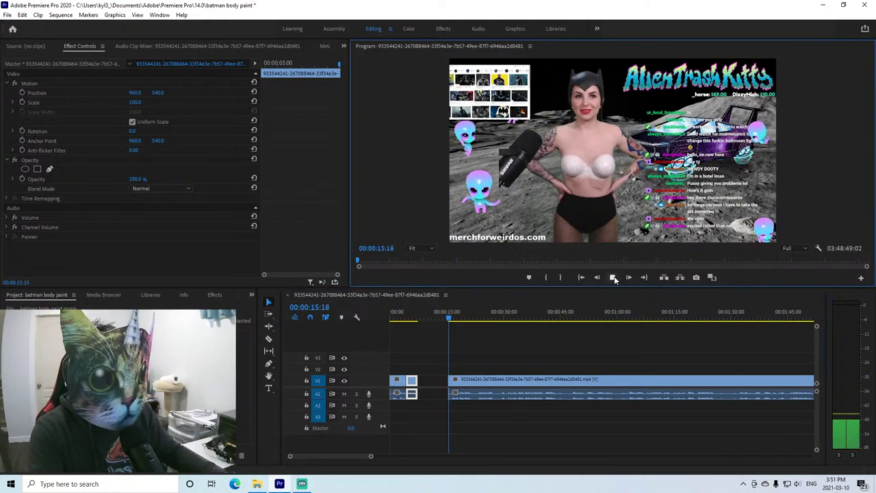
pyautogui.click(475, 313)
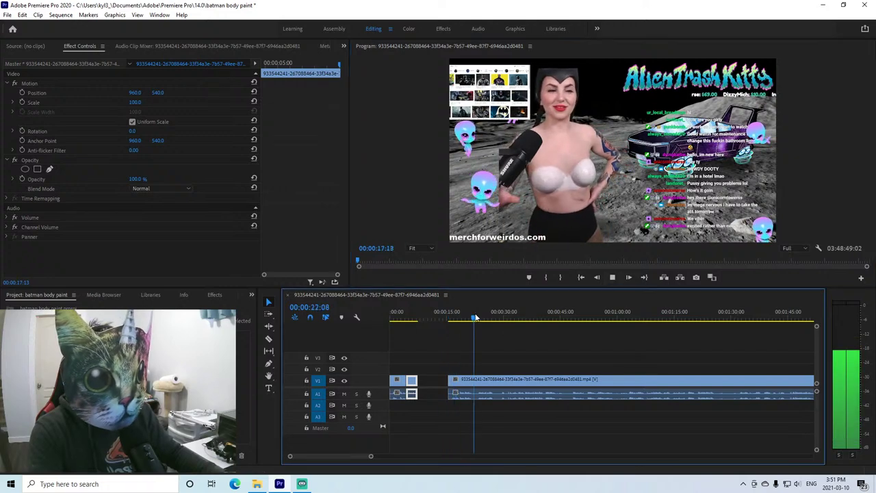
pyautogui.click(613, 278)
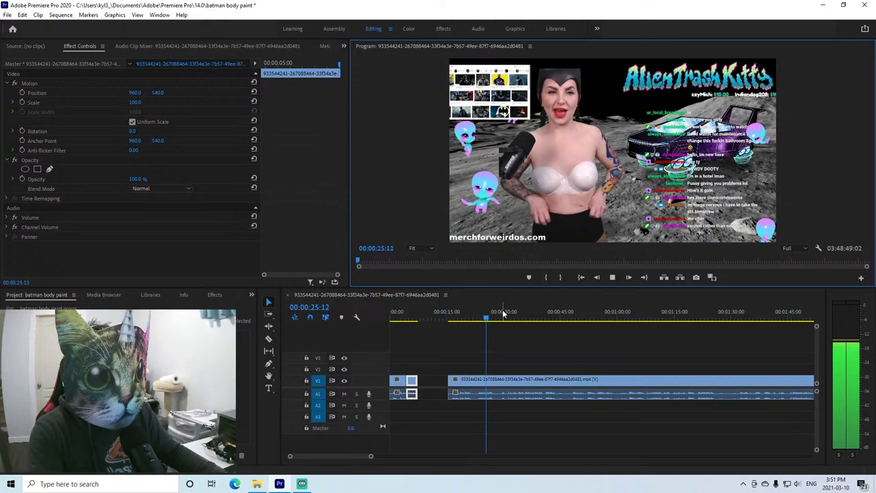
pyautogui.click(503, 310)
pyautogui.click(613, 277)
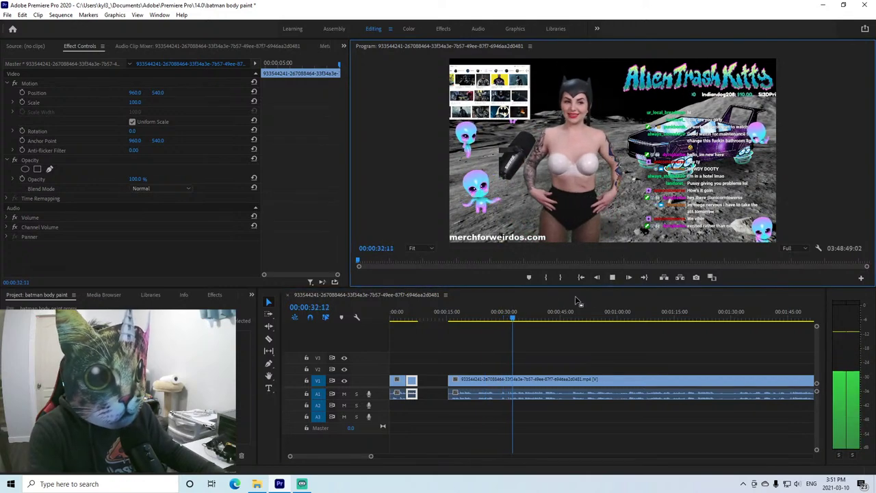
pyautogui.moveTo(371, 456); pyautogui.dragTo(380, 457)
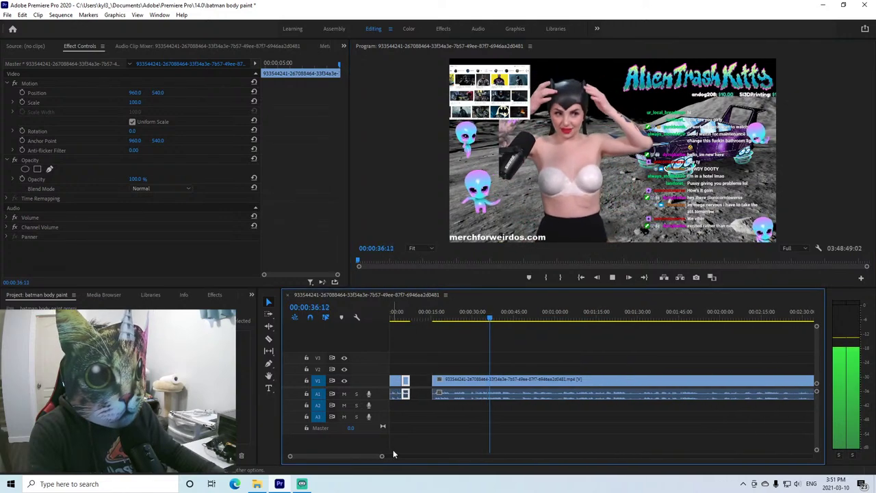
pyautogui.click(488, 316)
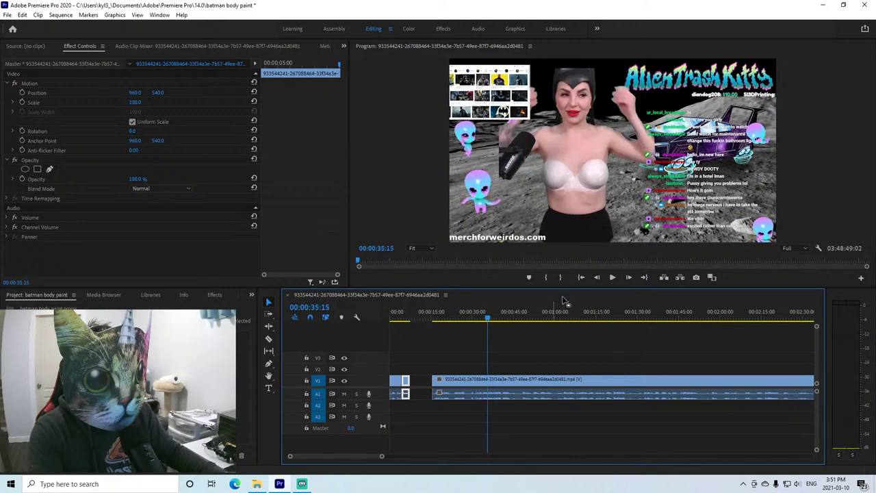
pyautogui.click(613, 277)
pyautogui.click(615, 276)
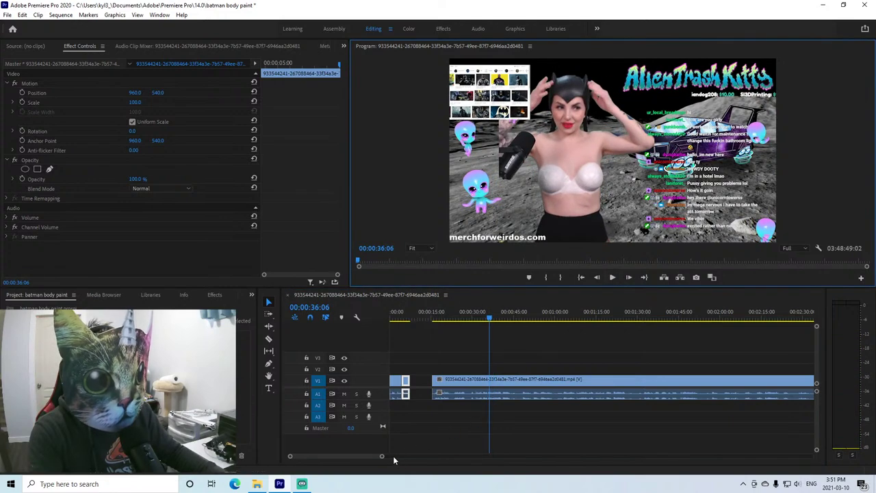
# Split the footage at about 35 seconds and cut out the section between about 15 and 35 seconds.
pyautogui.moveTo(382, 456); pyautogui.dragTo(358, 457)
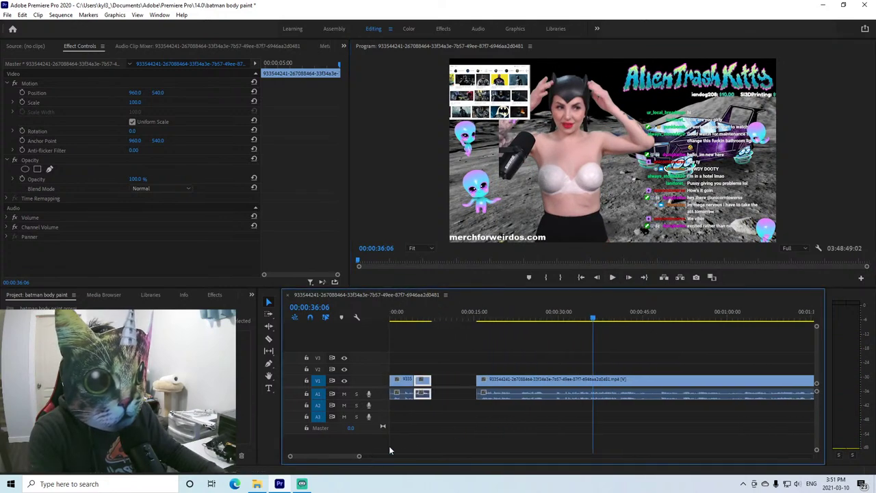
pyautogui.click(583, 316)
pyautogui.click(611, 278)
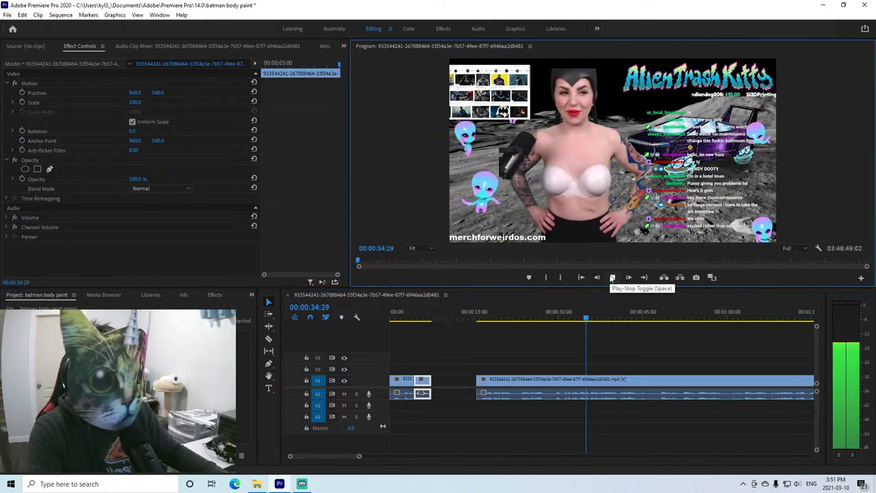
pyautogui.press('c')
pyautogui.click(592, 381)
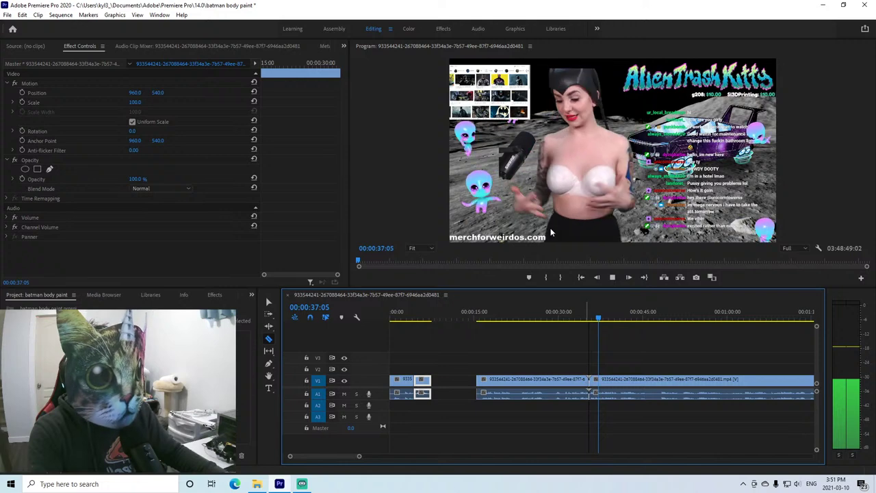
pyautogui.rightClick(585, 381)
pyautogui.click(607, 8)
pyautogui.press('v')
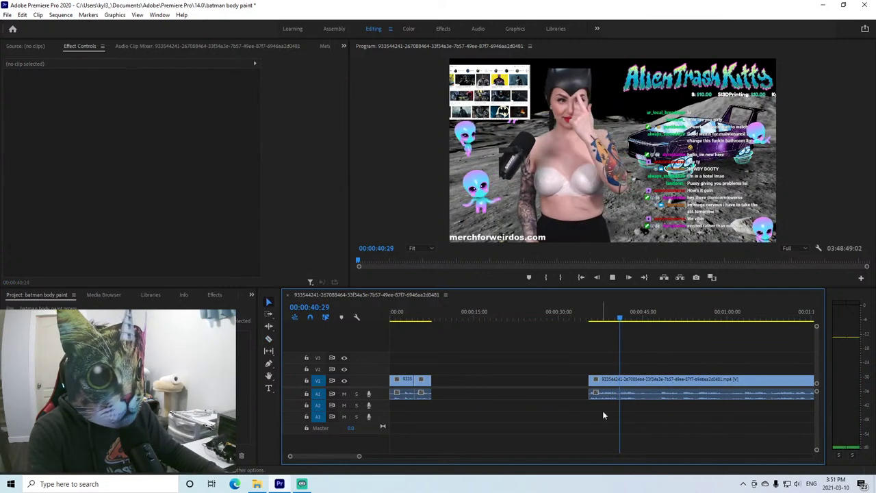
# Split the remaining footage at about 45 seconds and move the piece before it directly behind the second clip.
pyautogui.press('c')
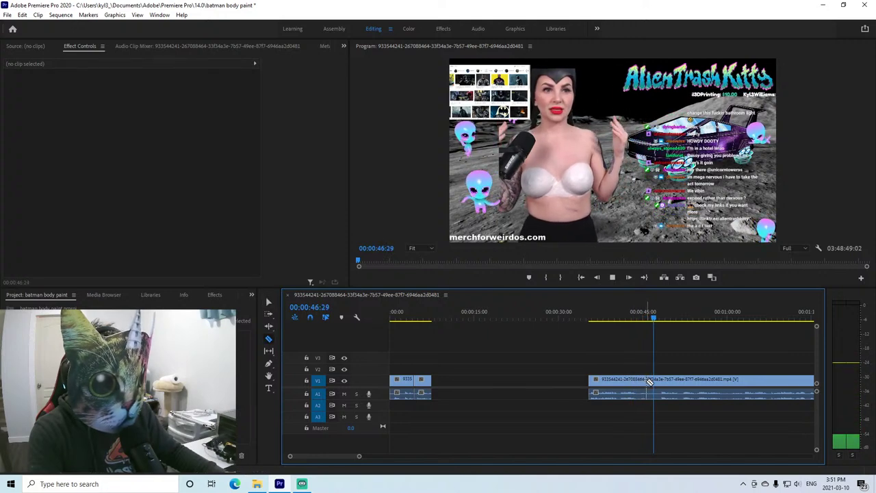
pyautogui.click(651, 380)
pyautogui.press('v')
pyautogui.moveTo(629, 384); pyautogui.dragTo(471, 384)
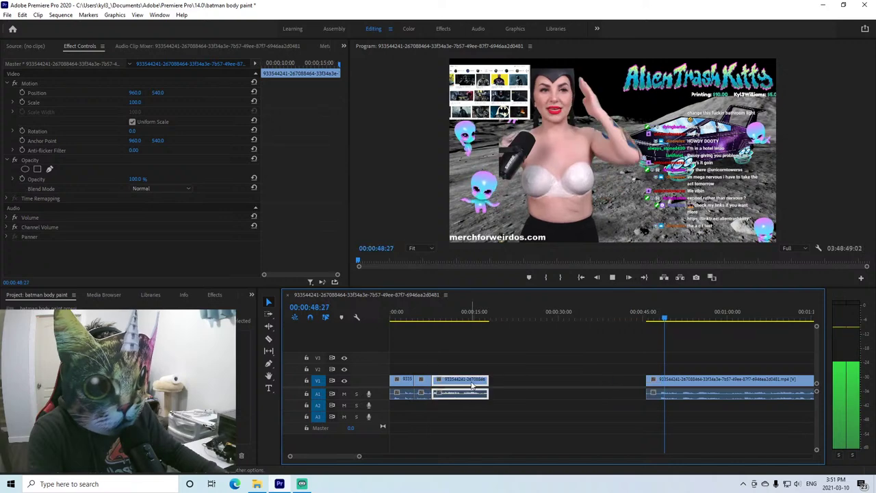
# Play the end of the third clip and split off its final moment at about 16 seconds.
pyautogui.click(480, 312)
pyautogui.click(613, 278)
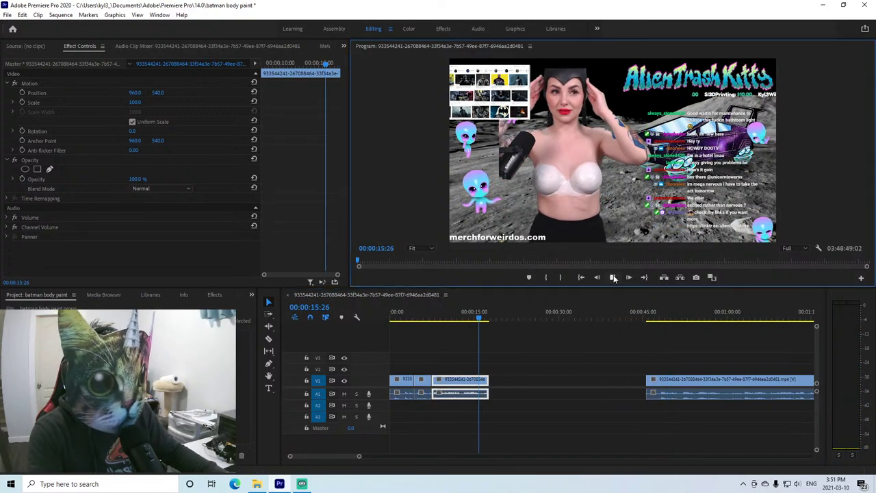
pyautogui.click(613, 277)
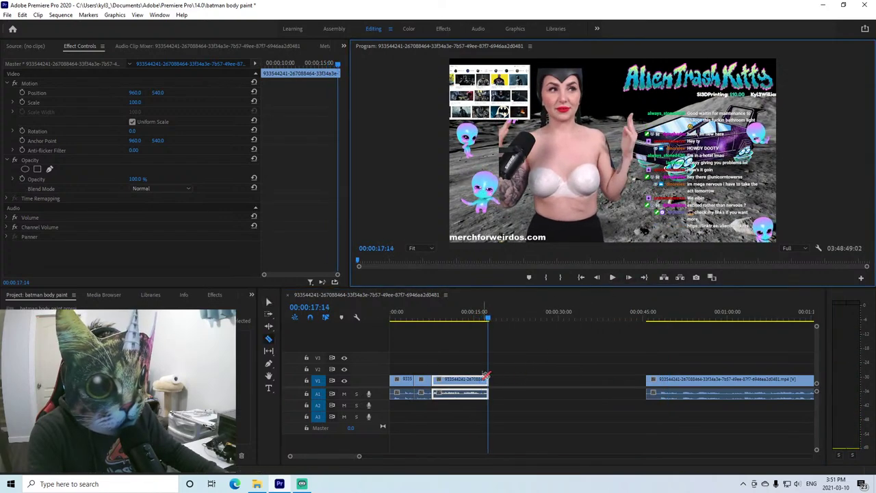
pyautogui.click(485, 379)
# Zoom in on the face in the short clip at about 16 seconds with scale 162 and position 1411, 782.
pyautogui.moveTo(485, 380); pyautogui.dragTo(482, 379)
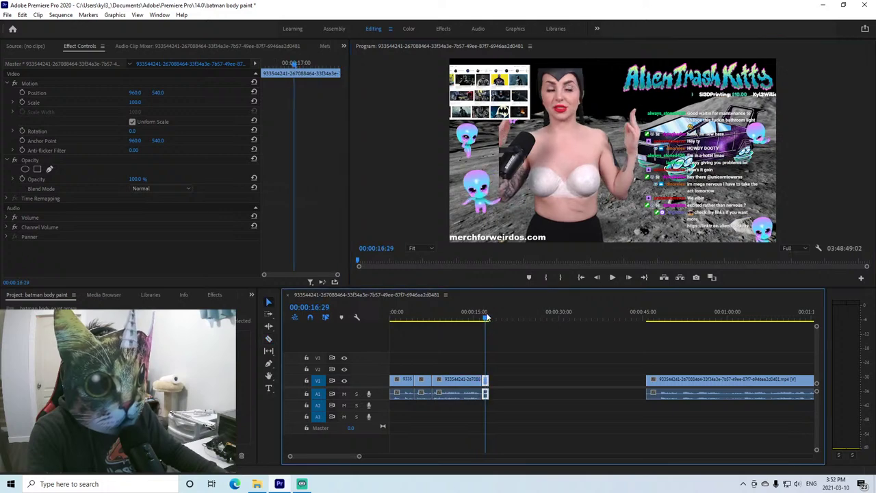
pyautogui.moveTo(135, 102); pyautogui.dragTo(198, 93)
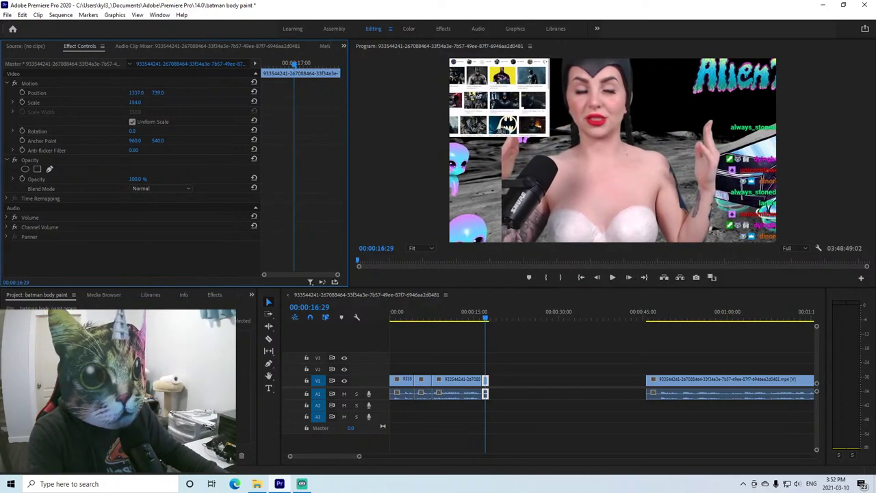
pyautogui.moveTo(135, 102); pyautogui.dragTo(161, 92)
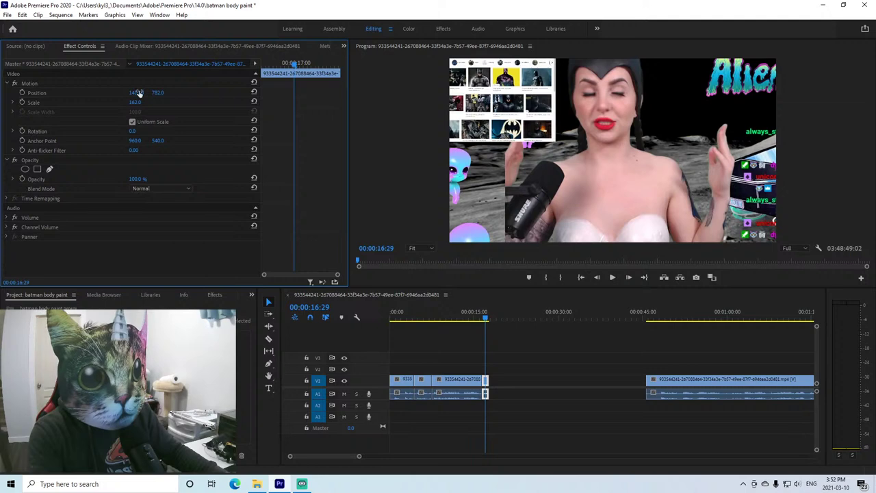
# Move the remaining footage to start at about 22 seconds, split it at about 39 seconds and delete the piece before the split.
pyautogui.click(659, 315)
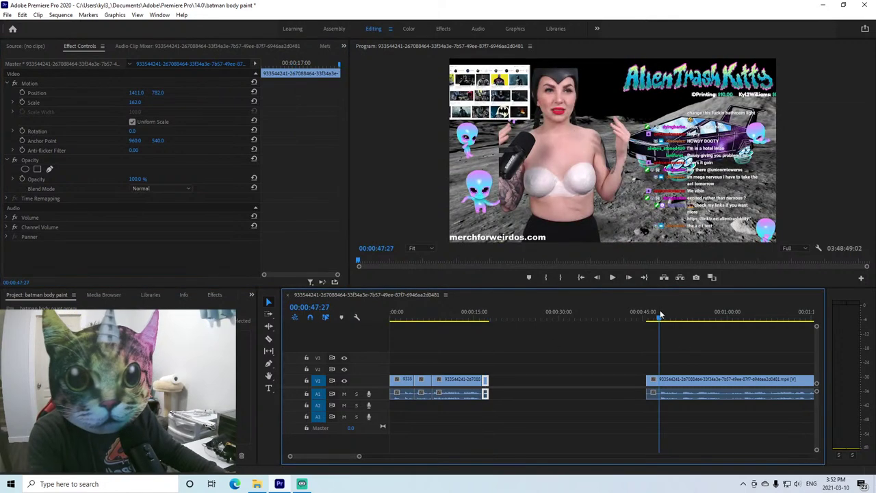
pyautogui.click(612, 277)
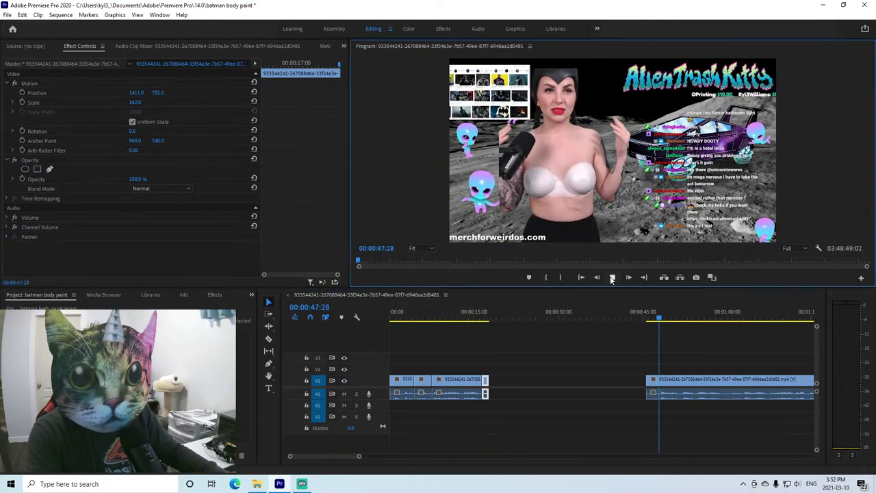
pyautogui.moveTo(692, 393); pyautogui.dragTo(560, 392)
pyautogui.click(607, 314)
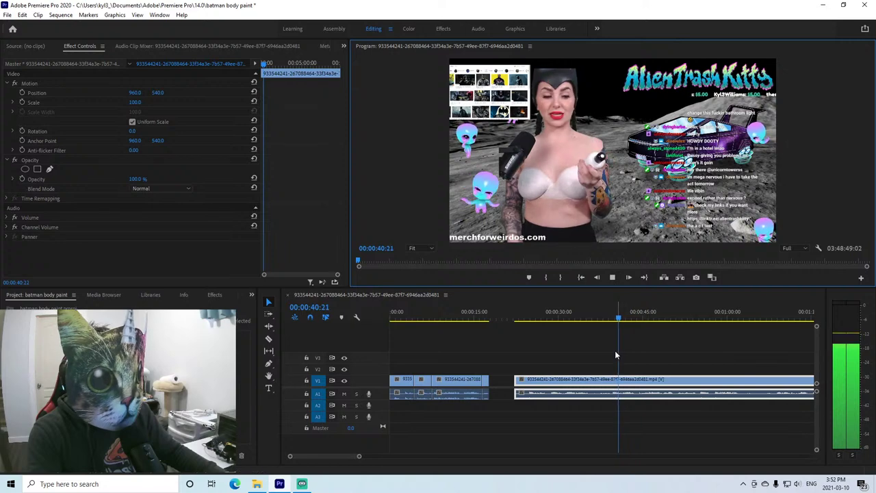
pyautogui.press('c')
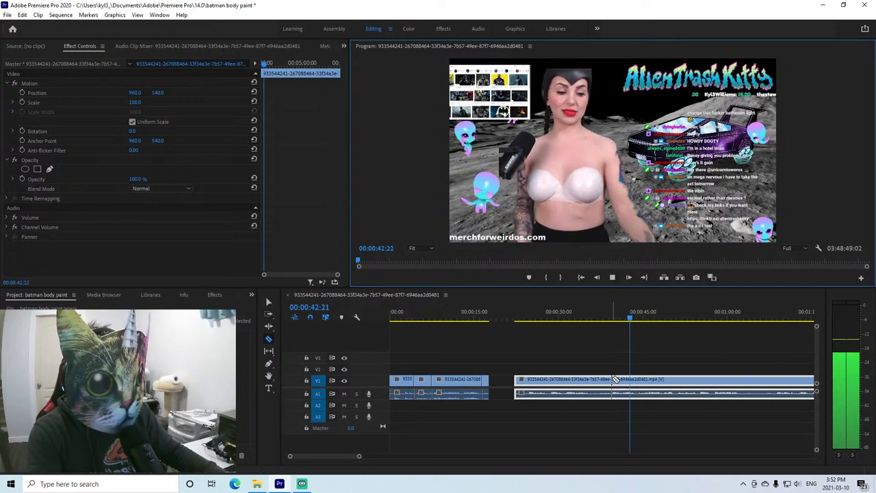
pyautogui.click(616, 379)
pyautogui.rightClick(603, 380)
pyautogui.click(644, 8)
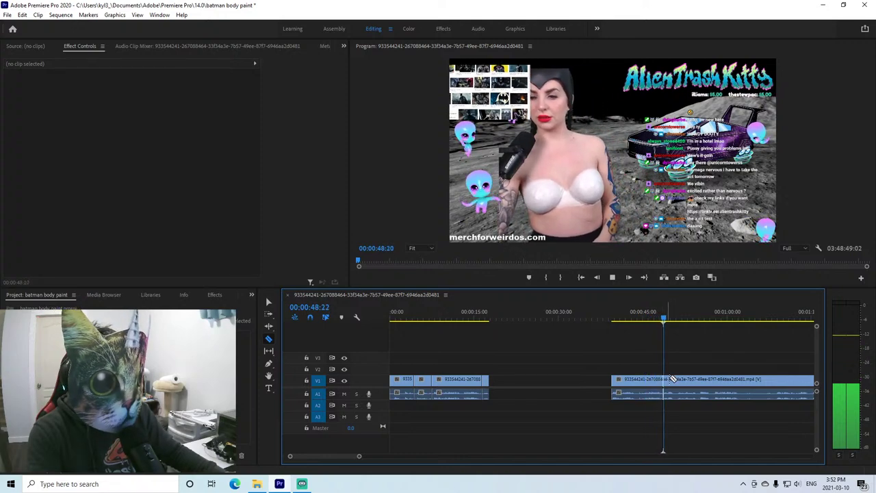
# Play the footage to about 57 seconds, shift it to start at about 23 seconds and play it again from about 52 seconds.
pyautogui.click(613, 277)
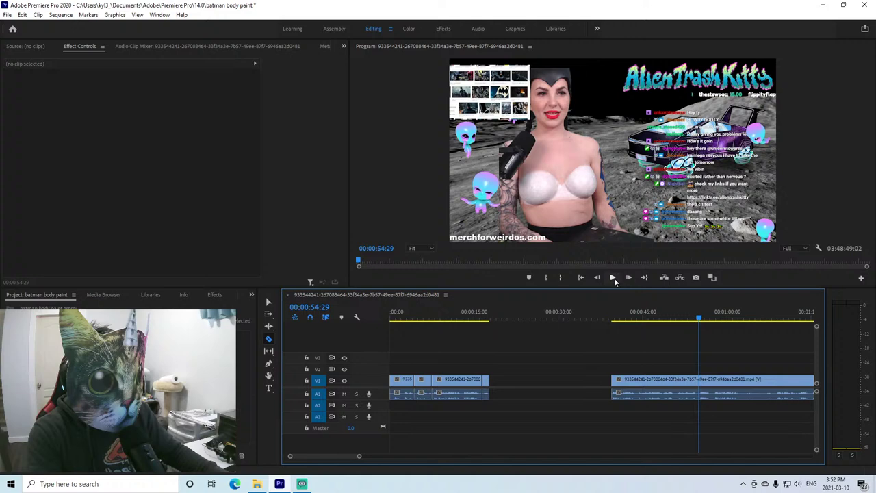
pyautogui.click(612, 277)
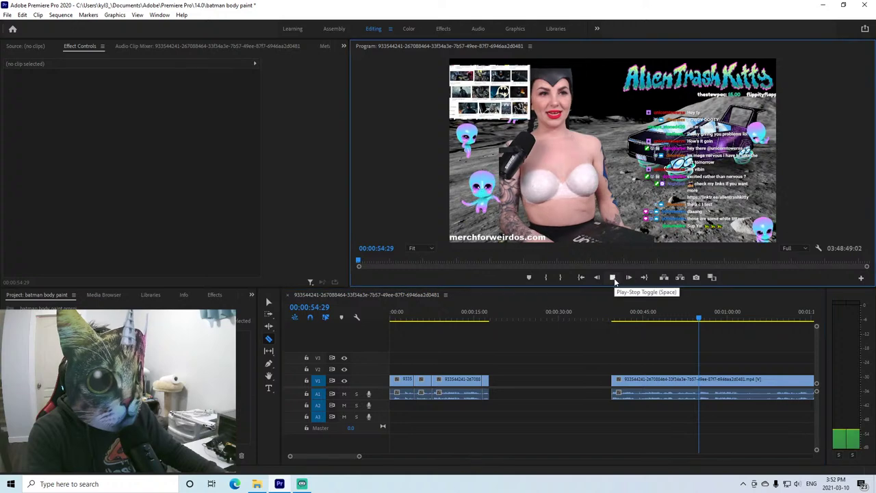
pyautogui.press('space')
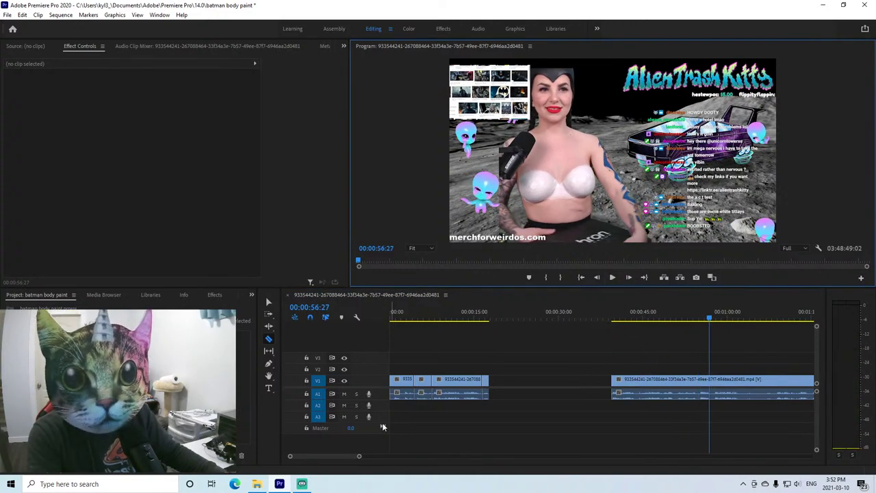
pyautogui.press('v')
pyautogui.moveTo(675, 381); pyautogui.dragTo(582, 383)
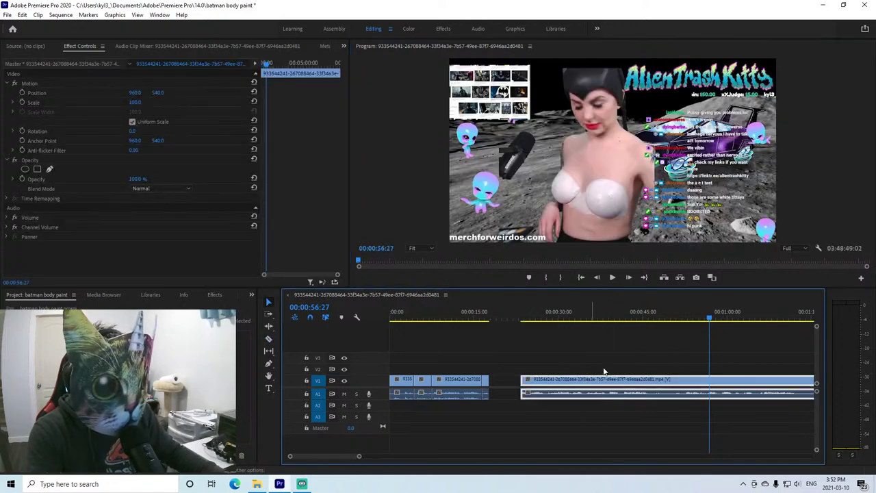
pyautogui.click(683, 320)
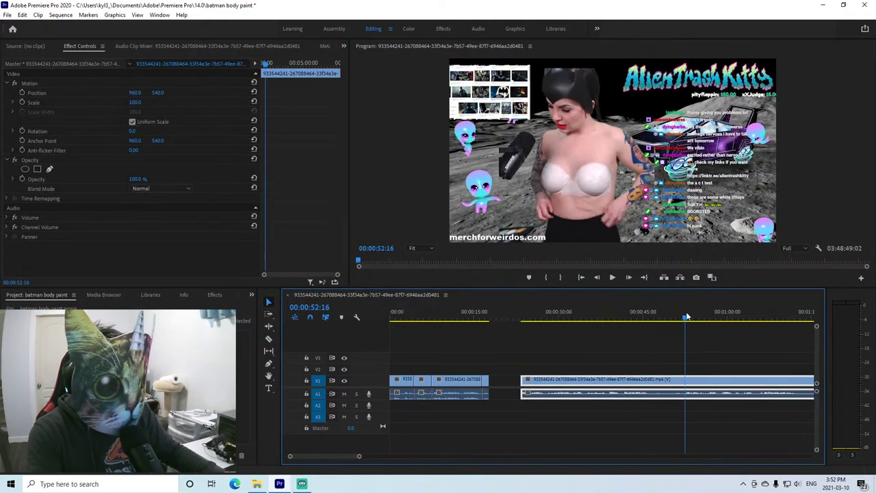
pyautogui.click(611, 277)
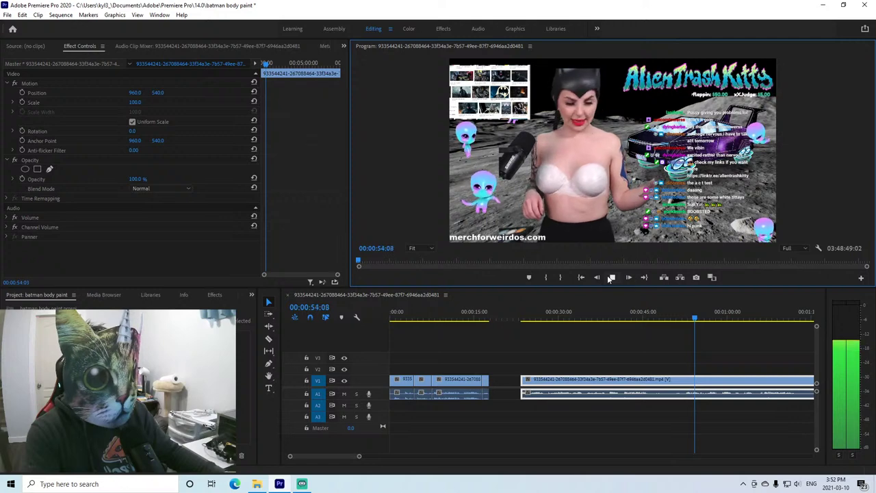
pyautogui.click(611, 277)
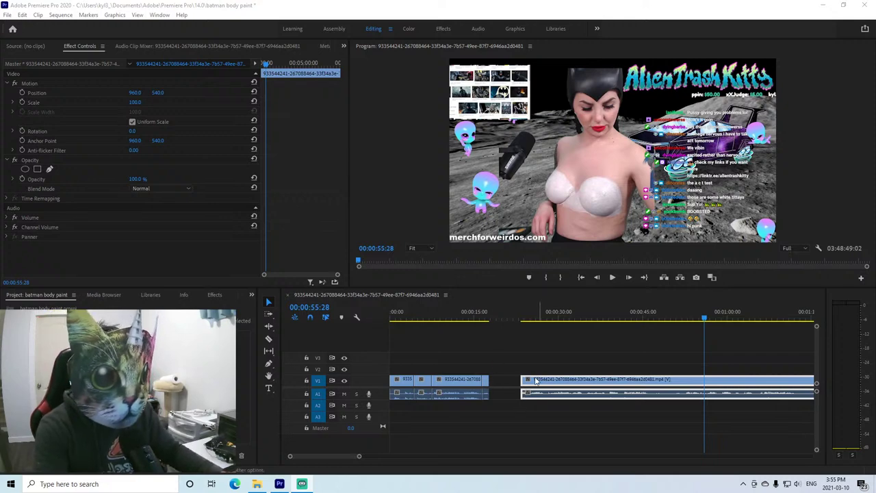
# Open the NCS music folder in File Explorer, audition a track for background music and close the music player.
pyautogui.click(486, 310)
pyautogui.click(610, 274)
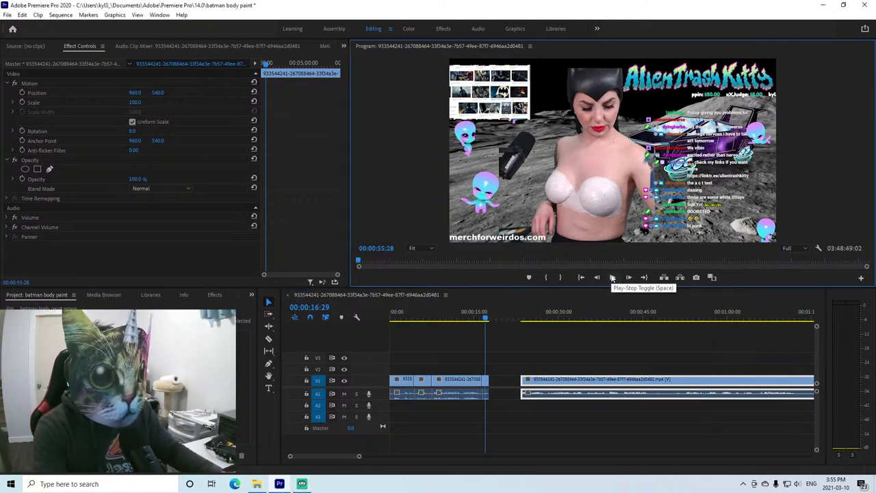
pyautogui.rightClick(257, 484)
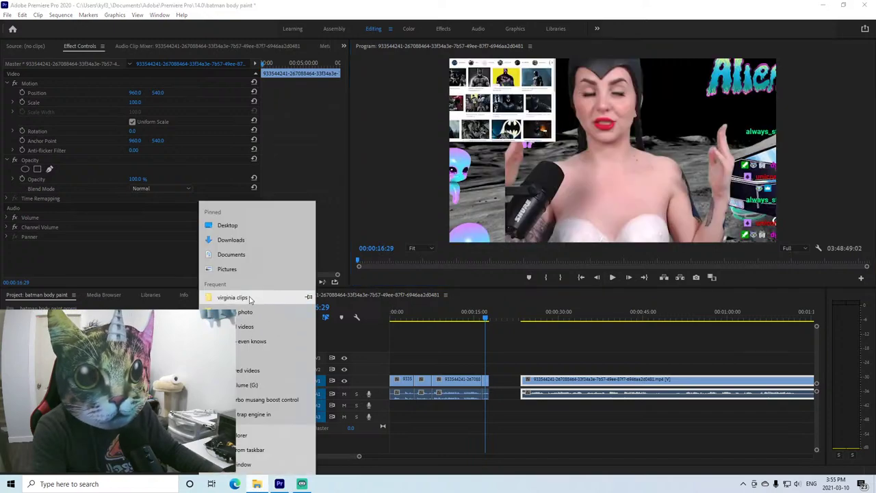
pyautogui.click(241, 359)
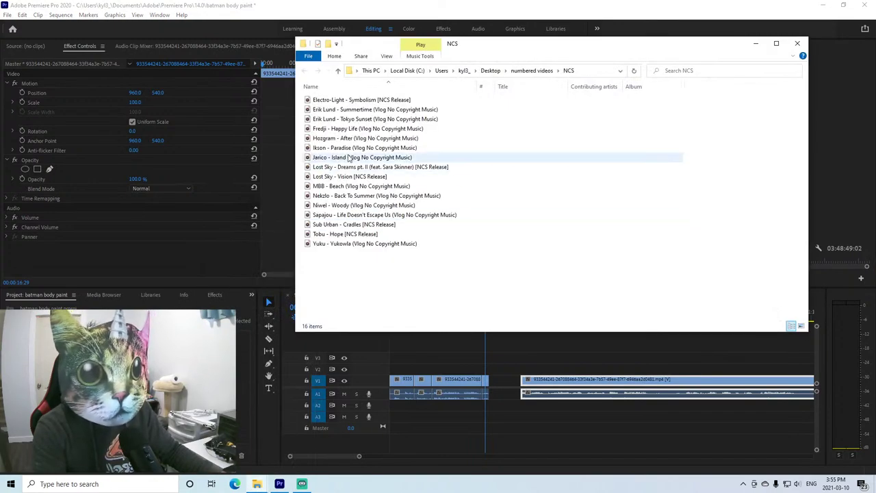
pyautogui.click(755, 43)
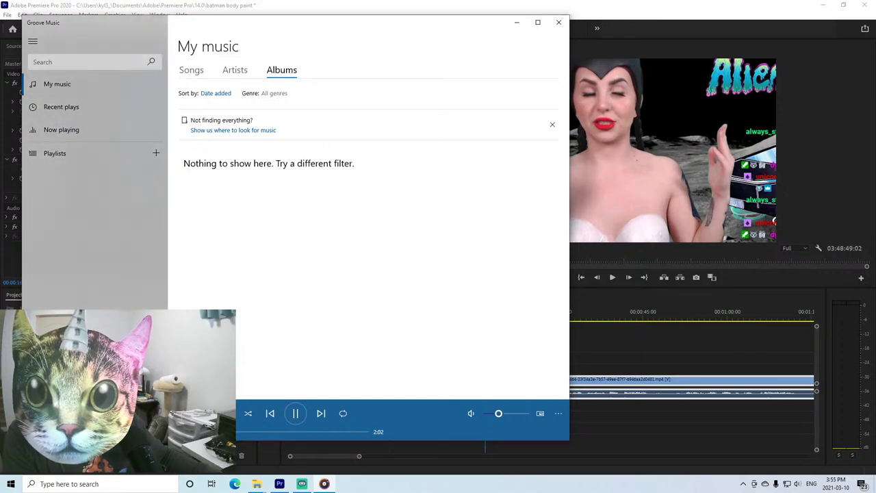
pyautogui.click(559, 22)
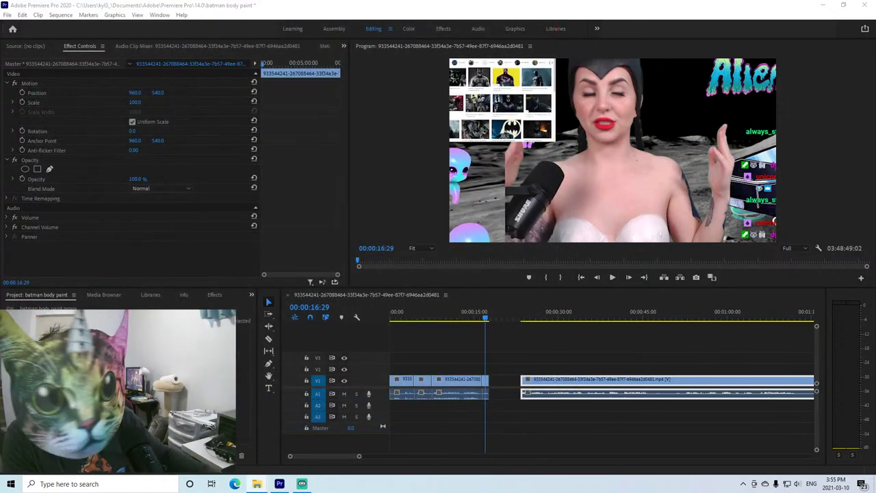
# Place the MBB - Beach song on audio track 2 from the sequence start, lower its volume and play the opening.
pyautogui.moveTo(250, 331); pyautogui.dragTo(378, 422)
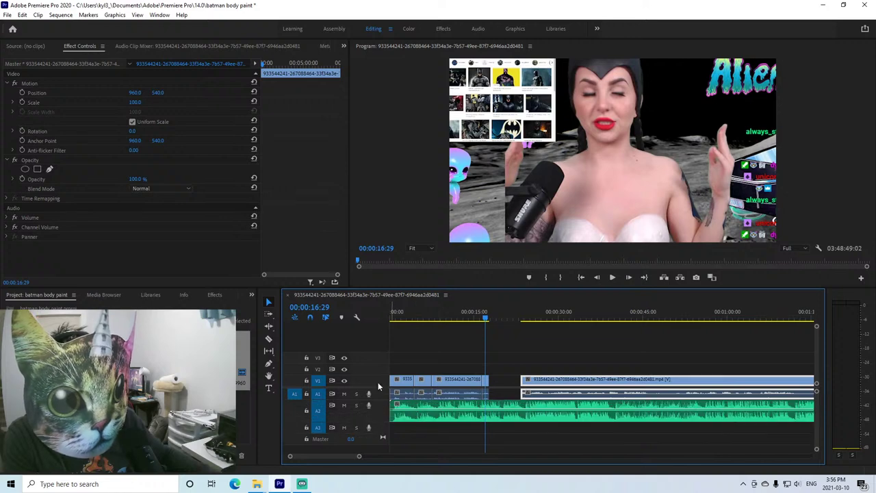
pyautogui.moveTo(386, 426); pyautogui.dragTo(412, 422)
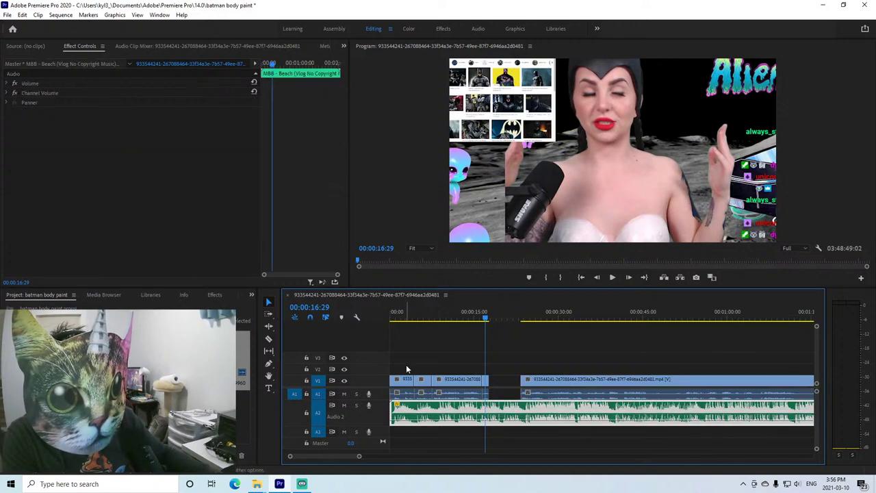
pyautogui.click(392, 315)
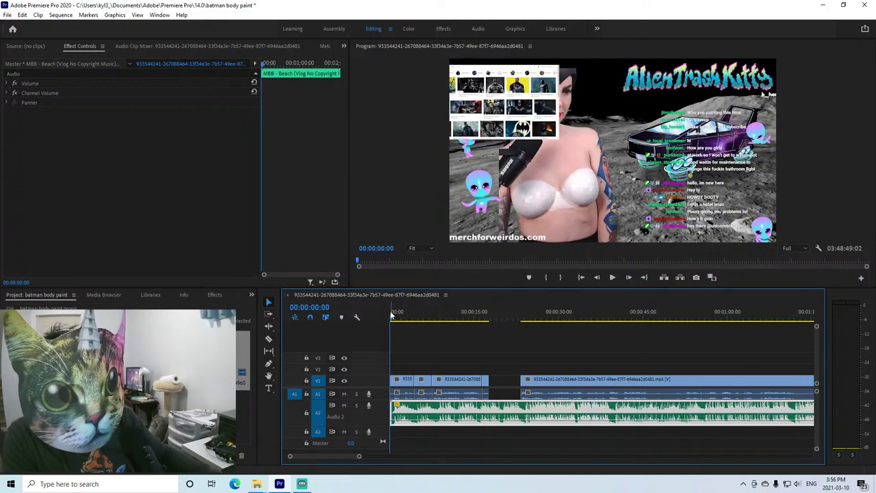
pyautogui.click(612, 277)
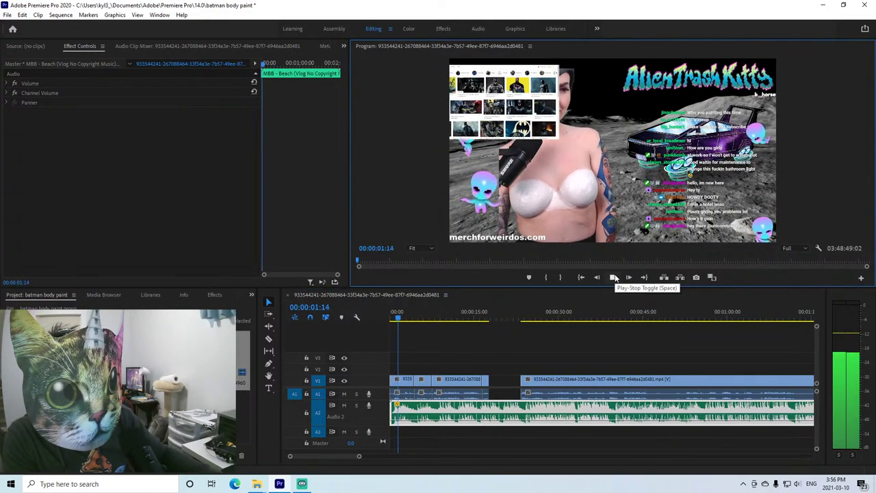
pyautogui.click(614, 277)
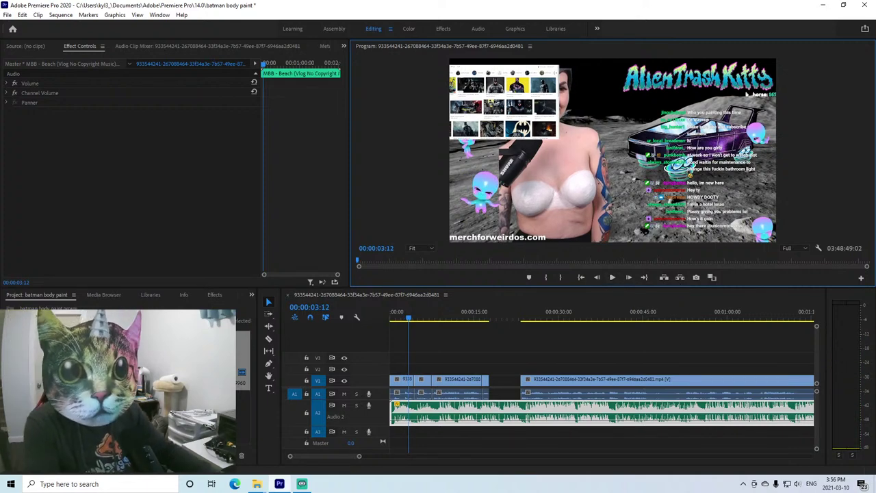
# Add a fade-from-black video transition at the start of the first clip and play the opening.
pyautogui.click(209, 296)
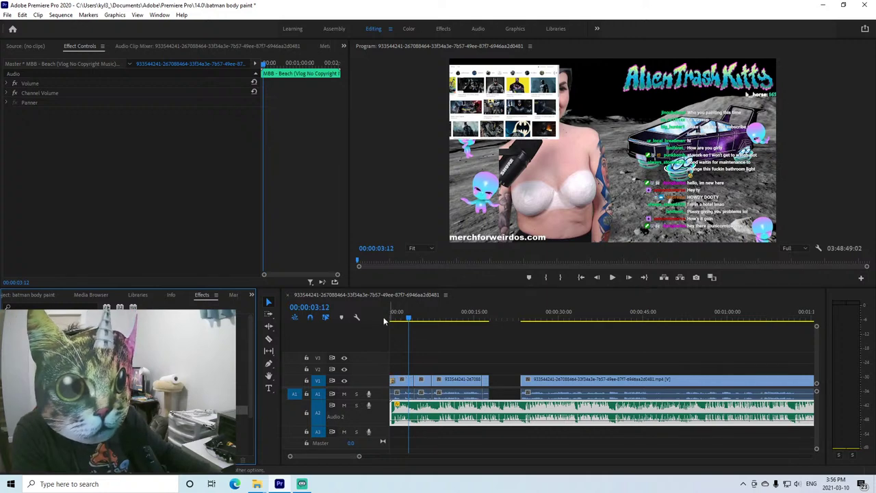
pyautogui.click(582, 278)
pyautogui.click(612, 278)
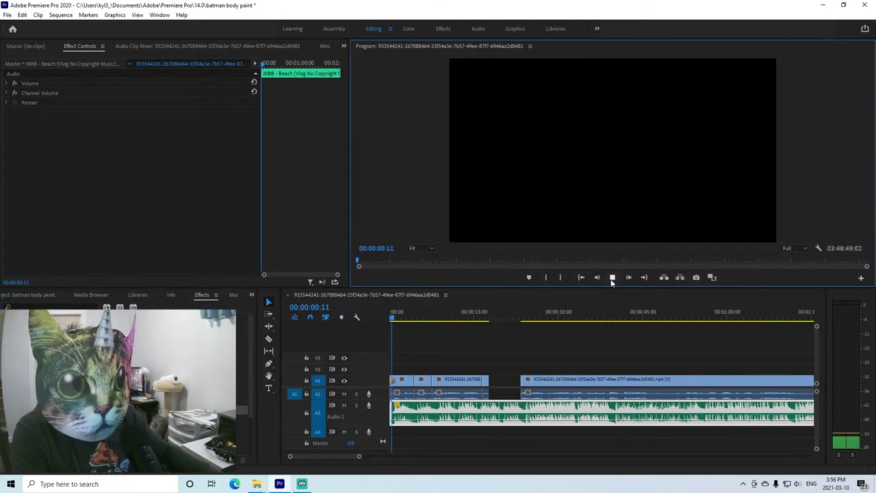
pyautogui.click(612, 278)
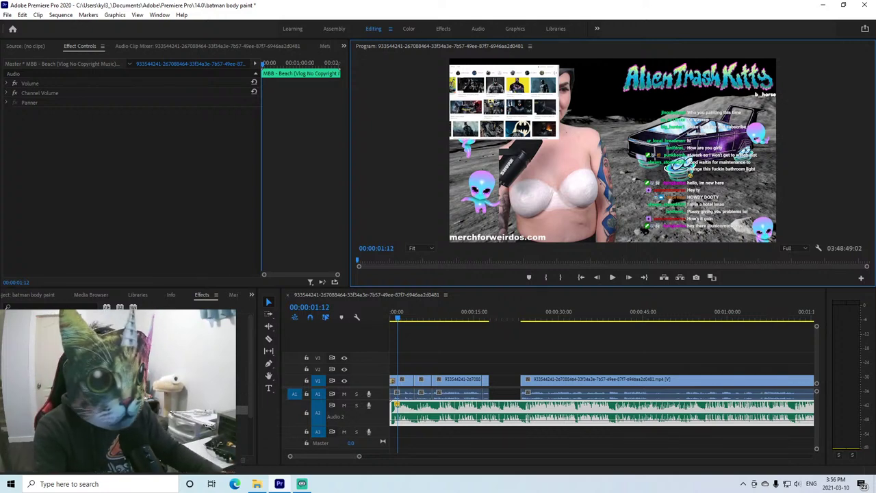
# Close the gap by moving the remaining footage directly behind the zoomed-in clip and play across the join.
pyautogui.moveTo(546, 399); pyautogui.dragTo(514, 400)
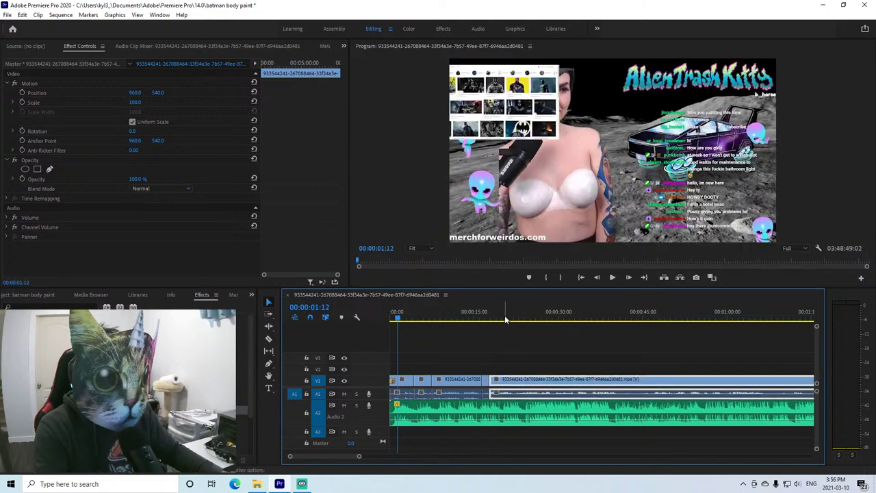
pyautogui.click(491, 312)
pyautogui.click(612, 277)
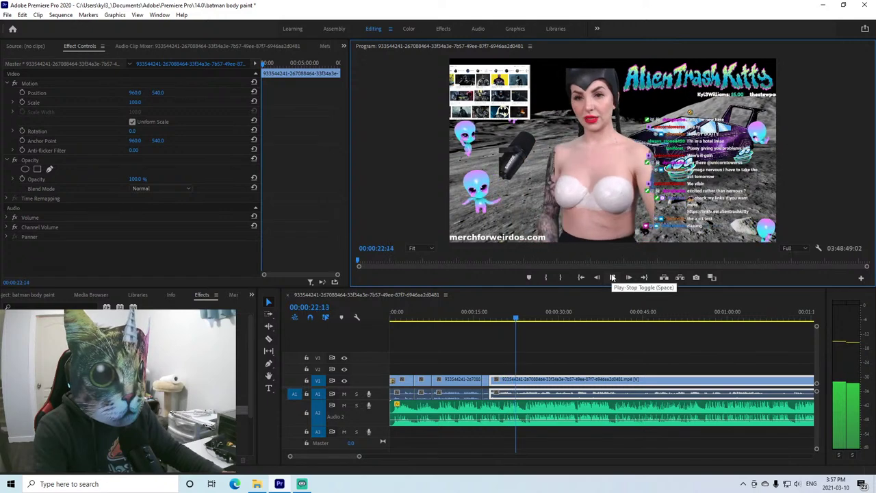
# Review the remaining footage, split it at about 1:00 and cut out the section before the split.
pyautogui.click(646, 313)
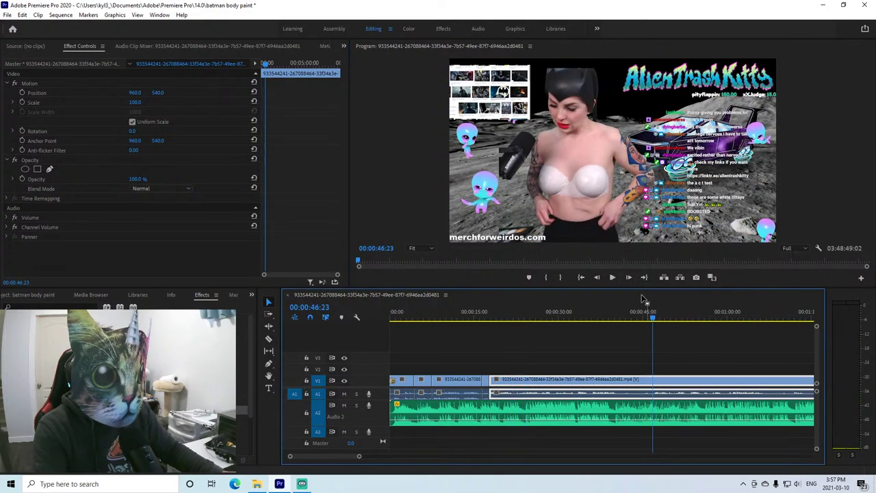
pyautogui.click(612, 279)
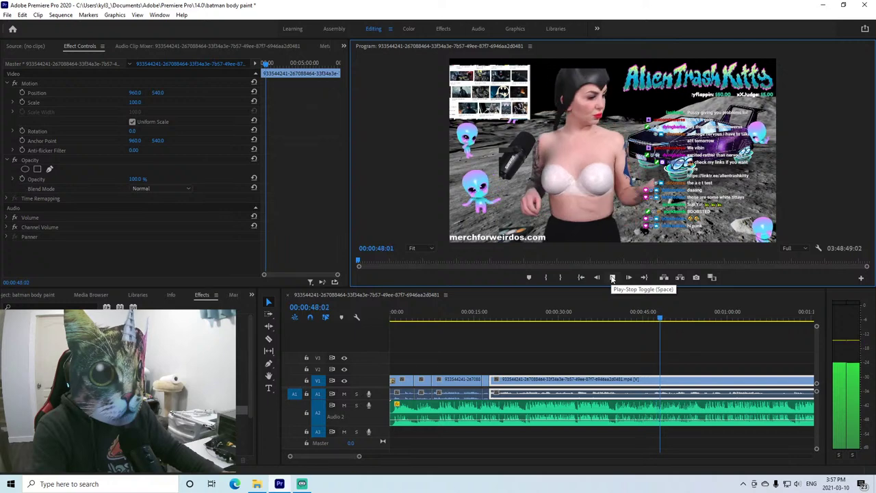
pyautogui.click(724, 312)
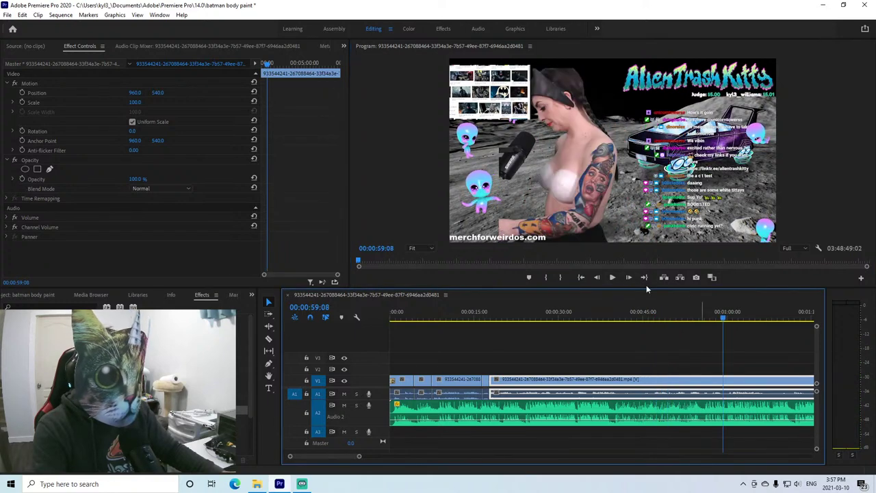
pyautogui.moveTo(359, 458); pyautogui.dragTo(387, 459)
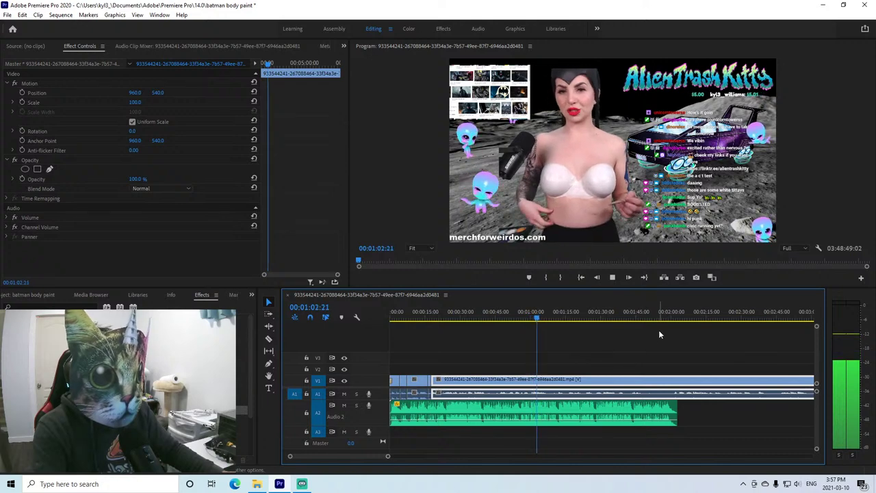
pyautogui.press('c')
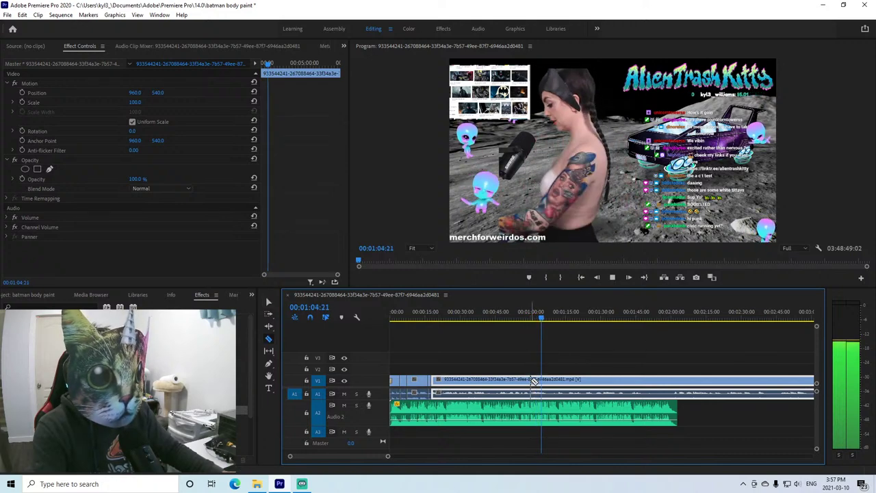
pyautogui.click(531, 381)
pyautogui.rightClick(532, 380)
pyautogui.click(548, 6)
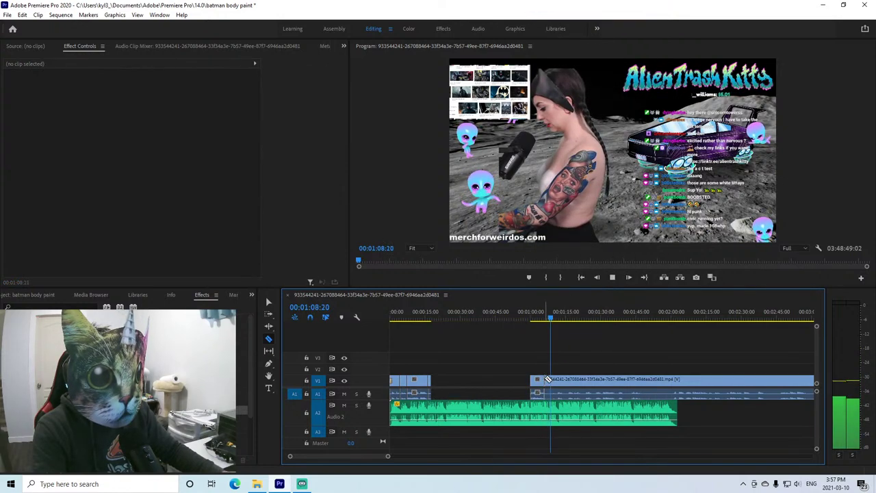
# Split the remaining footage at 00:01:06:18 and move the short piece before the split directly behind the earlier clips.
pyautogui.click(541, 313)
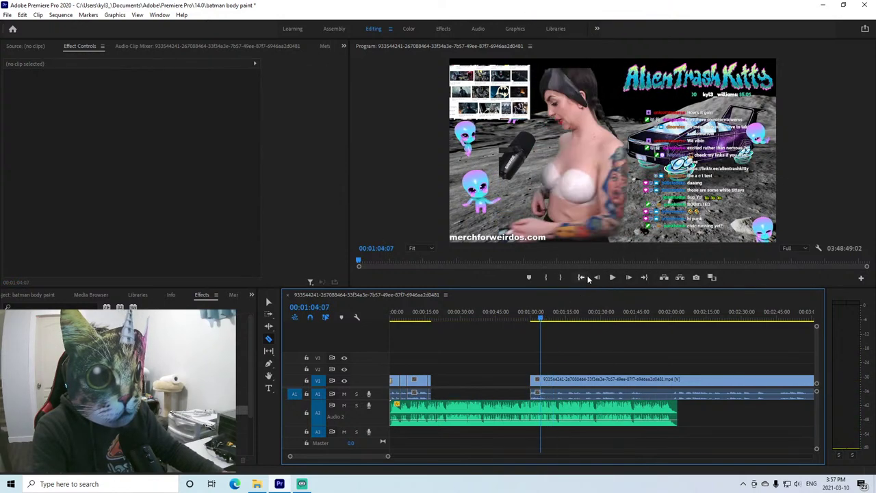
pyautogui.click(612, 277)
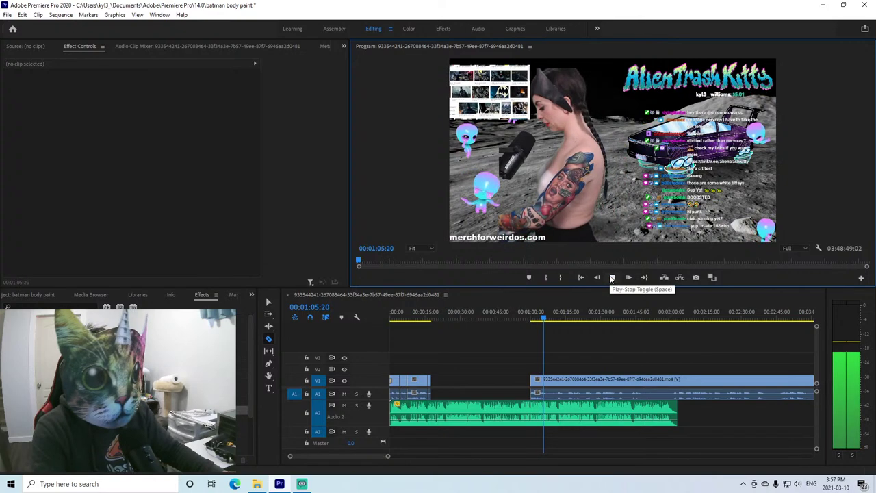
pyautogui.press('space')
pyautogui.click(539, 381)
pyautogui.press('b')
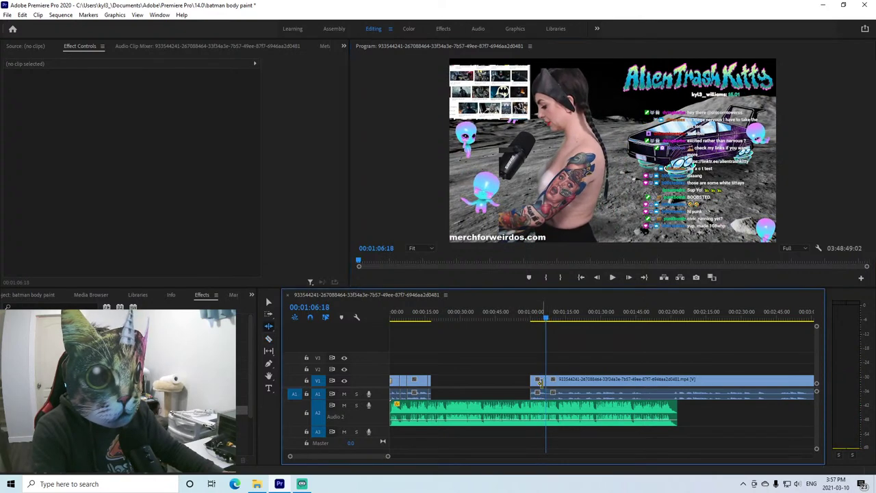
pyautogui.moveTo(542, 385); pyautogui.dragTo(452, 385)
# Cut out the footage up to about 1:23, then split at about 1:30 and move that short piece directly behind the earlier clips.
pyautogui.click(612, 278)
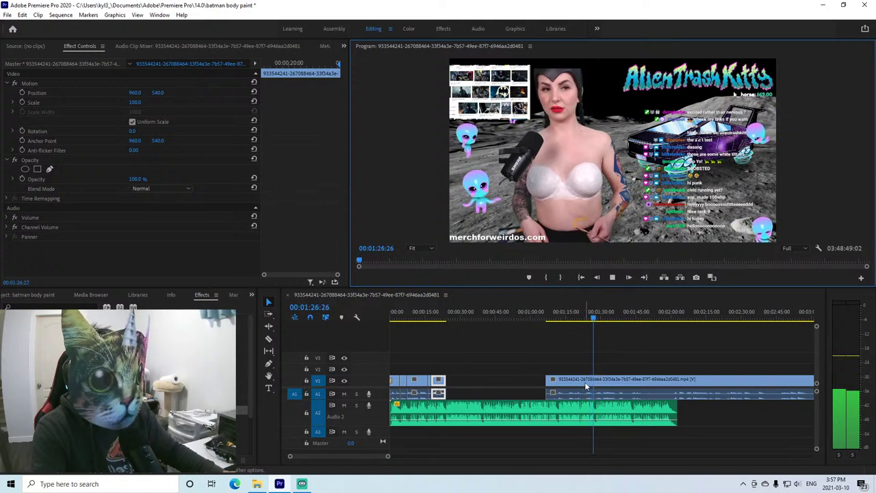
pyautogui.click(567, 315)
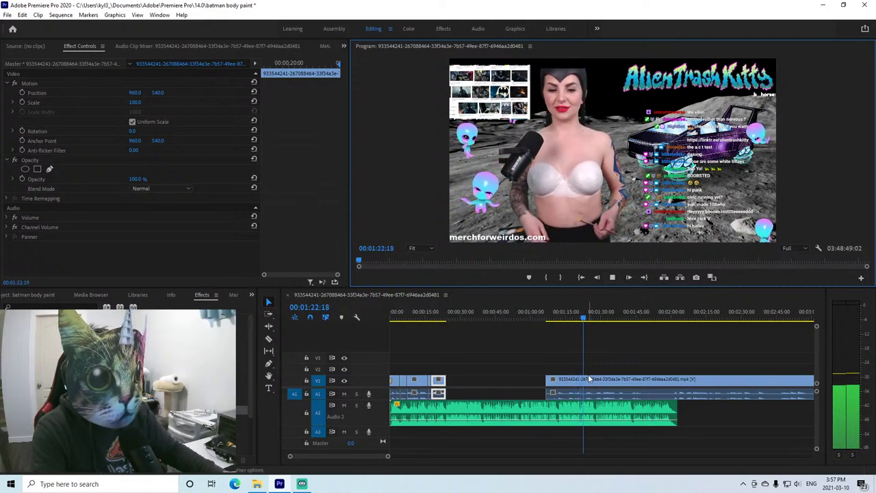
pyautogui.press('c')
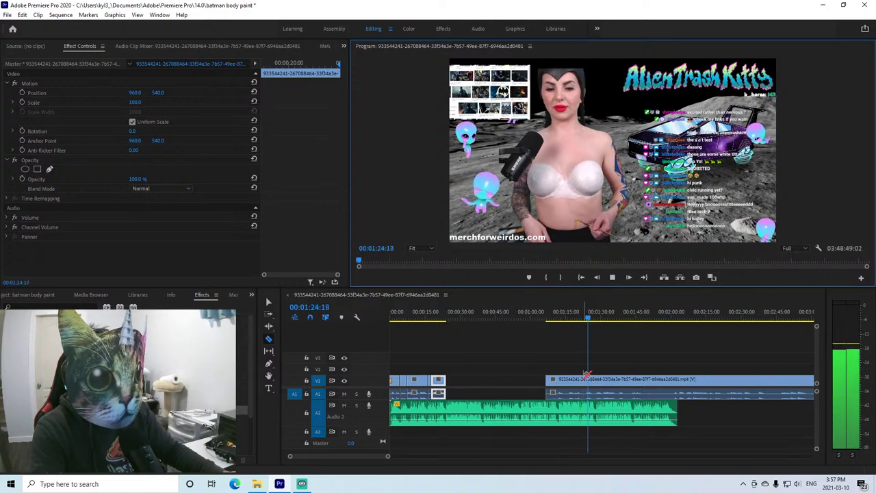
pyautogui.click(586, 379)
pyautogui.rightClick(584, 378)
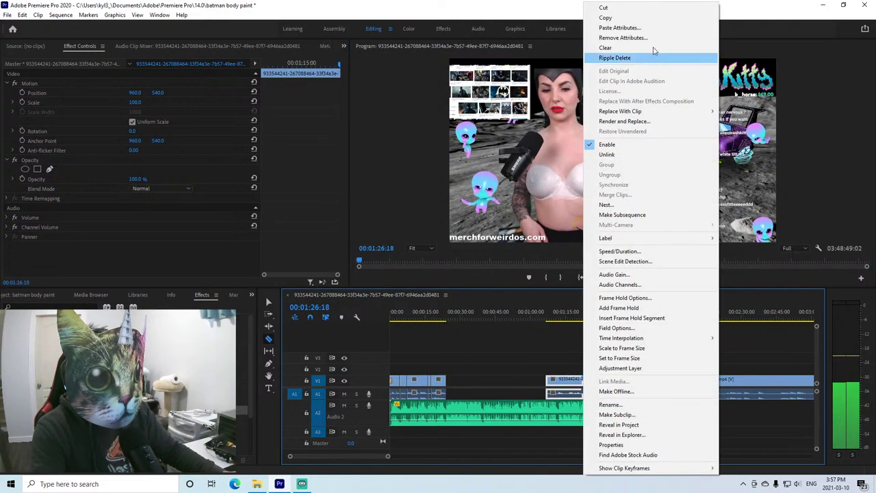
pyautogui.click(645, 10)
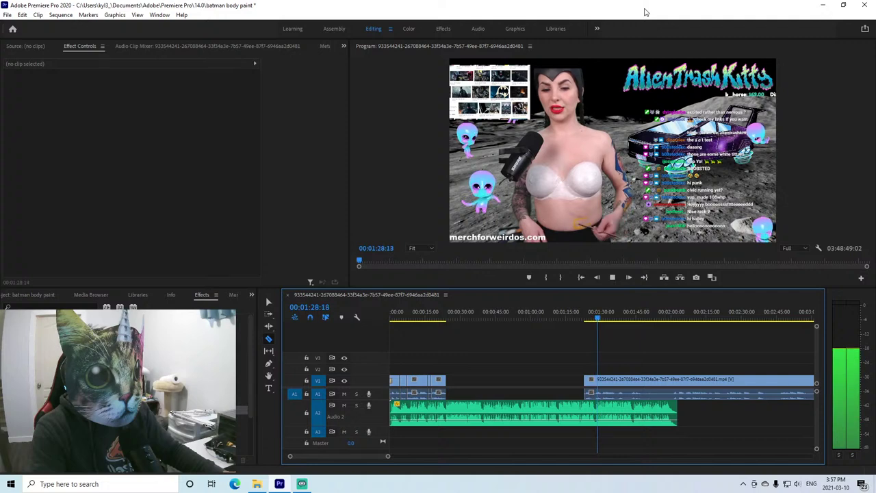
pyautogui.press('b')
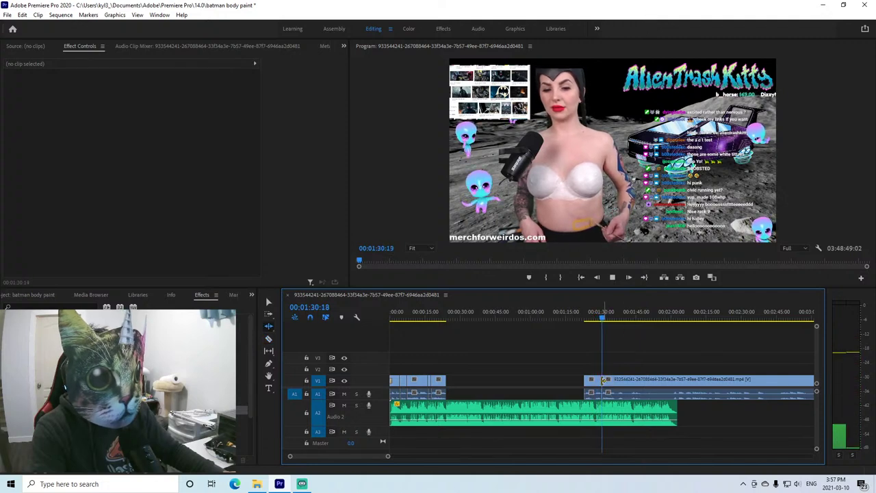
pyautogui.moveTo(587, 380); pyautogui.dragTo(641, 365)
# Play the footage from about 1:46, split it at about 1:49 and cut out the section before the split.
pyautogui.click(639, 316)
pyautogui.click(613, 278)
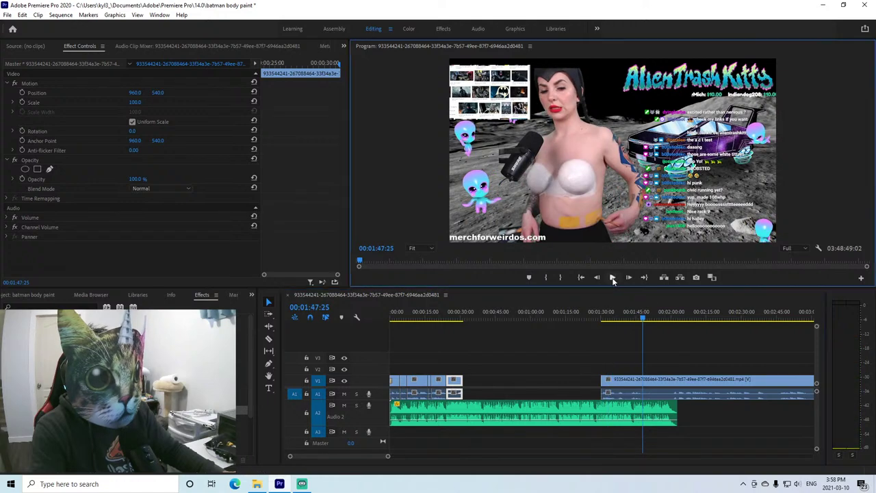
pyautogui.click(612, 278)
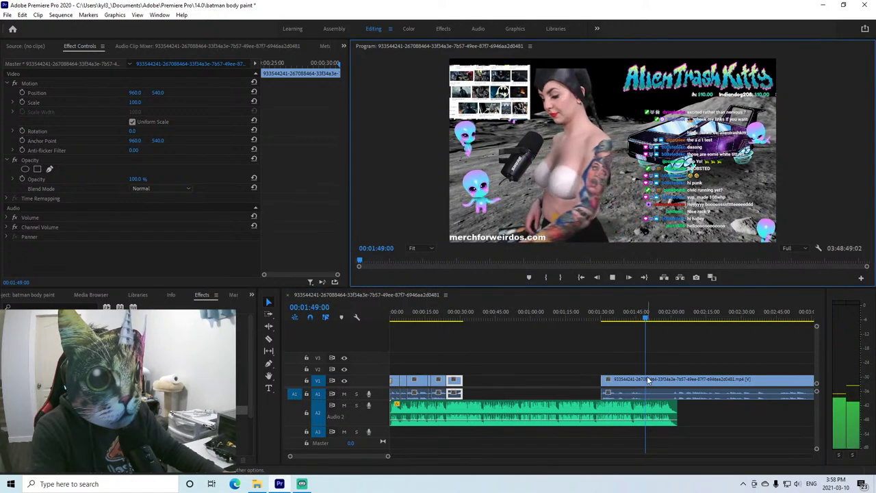
pyautogui.press('b')
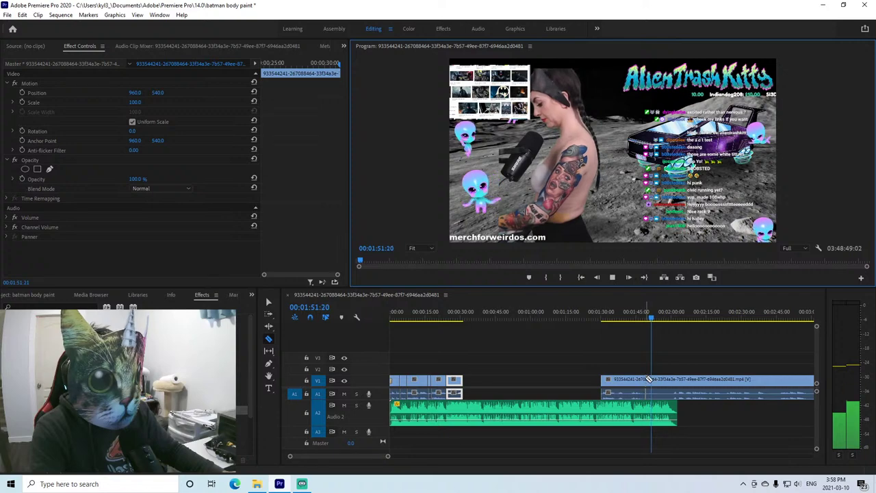
pyautogui.rightClick(640, 378)
pyautogui.click(658, 8)
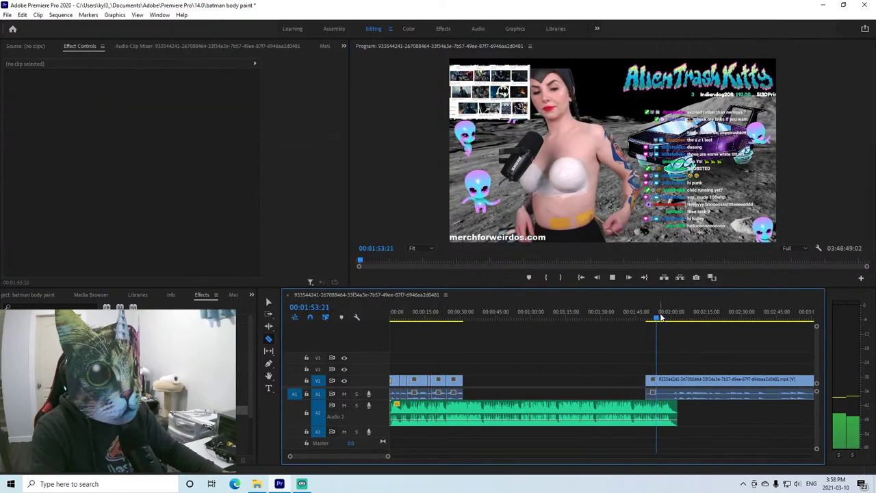
# Close the gap by moving the remaining footage directly behind the last short clip and play across the join from 00:00:29:06.
pyautogui.moveTo(679, 389); pyautogui.dragTo(499, 389)
pyautogui.press('Up')
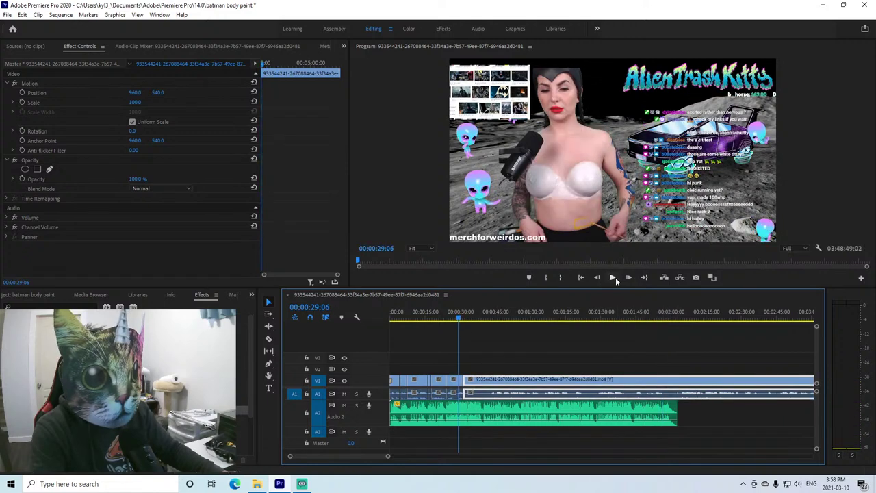
pyautogui.click(614, 277)
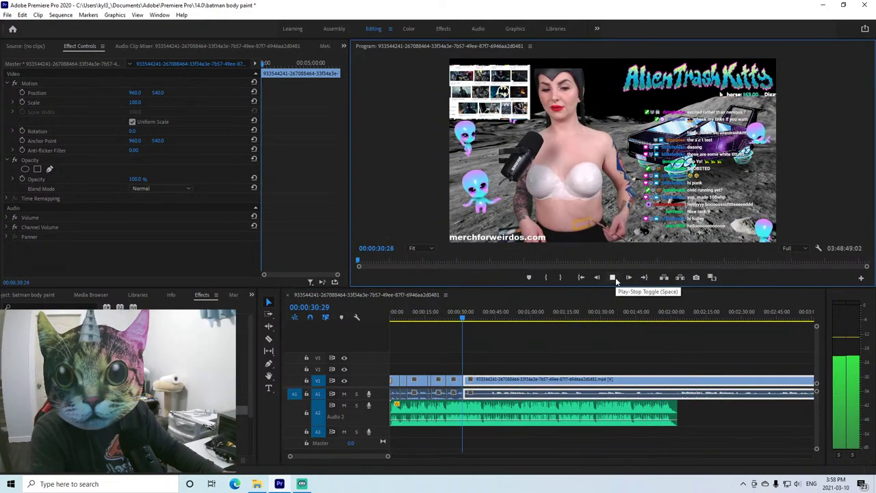
pyautogui.click(613, 277)
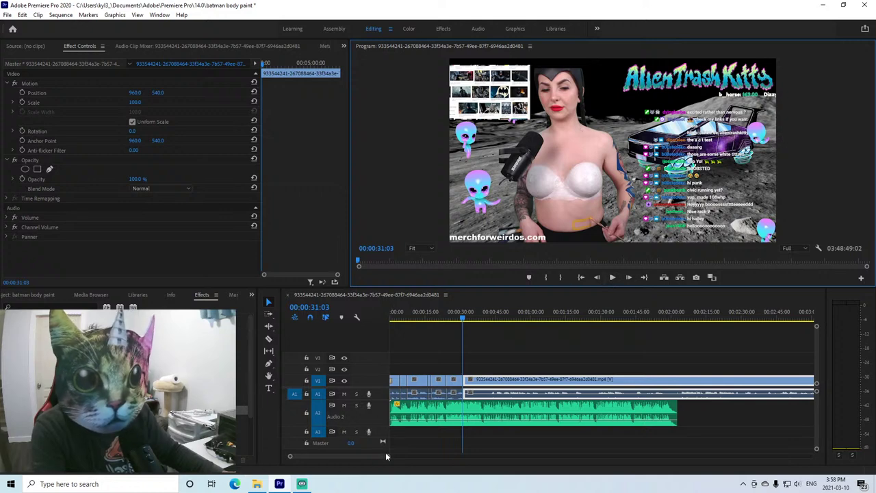
# Split the footage at 00:00:36:08, cut out the section before the split and move the rest up to close the gap.
pyautogui.moveTo(387, 459); pyautogui.dragTo(393, 459)
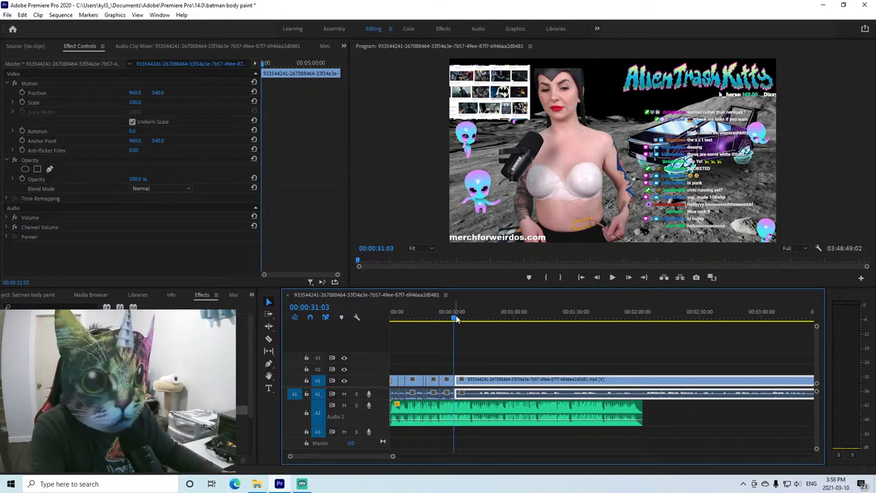
pyautogui.click(612, 279)
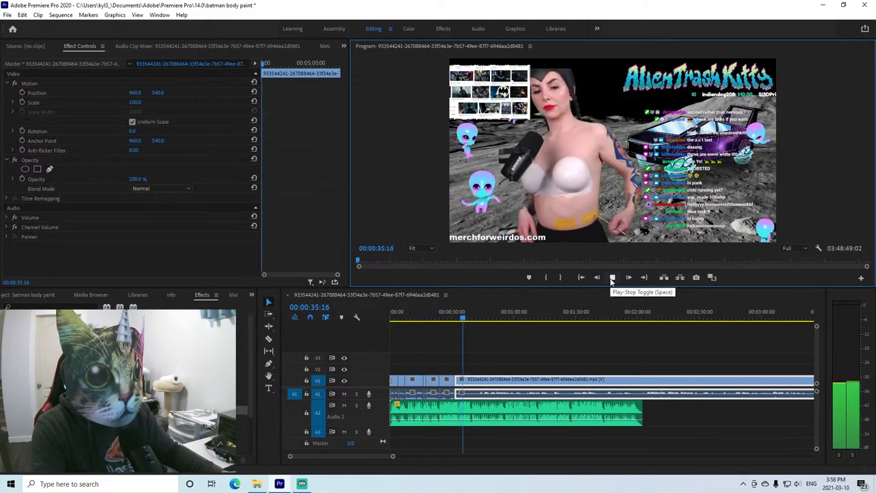
pyautogui.click(612, 278)
pyautogui.click(469, 381)
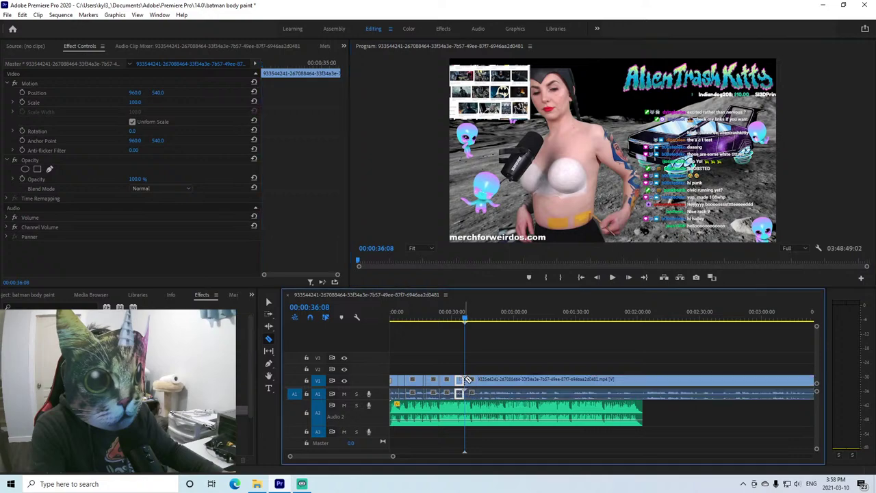
pyautogui.rightClick(461, 380)
pyautogui.click(479, 8)
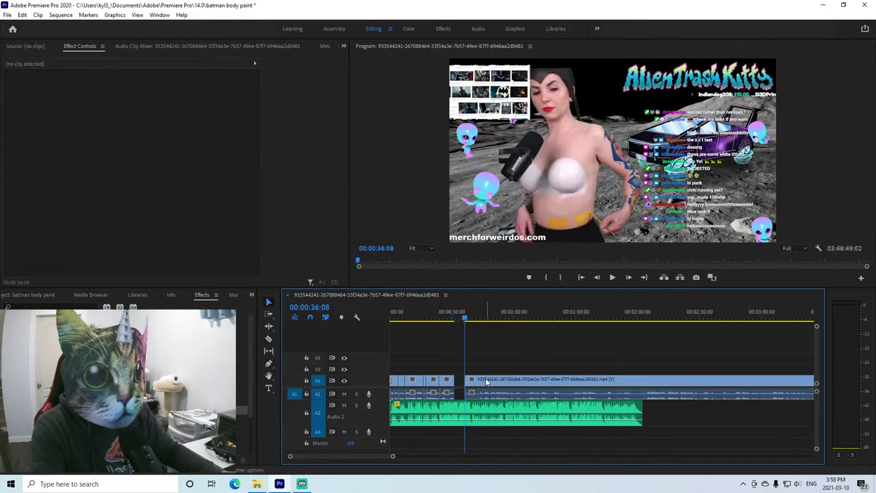
pyautogui.moveTo(486, 378); pyautogui.dragTo(475, 379)
# Play the start of the remaining footage and split it at 00:00:37:01.
pyautogui.click(612, 277)
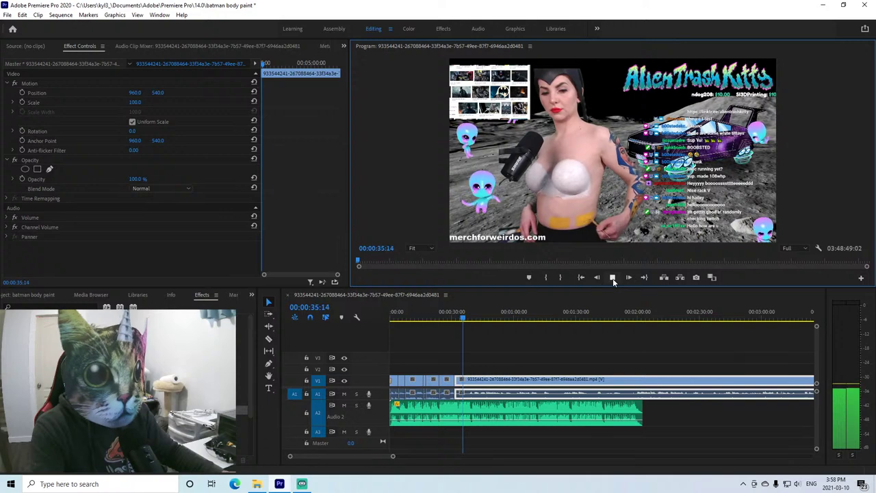
pyautogui.click(613, 277)
pyautogui.press('c')
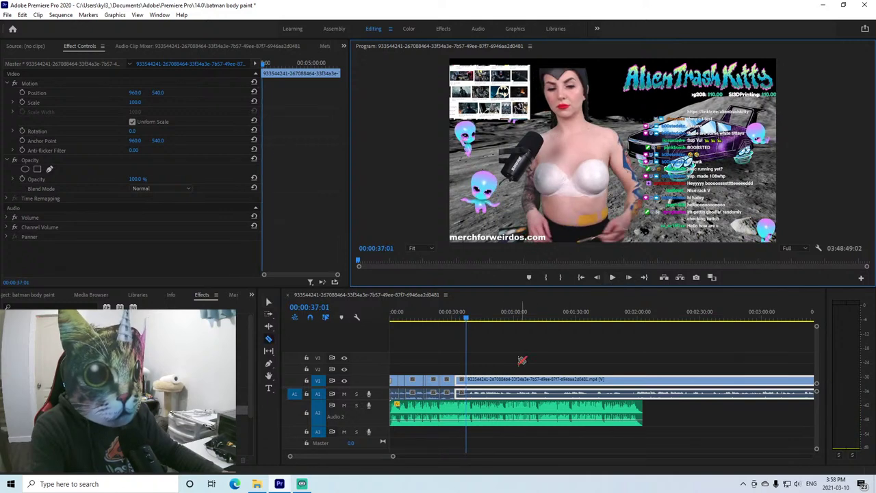
pyautogui.click(465, 379)
# Play through the footage from 00:00:37:01 onward, split it at about 1:40 and cut out the section before the split.
pyautogui.click(612, 277)
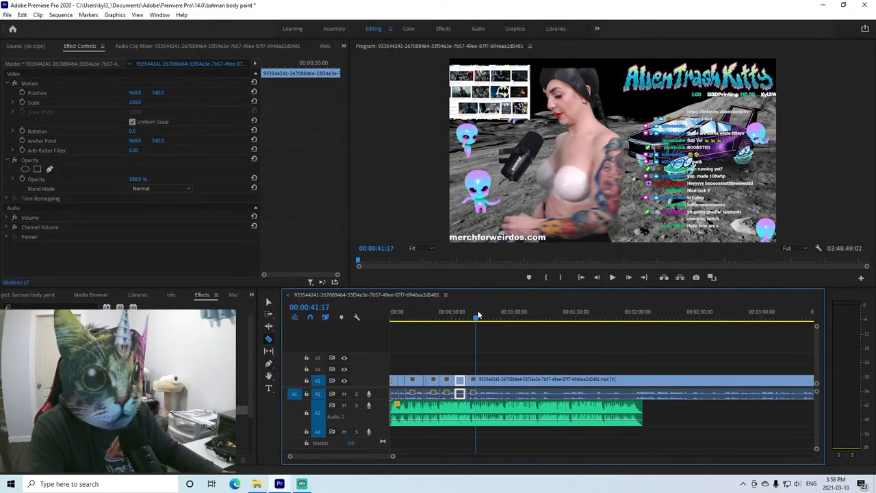
pyautogui.click(613, 278)
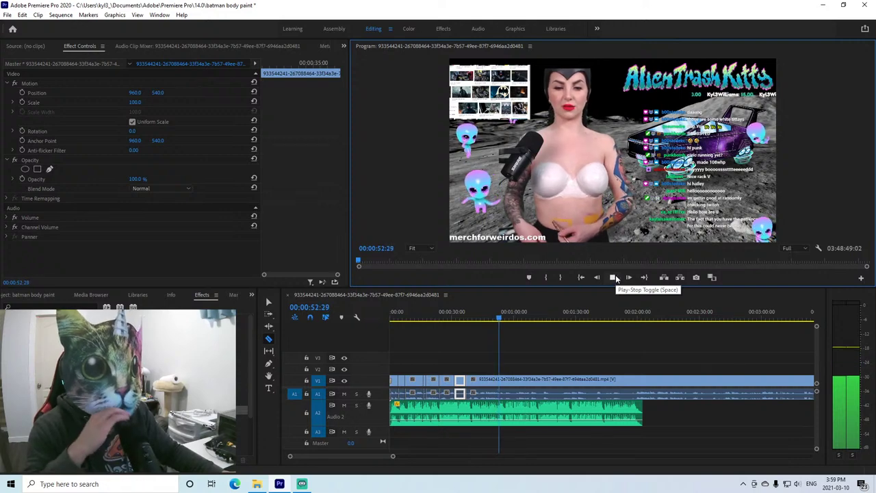
pyautogui.click(614, 277)
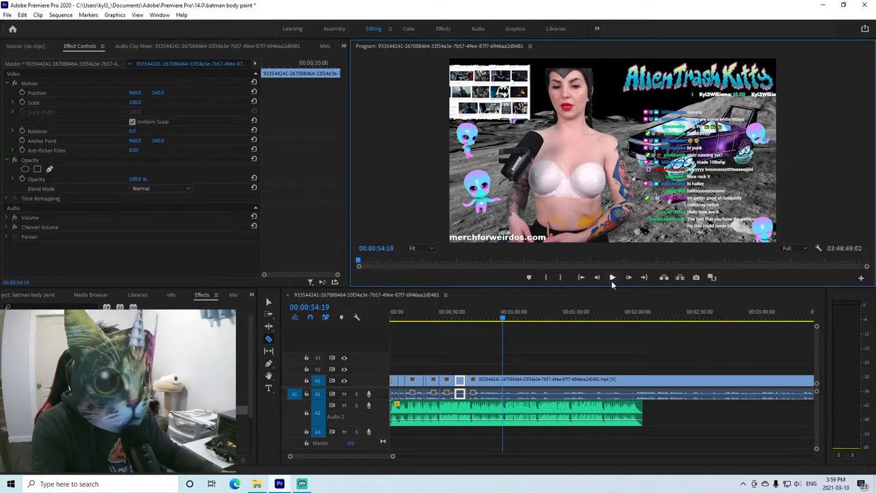
pyautogui.click(478, 313)
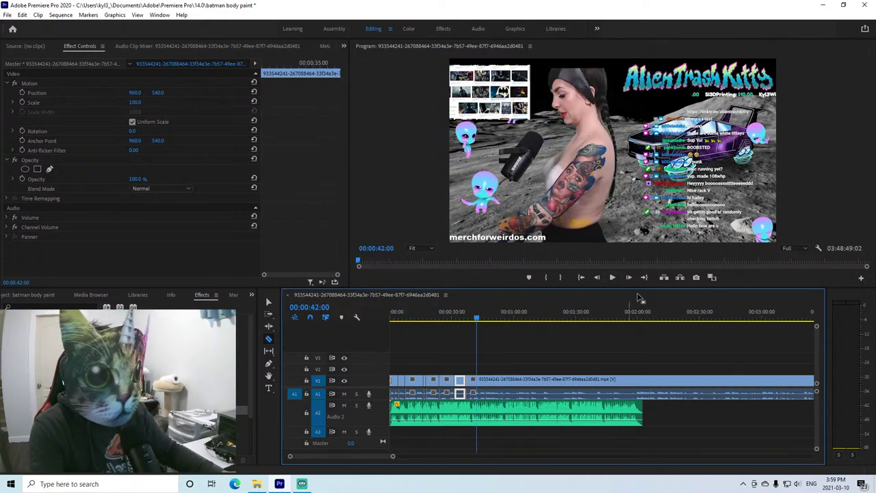
pyautogui.click(614, 277)
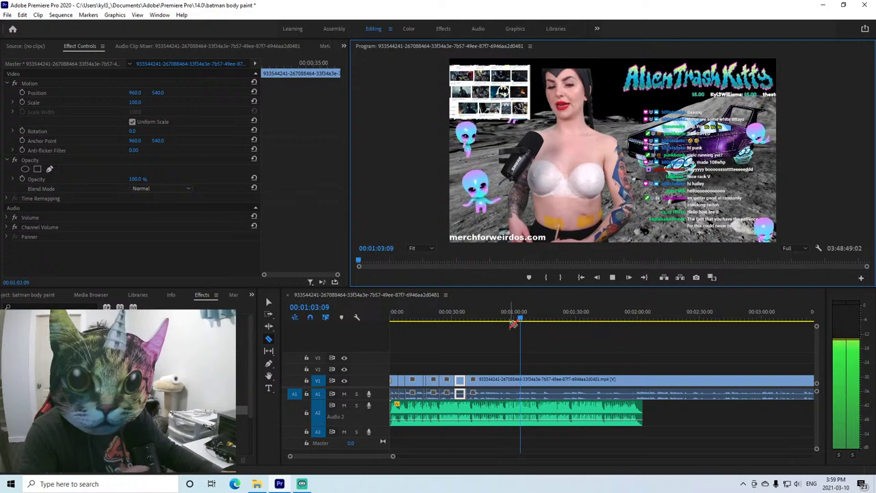
pyautogui.click(558, 317)
pyautogui.click(612, 277)
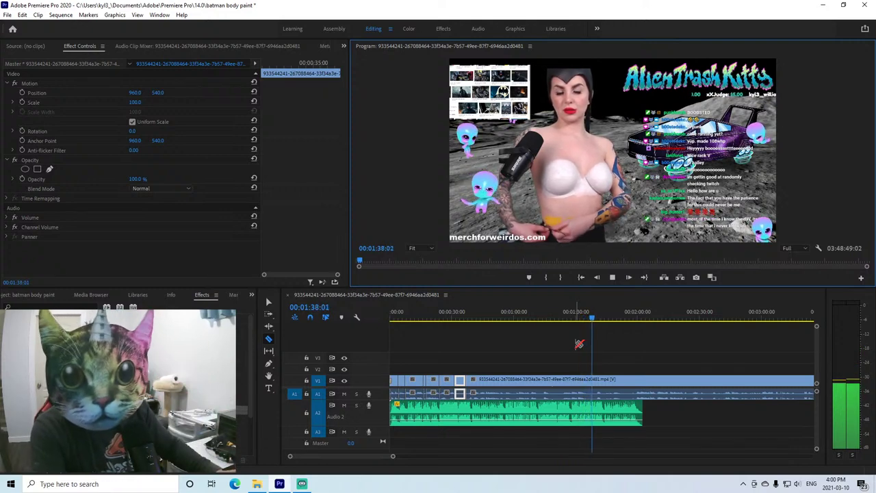
pyautogui.rightClick(599, 380)
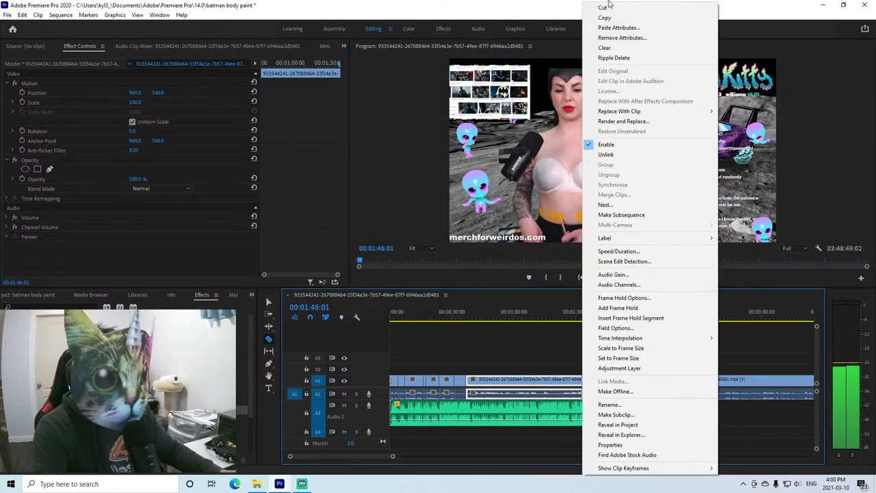
pyautogui.click(607, 6)
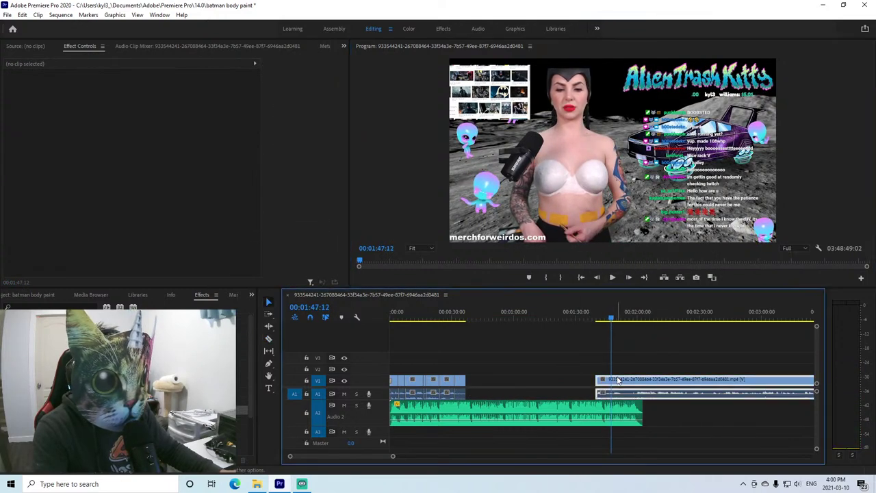
# Move the remaining footage directly behind the last short clip, check the join from 00:00:35:18 and split the footage at 00:00:41:04.
pyautogui.moveTo(599, 381); pyautogui.dragTo(471, 380)
pyautogui.click(464, 314)
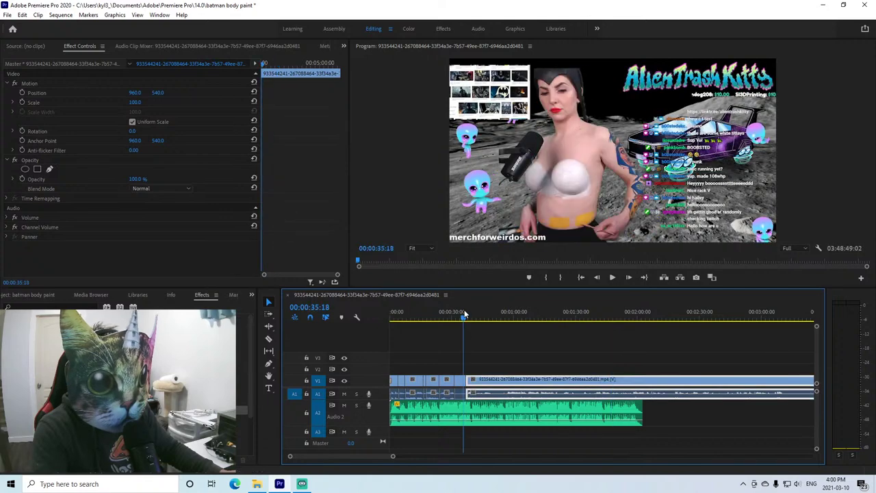
pyautogui.click(612, 277)
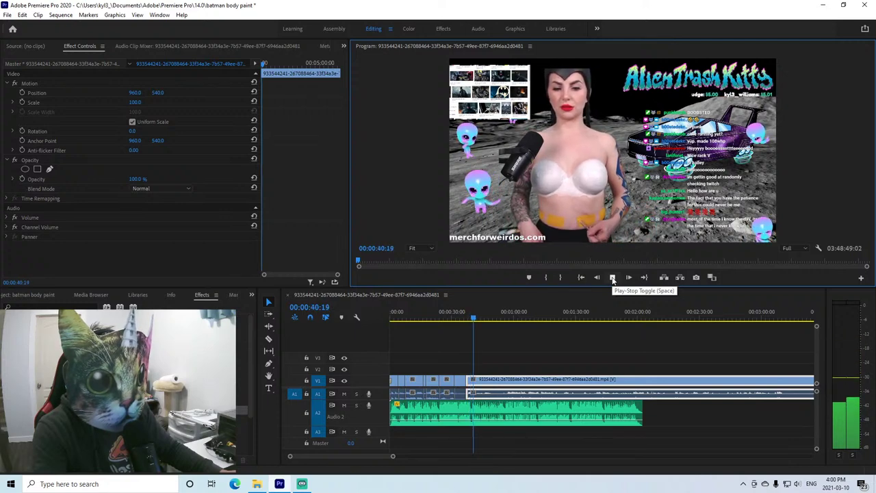
pyautogui.click(612, 278)
pyautogui.click(480, 378)
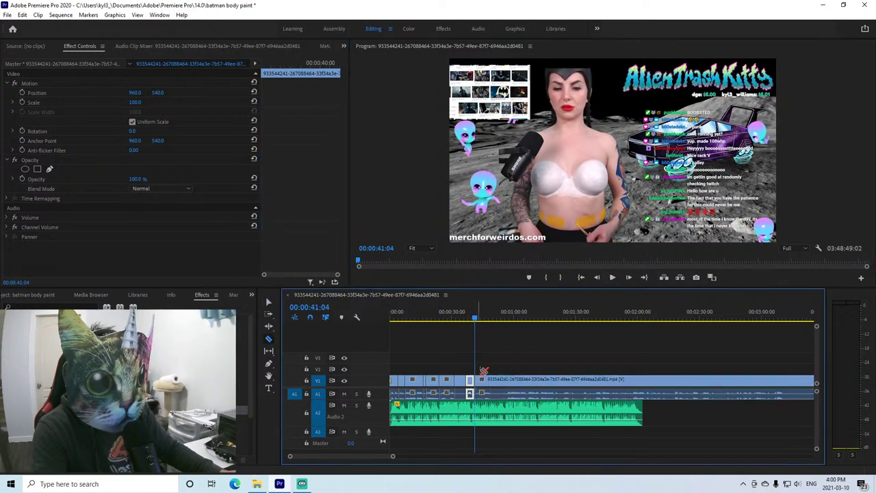
# Skim the remaining footage between about 0:55 and 2:21 in short stretches to find the next part worth keeping.
pyautogui.click(505, 319)
pyautogui.click(613, 277)
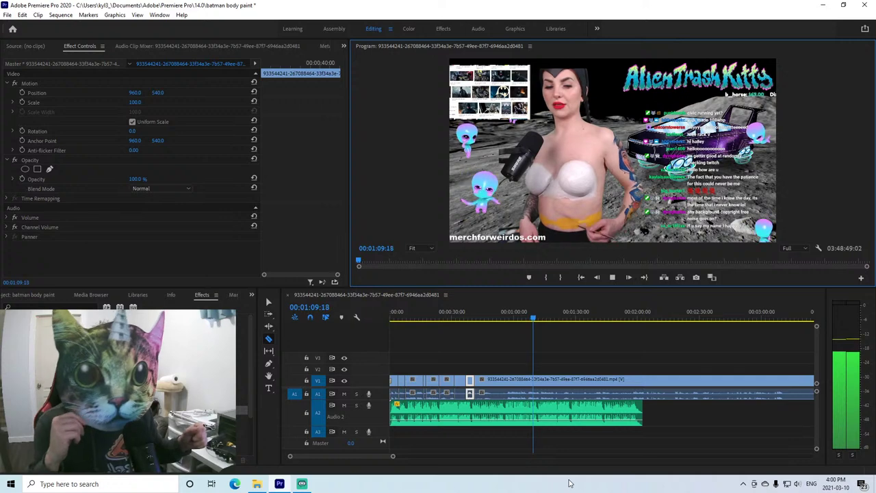
pyautogui.click(615, 277)
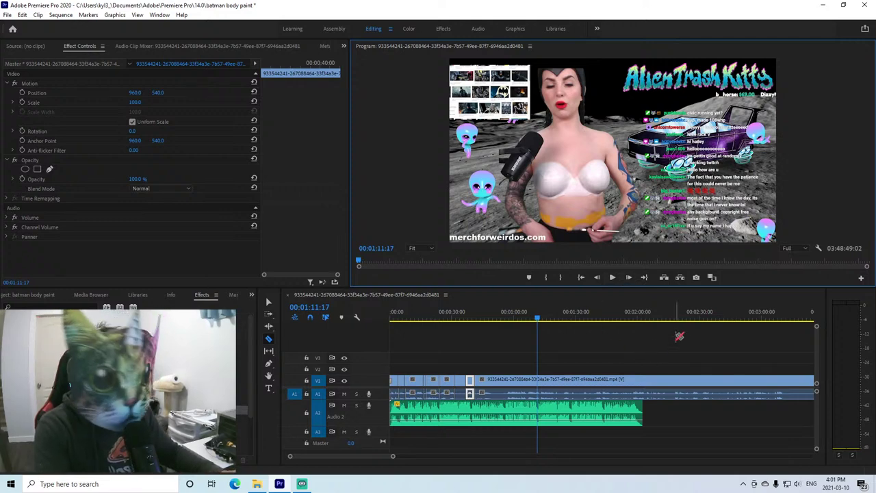
pyautogui.click(544, 307)
pyautogui.click(613, 277)
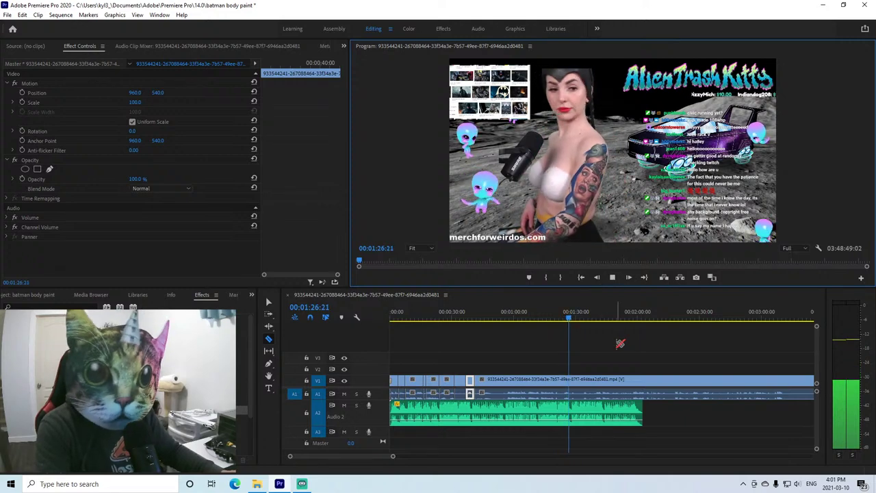
pyautogui.click(595, 317)
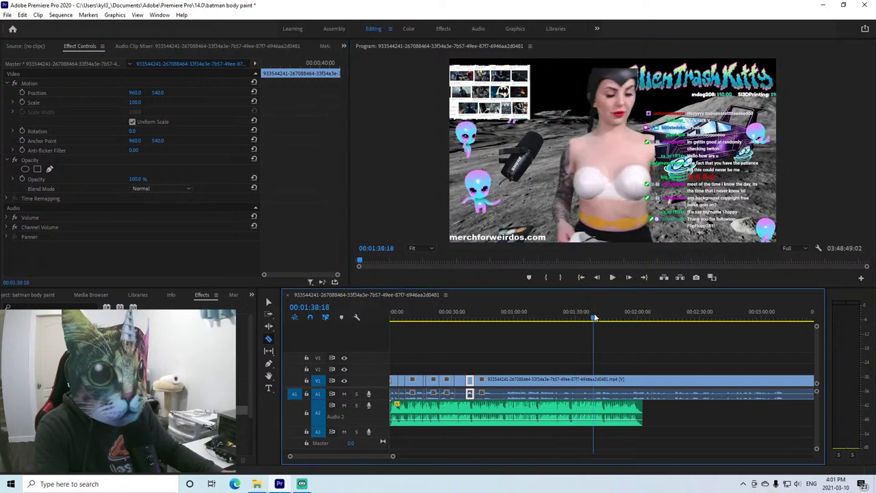
pyautogui.click(612, 277)
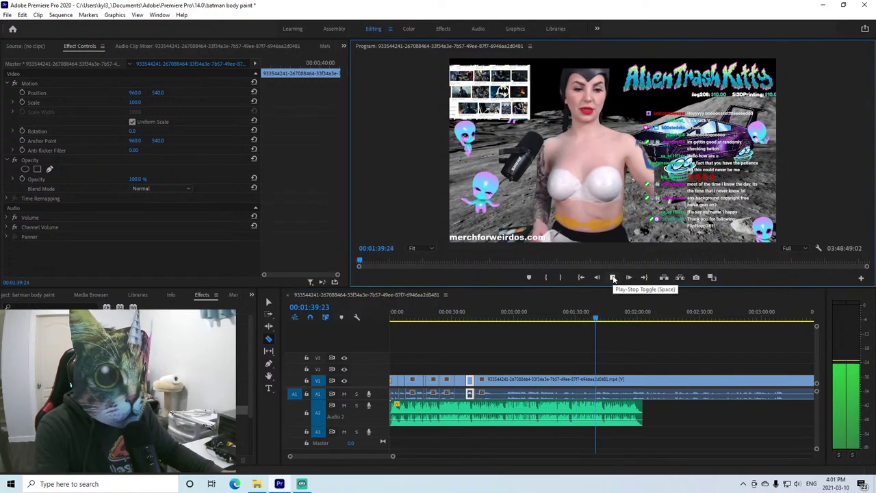
pyautogui.click(617, 317)
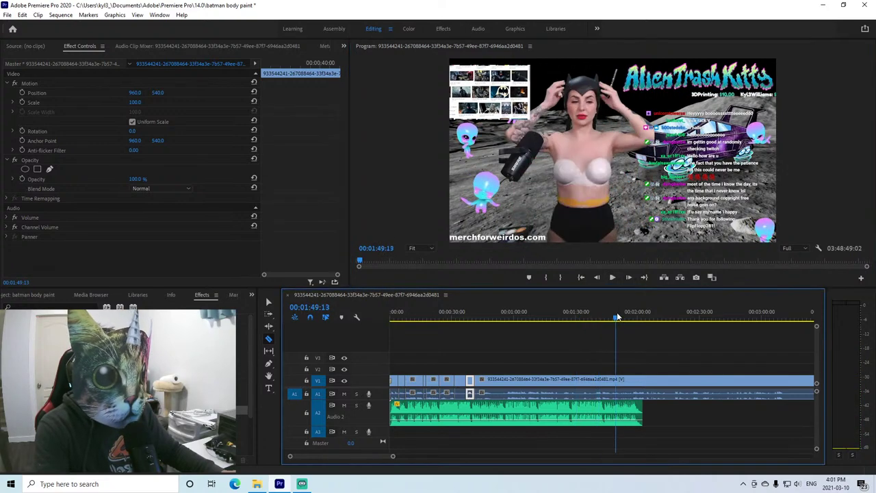
pyautogui.click(614, 304)
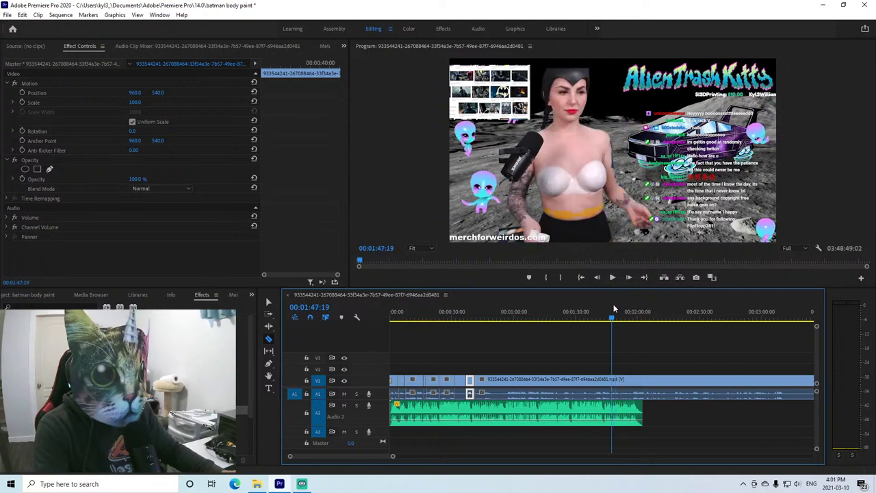
pyautogui.click(612, 277)
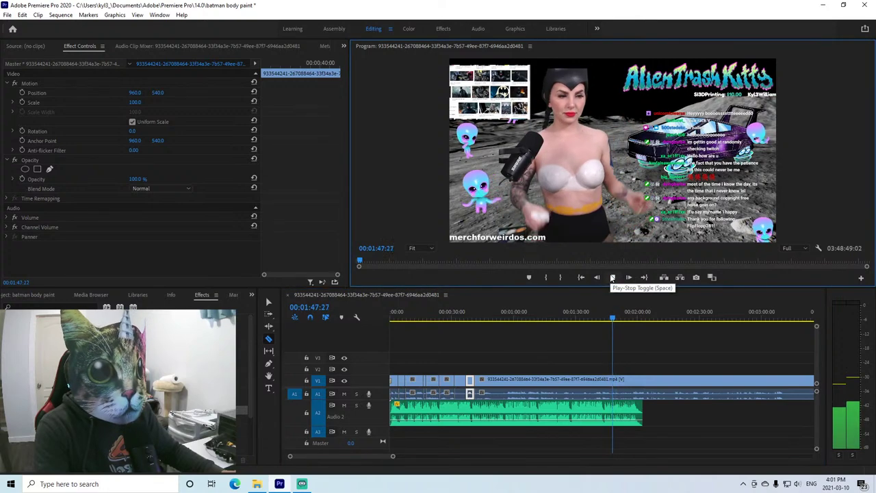
pyautogui.click(634, 310)
pyautogui.click(613, 277)
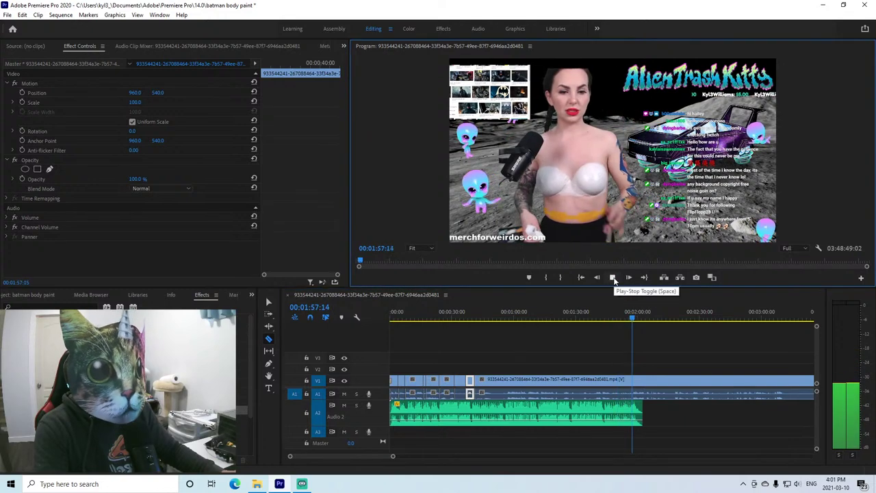
pyautogui.click(662, 312)
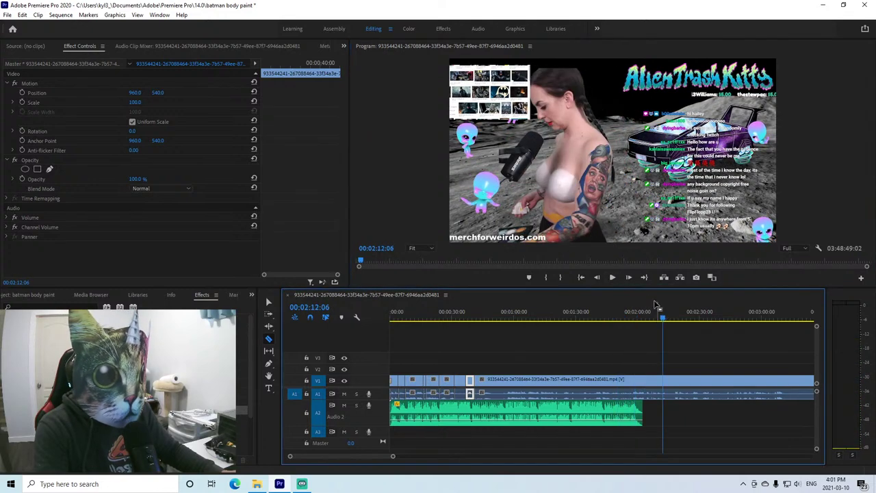
pyautogui.click(612, 278)
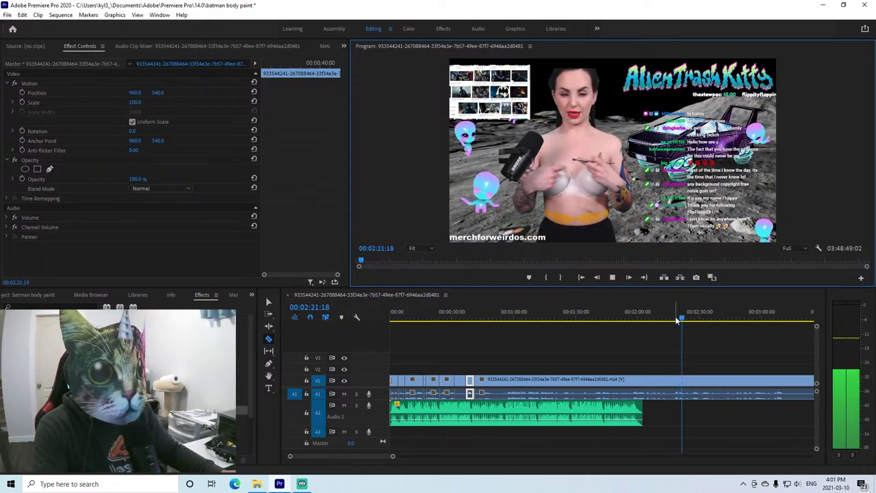
# Split the footage at about 2:16, cut out the section before the split and move the rest up to close the gap.
pyautogui.click(675, 378)
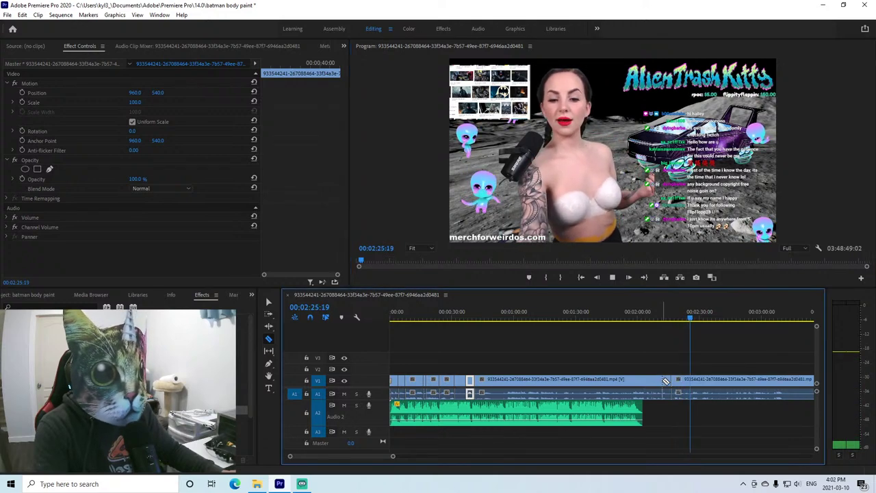
pyautogui.rightClick(664, 379)
pyautogui.click(692, 7)
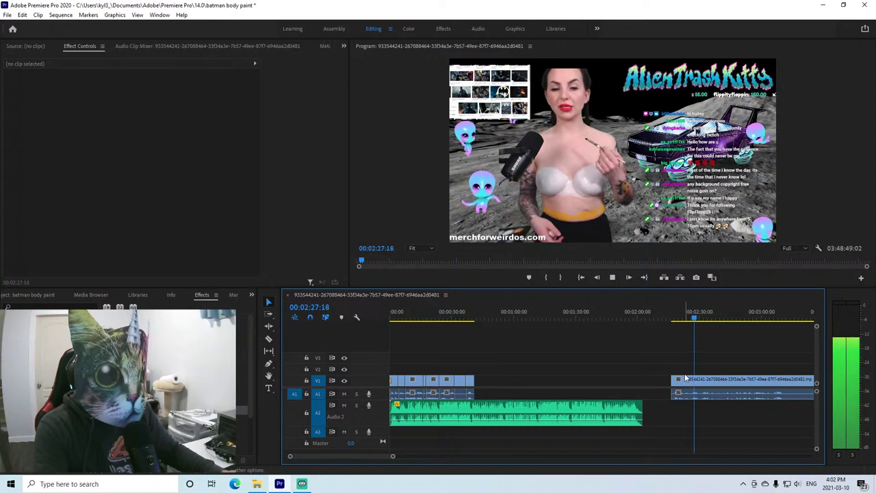
pyautogui.moveTo(688, 382); pyautogui.dragTo(491, 381)
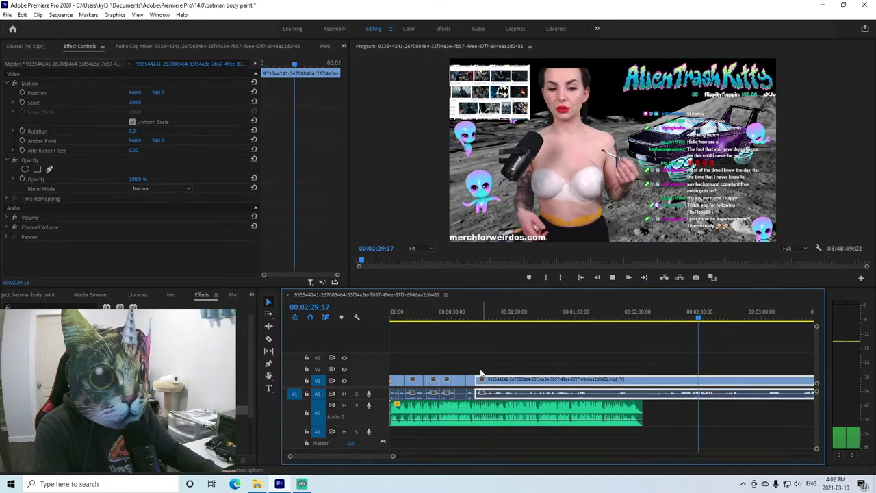
# Play across the new join near 00:00:41:04 twice, the second time from 00:00:40:29, to examine how the following footage starts.
pyautogui.click(472, 319)
pyautogui.click(614, 277)
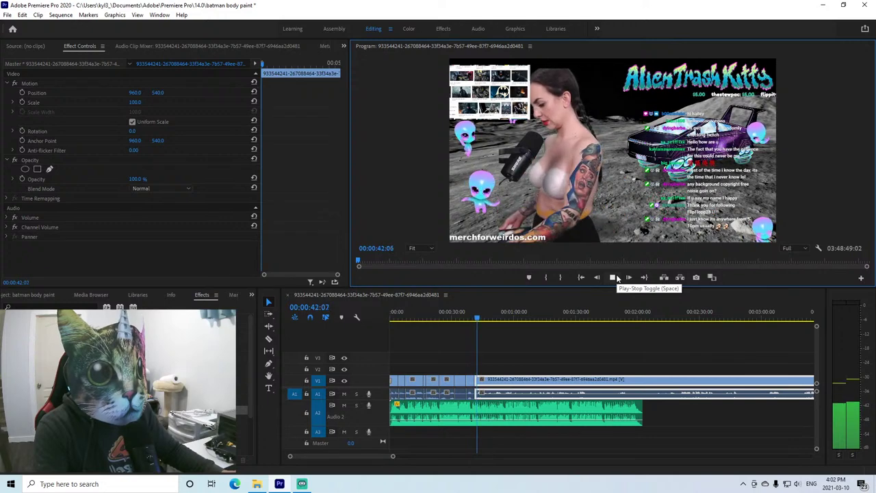
pyautogui.click(615, 278)
pyautogui.moveTo(387, 456); pyautogui.dragTo(352, 455)
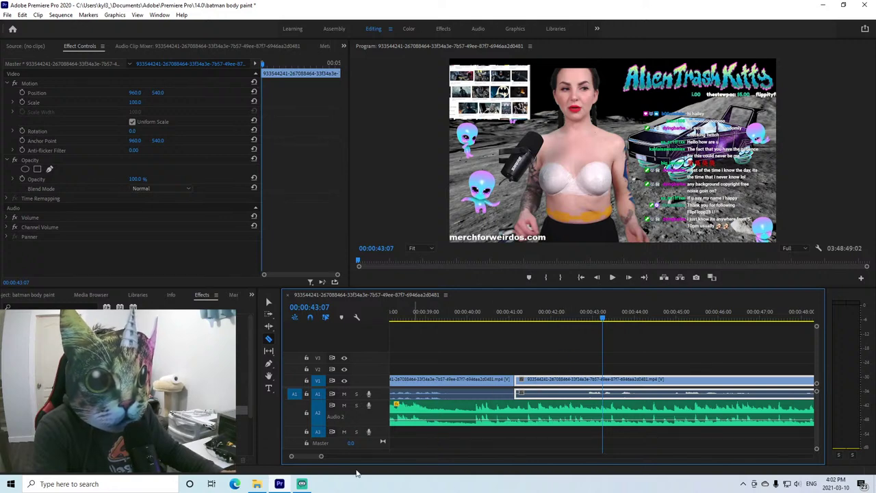
pyautogui.moveTo(321, 458); pyautogui.dragTo(349, 457)
pyautogui.moveTo(339, 457); pyautogui.dragTo(334, 459)
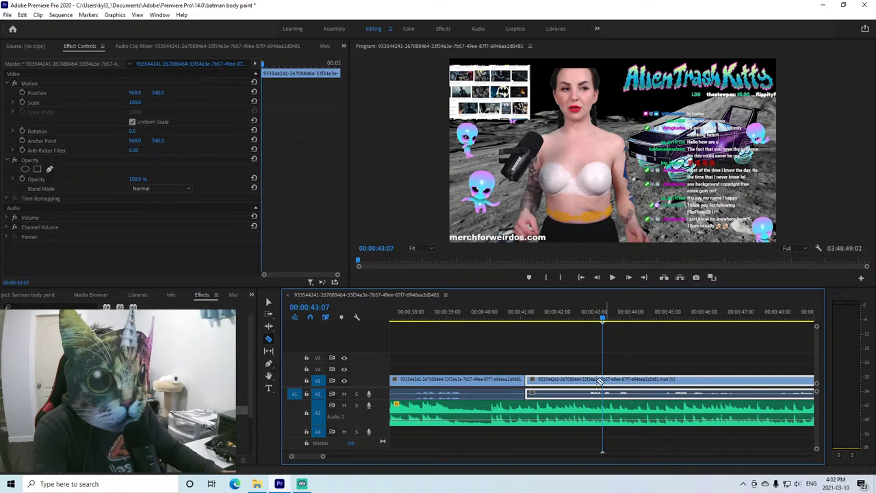
pyautogui.click(520, 311)
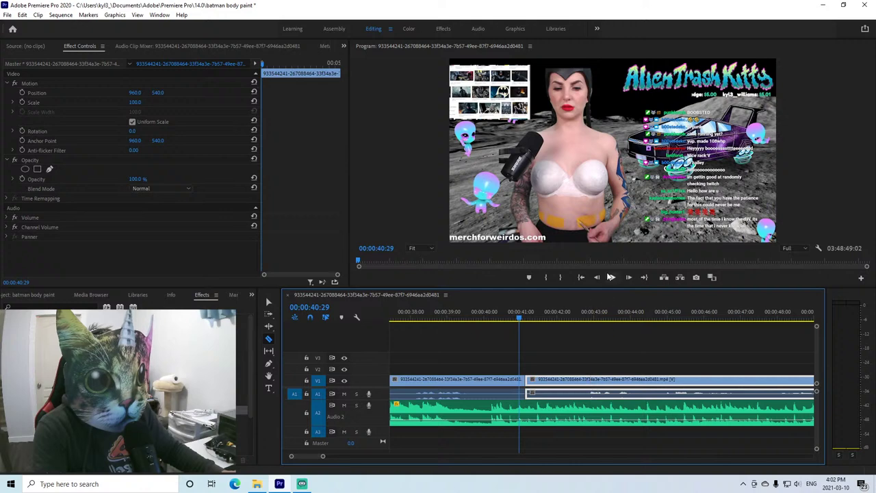
pyautogui.click(611, 277)
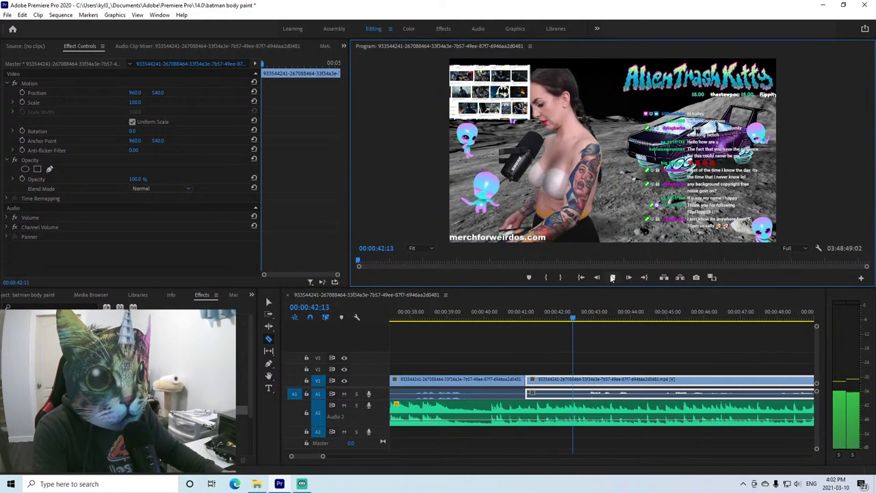
pyautogui.press('space')
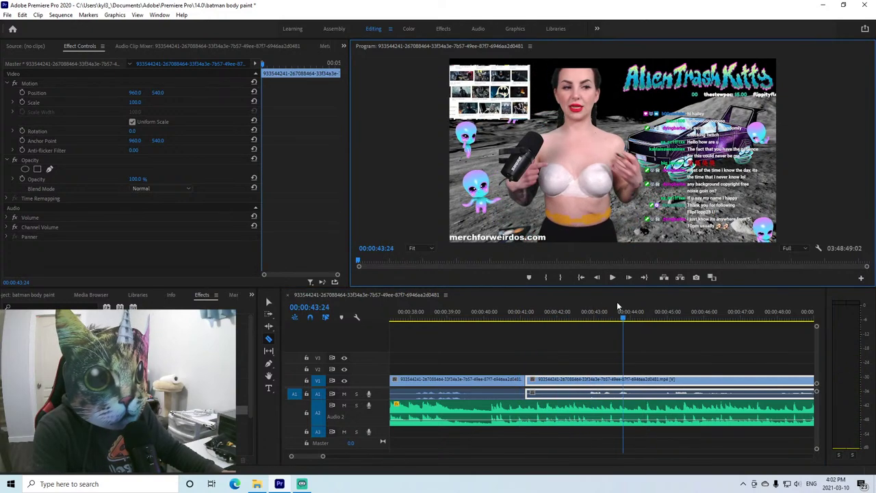
# Split the footage just before 00:00:43:00, cut out the short piece before the split and ripple delete the gap it leaves.
pyautogui.click(587, 382)
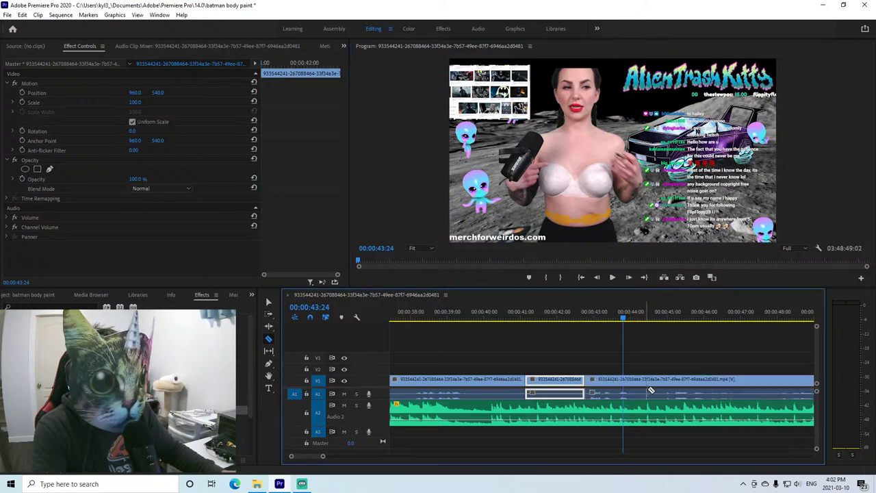
pyautogui.rightClick(560, 386)
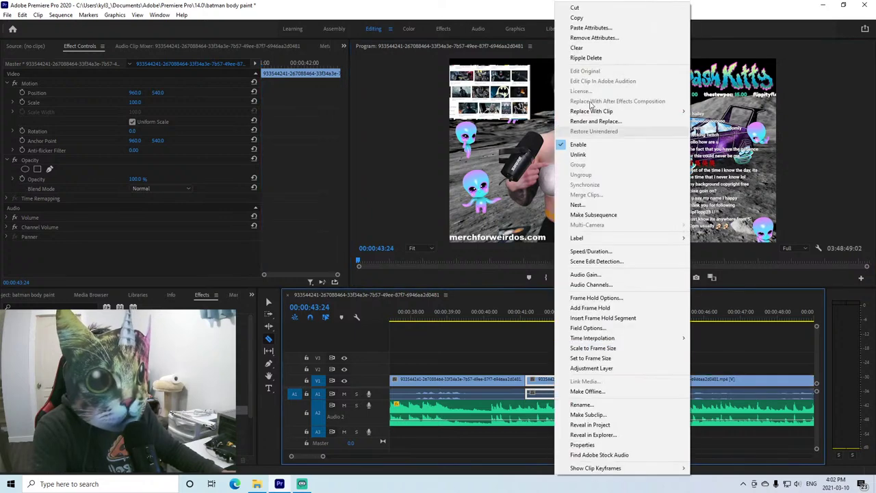
pyautogui.click(585, 7)
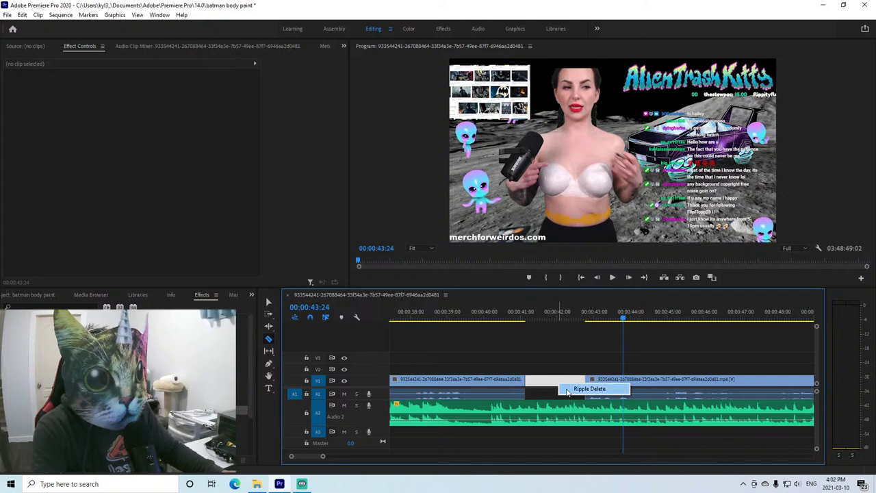
pyautogui.press('Delete')
pyautogui.click(524, 316)
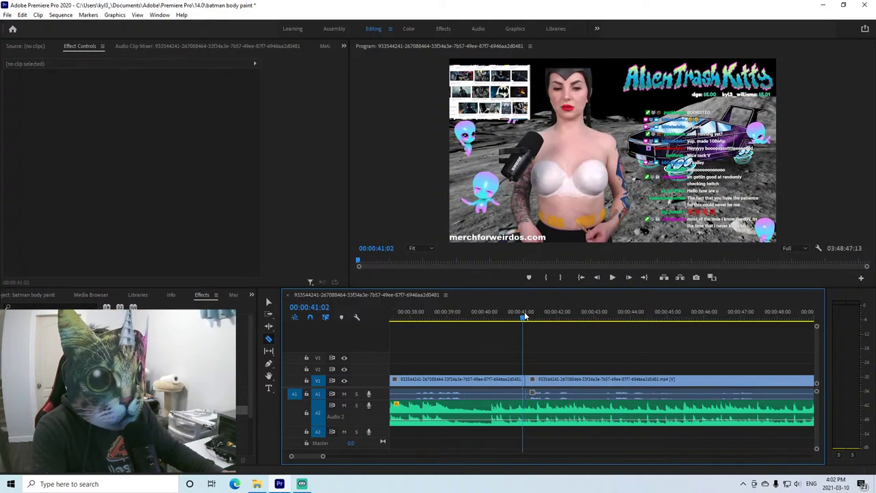
# Play the footage onward from 00:00:41:02 and split it at about 00:00:45:05.
pyautogui.click(613, 278)
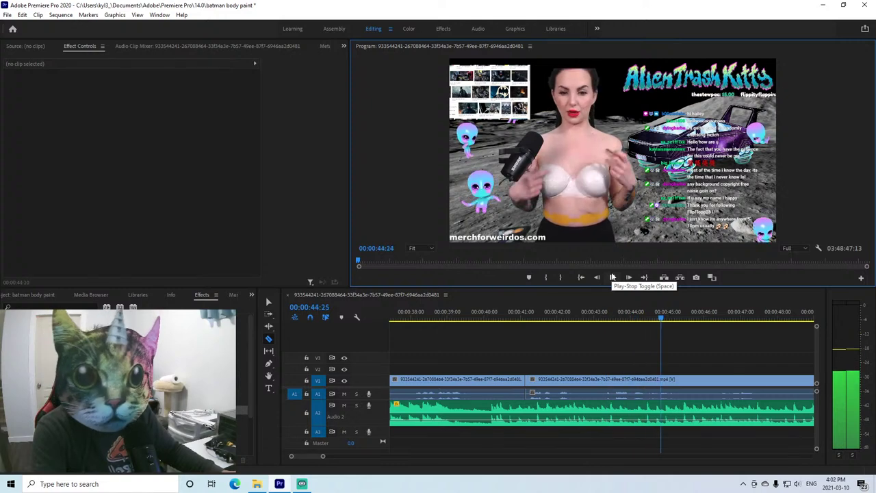
pyautogui.click(630, 311)
pyautogui.click(612, 277)
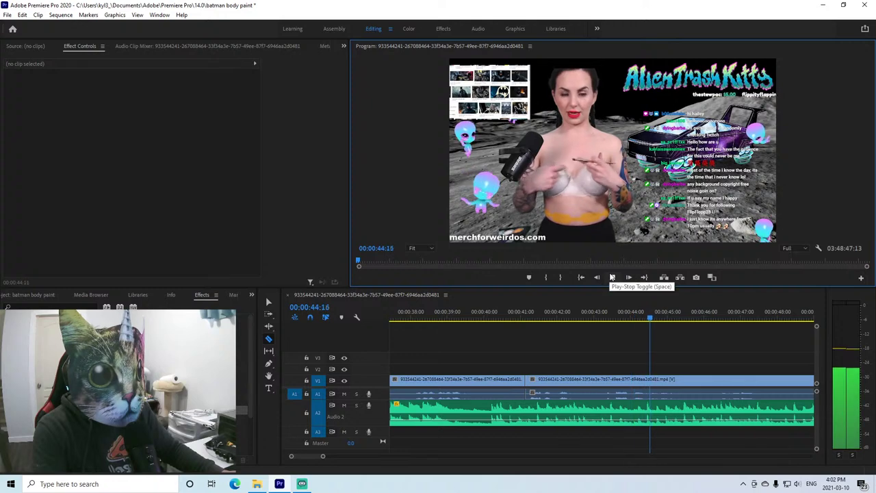
pyautogui.press('space')
pyautogui.click(677, 381)
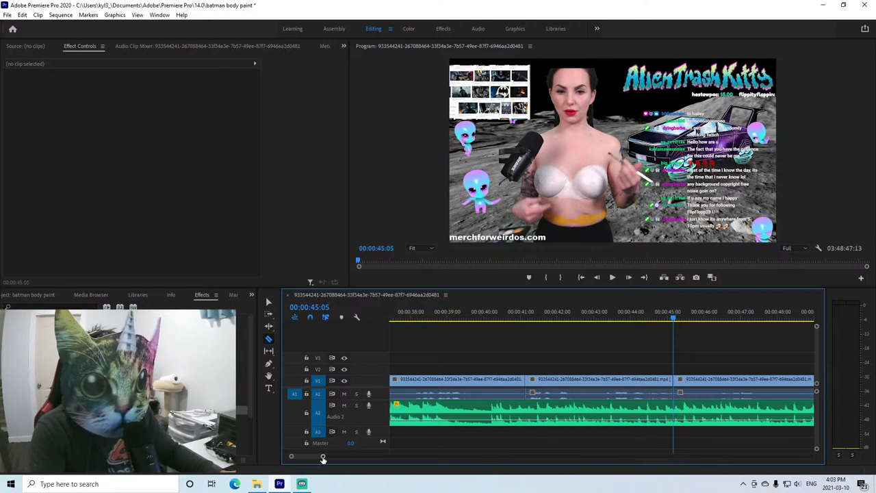
# Split the footage just before 00:00:50, cut out the section from about 00:00:45:05 to that split and move the rest up to close the gap.
pyautogui.moveTo(323, 459); pyautogui.dragTo(333, 460)
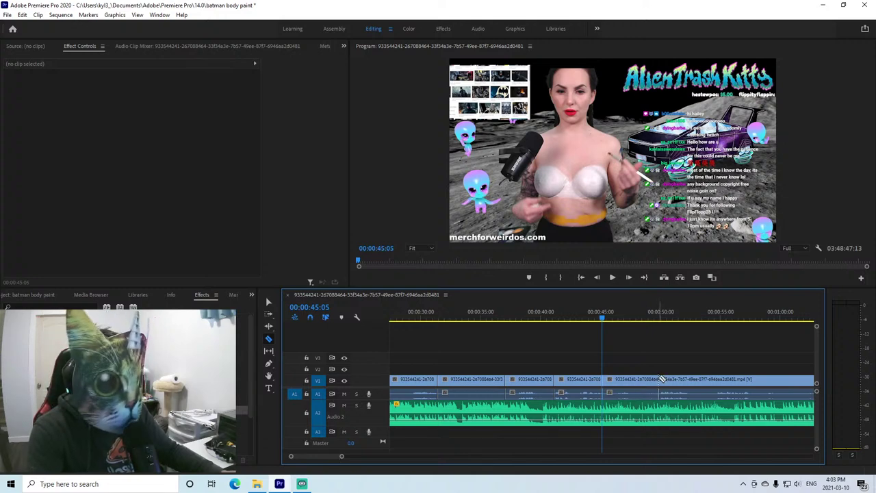
pyautogui.click(615, 314)
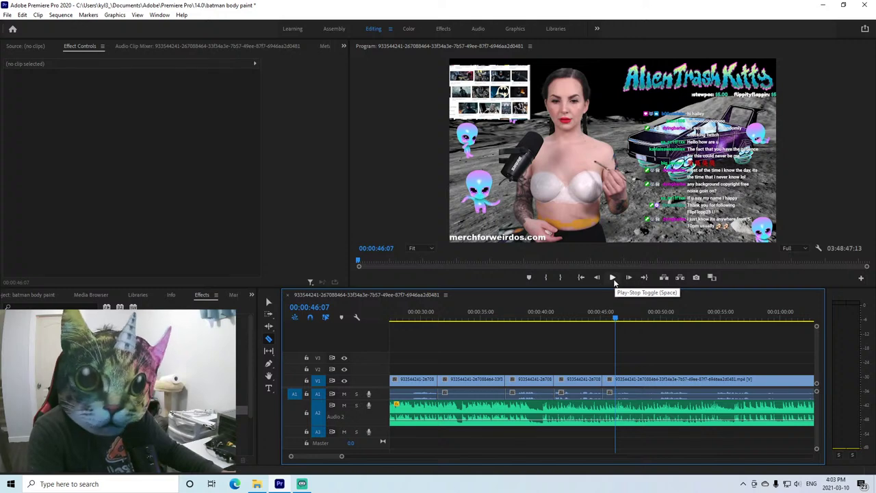
pyautogui.click(668, 317)
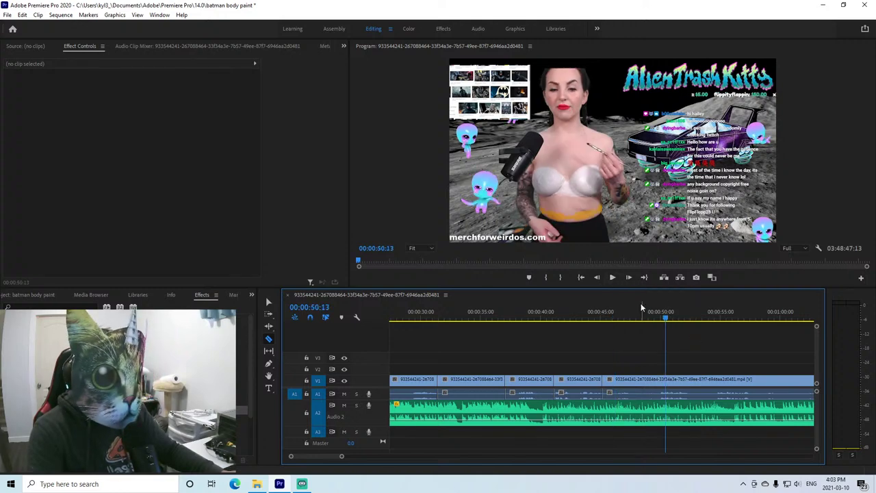
pyautogui.press('space')
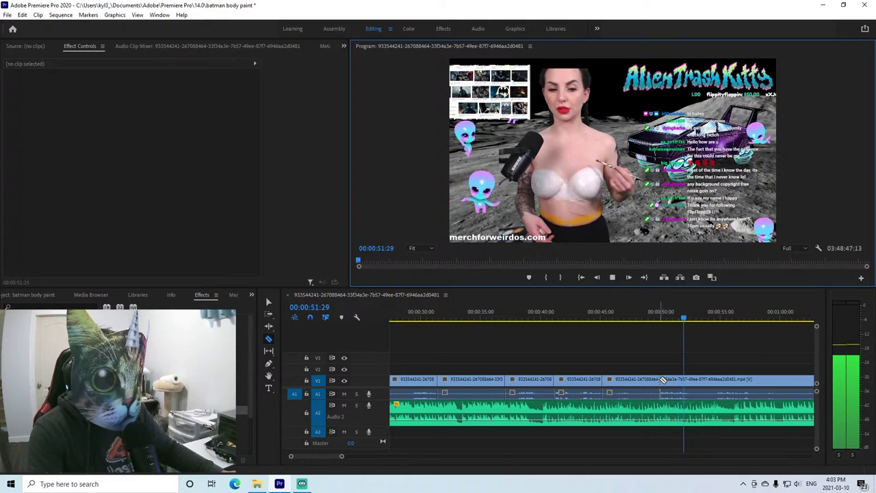
pyautogui.rightClick(657, 381)
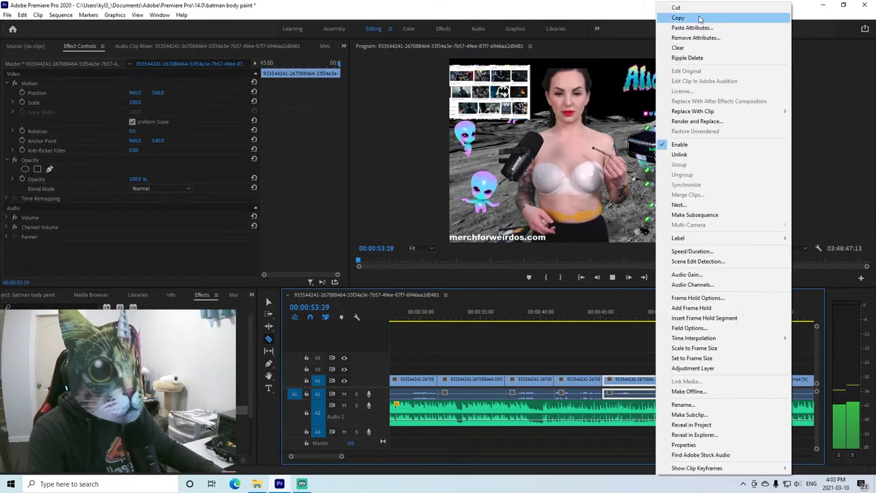
pyautogui.click(678, 7)
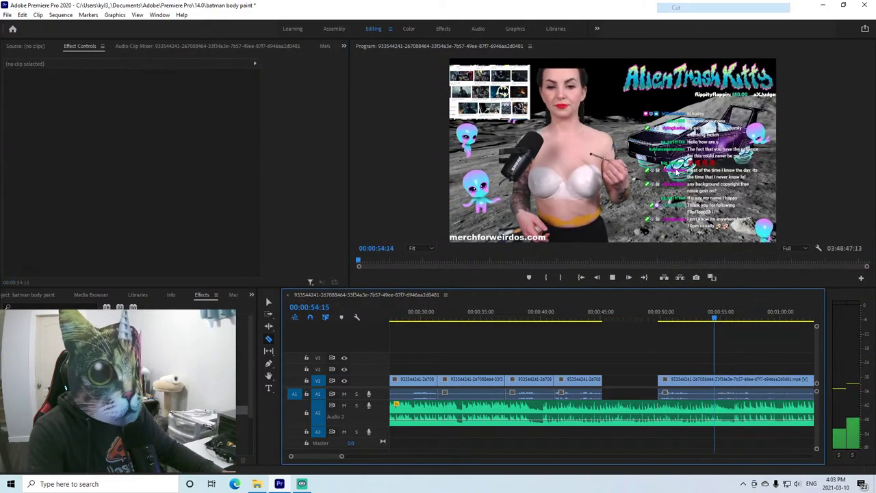
pyautogui.click(612, 277)
pyautogui.moveTo(674, 381); pyautogui.dragTo(623, 383)
# Play the footage after the new join and split it at 00:00:48:01.
pyautogui.press('Up')
pyautogui.click(613, 278)
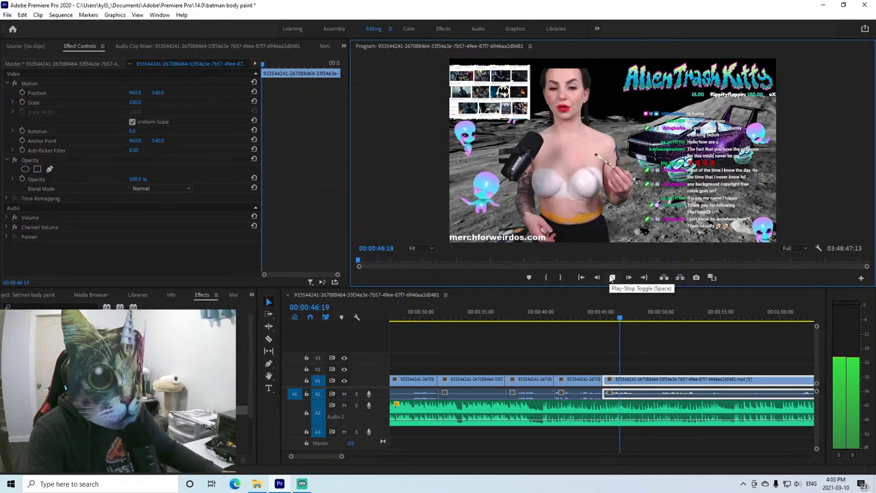
pyautogui.click(613, 277)
pyautogui.press('c')
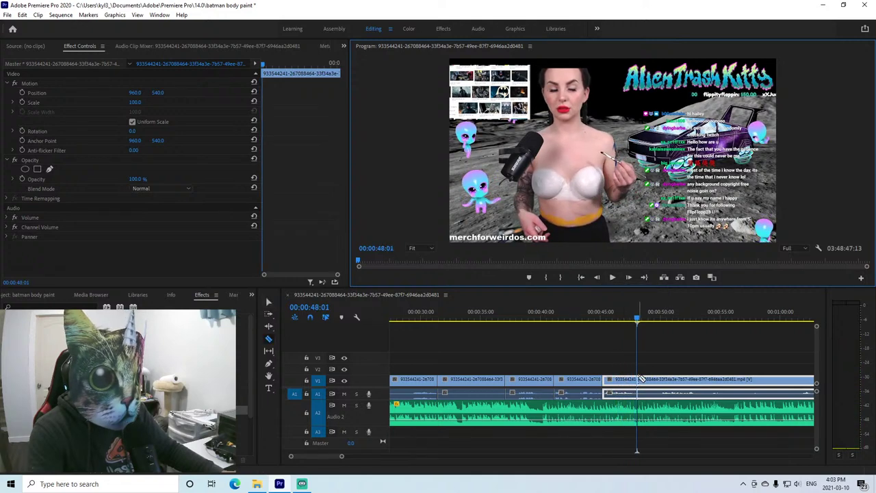
pyautogui.click(637, 380)
# Cut out the footage between 00:00:48:01 and about 00:00:50, split off the next piece at about 00:00:53 and move it up to the join.
pyautogui.click(659, 315)
pyautogui.click(615, 278)
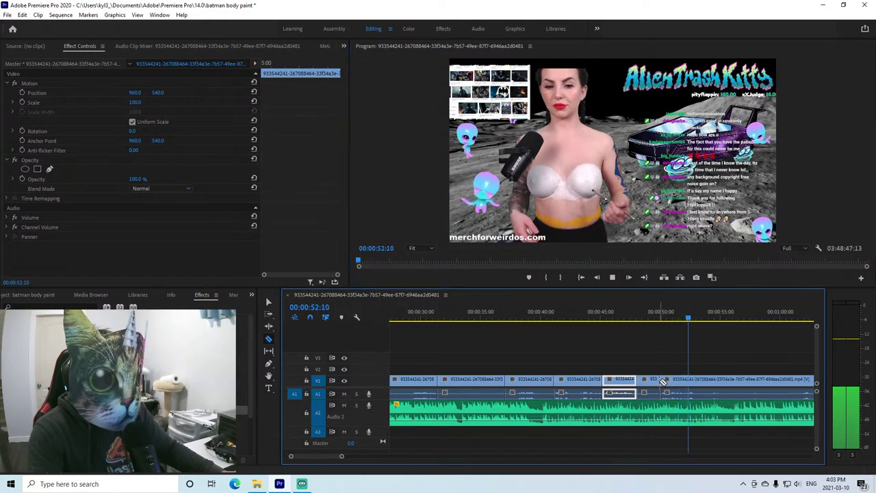
pyautogui.rightClick(655, 380)
pyautogui.click(675, 7)
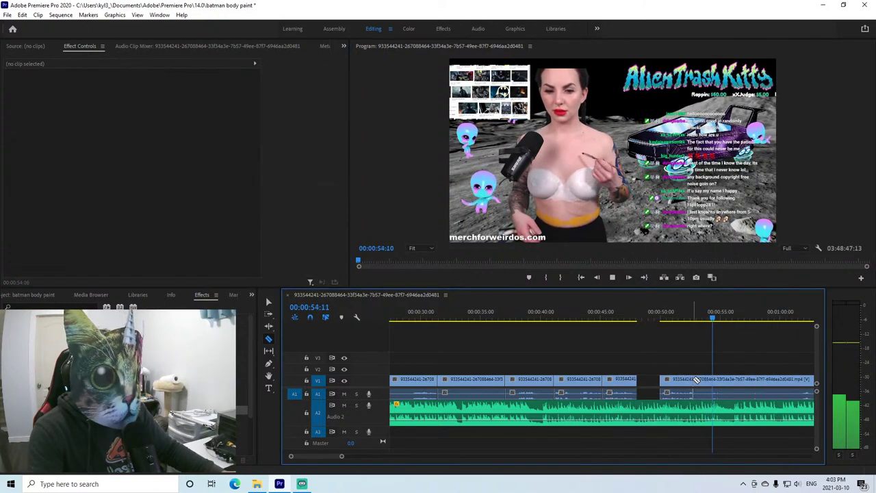
pyautogui.hotkey('ctrl', 'v')
pyautogui.moveTo(699, 381); pyautogui.dragTo(653, 382)
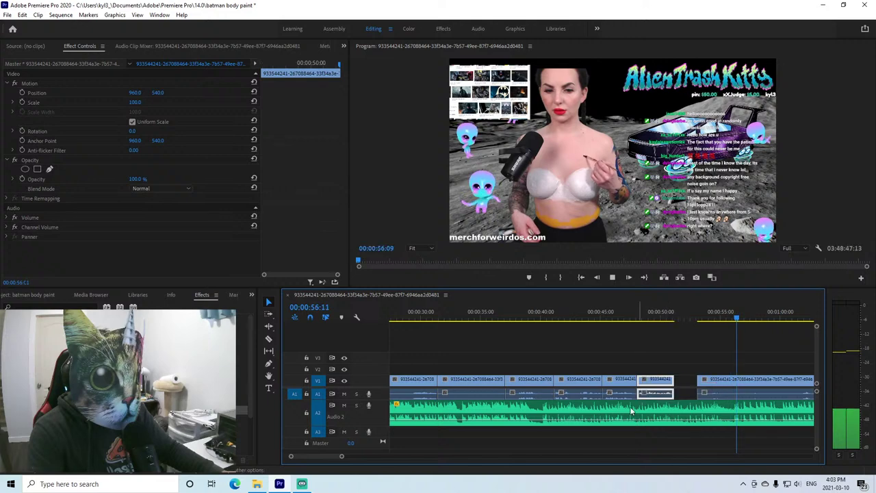
# Cut out the footage before about 00:00:58:10, split off the next piece at about 00:01:03 and move it up to close the gap.
pyautogui.moveTo(341, 456); pyautogui.dragTo(365, 456)
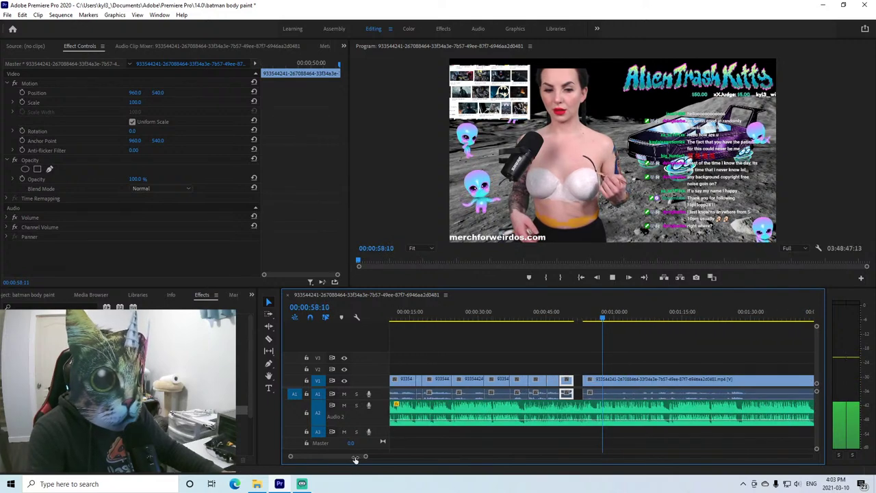
pyautogui.click(636, 314)
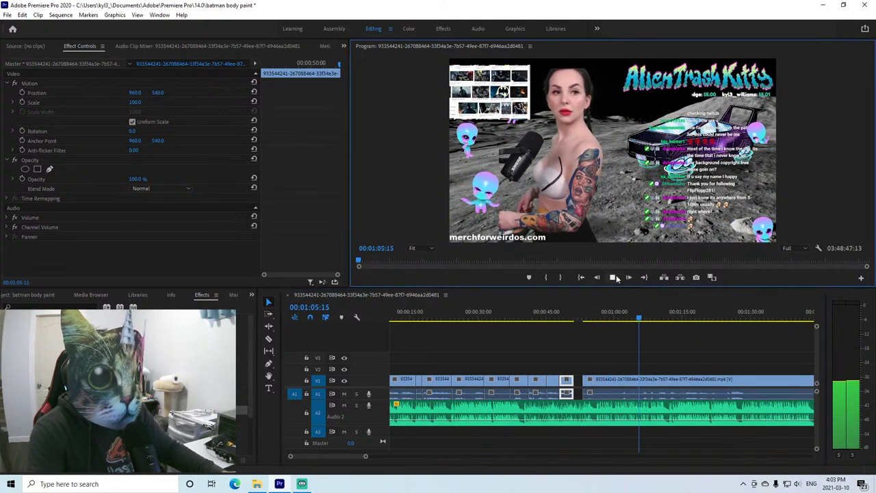
pyautogui.click(608, 317)
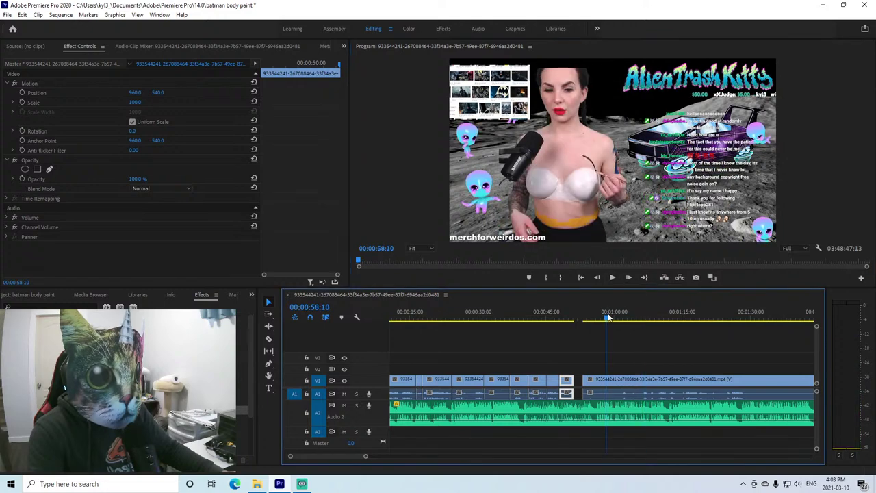
pyautogui.click(614, 277)
pyautogui.press('c')
pyautogui.click(612, 381)
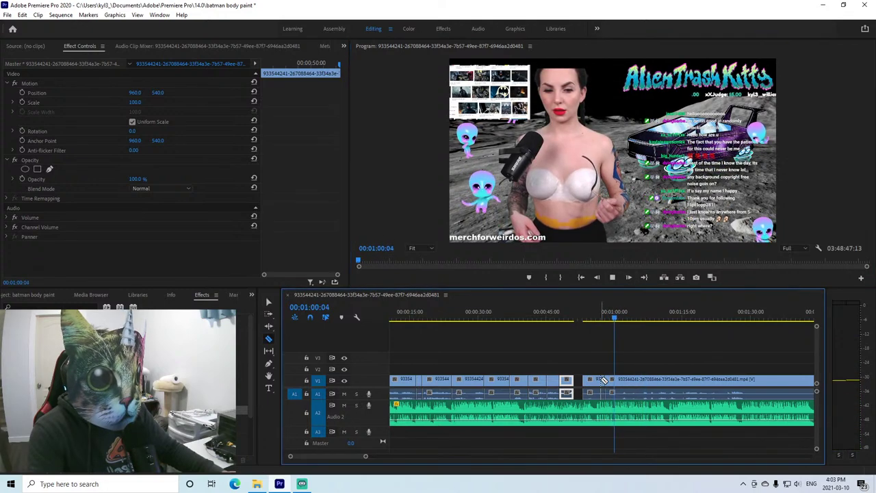
pyautogui.rightClick(604, 381)
pyautogui.click(630, 9)
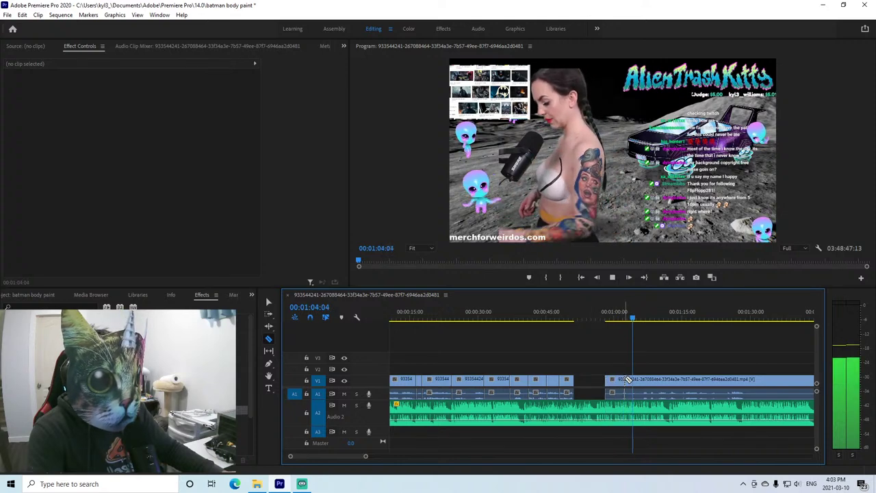
pyautogui.press('v')
pyautogui.moveTo(624, 380); pyautogui.dragTo(588, 386)
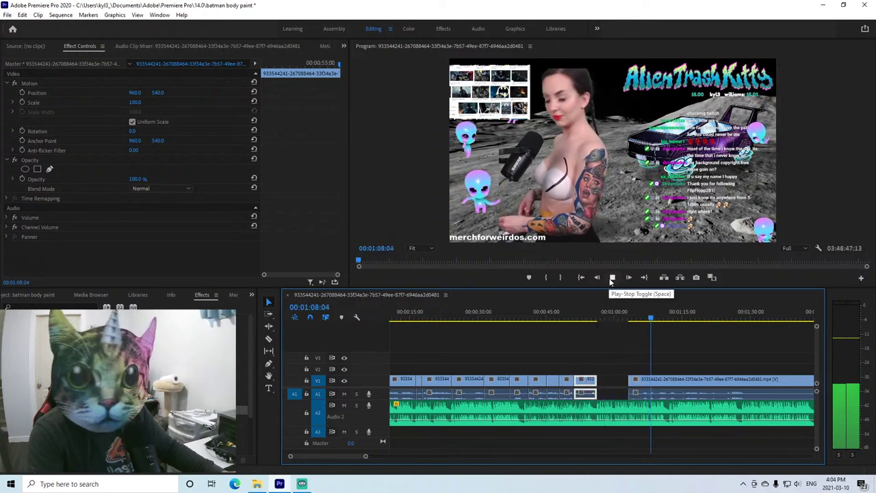
# Stop playback and save the project.
pyautogui.click(612, 277)
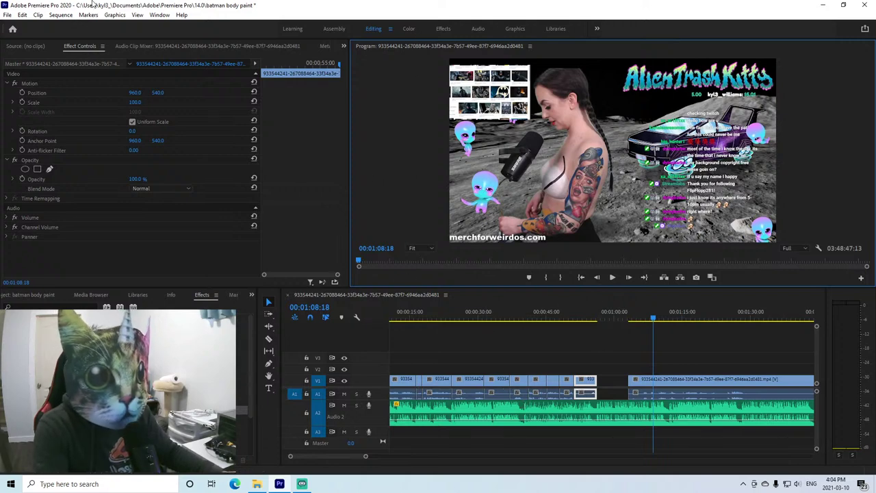
pyautogui.click(10, 15)
pyautogui.click(26, 137)
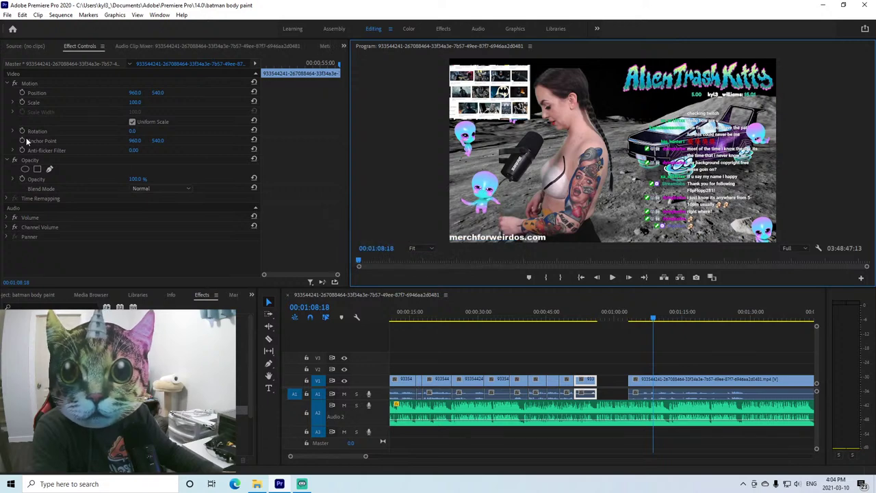
# Skim ahead, split the footage at about 00:01:23, cut out the section before the split and move the rest up to close the gap.
pyautogui.click(683, 314)
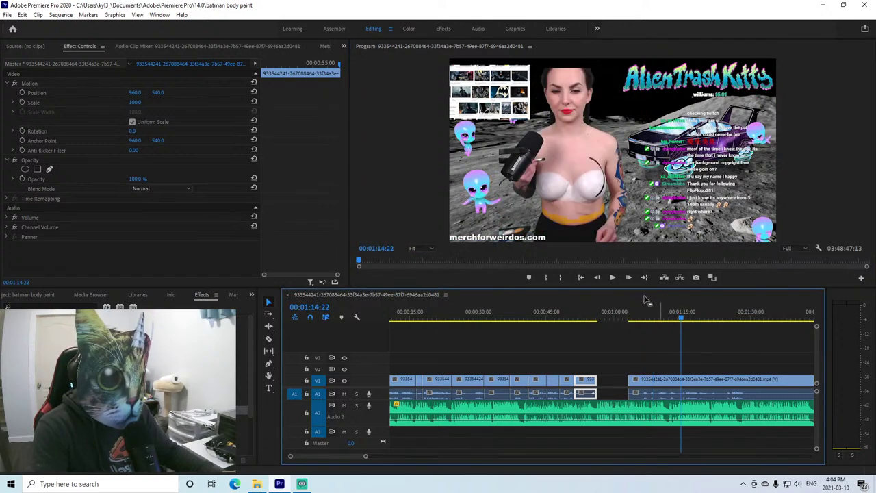
pyautogui.click(612, 278)
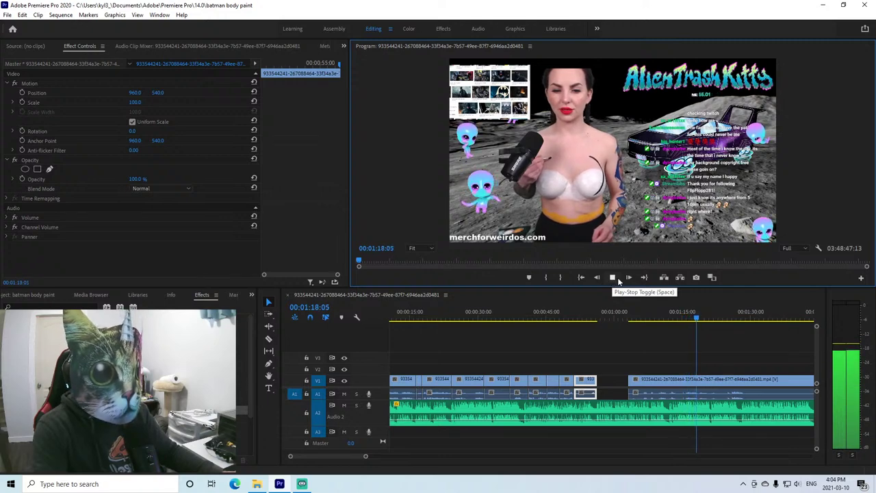
pyautogui.click(732, 318)
pyautogui.click(612, 278)
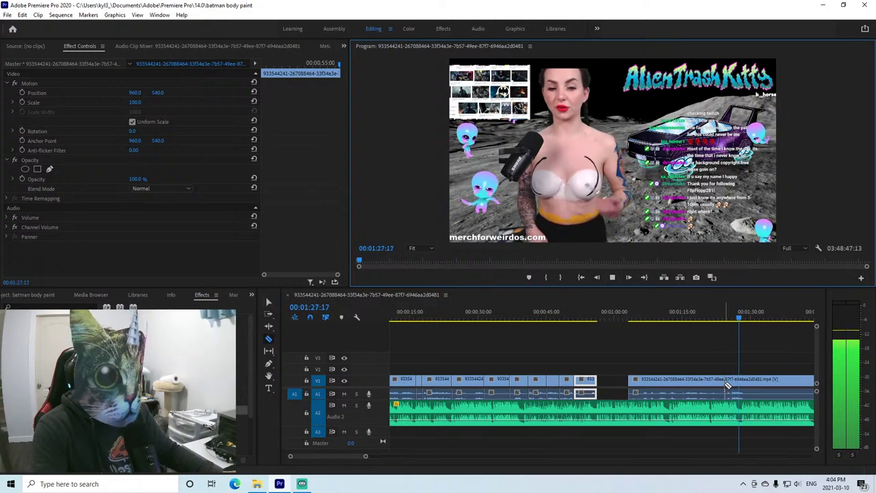
pyautogui.rightClick(701, 380)
pyautogui.click(738, 14)
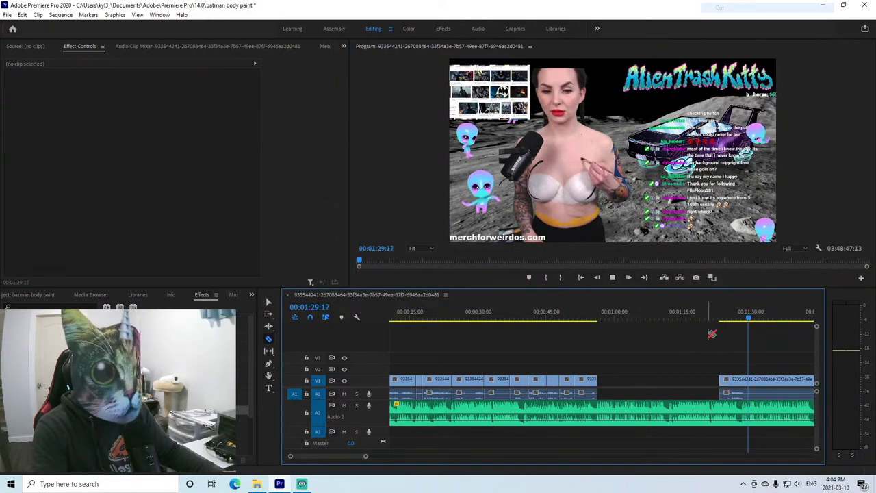
pyautogui.moveTo(748, 380); pyautogui.dragTo(719, 381)
# Play across the new join and split the following footage at 00:01:02:12.
pyautogui.click(595, 315)
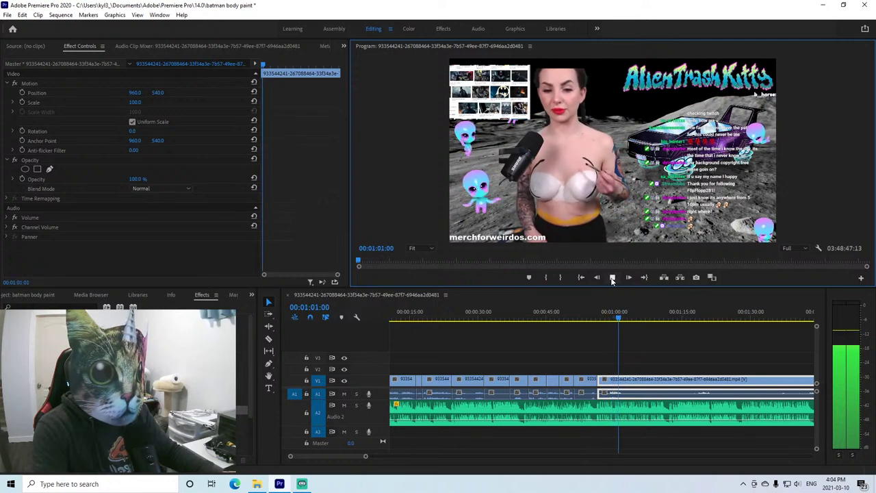
pyautogui.click(612, 277)
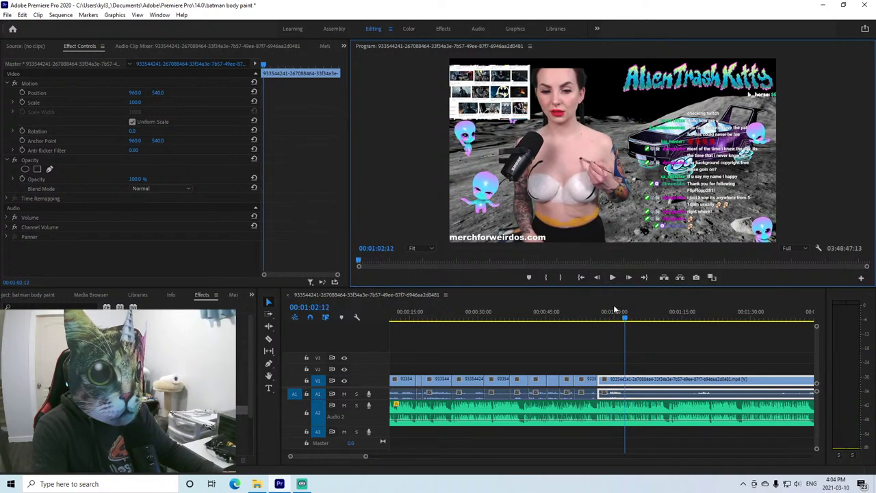
pyautogui.click(626, 379)
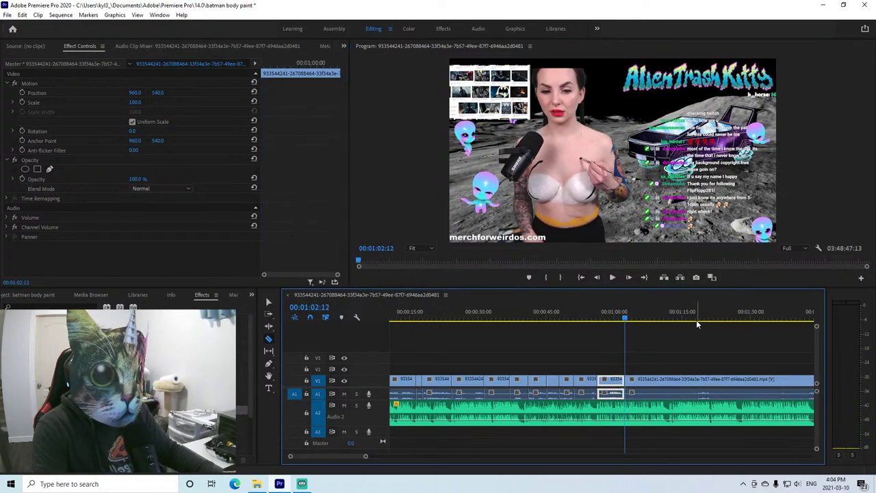
# Play ahead, cut out the footage before about 00:01:25, split off the next piece at about 00:01:29 and move it up to close the gap.
pyautogui.click(613, 277)
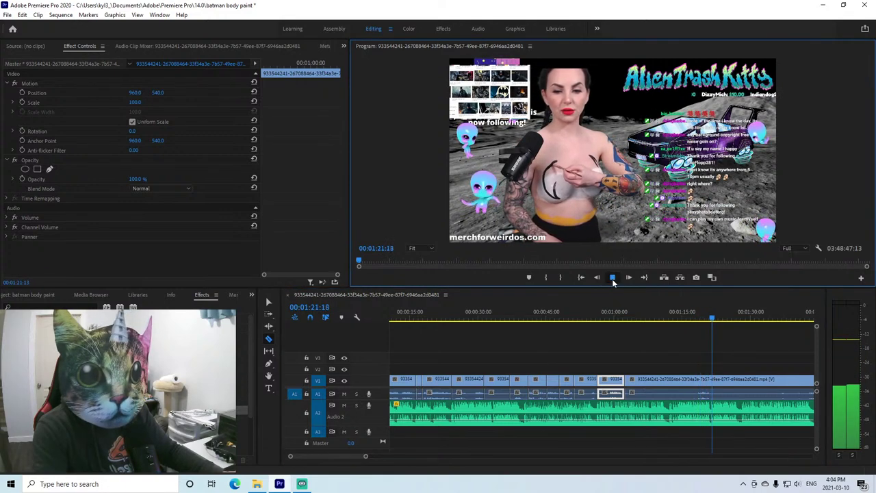
pyautogui.click(612, 278)
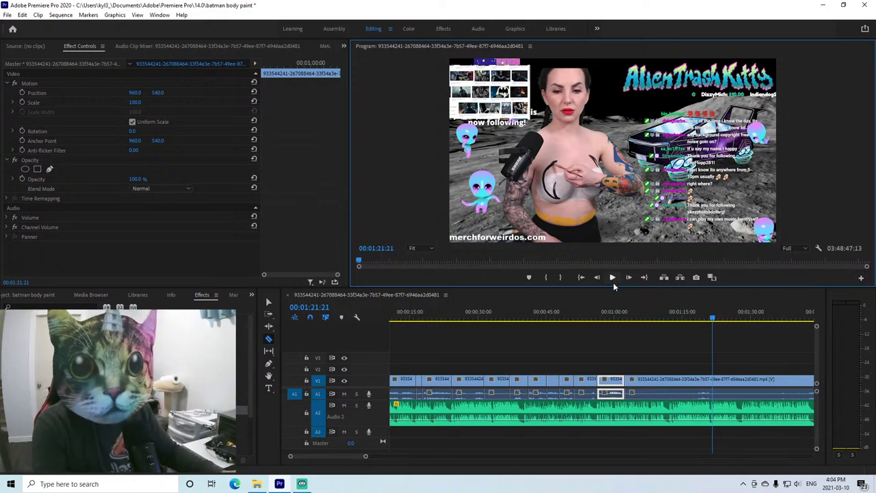
pyautogui.click(695, 314)
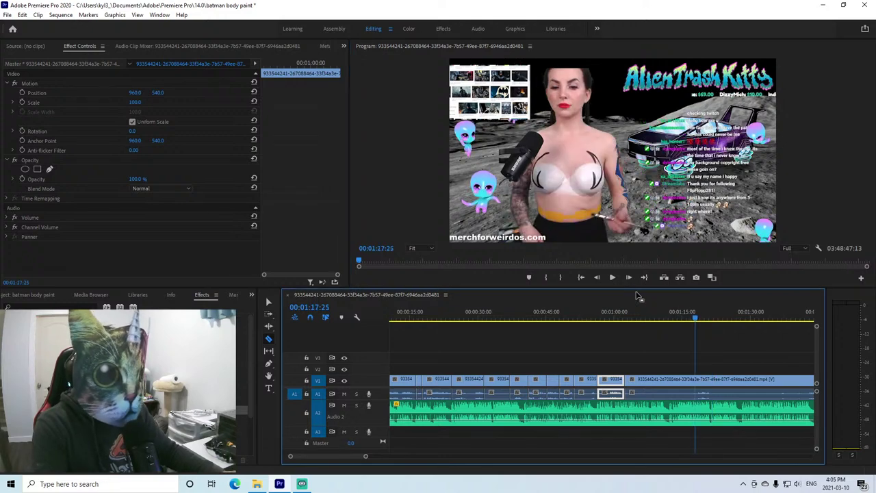
pyautogui.click(613, 277)
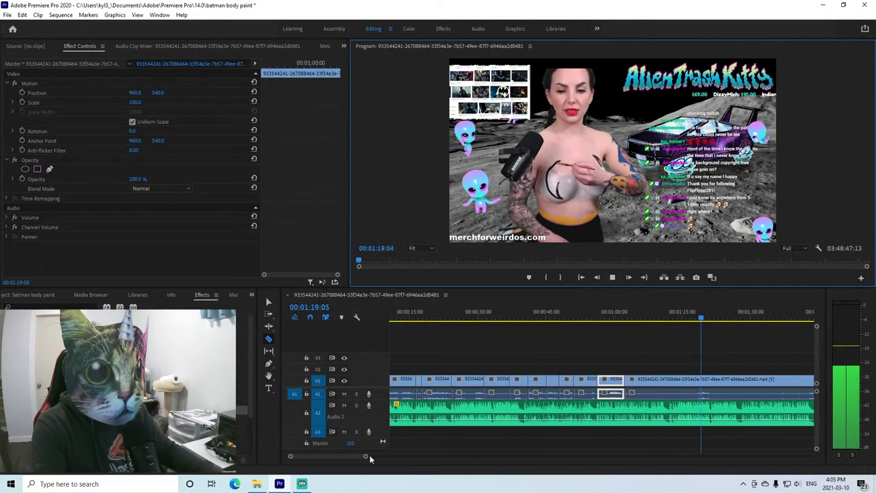
pyautogui.moveTo(366, 457); pyautogui.dragTo(388, 458)
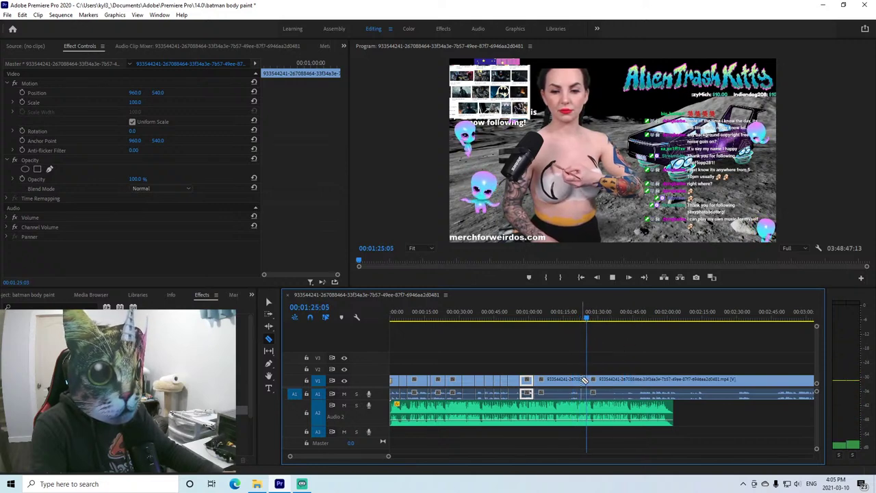
pyautogui.rightClick(582, 380)
pyautogui.click(601, 7)
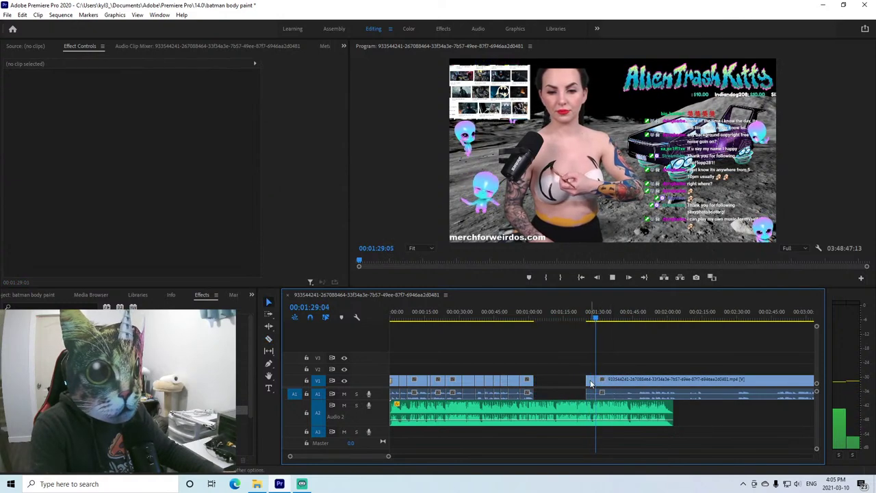
pyautogui.moveTo(595, 385)
pyautogui.mouseDown()
pyautogui.moveTo(574, 385)
pyautogui.moveTo(595, 385)
pyautogui.mouseUp()
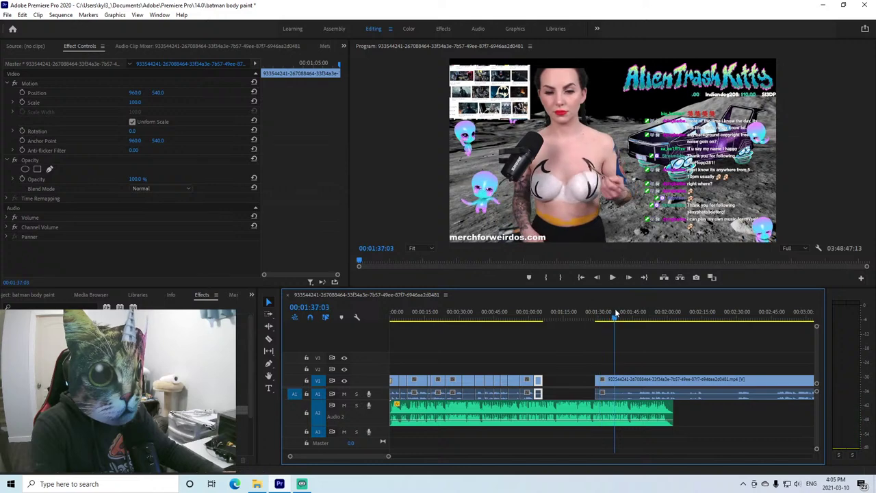
# Play and skim the remaining footage from about 00:01:37 to 00:02:04 for the next moment worth keeping.
pyautogui.click(613, 277)
pyautogui.click(613, 277)
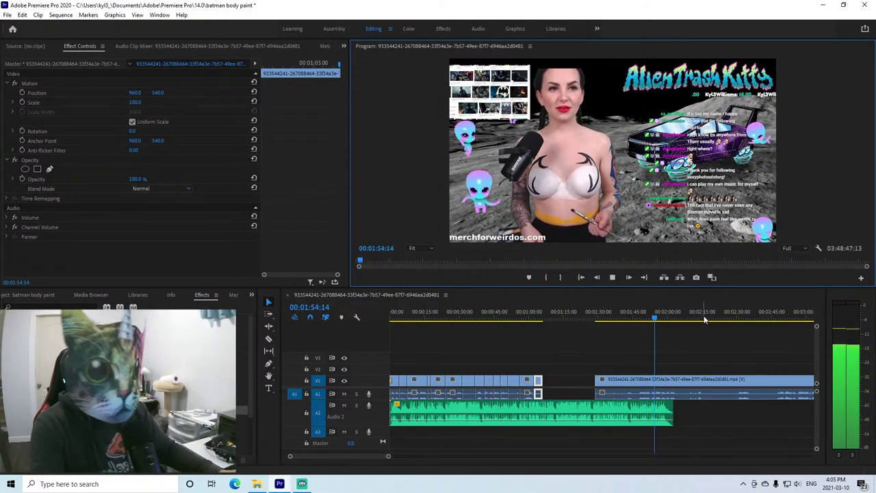
pyautogui.click(612, 277)
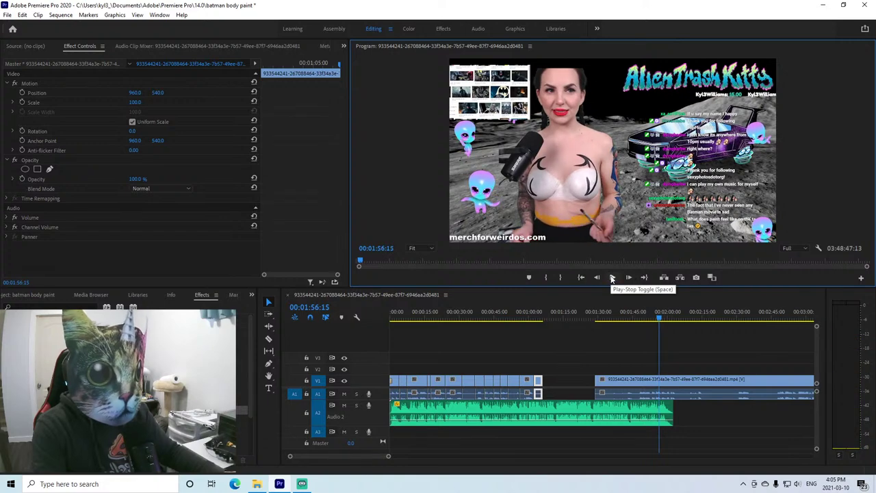
pyautogui.click(680, 318)
pyautogui.click(675, 316)
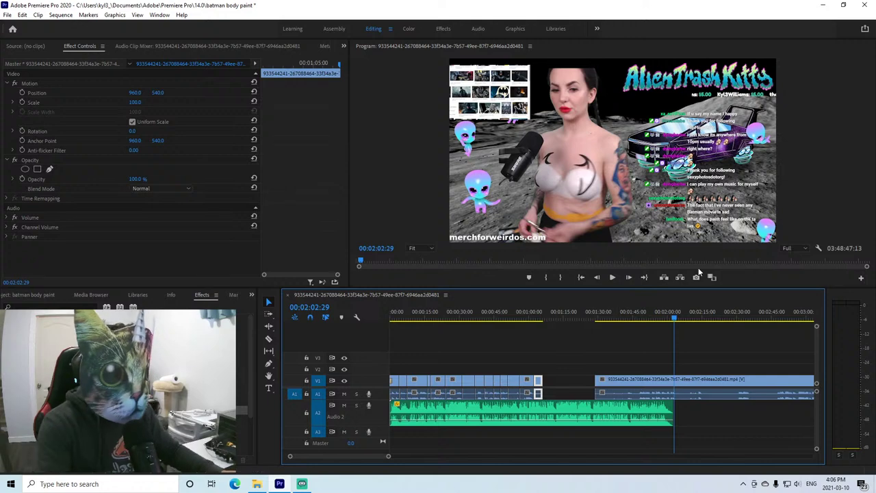
pyautogui.click(687, 313)
pyautogui.moveTo(685, 316); pyautogui.dragTo(679, 318)
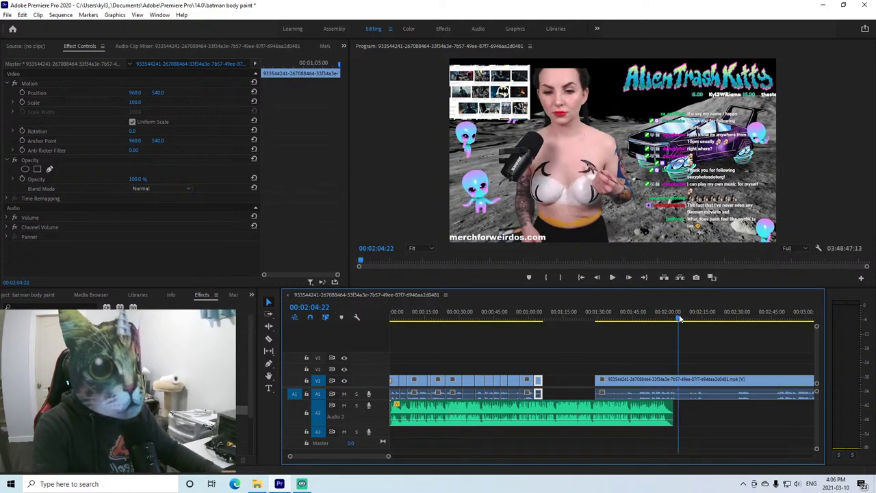
# Cut out the footage before about 00:02:30, split off the next piece at about 00:02:36 and move it up to close the gap.
pyautogui.click(738, 313)
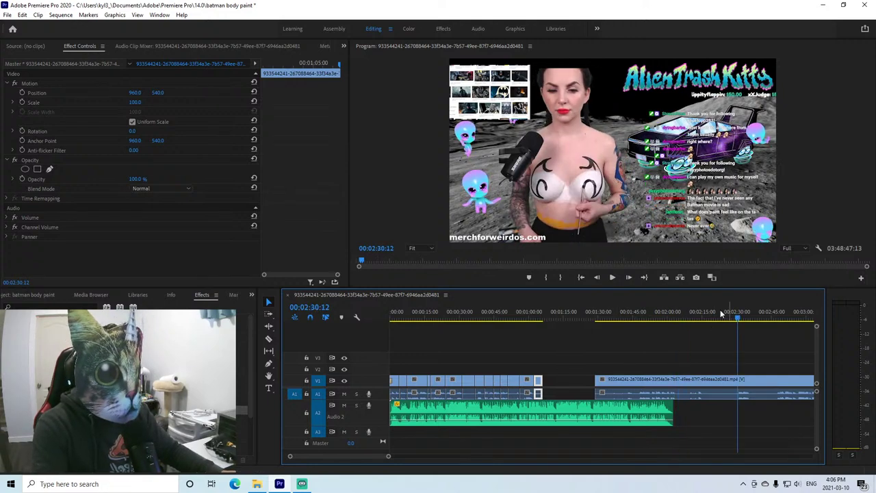
pyautogui.click(612, 277)
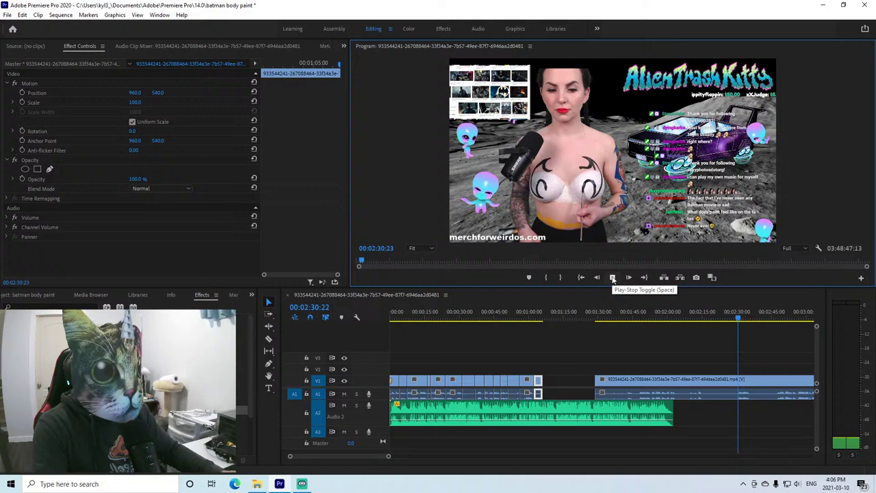
pyautogui.rightClick(744, 381)
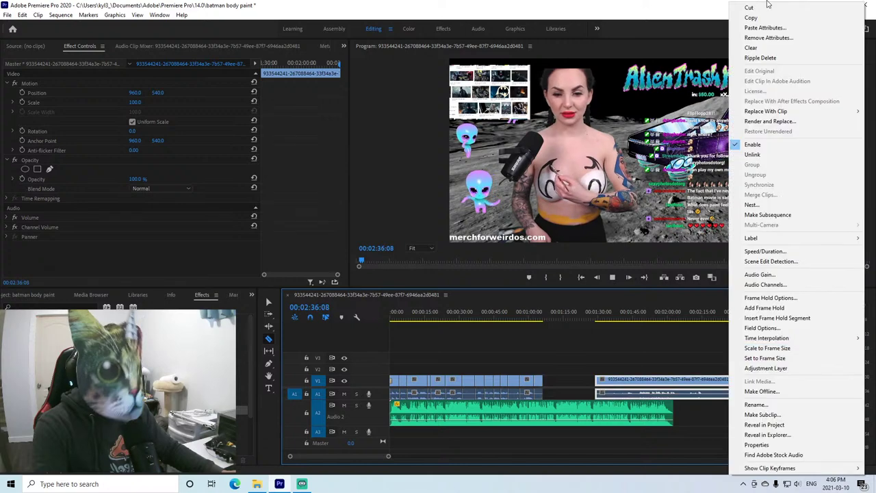
pyautogui.click(742, 357)
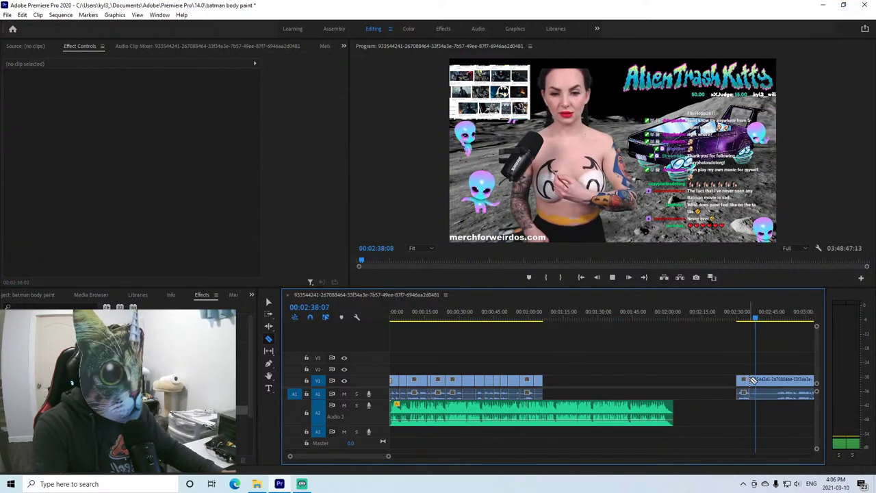
pyautogui.press('v')
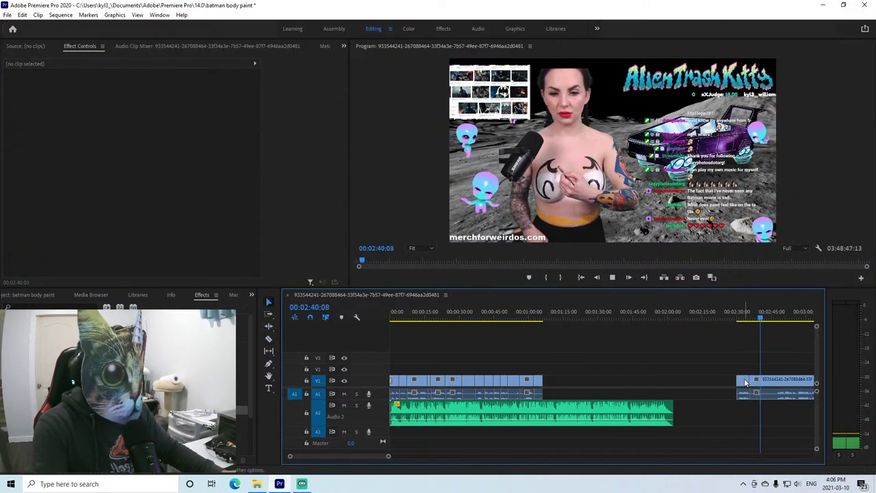
pyautogui.moveTo(745, 382); pyautogui.dragTo(550, 380)
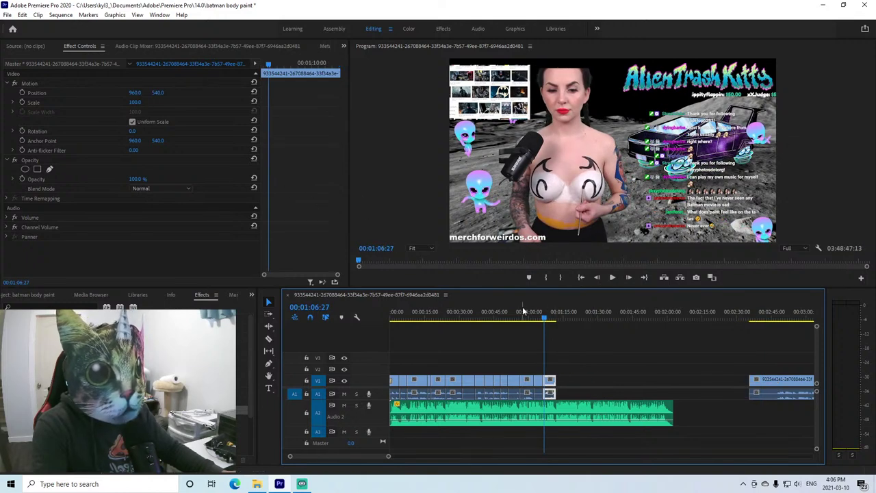
# Zoom the newly moved piece in on the face with scale 193 and position 1343, 911, and play it back.
pyautogui.moveTo(522, 307); pyautogui.dragTo(545, 320)
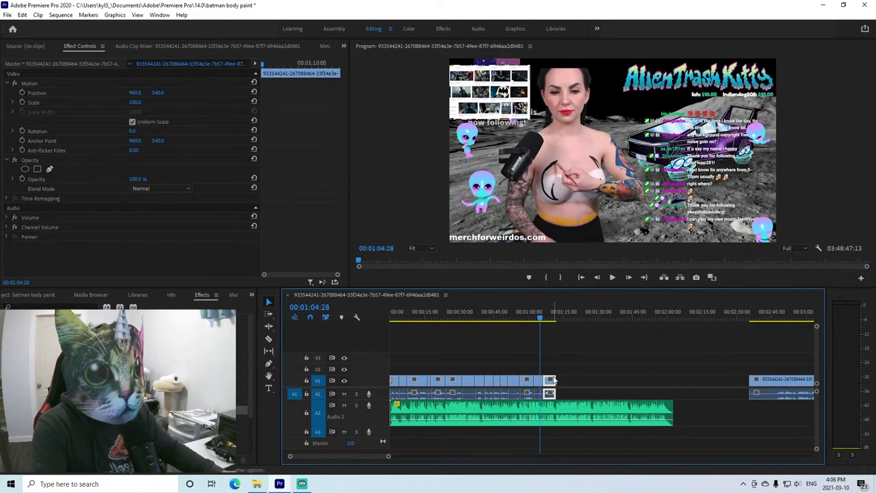
pyautogui.click(554, 317)
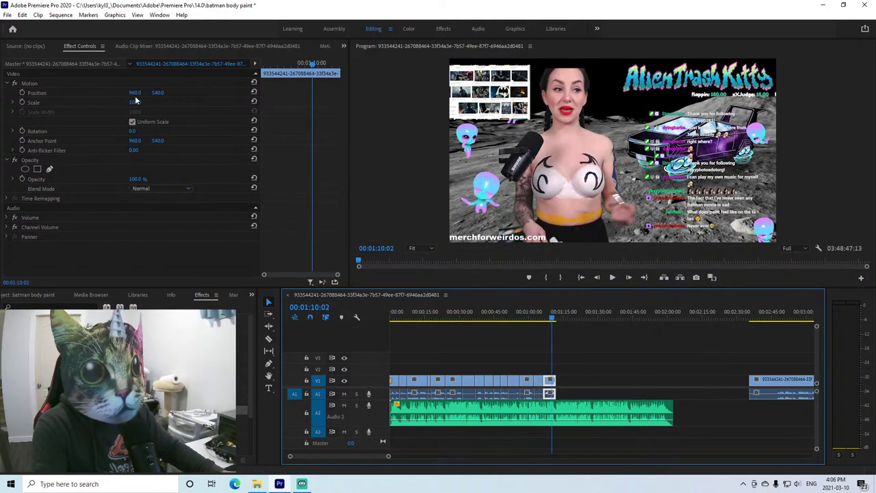
pyautogui.moveTo(136, 101); pyautogui.dragTo(171, 93)
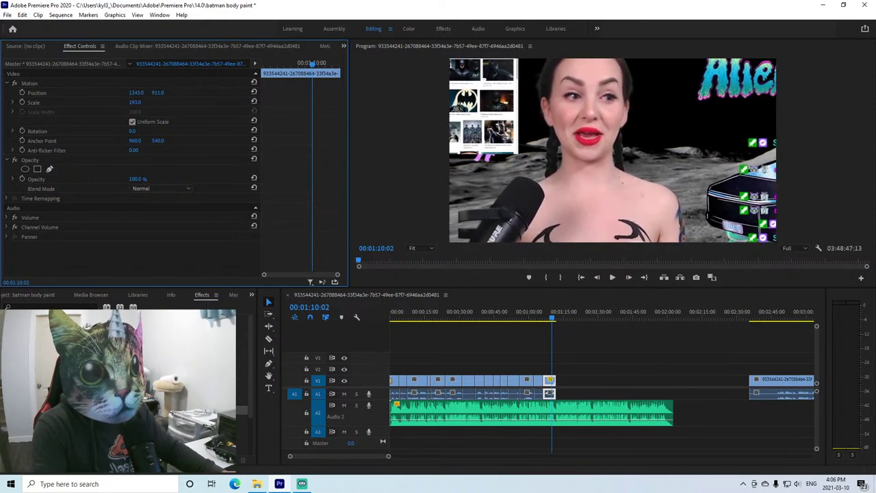
pyautogui.click(540, 319)
pyautogui.click(613, 277)
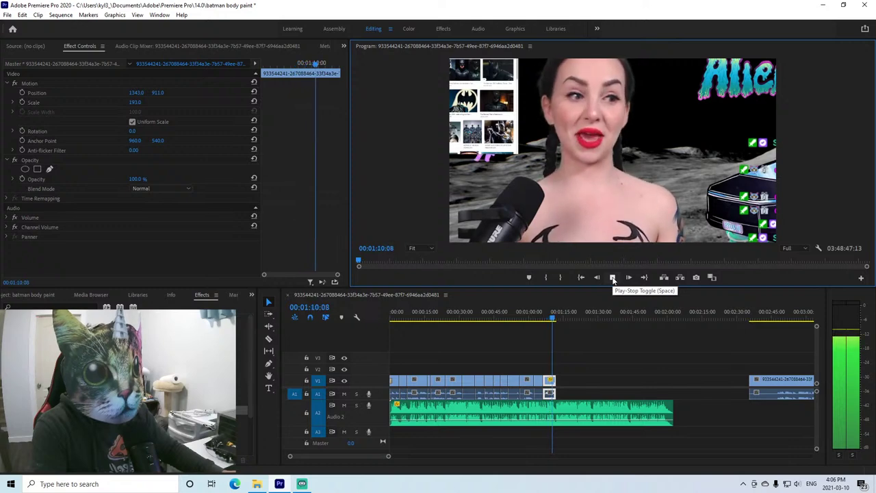
pyautogui.click(613, 277)
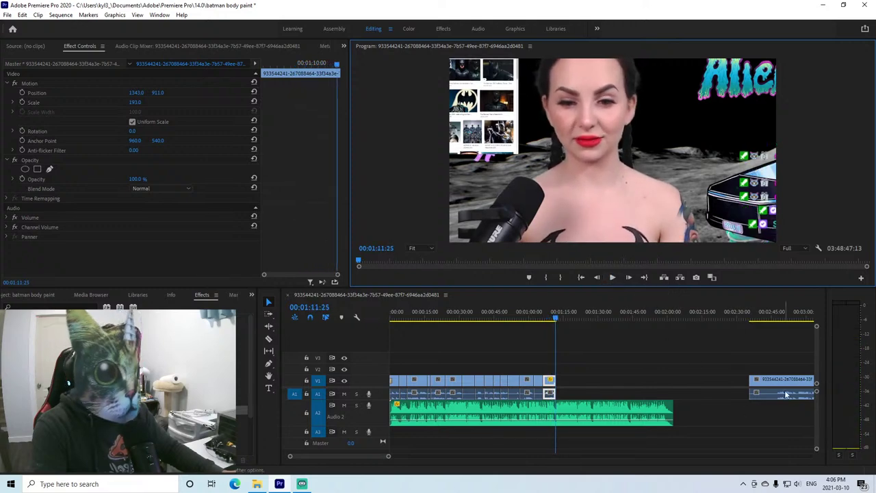
# Bring the remaining footage closer, split it at 00:01:38:26, cut out the part before the split and move the rest up to close the gap.
pyautogui.moveTo(780, 380); pyautogui.dragTo(628, 380)
pyautogui.click(627, 311)
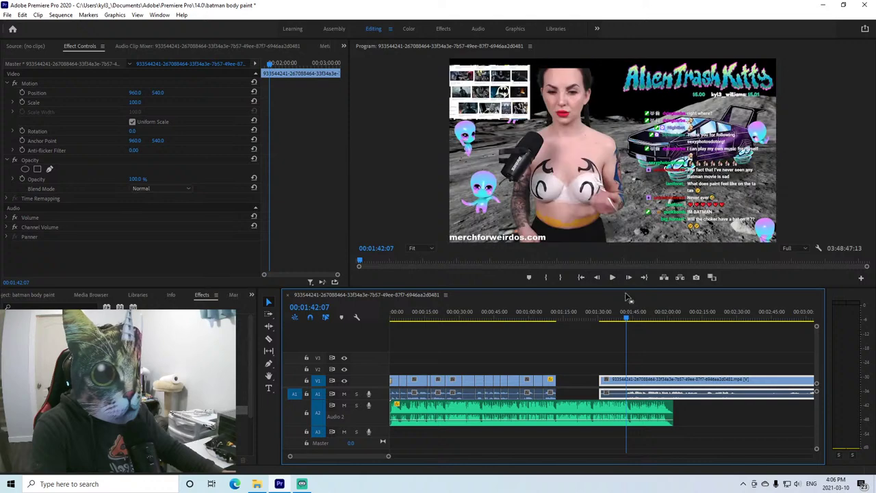
pyautogui.click(612, 277)
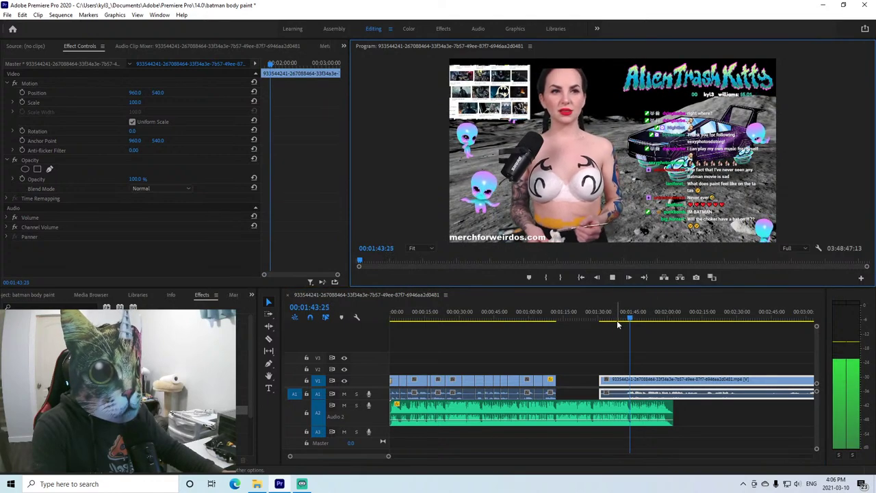
pyautogui.click(621, 316)
pyautogui.click(613, 277)
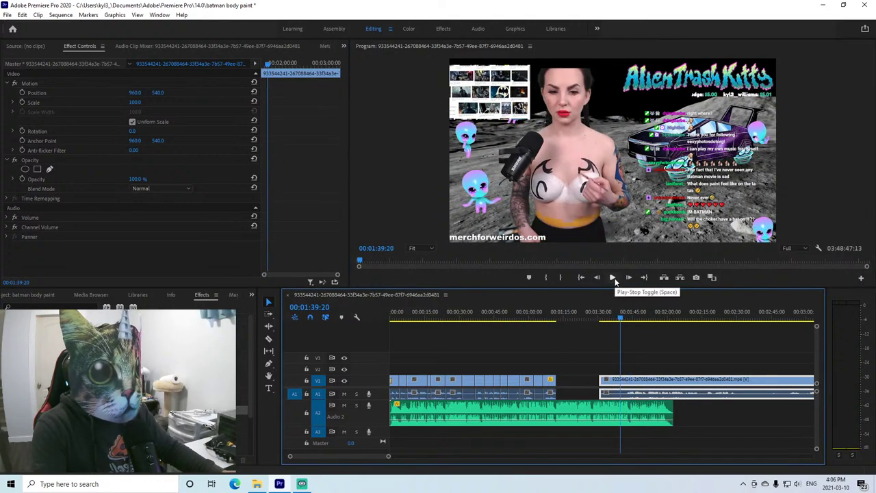
pyautogui.click(618, 316)
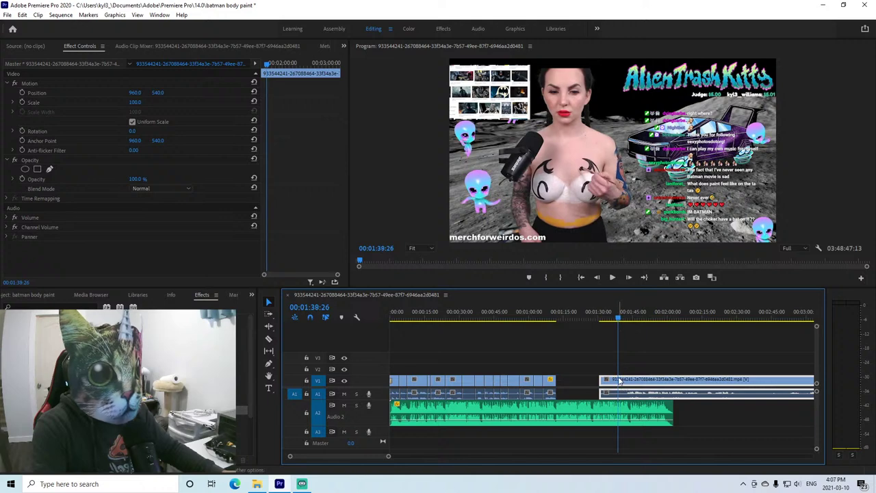
pyautogui.rightClick(613, 382)
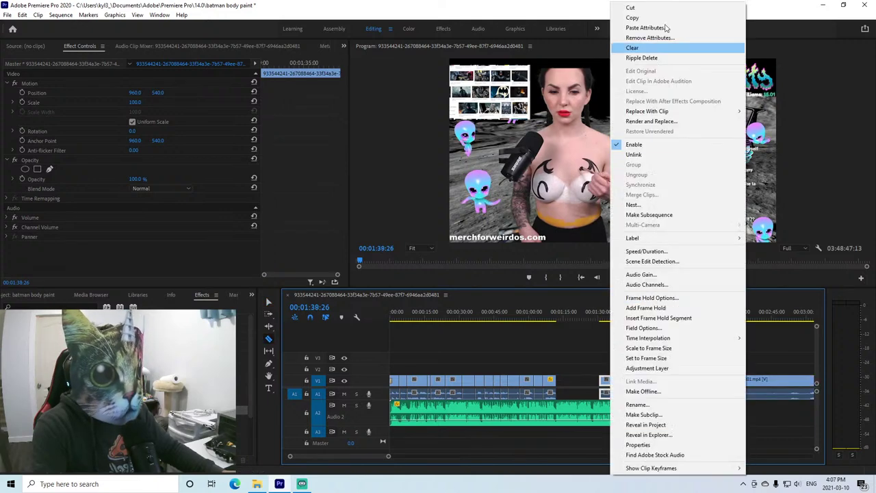
pyautogui.click(630, 7)
pyautogui.click(554, 316)
pyautogui.hotkey('ctrl', 'v')
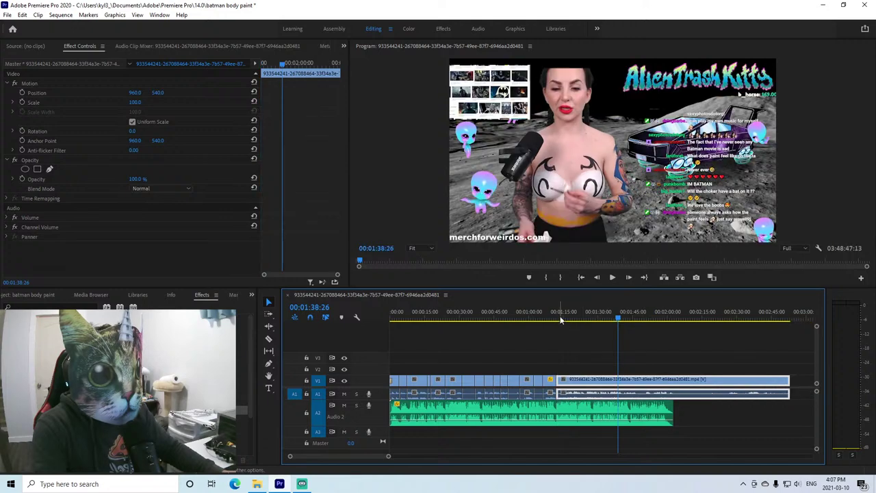
# Play across the new join and split the following footage at 00:01:17:03.
pyautogui.moveTo(387, 459); pyautogui.dragTo(361, 459)
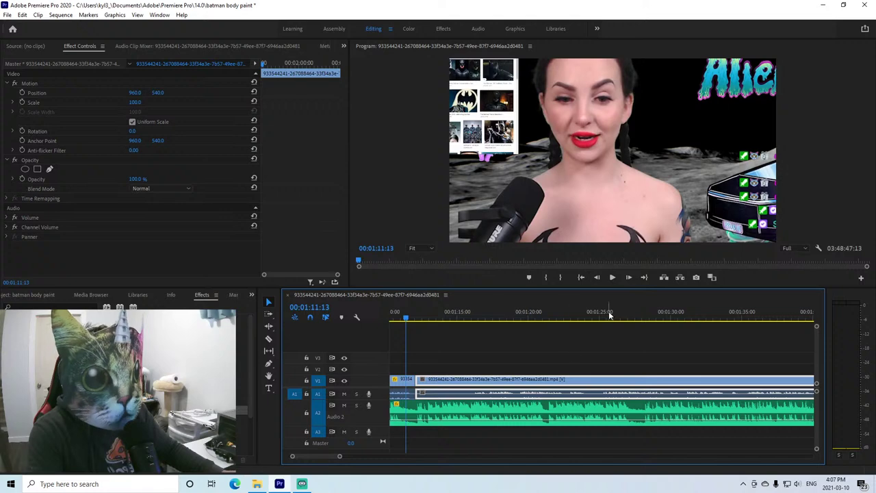
pyautogui.click(612, 278)
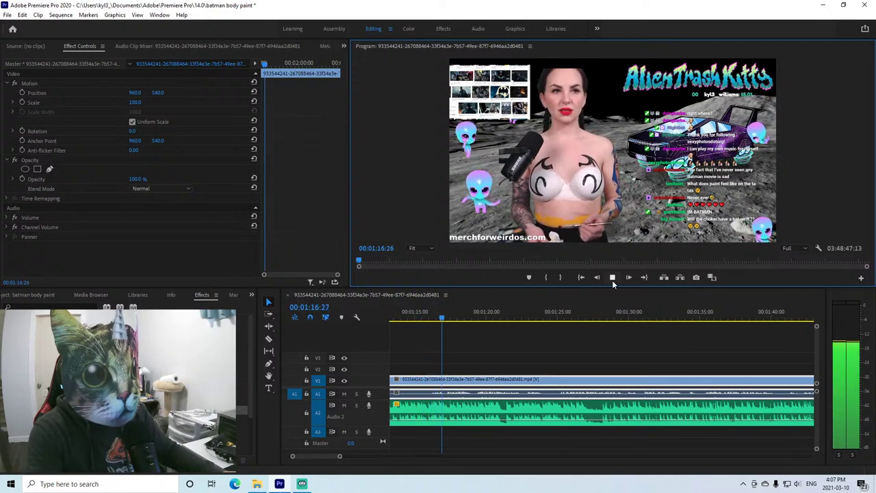
pyautogui.click(612, 278)
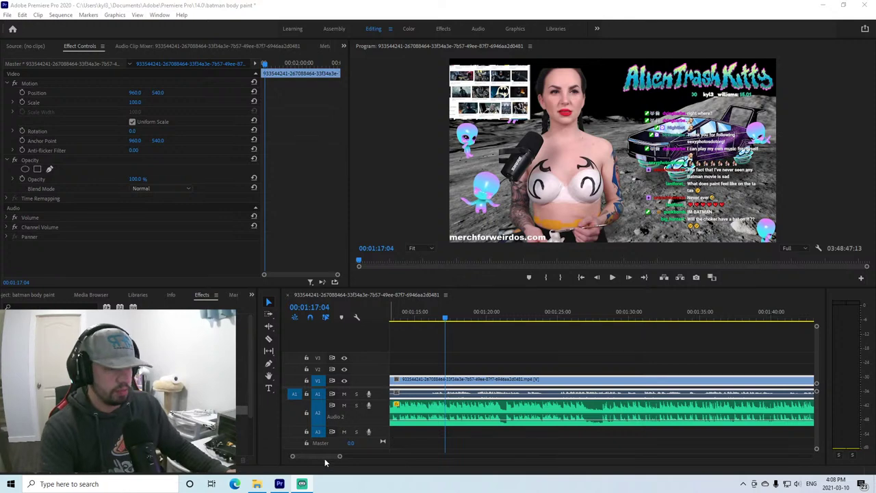
pyautogui.moveTo(338, 457); pyautogui.dragTo(341, 456)
pyautogui.click(521, 312)
pyautogui.click(612, 278)
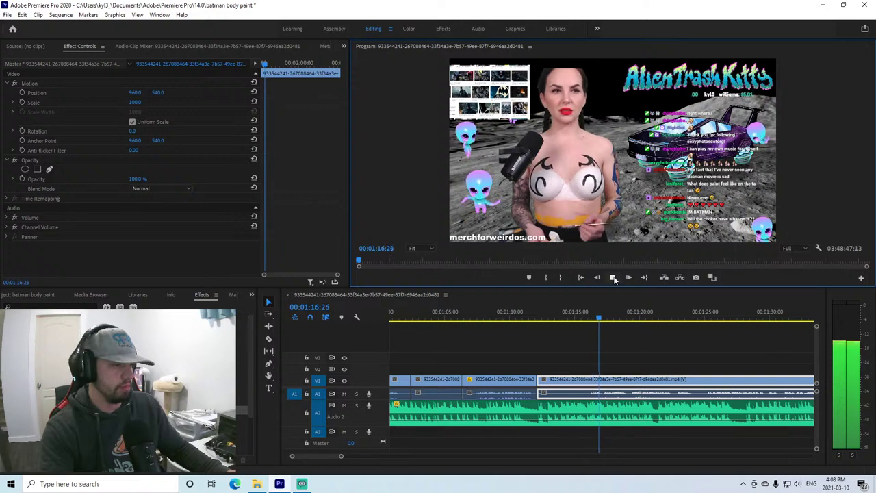
pyautogui.click(612, 277)
pyautogui.press('c')
pyautogui.click(611, 378)
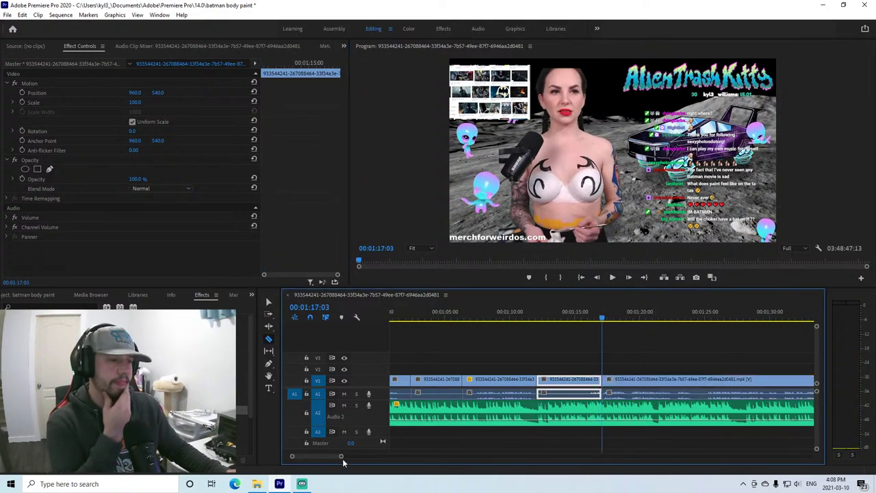
# Play through the footage following 00:01:17:03, skipping ahead in stages, to look for the next moment worth keeping.
pyautogui.moveTo(343, 463); pyautogui.dragTo(349, 462)
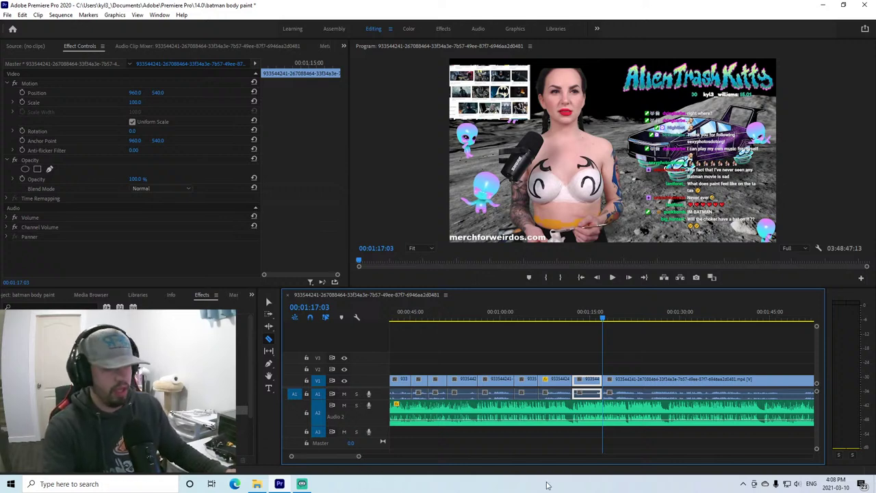
pyautogui.click(612, 277)
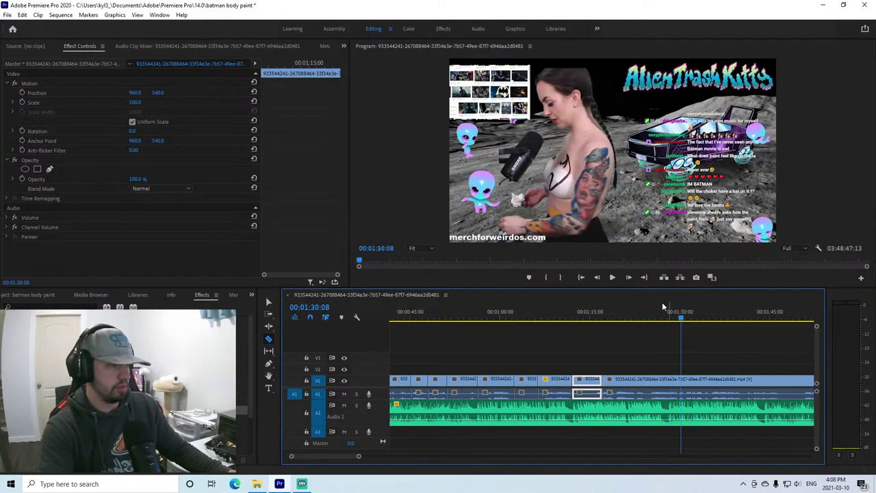
pyautogui.click(707, 308)
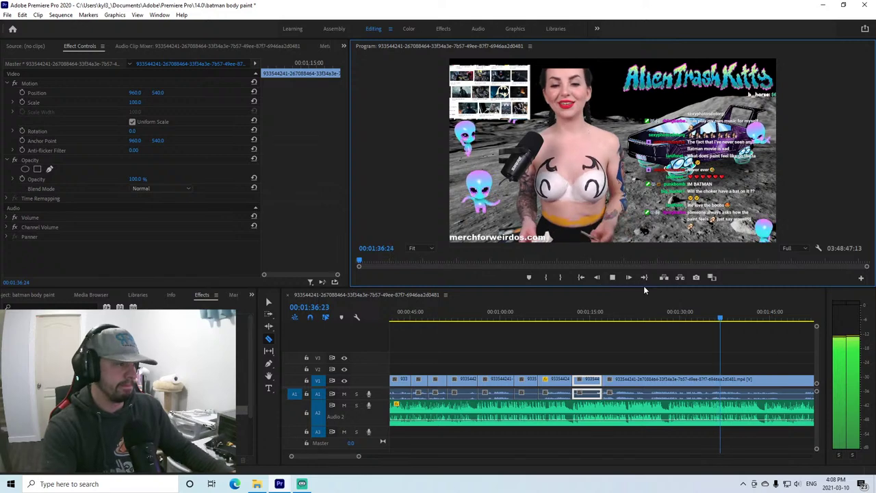
pyautogui.moveTo(357, 456); pyautogui.dragTo(382, 457)
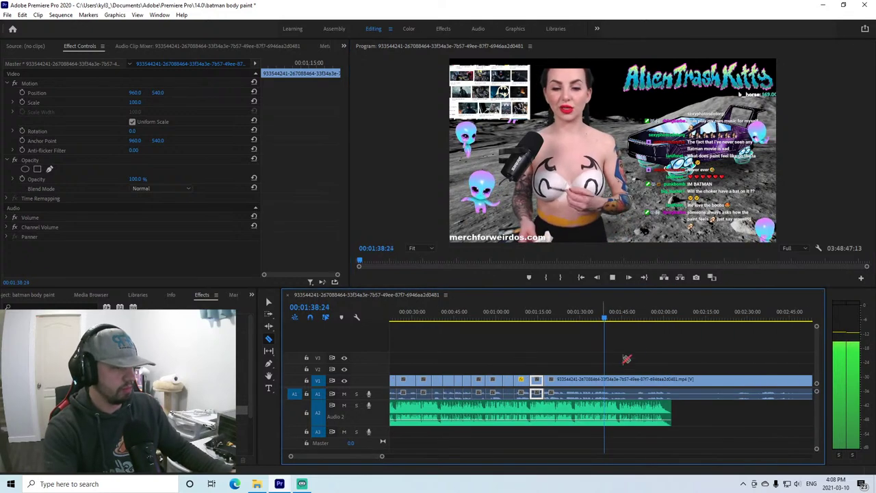
pyautogui.click(635, 310)
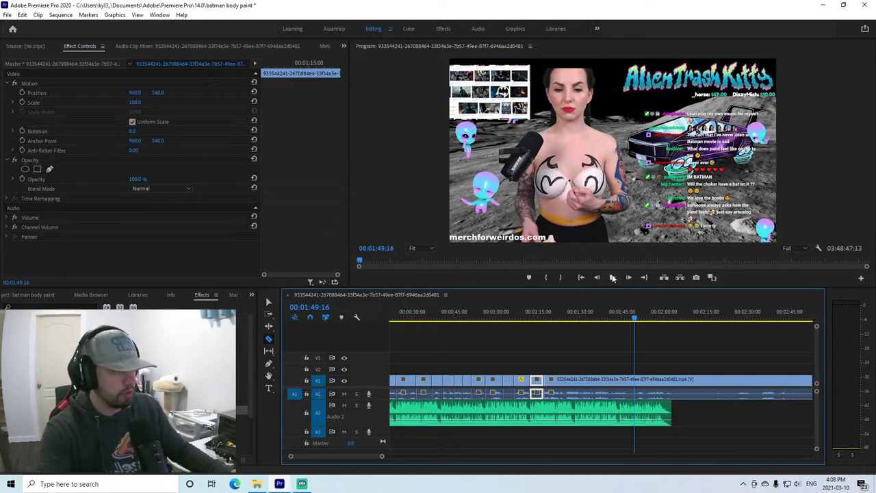
pyautogui.click(613, 277)
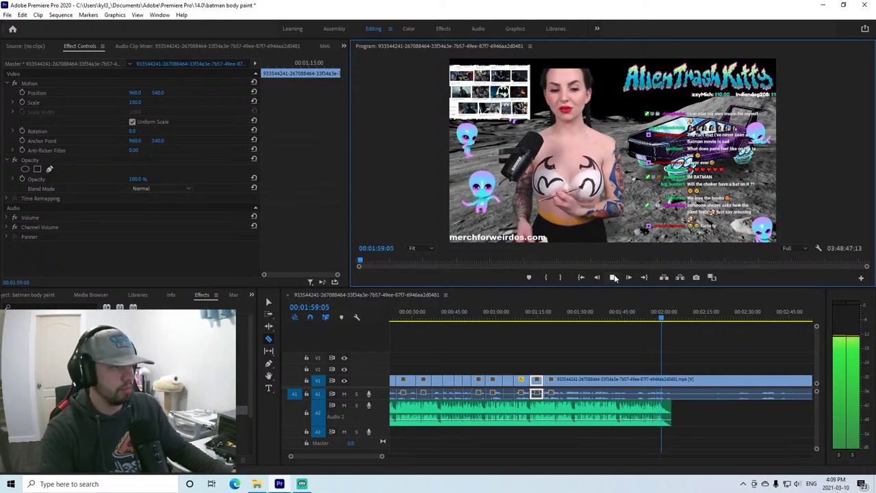
pyautogui.click(614, 277)
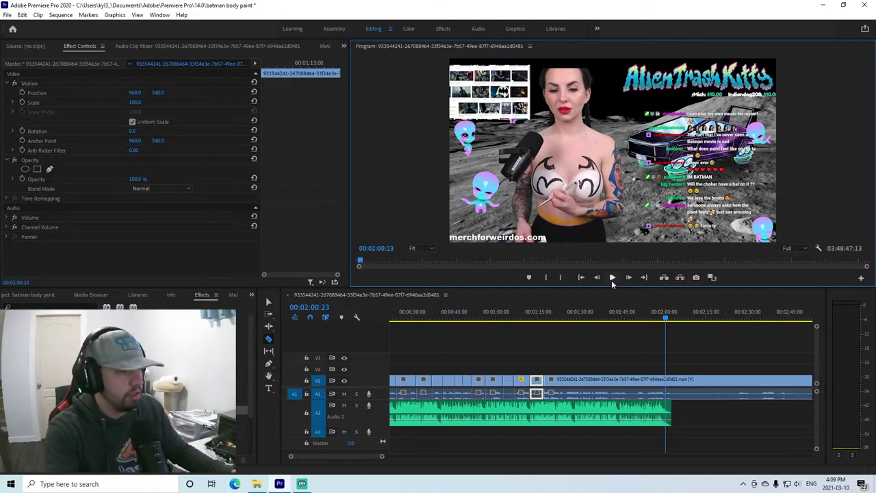
pyautogui.click(612, 278)
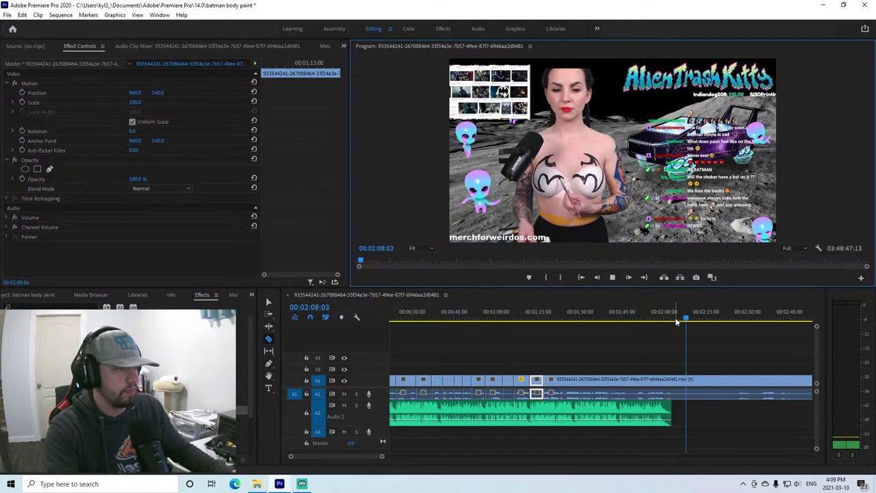
# Split the footage at about 00:02:09, cut out the part before the split and move the rest up to close the gap.
pyautogui.click(691, 380)
pyautogui.press('v')
pyautogui.rightClick(692, 380)
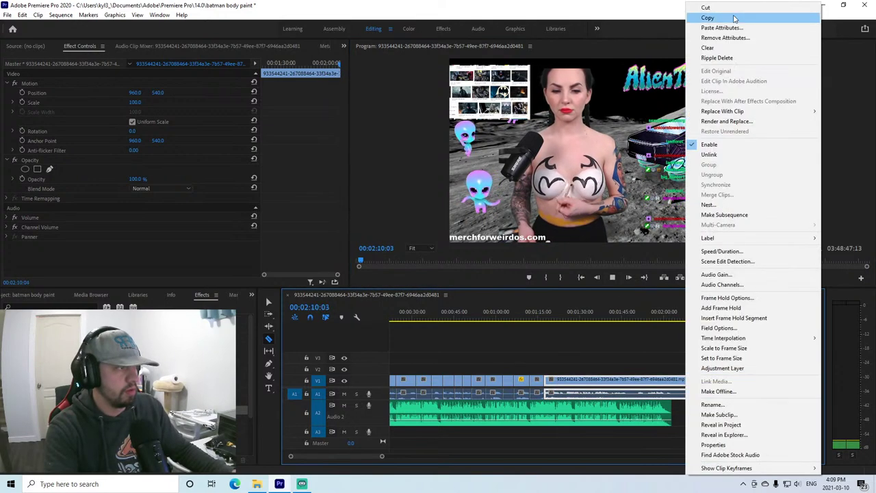
pyautogui.click(712, 10)
pyautogui.moveTo(707, 387); pyautogui.dragTo(563, 387)
# Play across the new join and split the following footage at 00:01:20:06.
pyautogui.click(544, 317)
pyautogui.click(613, 278)
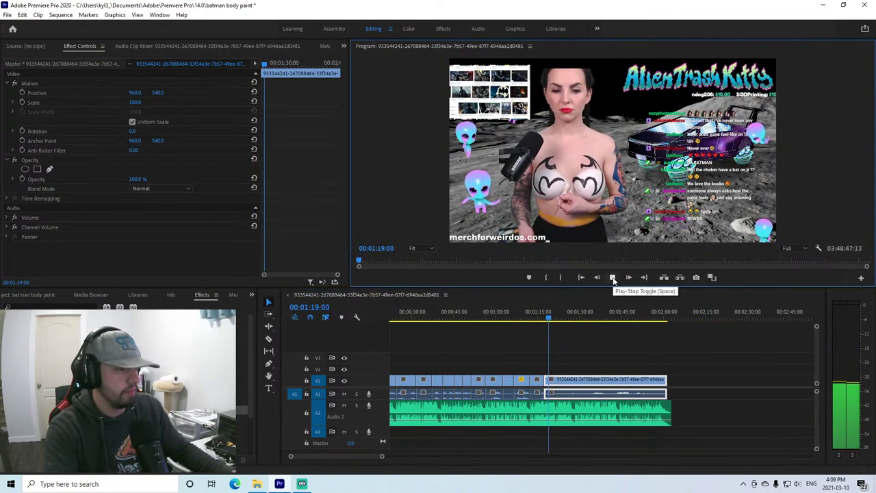
pyautogui.click(613, 278)
pyautogui.click(594, 353)
pyautogui.press('c')
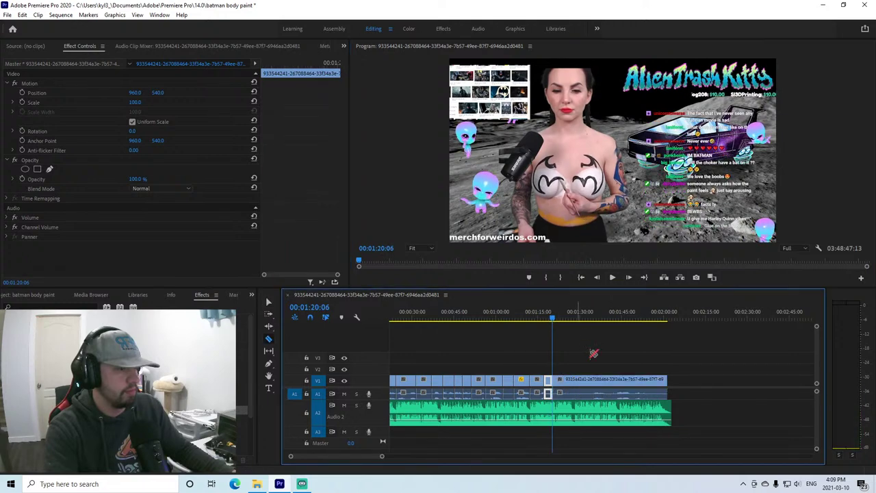
# Check the rest of the clip up to 00:01:55:07 and cut out its part after the 00:01:20:06 split.
pyautogui.click(643, 313)
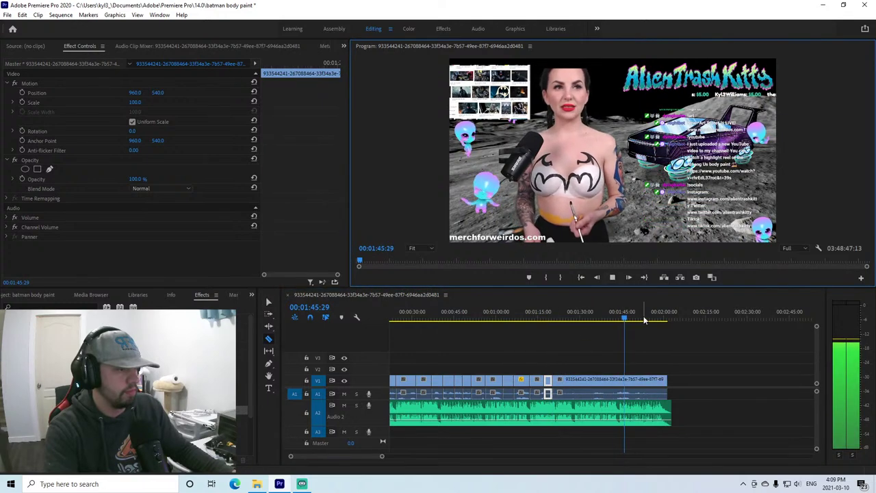
pyautogui.click(613, 277)
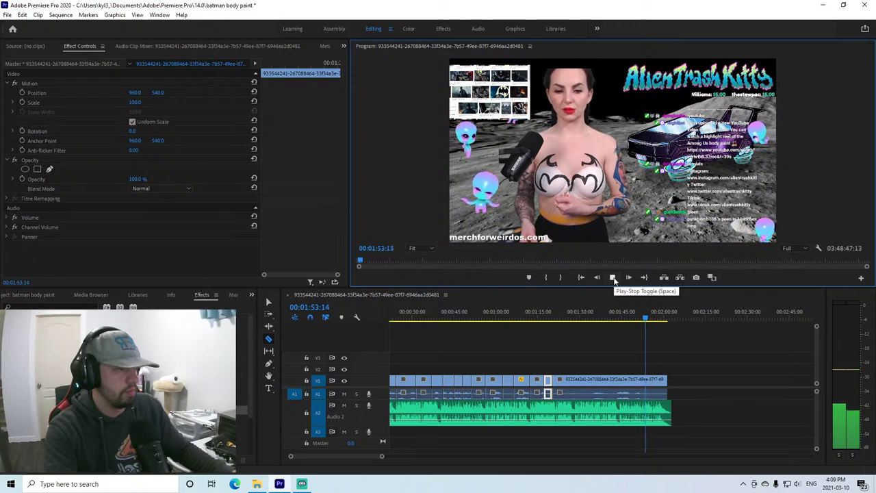
pyautogui.click(614, 277)
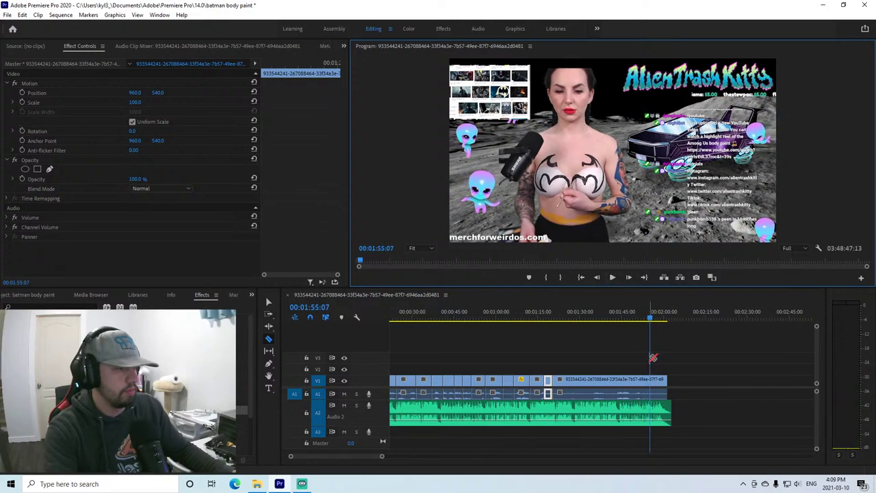
pyautogui.rightClick(655, 380)
pyautogui.click(674, 7)
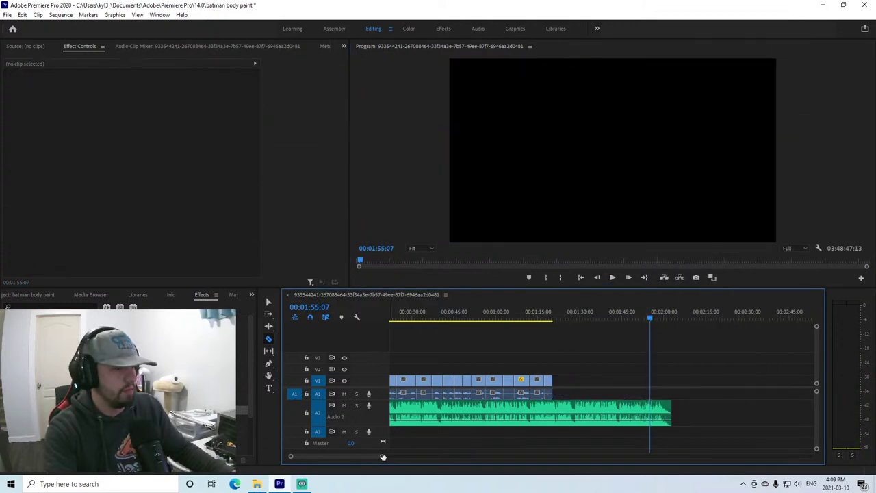
# Bring the distant remaining footage closer so that it starts at 00:01:55:07.
pyautogui.moveTo(381, 456); pyautogui.dragTo(528, 458)
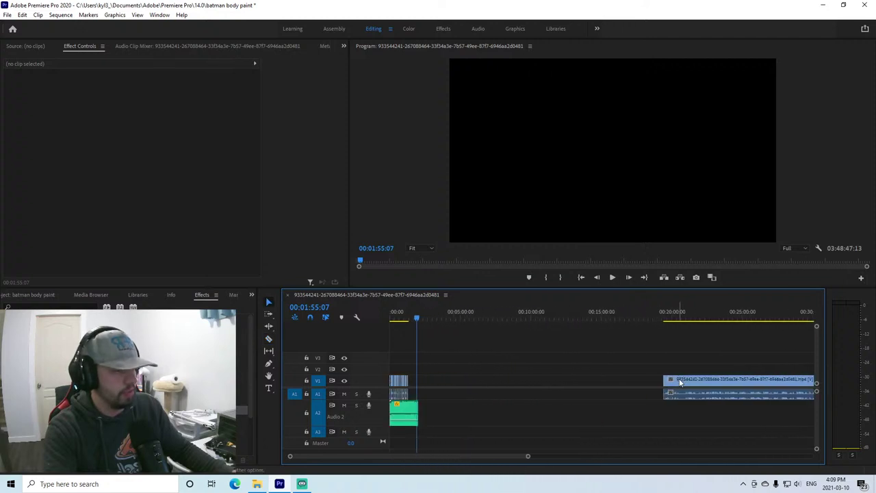
pyautogui.moveTo(689, 382); pyautogui.dragTo(445, 396)
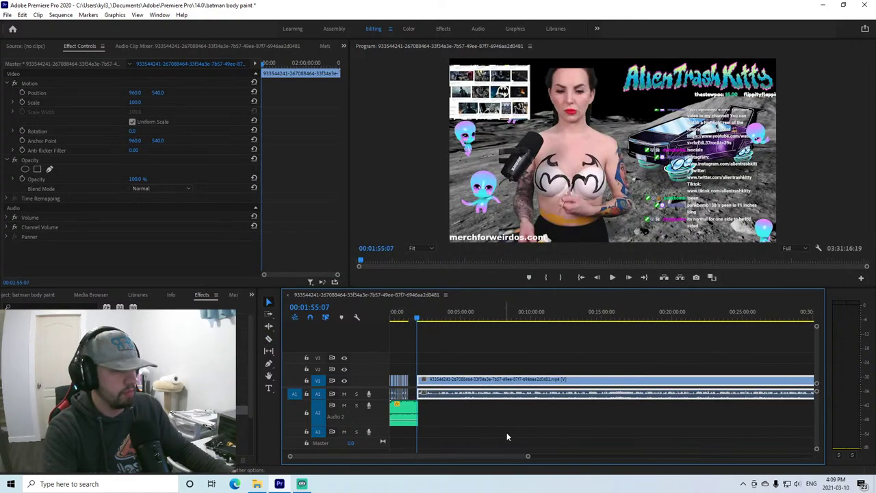
pyautogui.moveTo(529, 457); pyautogui.dragTo(379, 457)
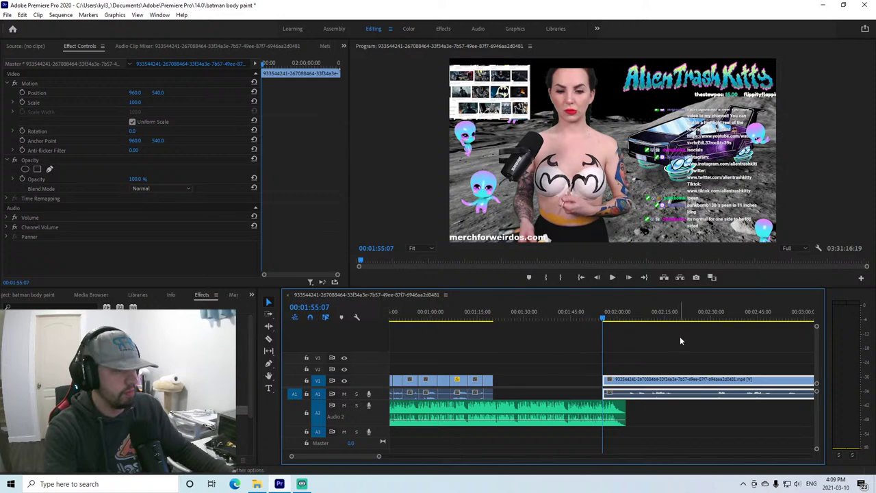
# Scrub and play through the moved footage from about 00:02:18 to 00:04:11 to look for the next moment worth keeping.
pyautogui.moveTo(655, 313); pyautogui.dragTo(676, 313)
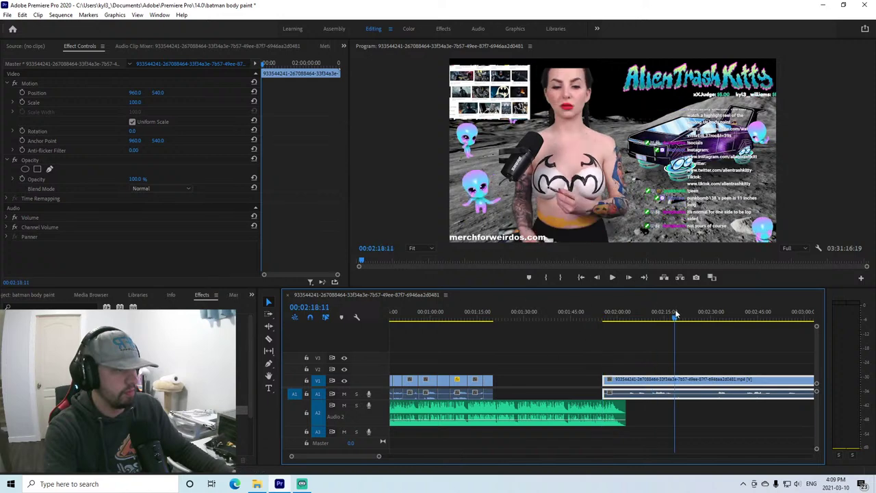
pyautogui.click(610, 278)
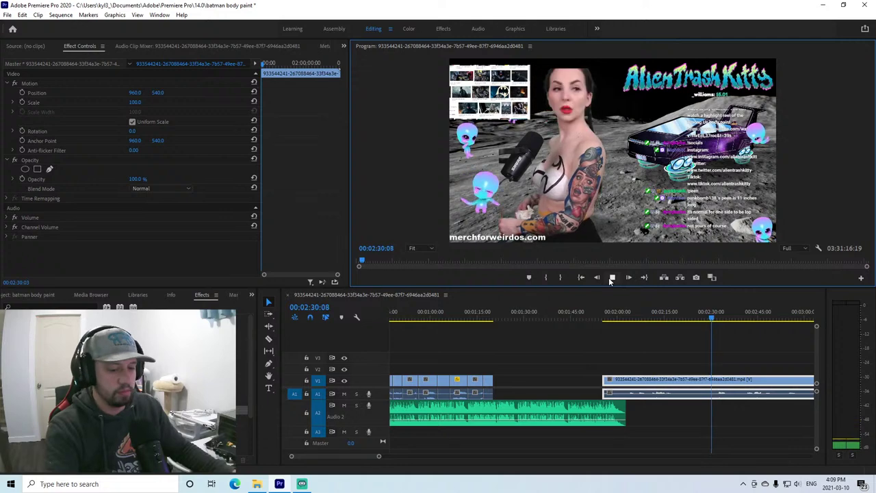
pyautogui.moveTo(380, 457); pyautogui.dragTo(408, 457)
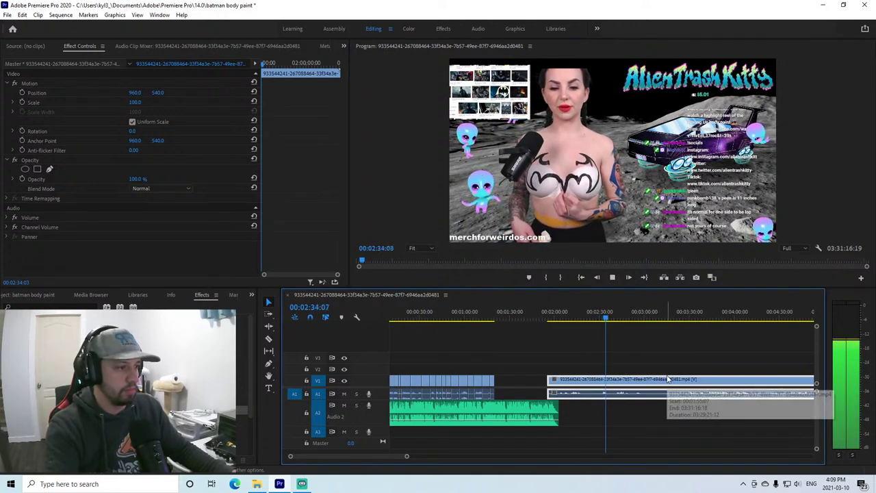
pyautogui.click(654, 312)
pyautogui.click(613, 278)
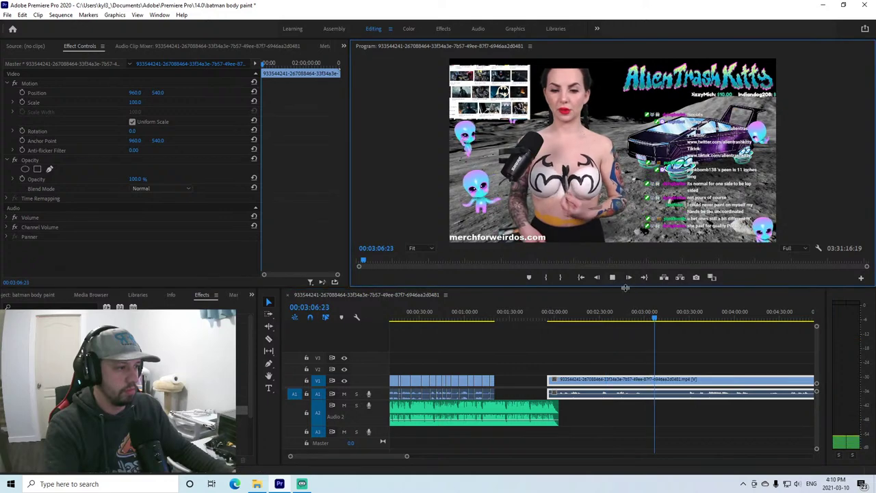
pyautogui.click(683, 309)
pyautogui.click(723, 308)
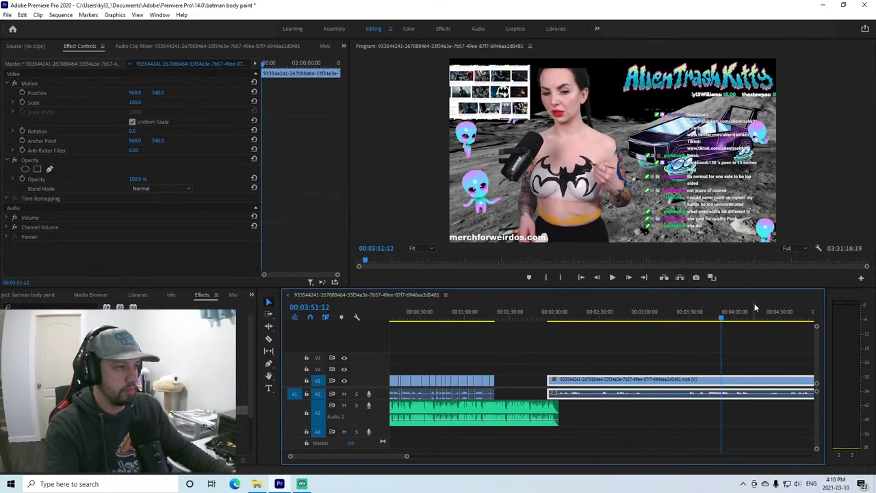
pyautogui.click(701, 313)
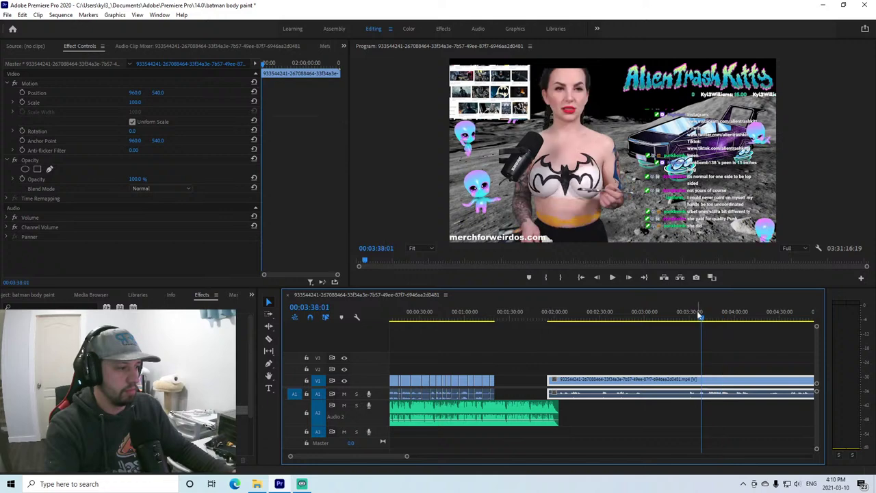
pyautogui.click(611, 276)
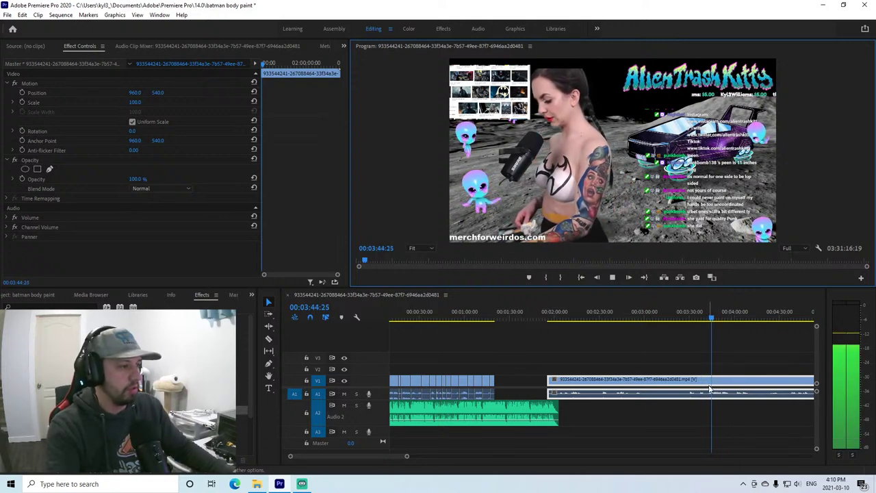
pyautogui.click(732, 312)
pyautogui.press('c')
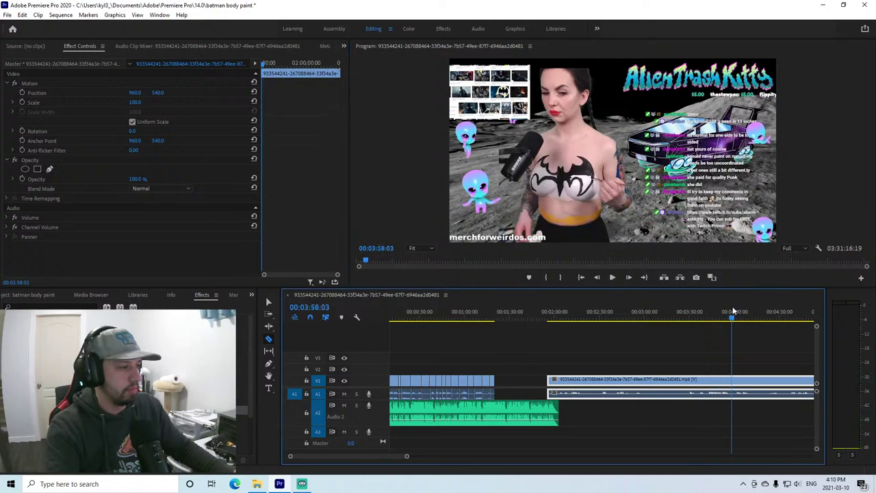
pyautogui.click(736, 308)
pyautogui.click(614, 276)
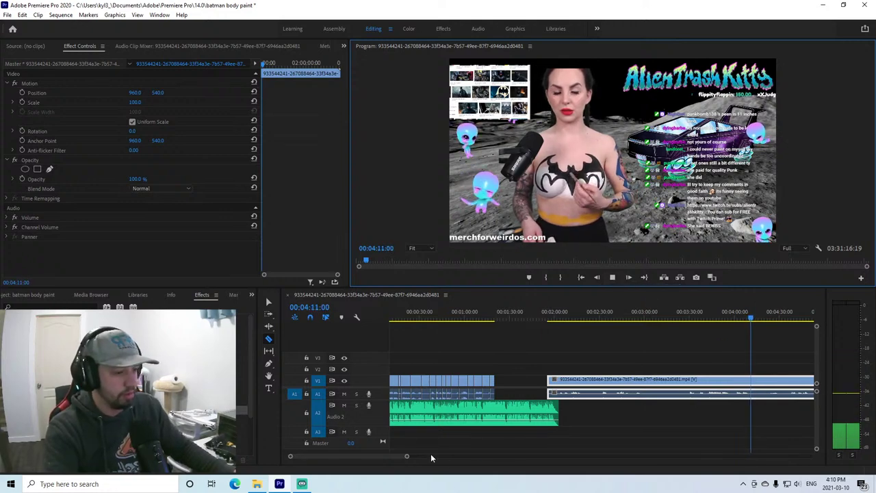
# Split the remaining footage at about 00:04:14.
pyautogui.moveTo(409, 458); pyautogui.dragTo(463, 456)
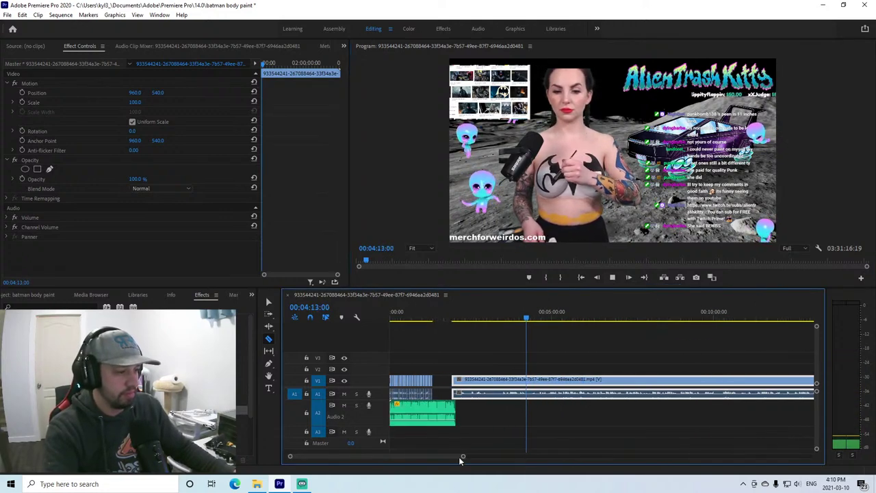
pyautogui.press('=')
pyautogui.press('=')
pyautogui.click(606, 377)
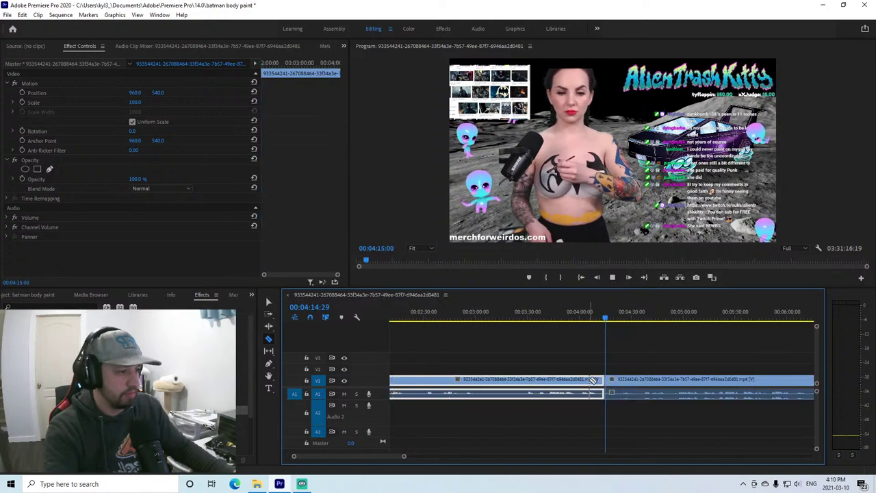
# Cut out the part before the new split and move the rest up to 00:01:20:06 to close the gap.
pyautogui.rightClick(602, 379)
pyautogui.click(714, 39)
pyautogui.press('v')
pyautogui.moveTo(620, 377); pyautogui.dragTo(425, 377)
pyautogui.click(611, 278)
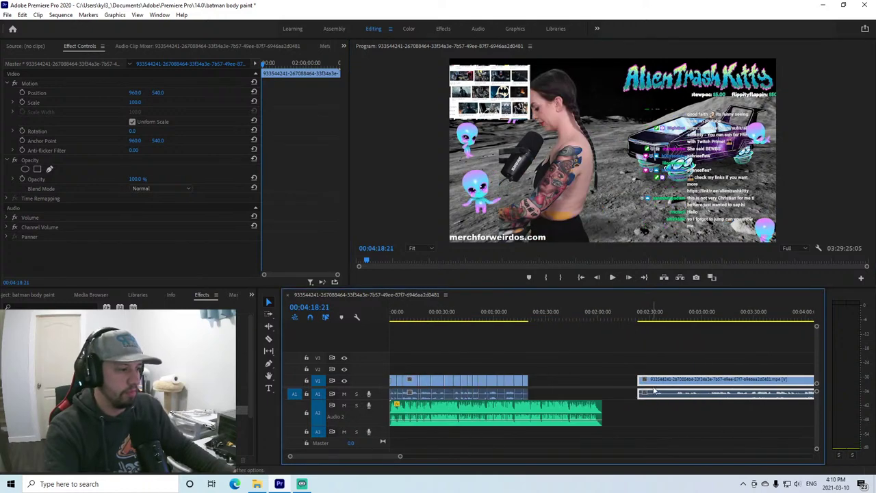
pyautogui.moveTo(659, 381); pyautogui.dragTo(546, 384)
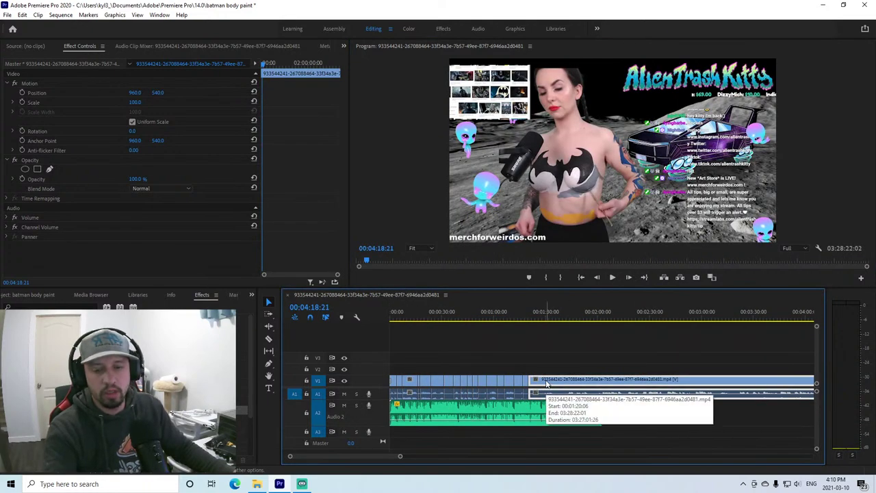
# Move the remaining footage away from the edited clips and close the gap between them with Ripple Delete.
pyautogui.moveTo(590, 378); pyautogui.dragTo(790, 380)
pyautogui.rightClick(593, 382)
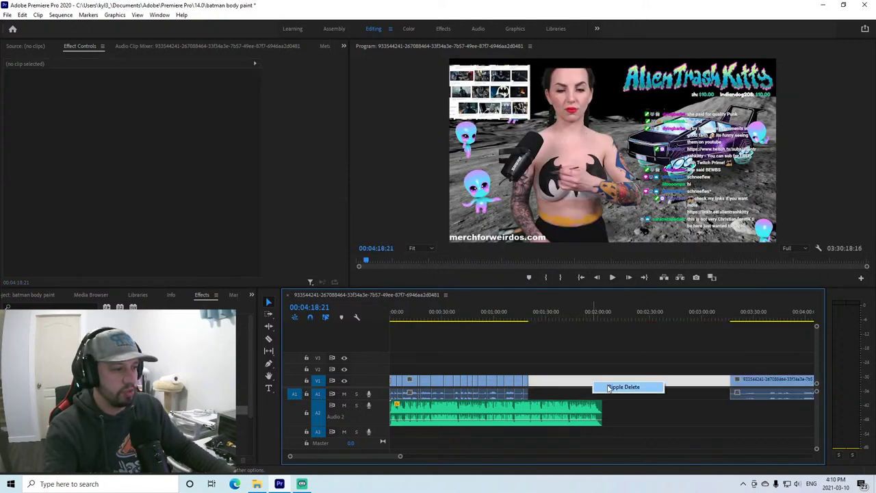
pyautogui.click(619, 387)
# Play across the join from 00:01:20:03 to check the transition into the remaining footage.
pyautogui.click(529, 320)
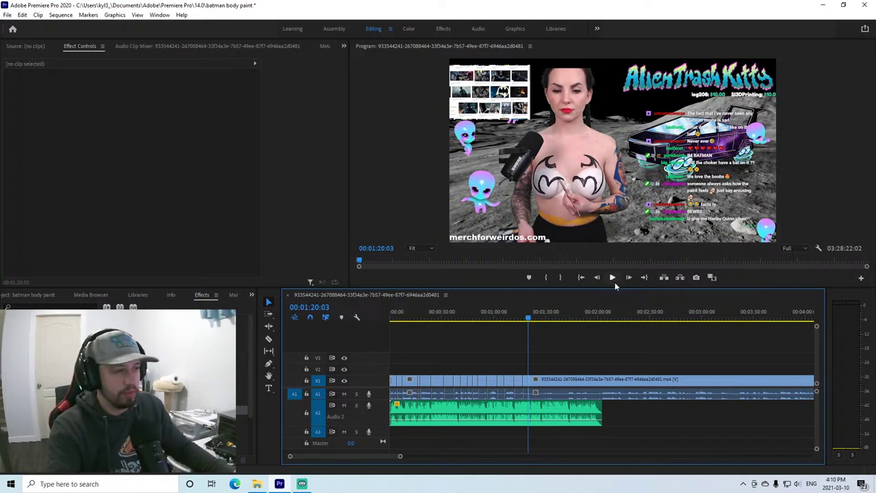
pyautogui.click(613, 278)
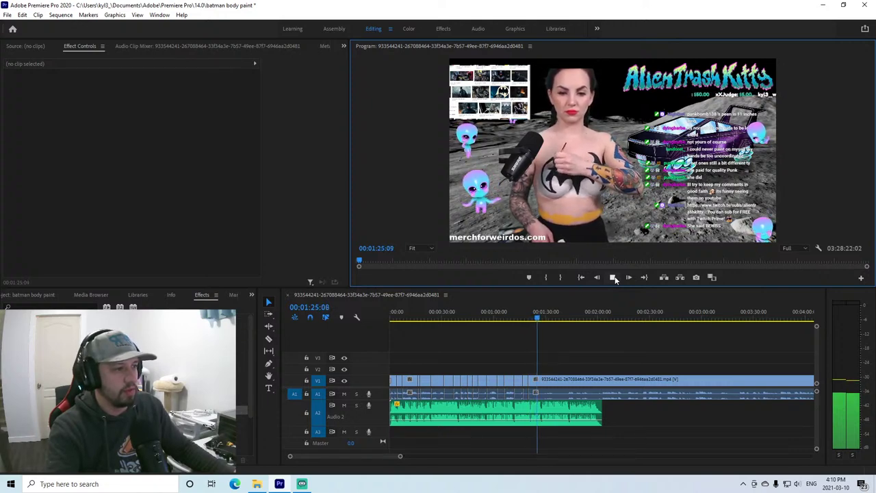
pyautogui.click(614, 278)
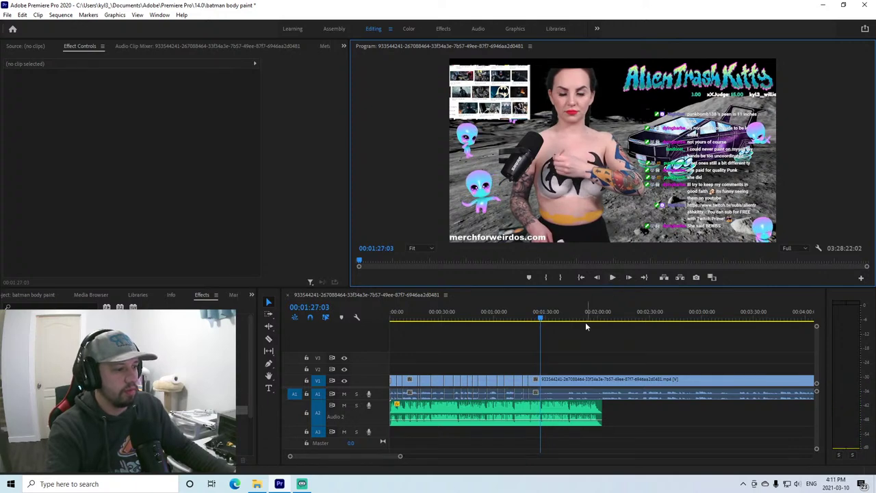
# Split the remaining footage at 00:01:26:05 and again at 00:02:35:11 to isolate the next section for removal.
pyautogui.click(540, 312)
pyautogui.press('c')
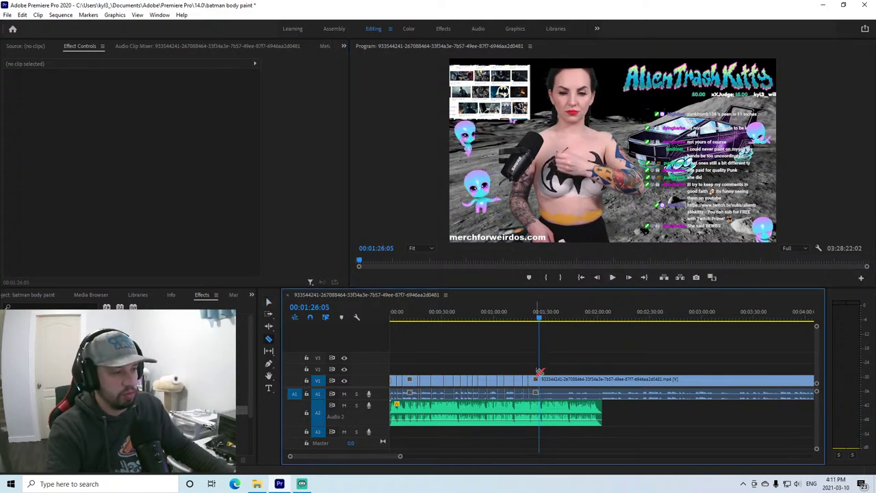
pyautogui.click(612, 313)
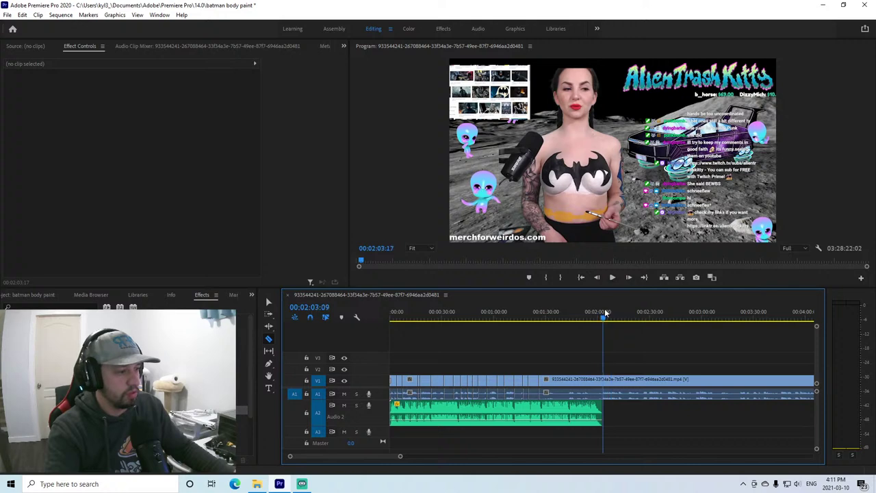
pyautogui.click(613, 278)
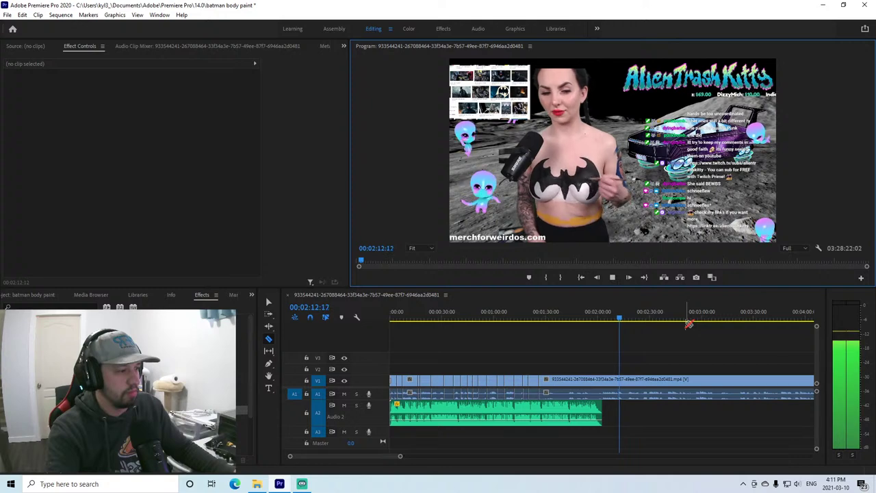
pyautogui.click(624, 319)
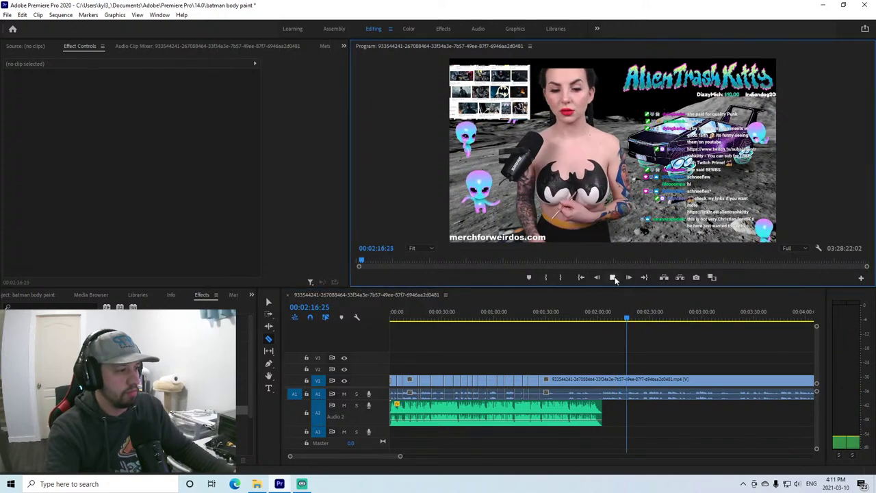
pyautogui.click(643, 315)
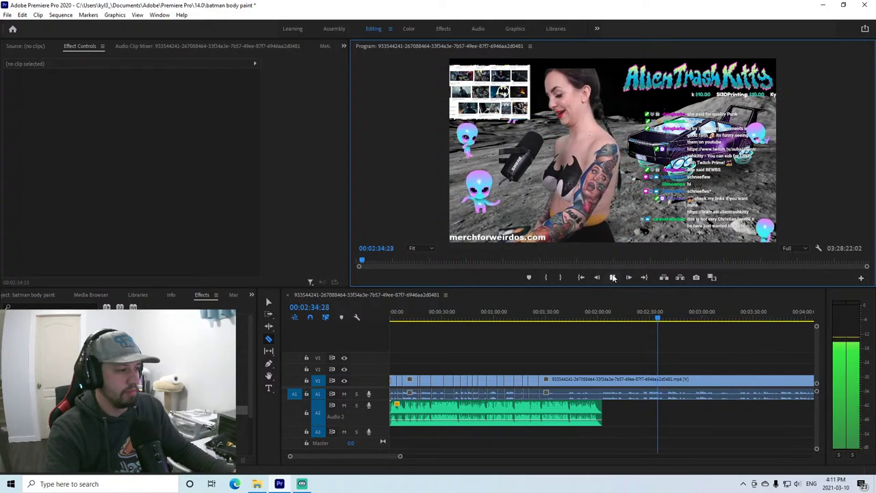
pyautogui.click(613, 277)
pyautogui.click(661, 381)
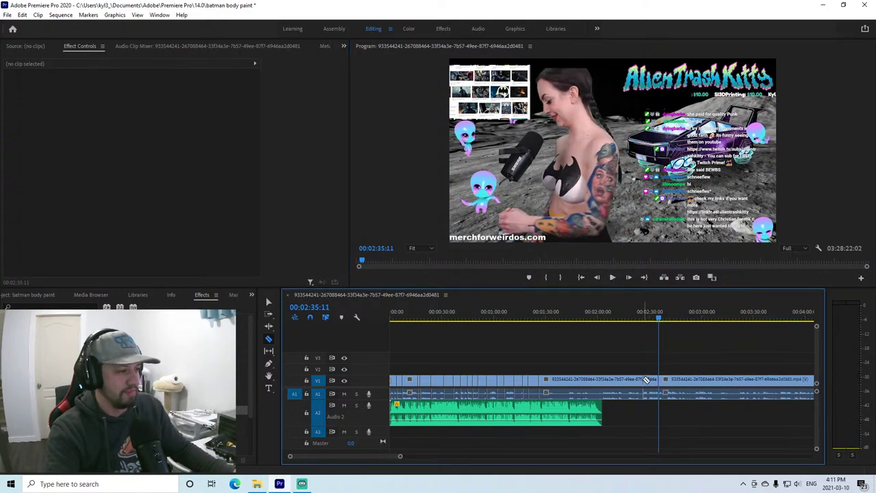
# Cut out the section between the two splits and move the remaining footage up to about 00:01:26 to close the gap.
pyautogui.press('v')
pyautogui.rightClick(647, 382)
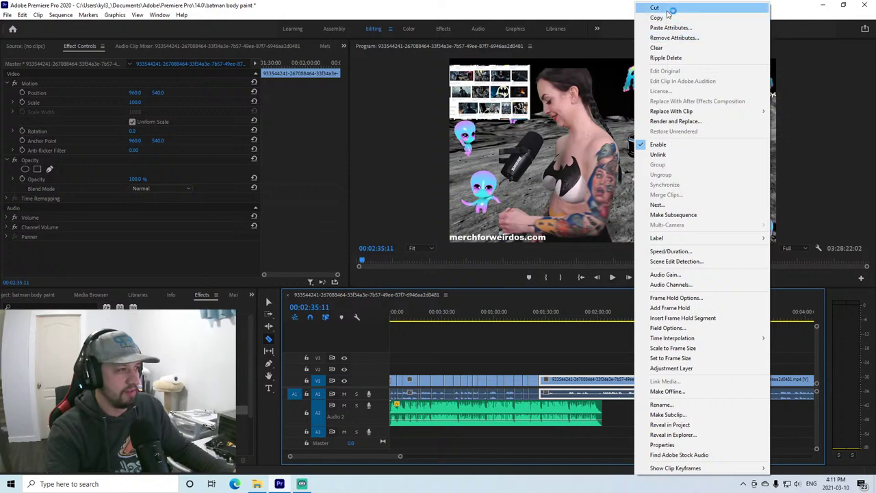
pyautogui.click(718, 8)
pyautogui.moveTo(652, 388); pyautogui.dragTo(545, 387)
# Inspect the new join on the timeline from 00:01:25:11 for a leftover gap.
pyautogui.click(539, 315)
pyautogui.press('=')
pyautogui.press('=')
pyautogui.press('=')
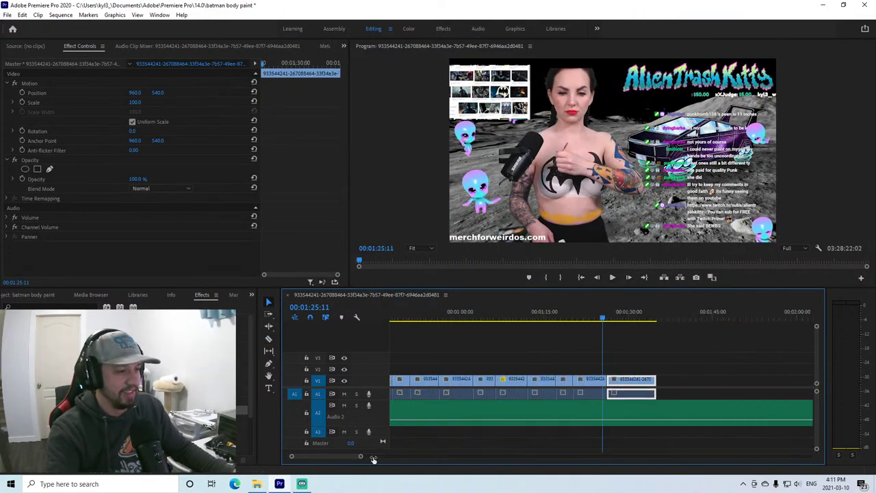
# Play the last clip before the timeline gap and split it at about 00:01:31.
pyautogui.click(611, 278)
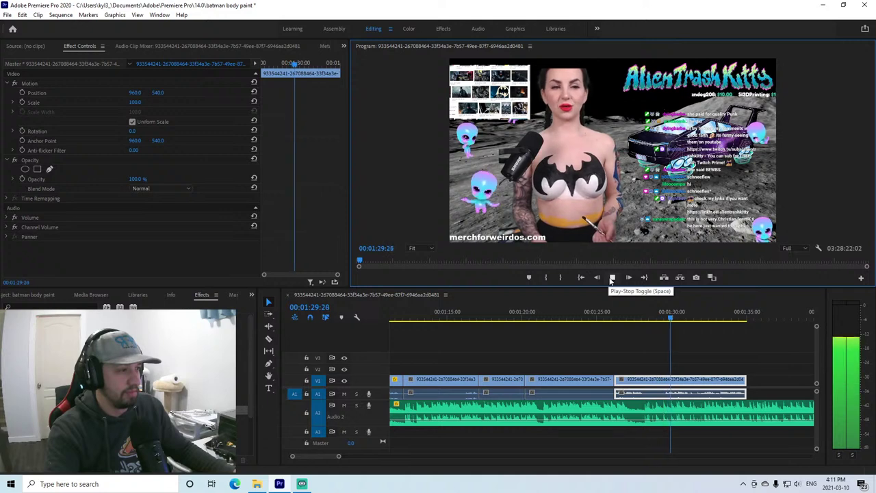
pyautogui.click(612, 278)
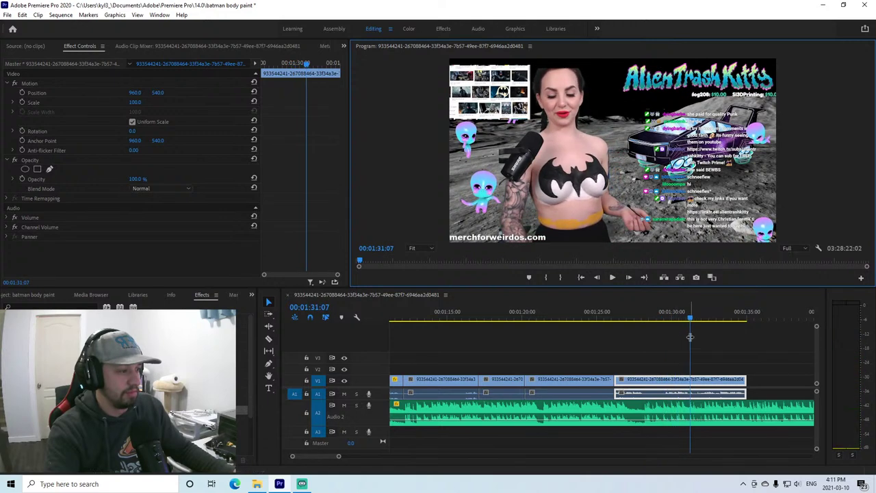
pyautogui.click(691, 318)
pyautogui.click(614, 277)
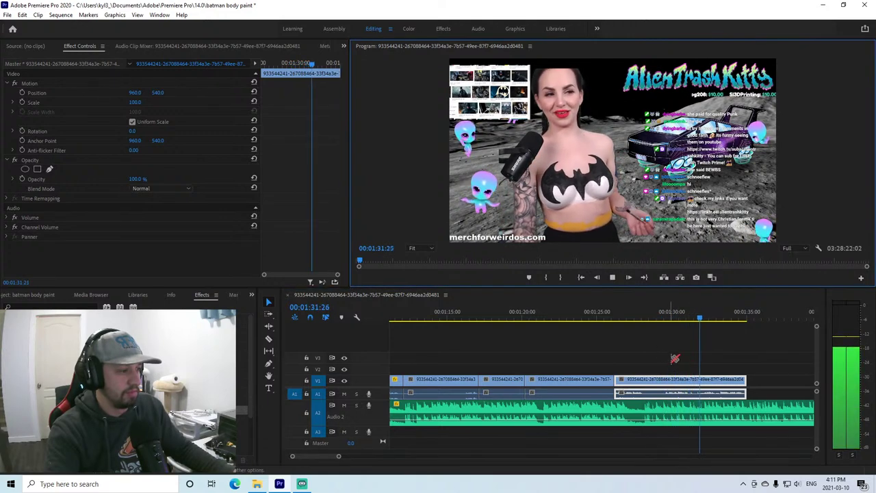
pyautogui.click(690, 317)
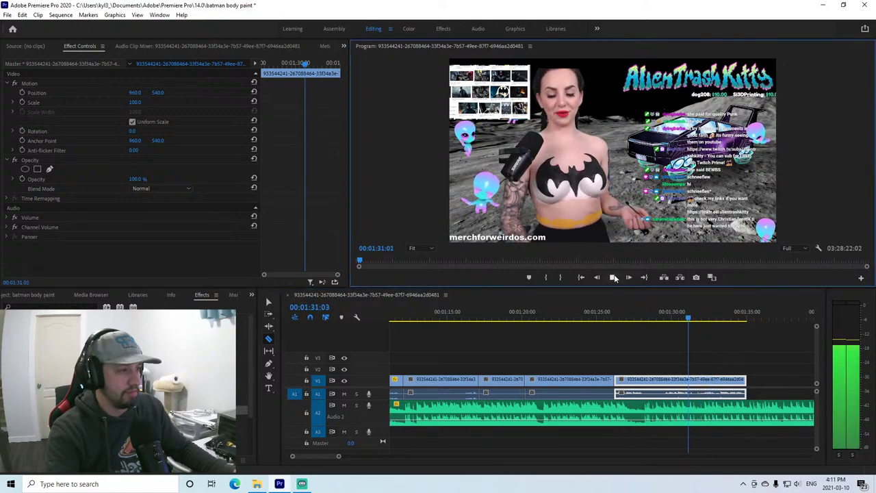
pyautogui.click(614, 277)
pyautogui.click(612, 277)
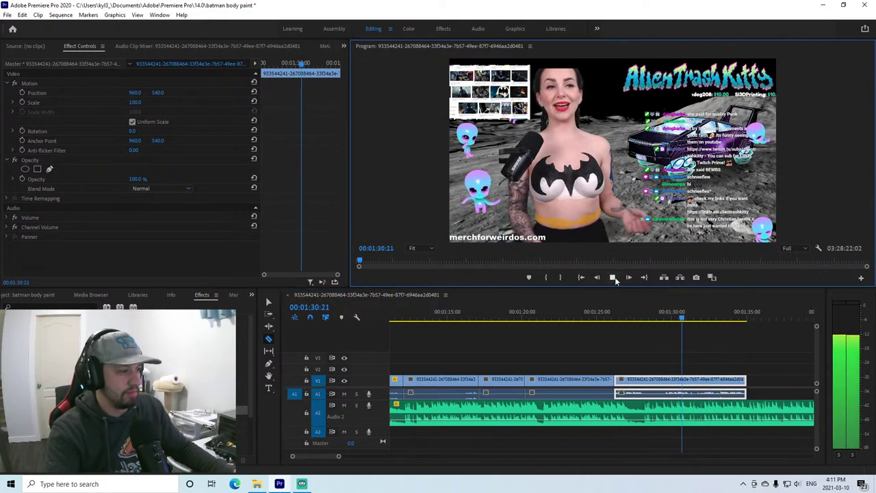
pyautogui.click(612, 277)
pyautogui.click(690, 381)
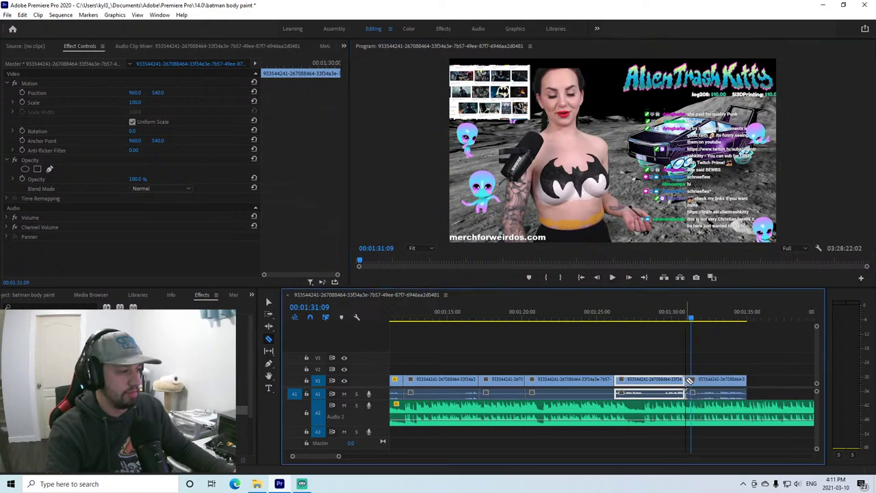
# Set the split-off end clip's scale to 181 and its position to 1363, 869, and play it back to check the framing.
pyautogui.click(708, 380)
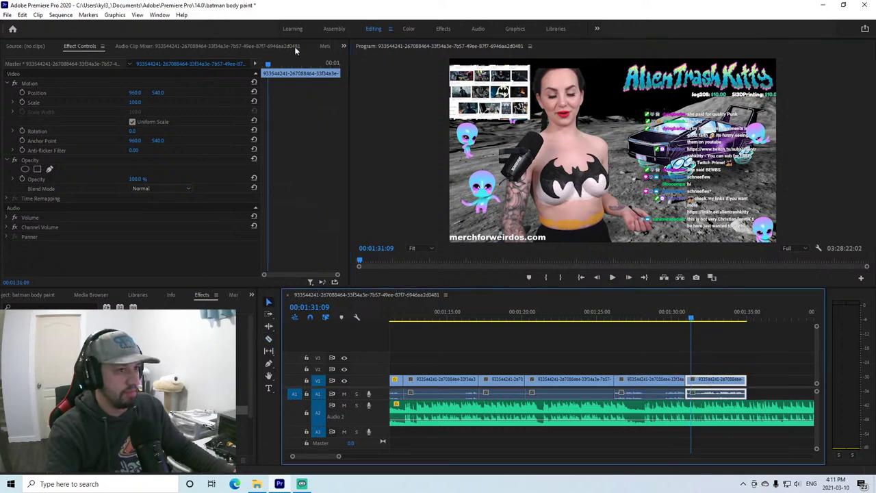
pyautogui.moveTo(136, 102); pyautogui.dragTo(315, 92)
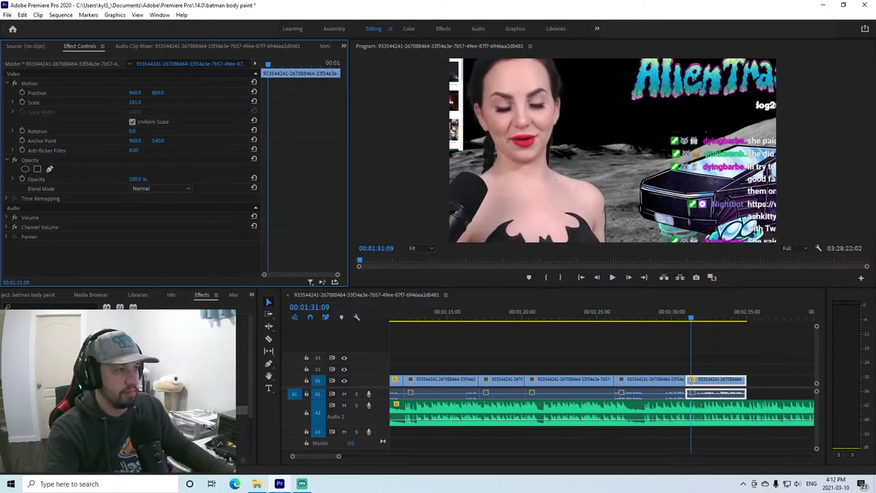
pyautogui.moveTo(134, 93); pyautogui.dragTo(383, 93)
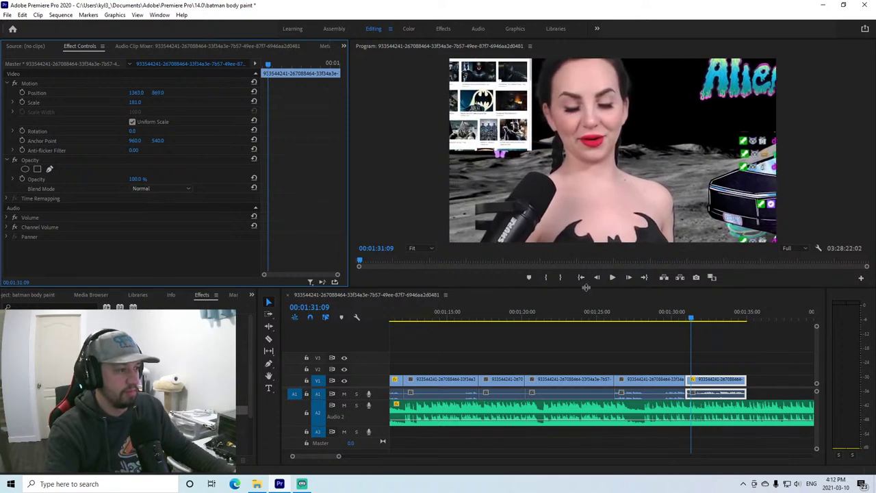
pyautogui.click(671, 315)
pyautogui.click(608, 278)
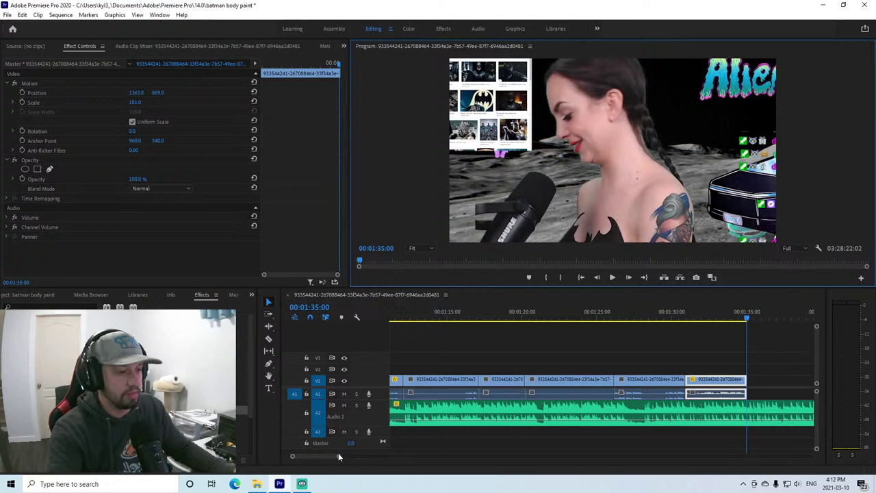
# Preview the uncut footage past the gap for the next usable moment and split it at about 00:03:10.
pyautogui.moveTo(338, 456); pyautogui.dragTo(440, 456)
pyautogui.click(525, 318)
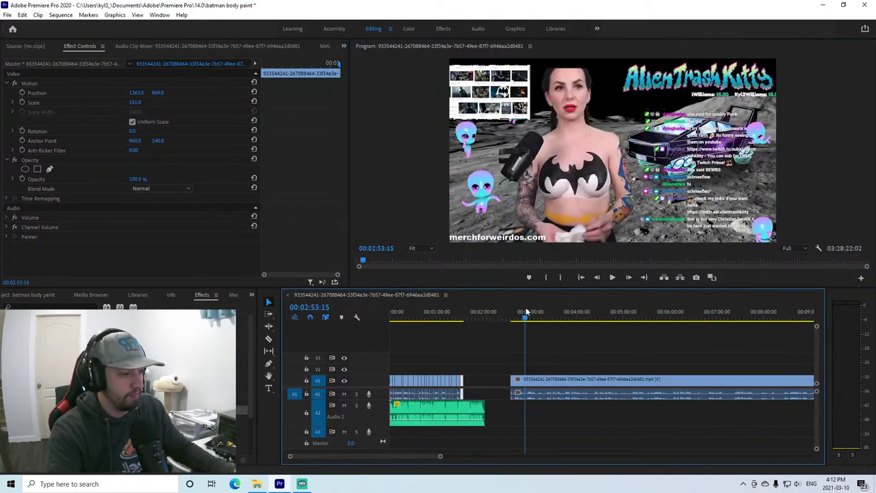
pyautogui.click(612, 277)
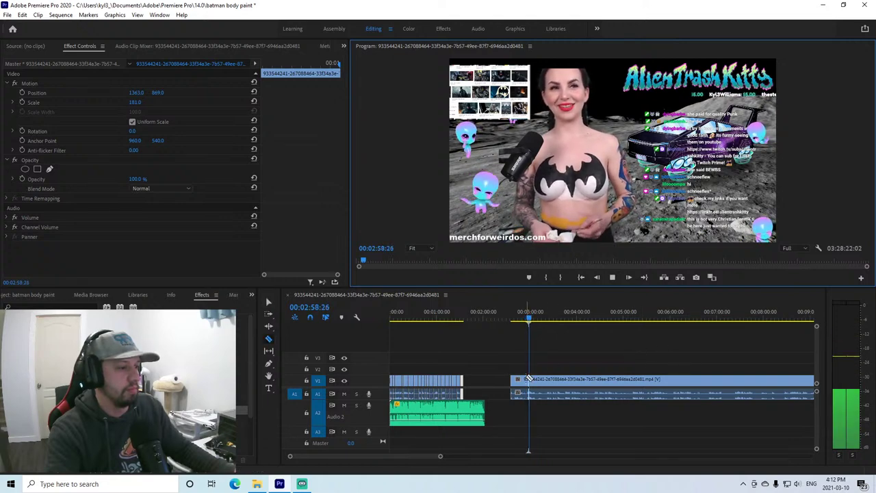
pyautogui.press('c')
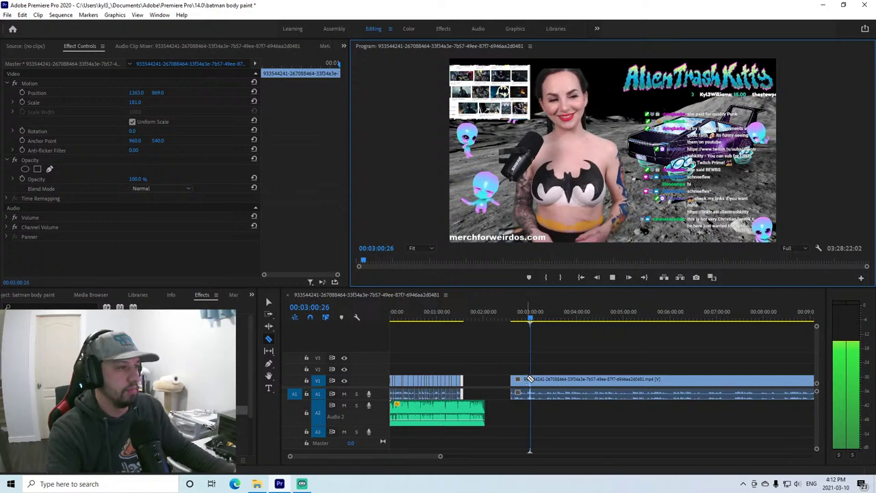
pyautogui.click(547, 313)
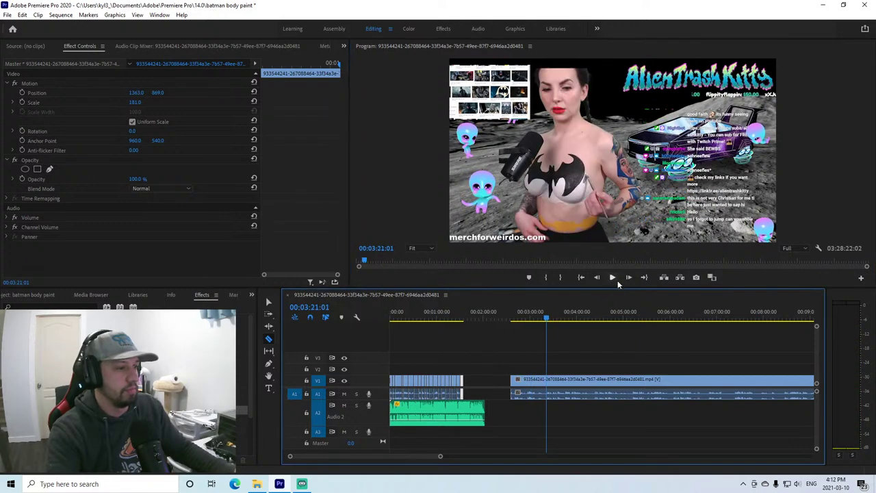
pyautogui.click(540, 313)
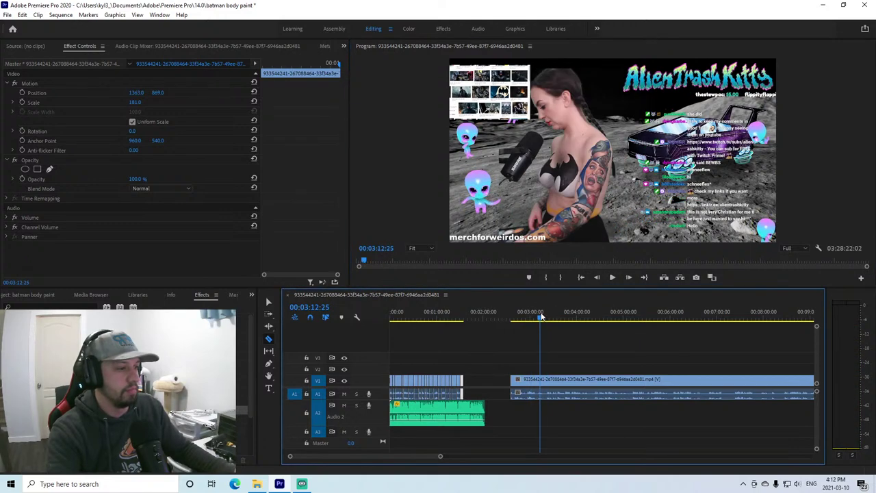
pyautogui.click(611, 278)
pyautogui.moveTo(440, 456); pyautogui.dragTo(403, 459)
pyautogui.click(589, 313)
pyautogui.click(612, 277)
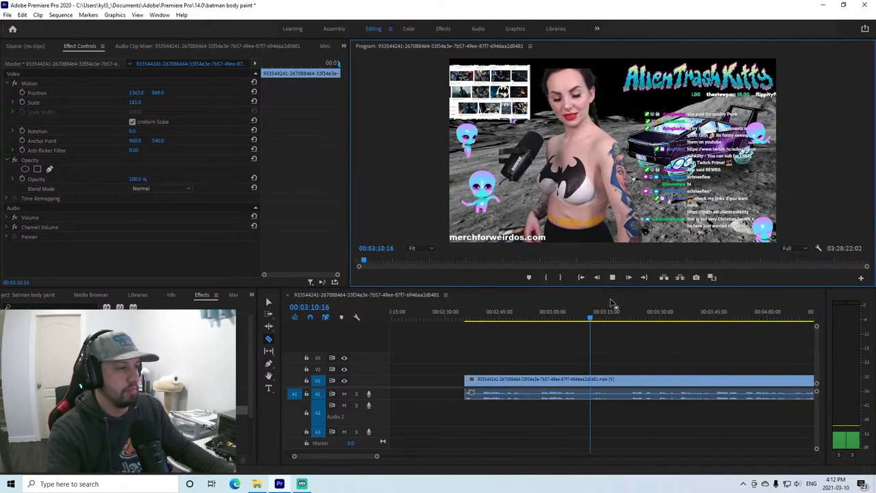
pyautogui.click(595, 380)
# Cut out the footage before the split and close the gap so the remaining footage directly follows the zoomed clip.
pyautogui.rightClick(588, 381)
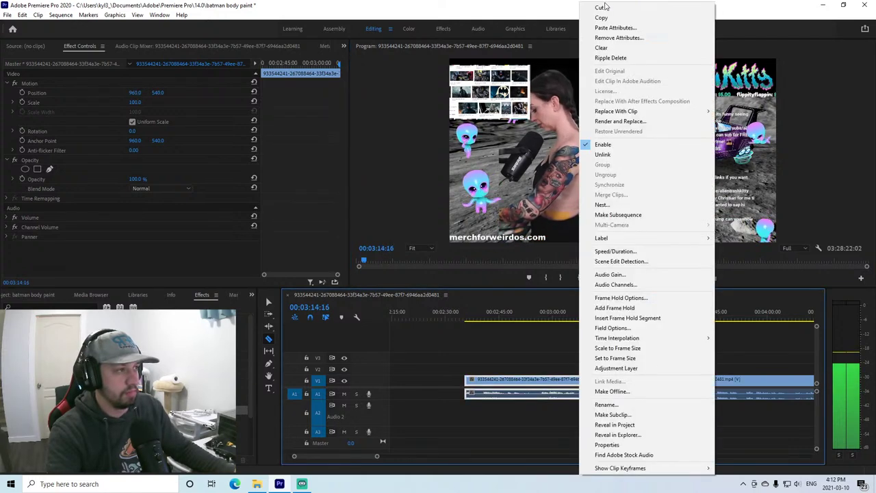
pyautogui.click(603, 7)
pyautogui.moveTo(623, 379); pyautogui.dragTo(465, 380)
pyautogui.rightClick(403, 384)
pyautogui.click(409, 388)
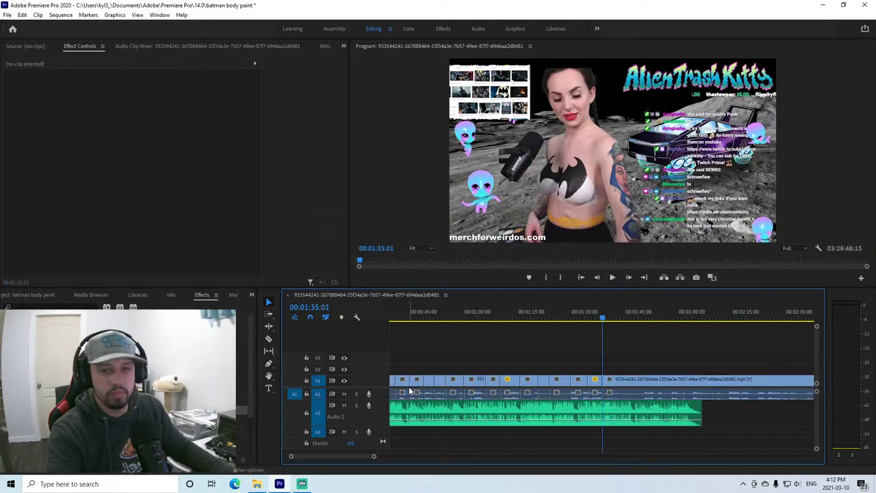
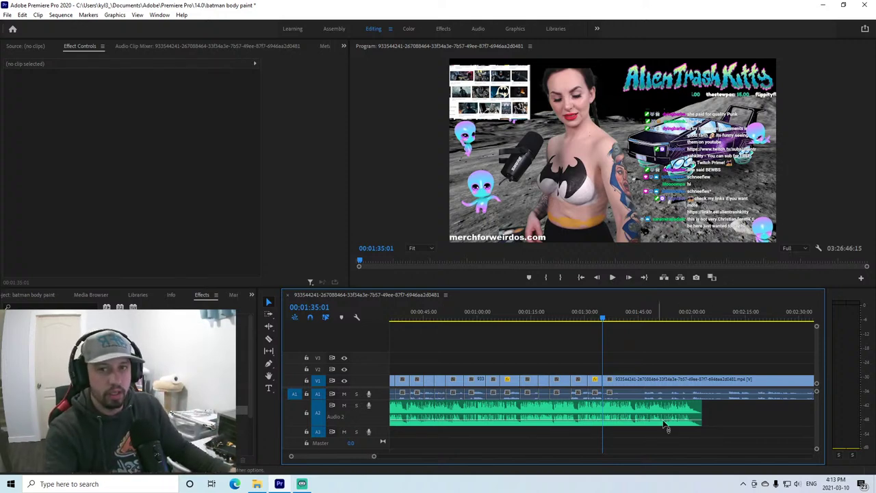
# Play the joined footage and split it at about 00:01:40 and 00:01:44.
pyautogui.click(611, 276)
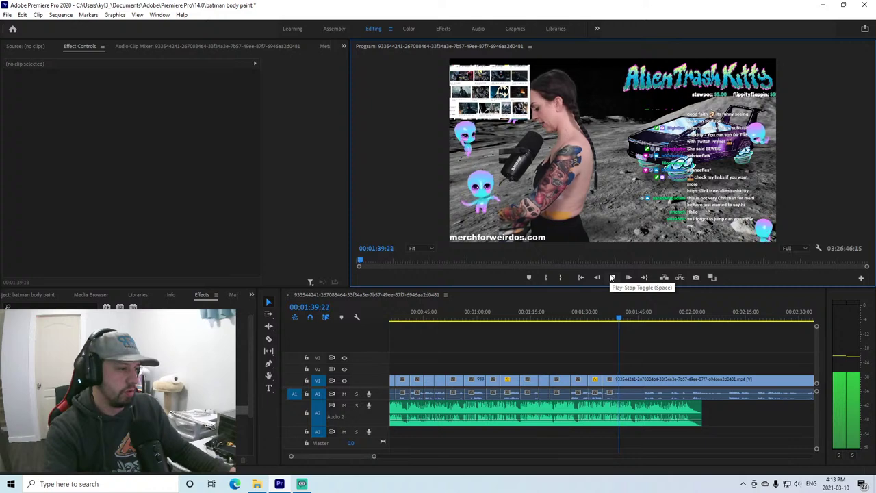
pyautogui.click(612, 277)
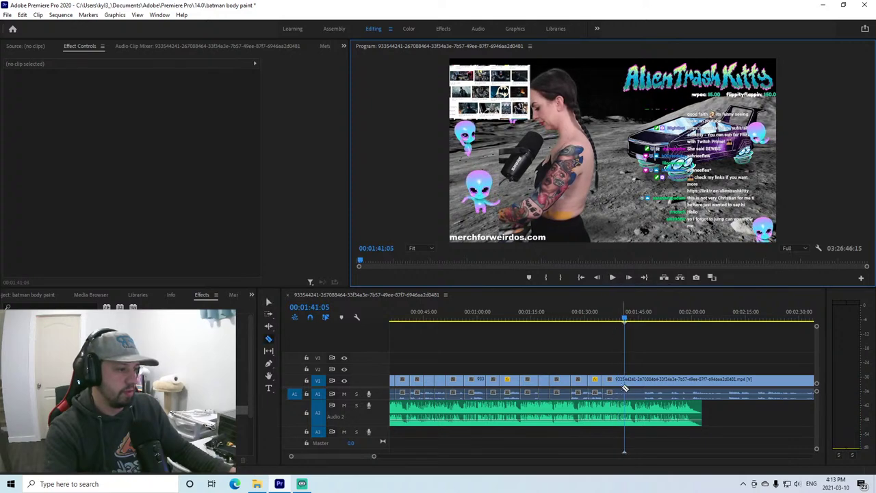
pyautogui.click(624, 381)
pyautogui.click(611, 278)
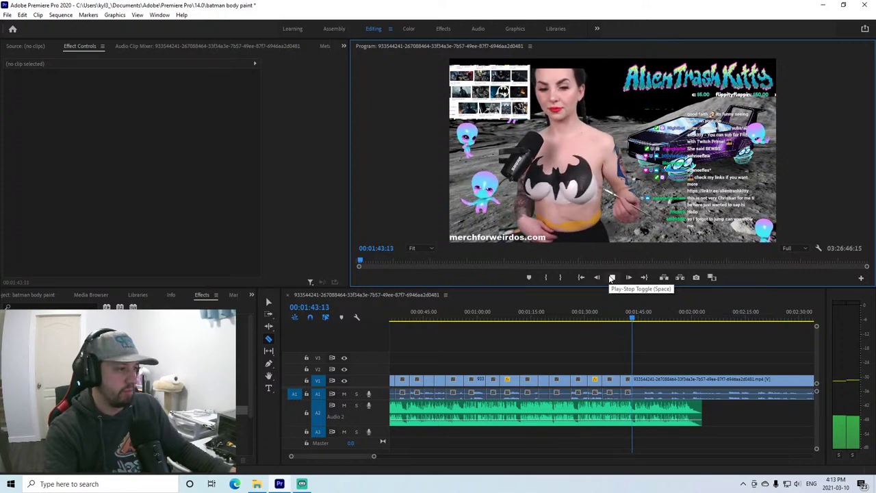
pyautogui.click(611, 278)
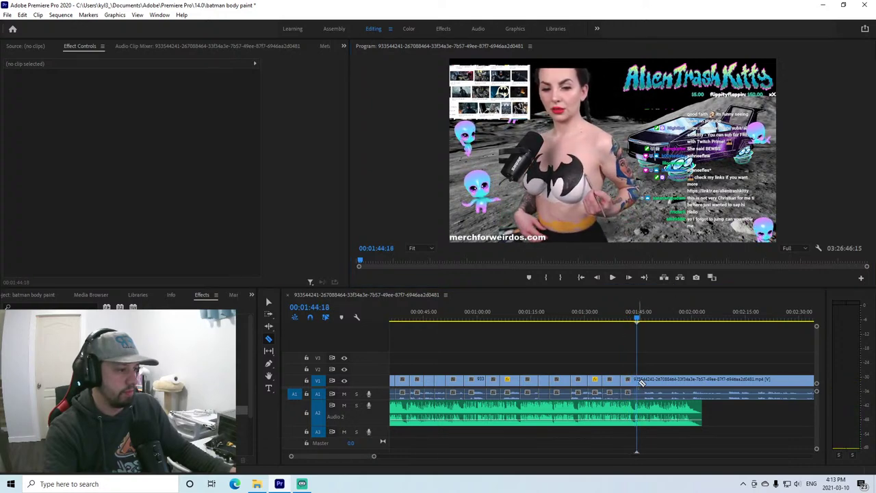
pyautogui.click(635, 381)
# Remove the roughly four-second segment between the two splits, move the remaining footage up to close the gap, and play the join.
pyautogui.rightClick(632, 381)
pyautogui.press('Escape')
pyautogui.press('v')
pyautogui.click(633, 380)
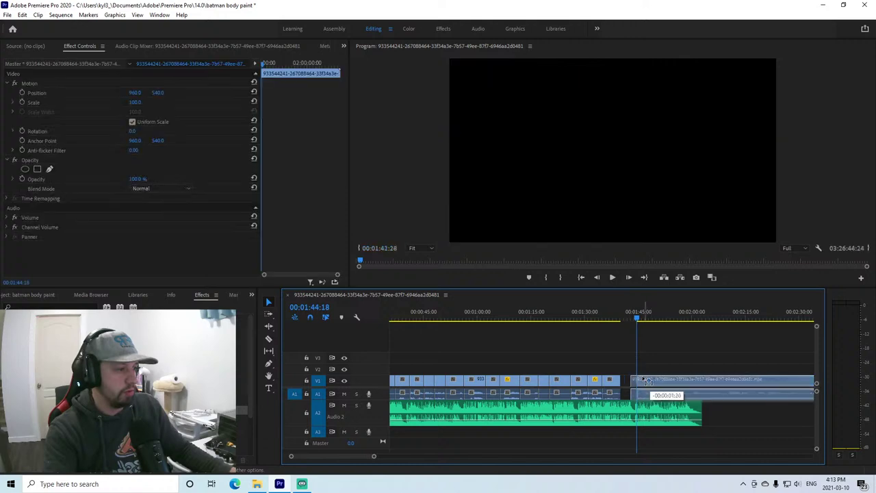
pyautogui.click(620, 315)
pyautogui.click(612, 277)
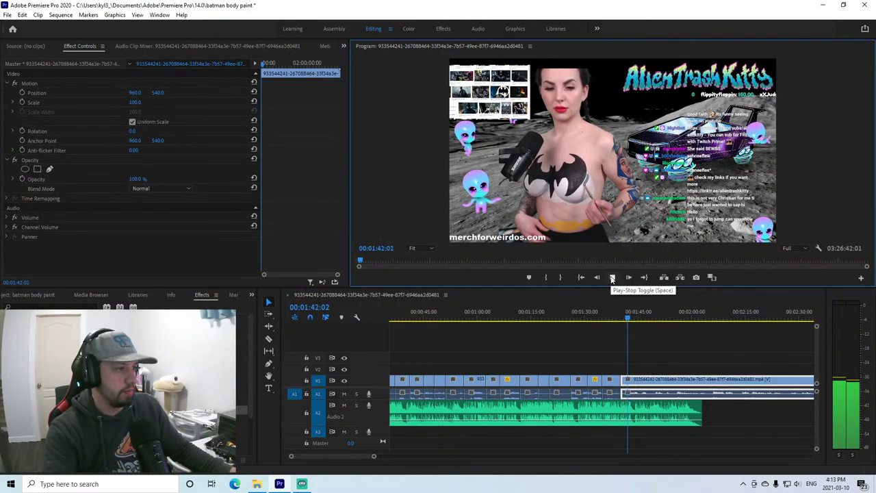
# Continue playback and split the long remaining clip at about 00:01:52 and 00:01:55.
pyautogui.click(612, 277)
pyautogui.click(613, 278)
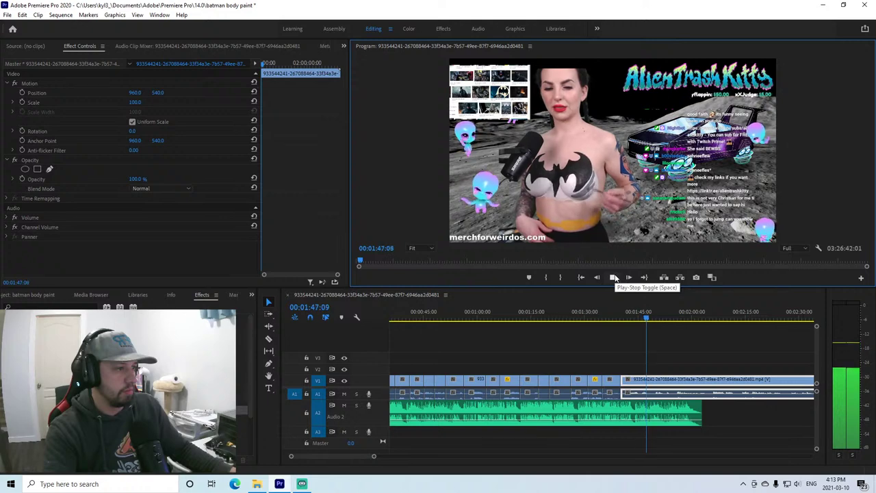
pyautogui.click(614, 278)
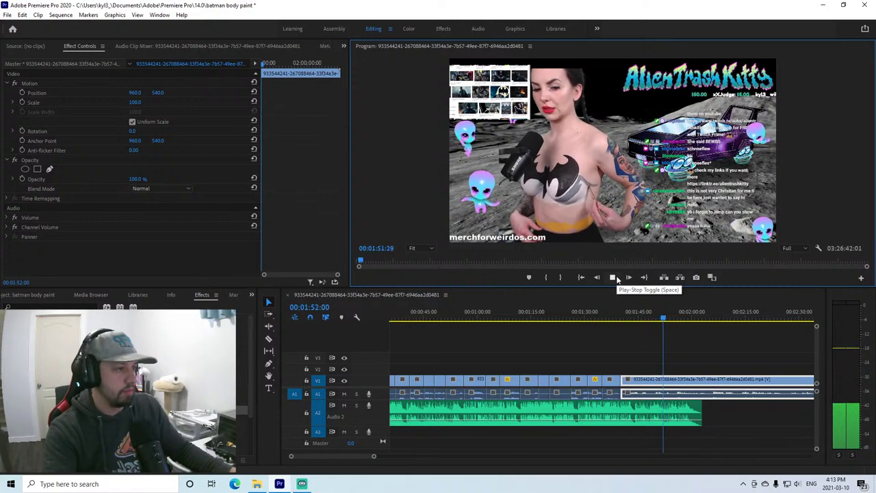
pyautogui.press('c')
pyautogui.click(664, 381)
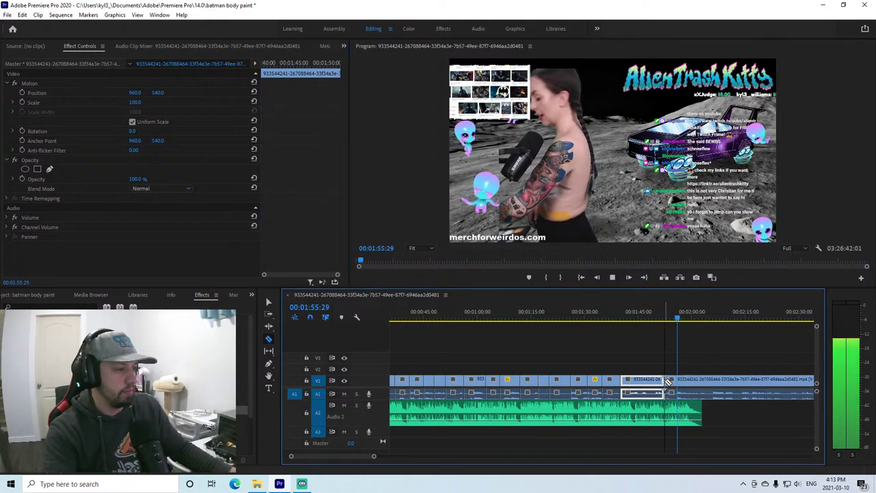
pyautogui.click(703, 380)
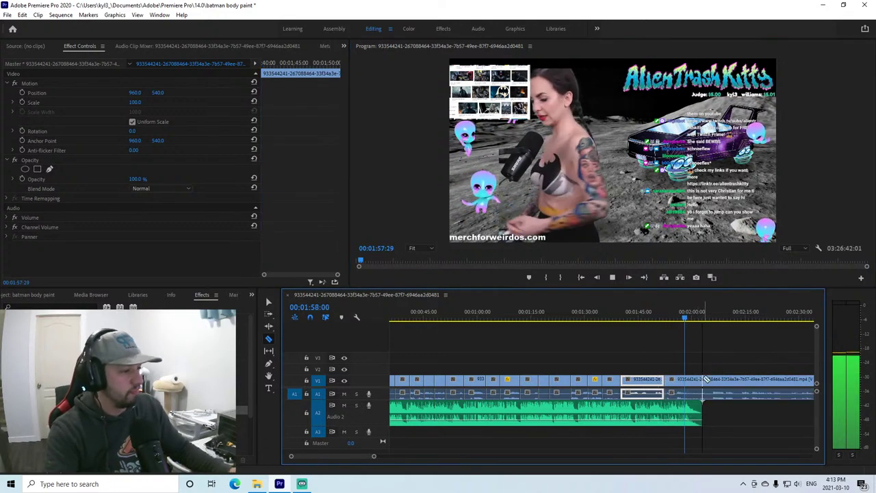
pyautogui.hotkey('ctrl', 'z')
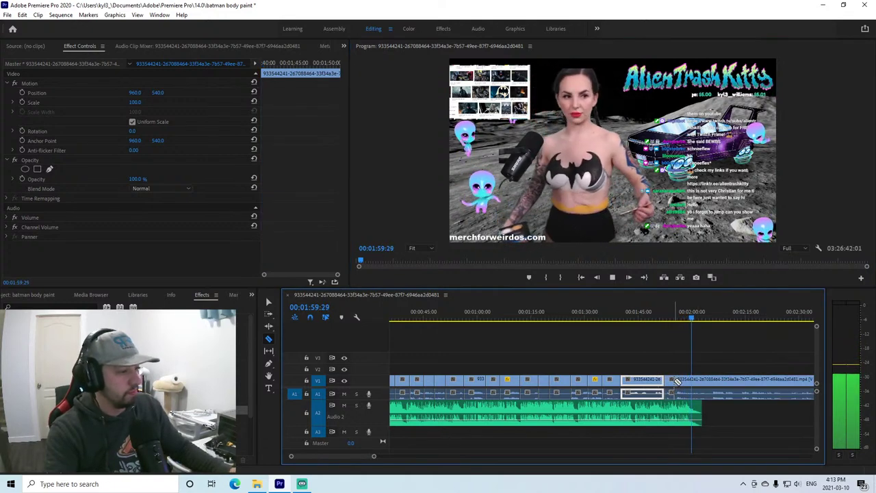
pyautogui.click(676, 381)
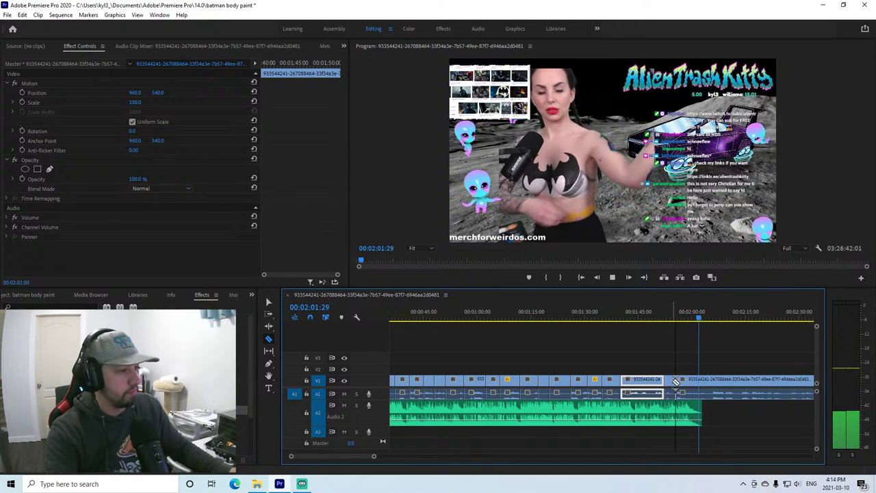
# Clear the short segment starting at about 00:01:52, move the remaining footage against the preceding clip, and play across the join.
pyautogui.rightClick(670, 381)
pyautogui.click(719, 47)
pyautogui.press('v')
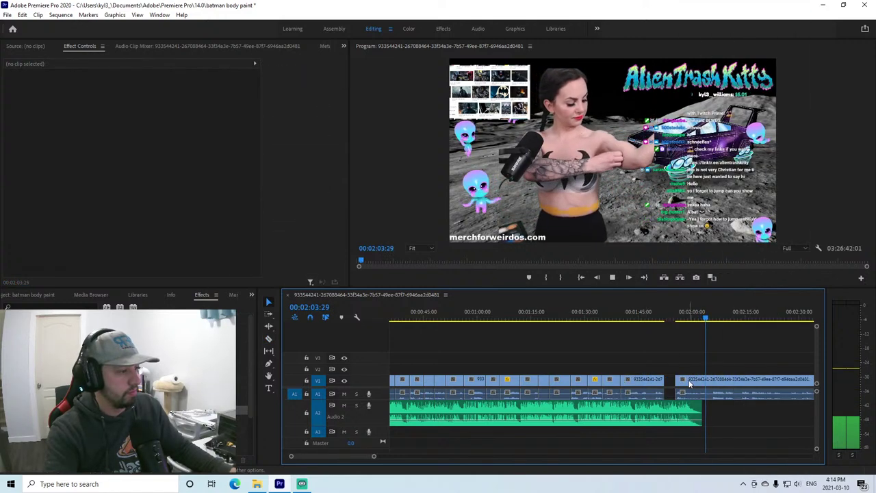
pyautogui.moveTo(690, 385); pyautogui.dragTo(679, 386)
pyautogui.click(658, 311)
pyautogui.click(612, 277)
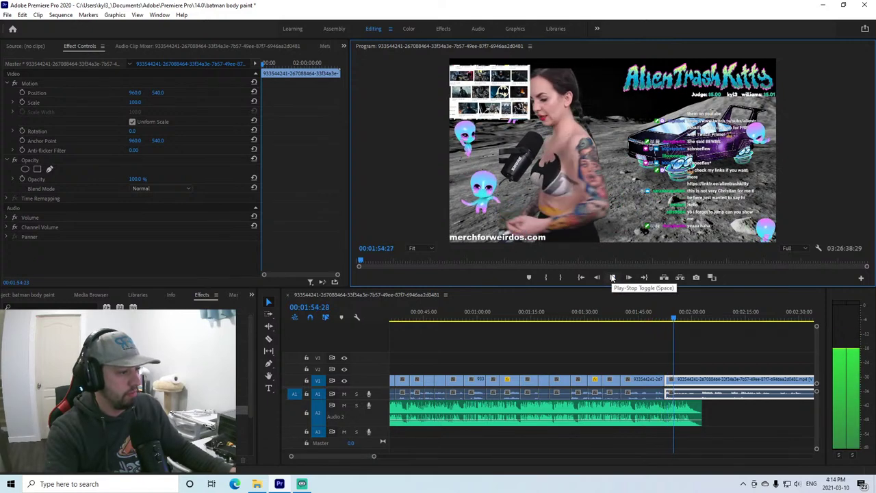
pyautogui.click(663, 312)
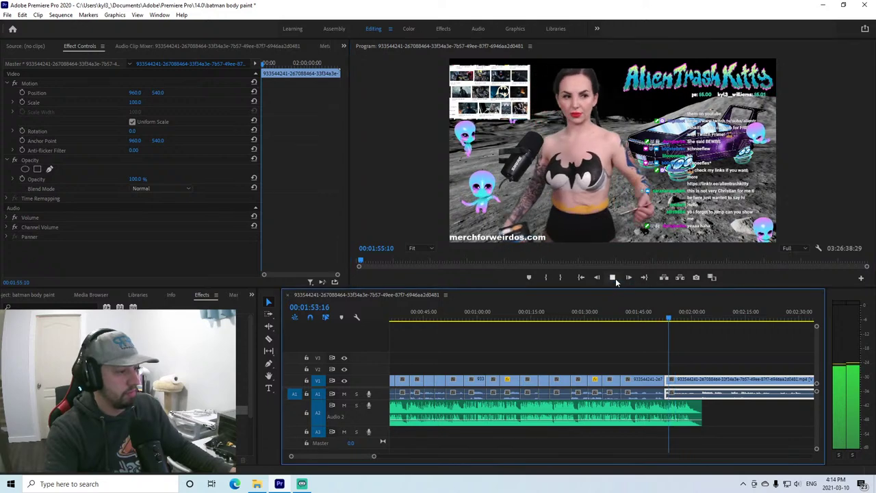
pyautogui.click(613, 278)
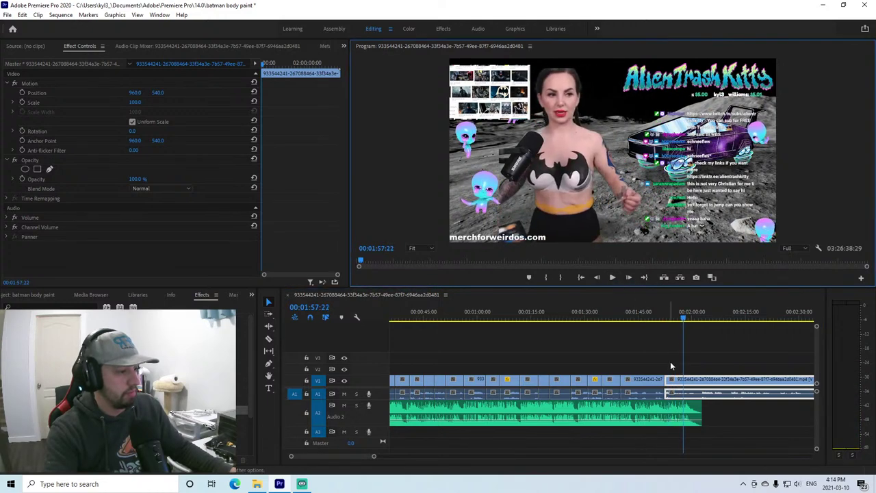
# Play the start of the long remaining clip briefly and split it at about 00:01:54.
pyautogui.click(673, 316)
pyautogui.click(612, 277)
pyautogui.click(612, 277)
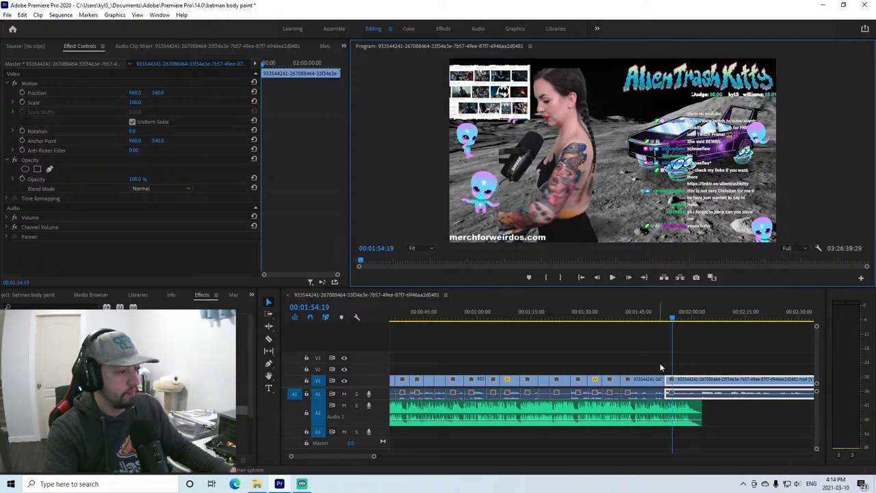
pyautogui.click(672, 380)
# Skim the long clip between about 00:02:11 and 00:03:08 for the next moment worth keeping.
pyautogui.click(734, 313)
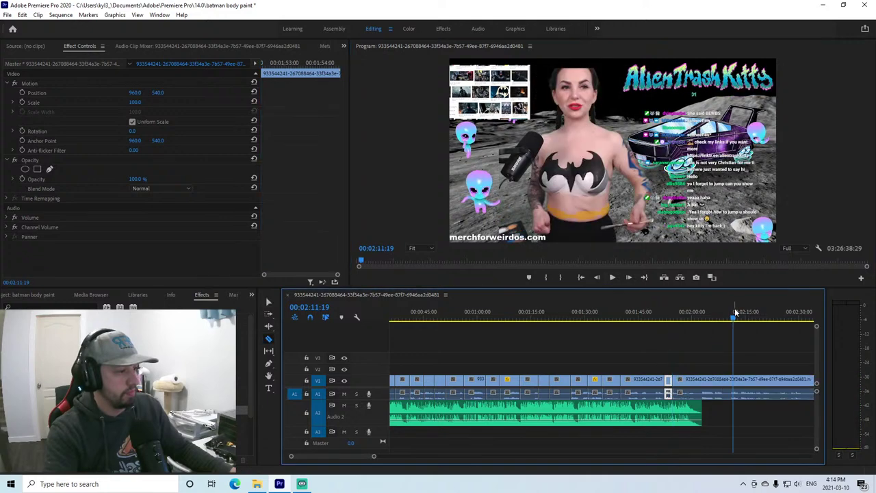
pyautogui.click(612, 277)
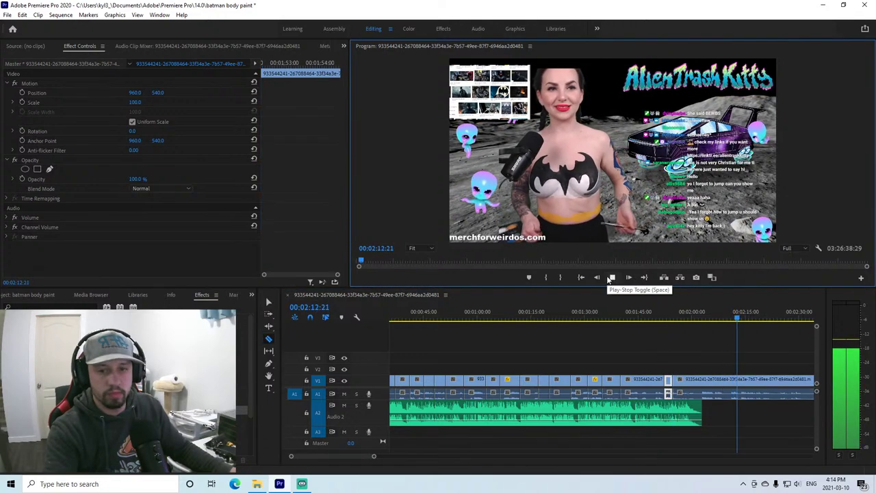
pyautogui.click(612, 277)
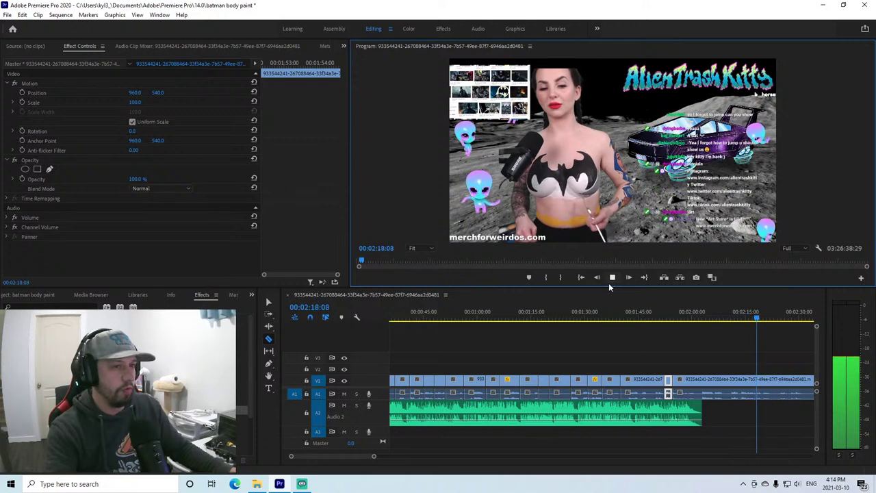
pyautogui.moveTo(374, 456); pyautogui.dragTo(392, 459)
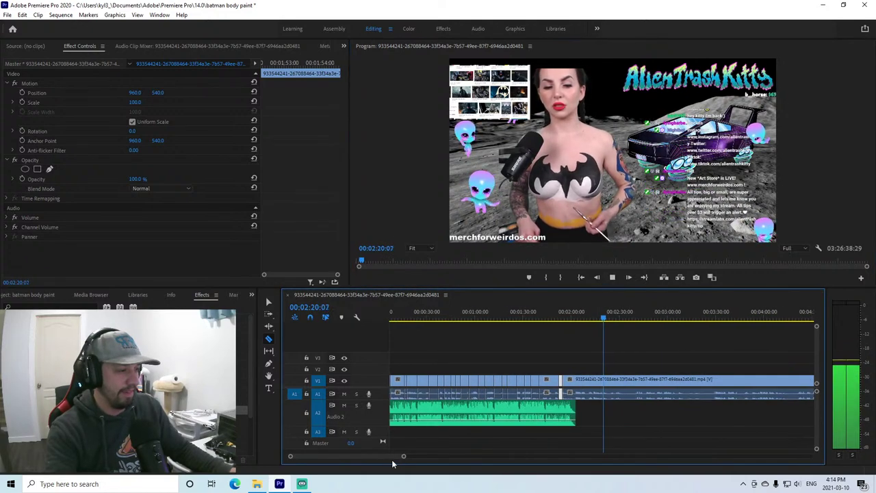
pyautogui.click(611, 312)
pyautogui.click(613, 278)
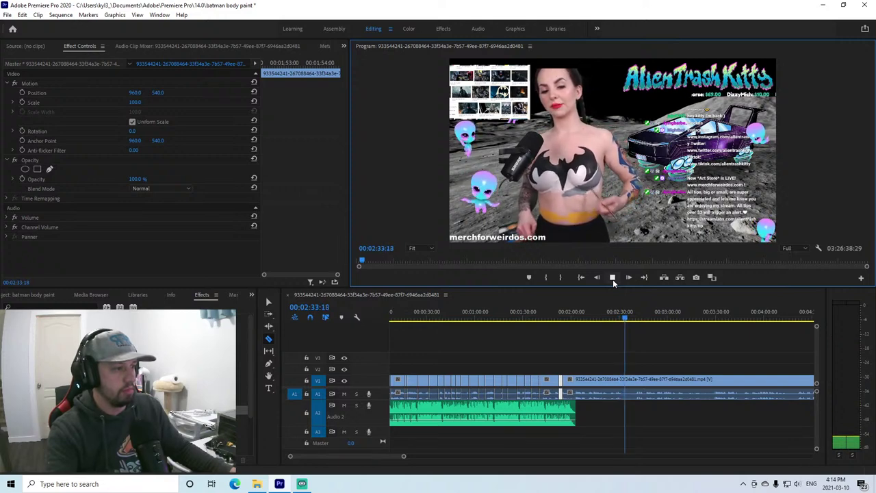
pyautogui.click(636, 308)
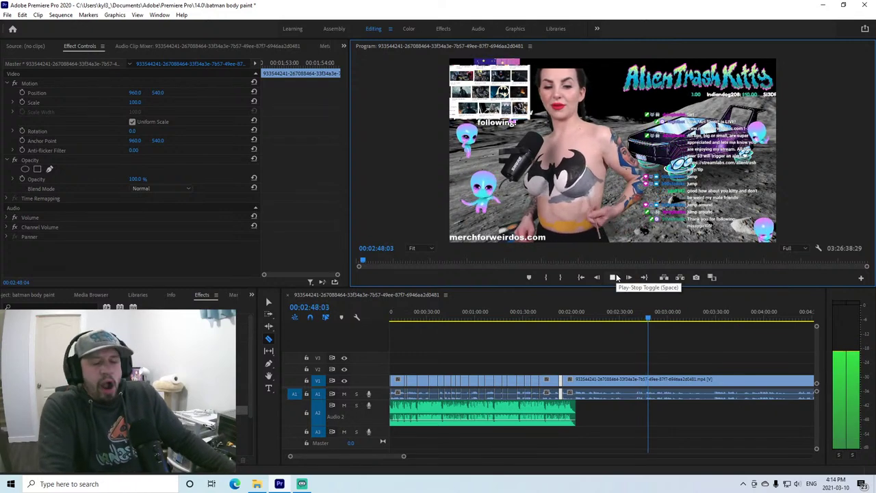
pyautogui.click(679, 316)
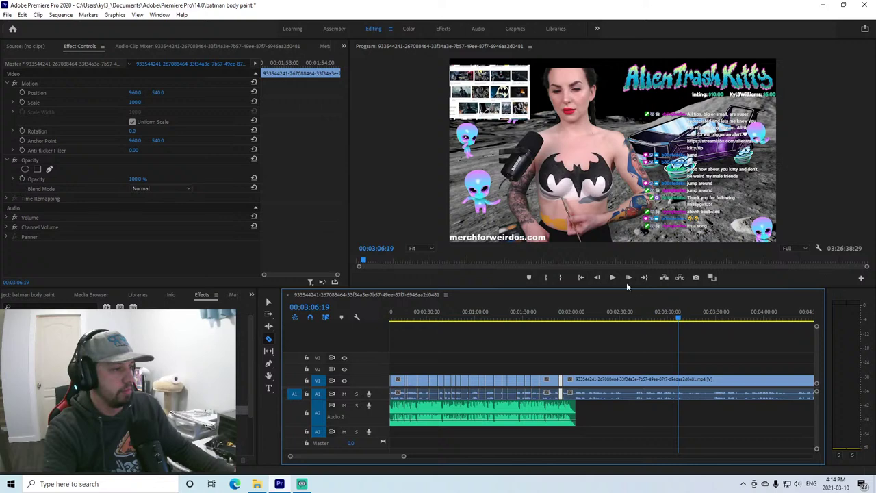
pyautogui.press('space')
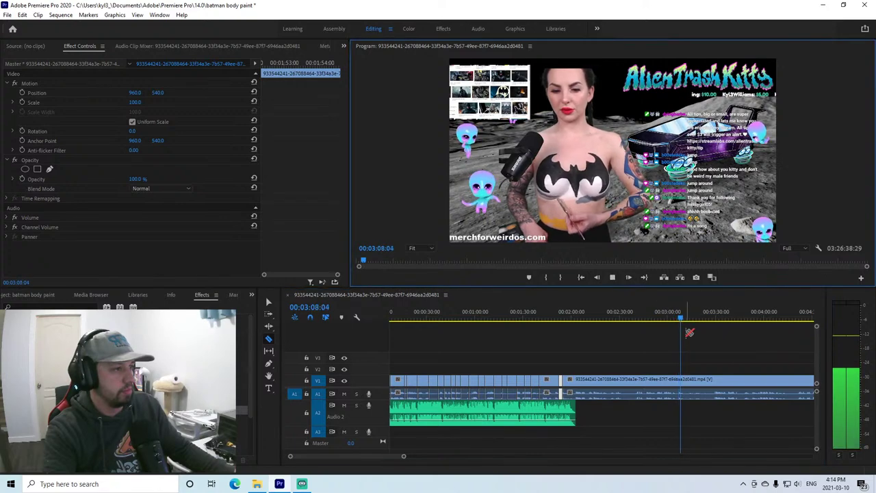
# Skim on to about 00:04:14, cut out the footage between about 00:01:54 and 00:04:12, and move the remainder against the preceding clip.
pyautogui.moveTo(688, 312); pyautogui.dragTo(714, 307)
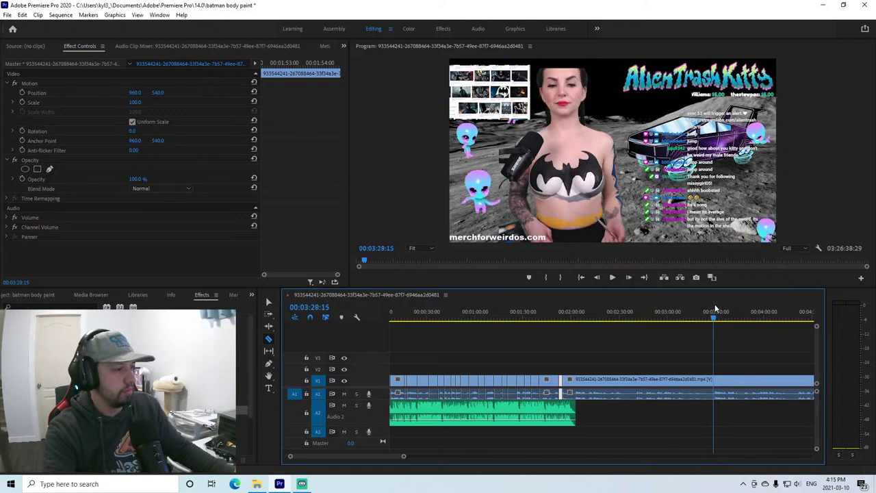
pyautogui.click(615, 279)
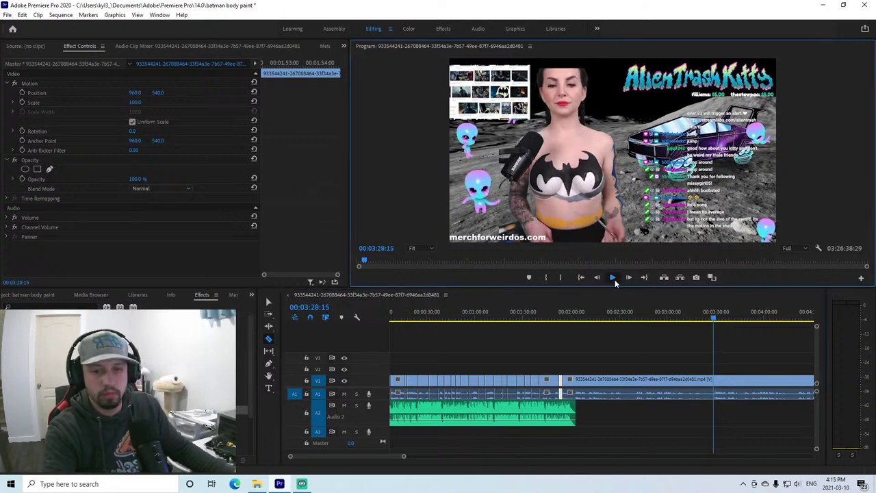
pyautogui.moveTo(403, 456); pyautogui.dragTo(431, 458)
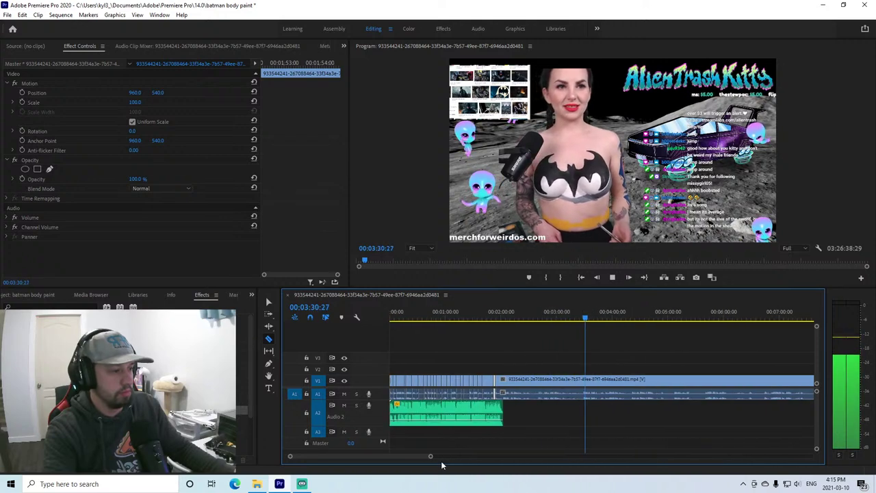
pyautogui.click(626, 312)
pyautogui.click(611, 277)
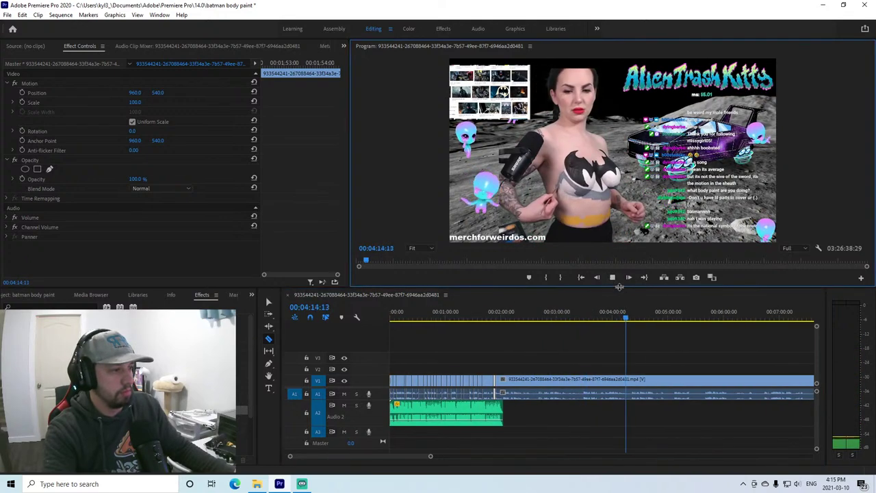
pyautogui.rightClick(627, 379)
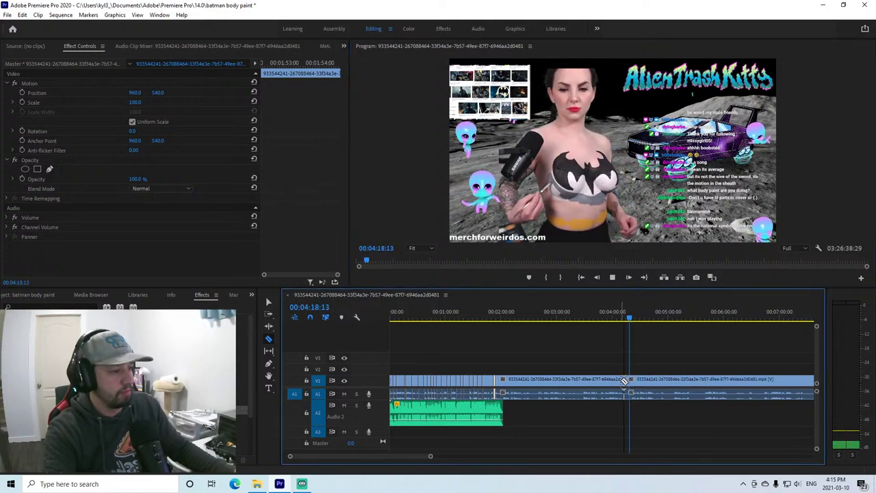
pyautogui.click(640, 7)
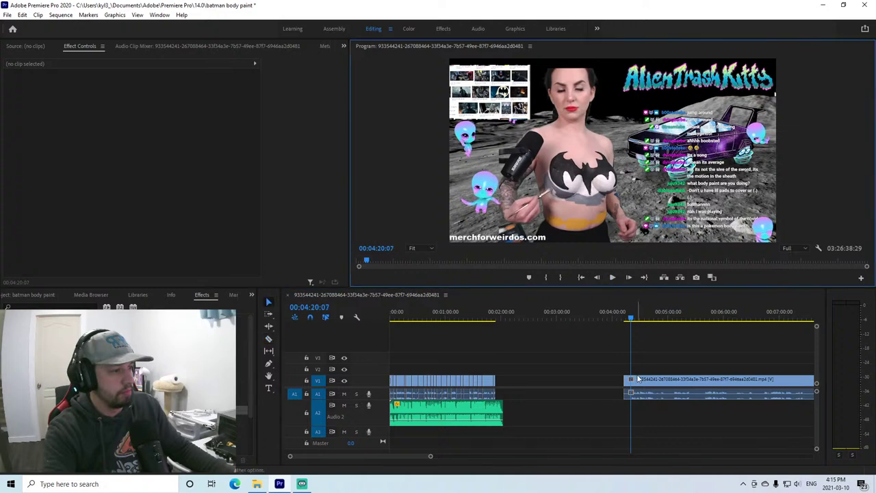
pyautogui.moveTo(634, 387); pyautogui.dragTo(507, 387)
# Play across the new join from about 00:01:52 and split the long clip at about 00:02:00:28.
pyautogui.click(497, 313)
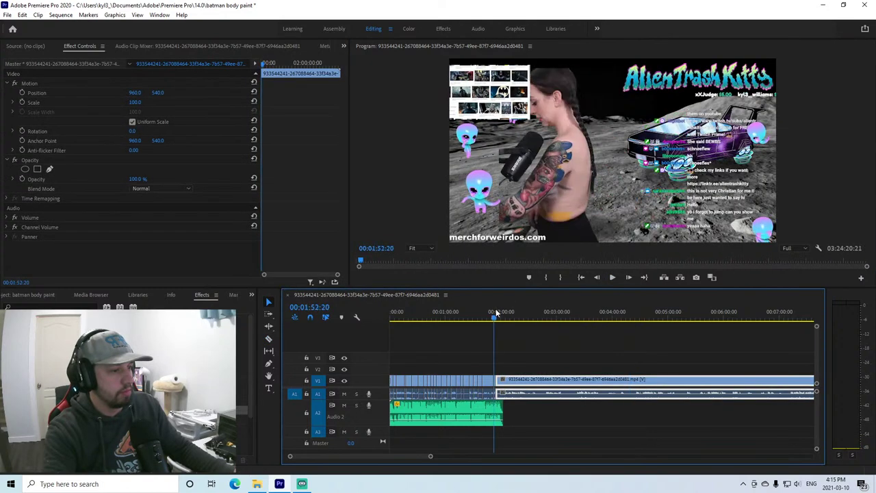
pyautogui.click(618, 277)
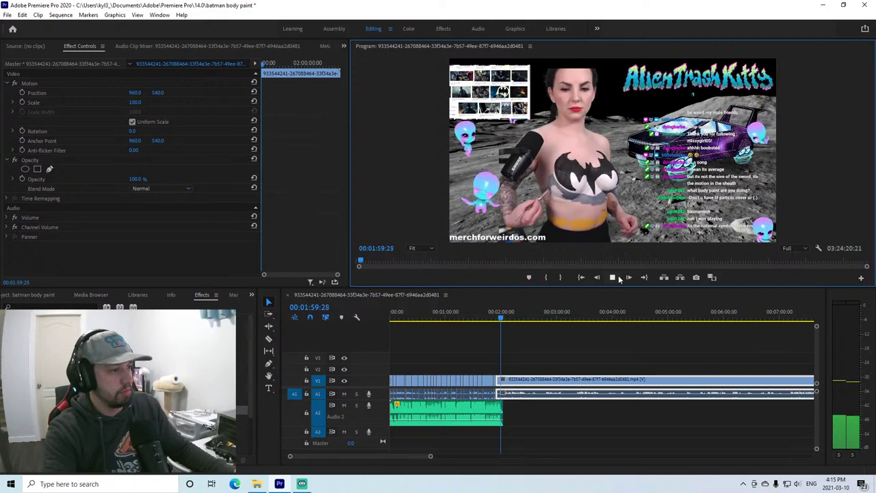
pyautogui.click(618, 276)
pyautogui.press('c')
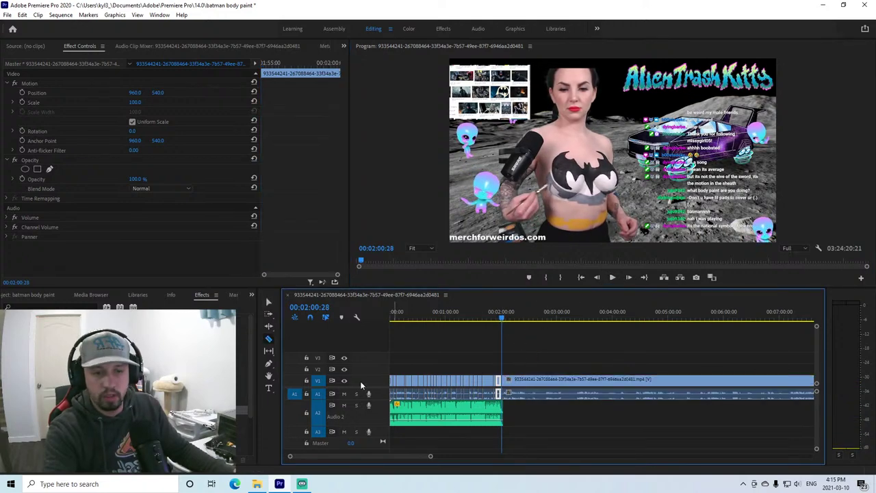
# Switch to Groove Music to listen to a music track, and close the player.
pyautogui.rightClick(257, 483)
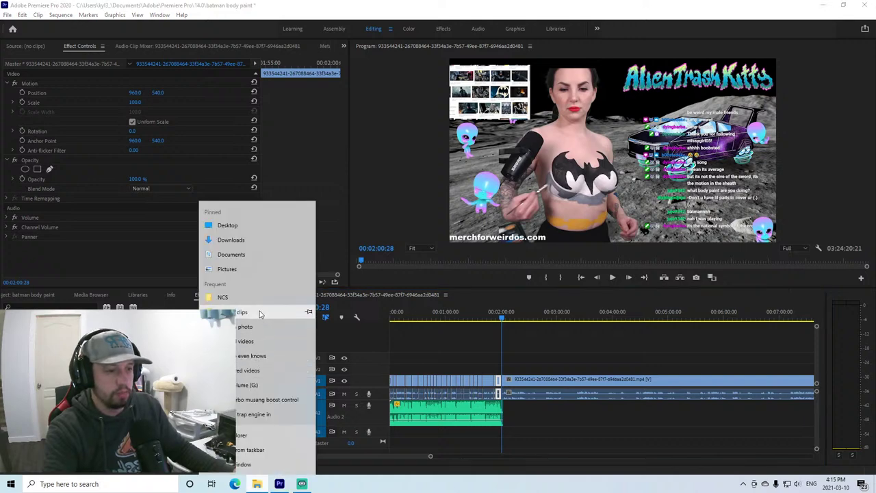
pyautogui.press('Escape')
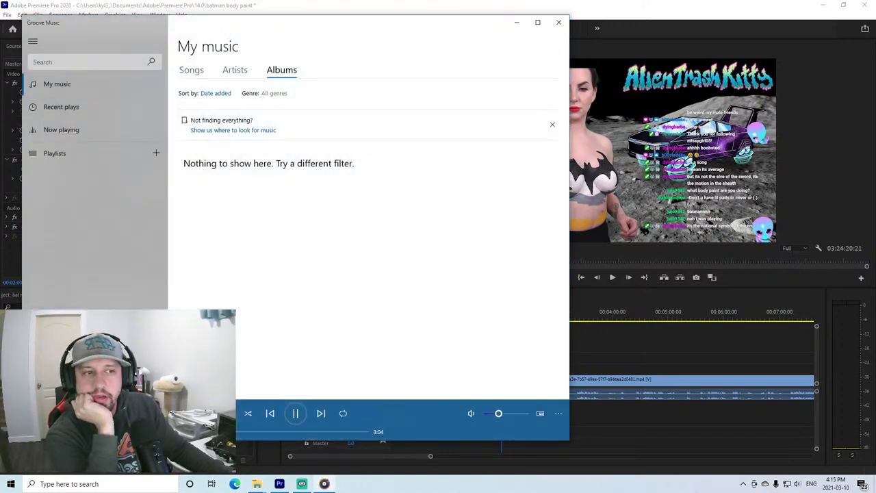
pyautogui.click(560, 24)
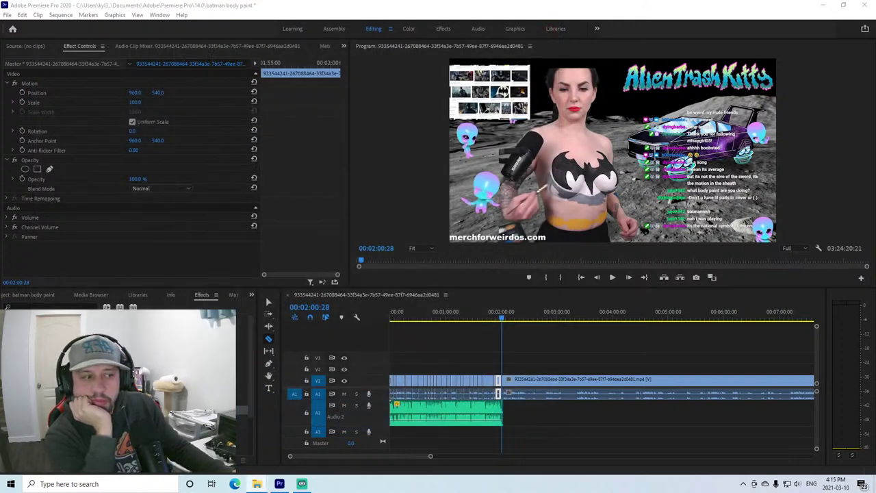
# Play the end of the background music, split it at about 00:01:58:26, and remove its fading tail.
pyautogui.moveTo(432, 457); pyautogui.dragTo(370, 456)
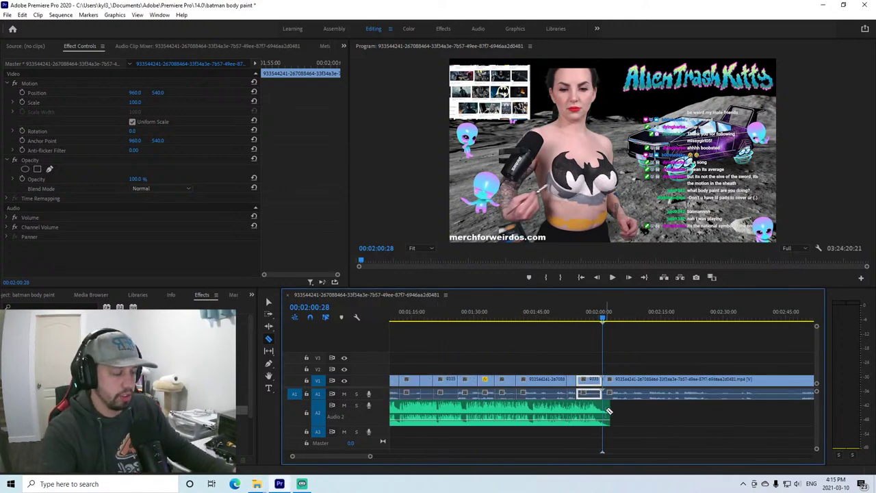
pyautogui.click(593, 320)
pyautogui.click(612, 278)
pyautogui.click(612, 277)
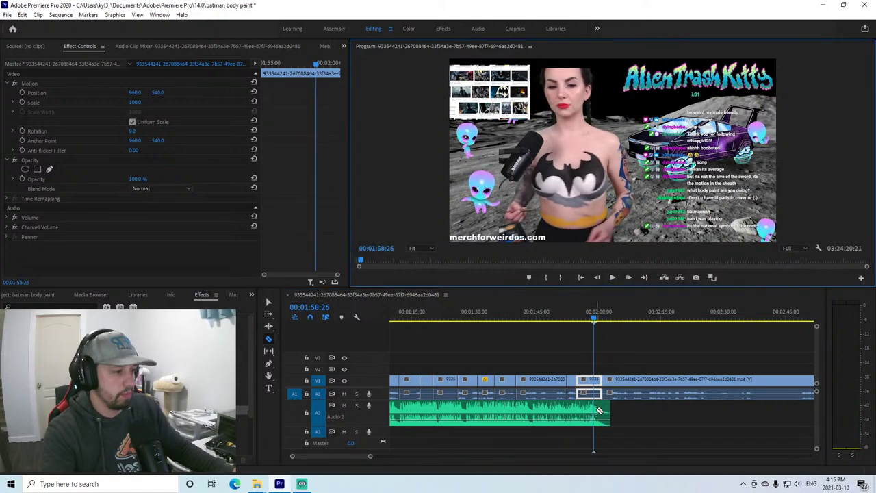
pyautogui.rightClick(597, 407)
pyautogui.click(657, 51)
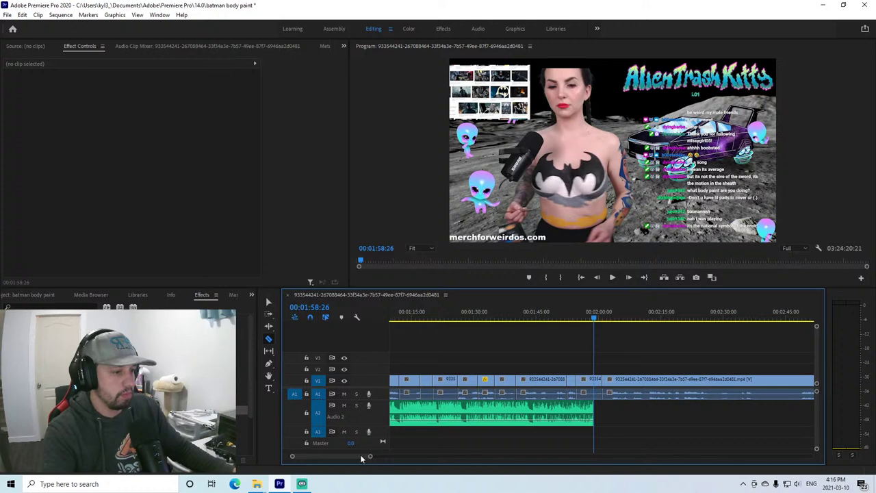
# Find a split point near the start of the background music, split it at 00:00:24:02, and copy the portion after the split.
pyautogui.scroll(5, 361, 459)
pyautogui.click(493, 305)
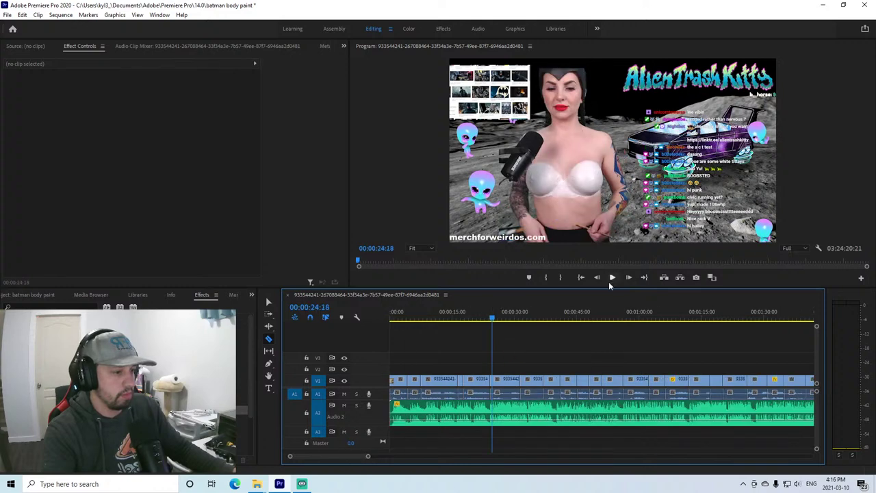
pyautogui.click(612, 277)
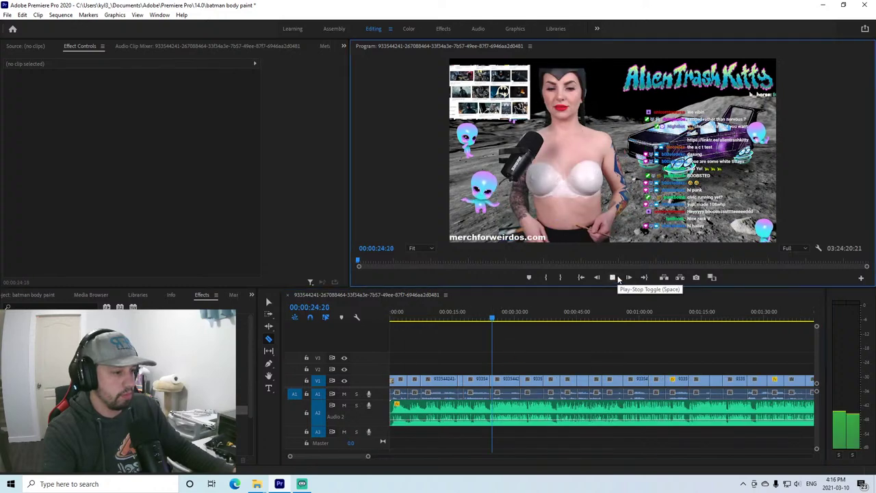
pyautogui.click(486, 314)
pyautogui.click(614, 277)
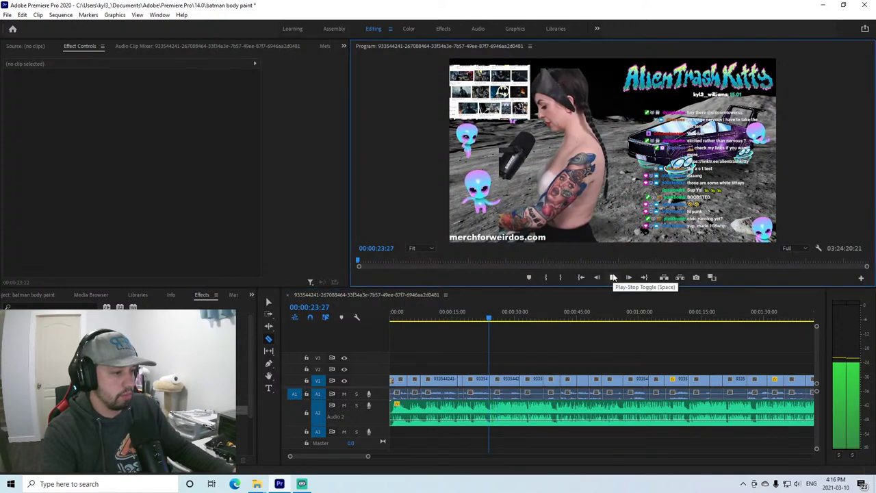
pyautogui.click(614, 277)
pyautogui.rightClick(494, 408)
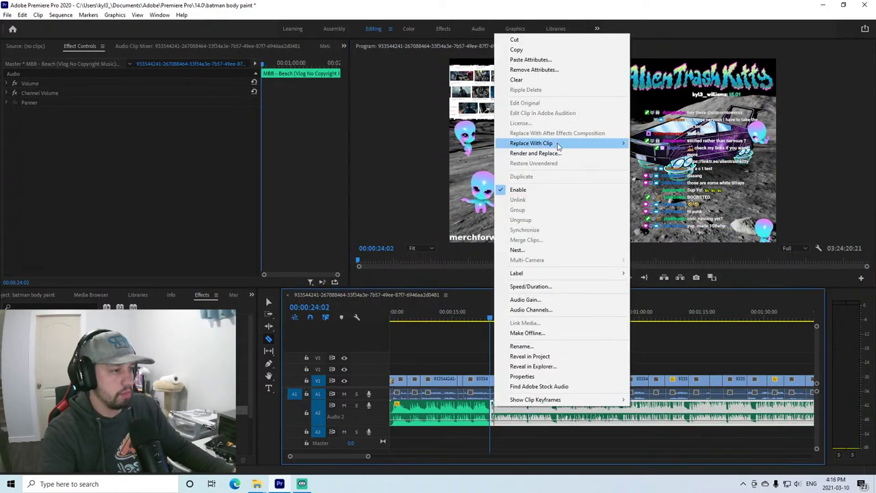
pyautogui.click(532, 50)
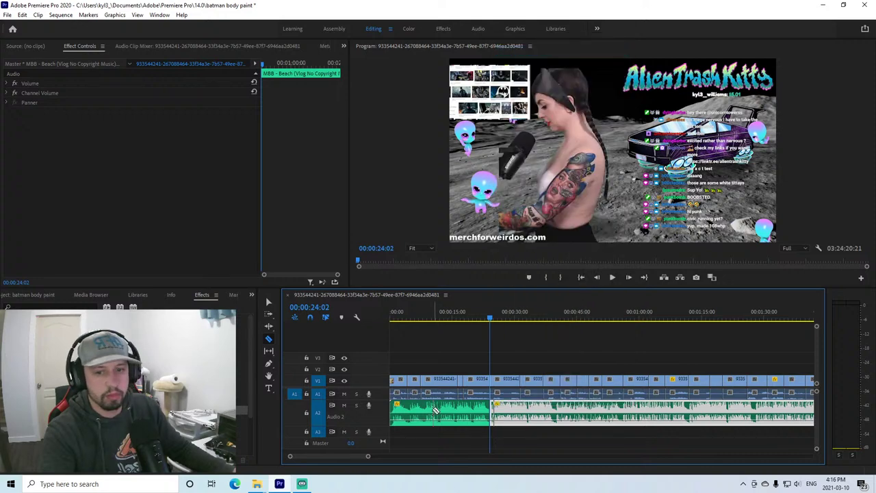
# Place the playhead at about 00:02:08 and move the long final clip's audio down to track A3.
pyautogui.moveTo(368, 456); pyautogui.dragTo(397, 456)
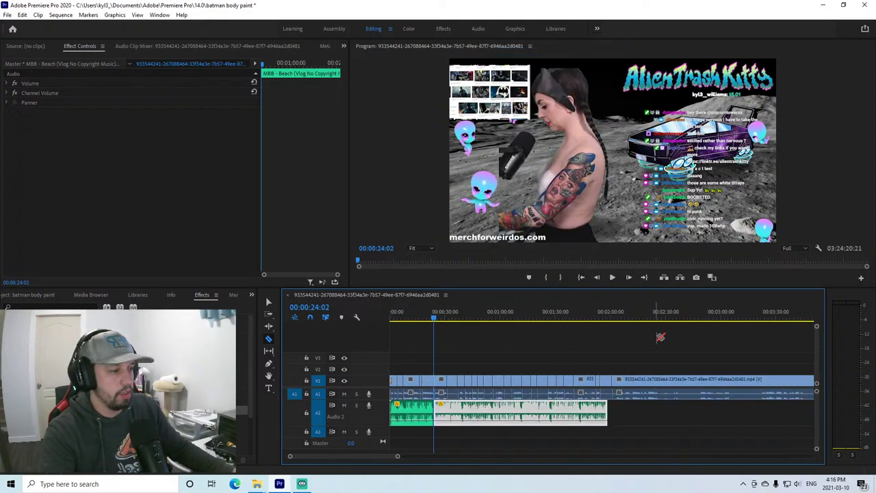
pyautogui.click(624, 312)
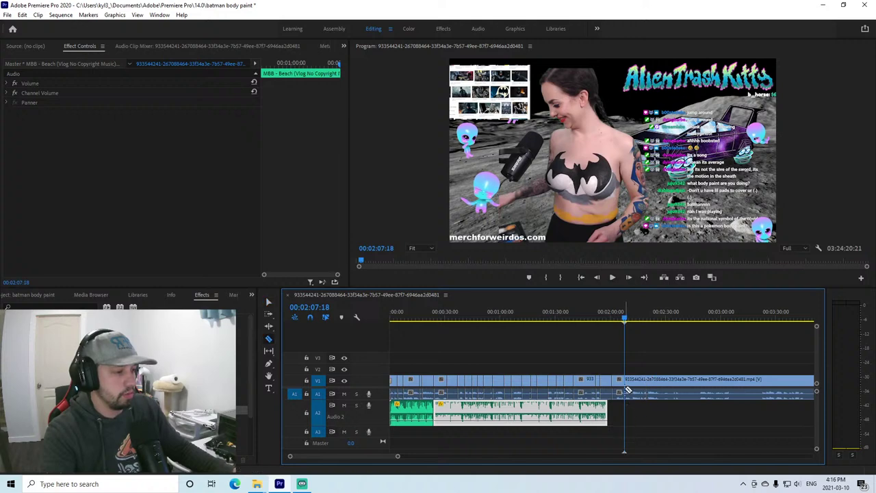
pyautogui.moveTo(634, 397); pyautogui.dragTo(637, 432)
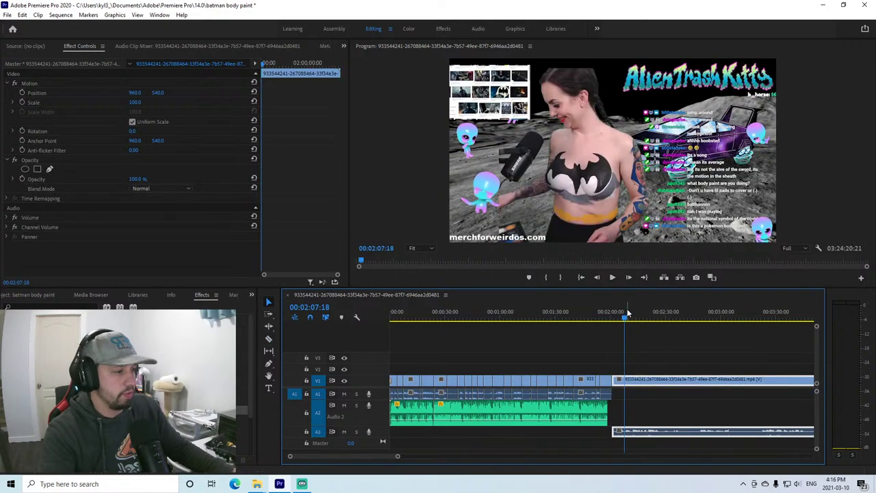
pyautogui.press('space')
# Paste the copied music, place it on Audio 2 directly after the existing music, and return the long clip's audio to A1.
pyautogui.click(22, 15)
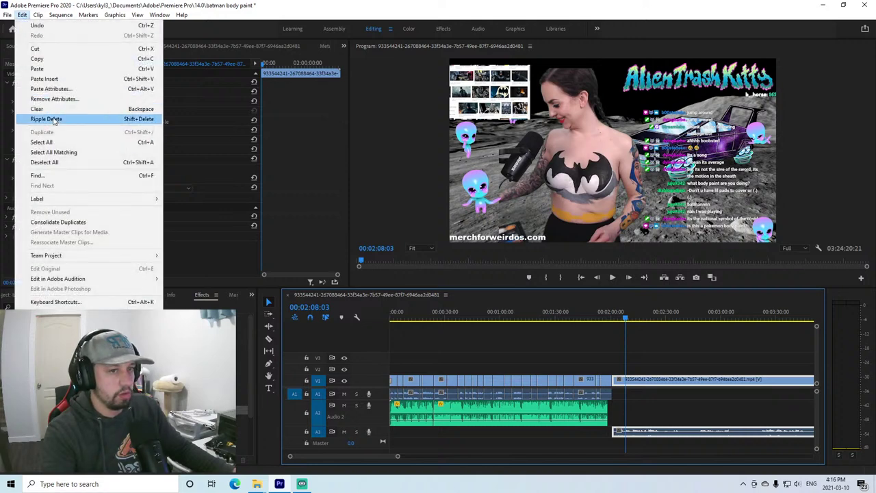
pyautogui.click(56, 69)
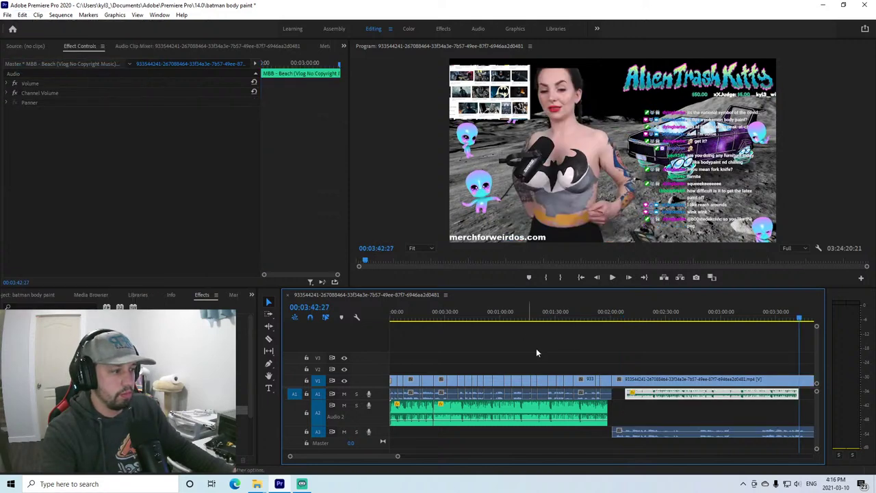
pyautogui.moveTo(664, 399); pyautogui.dragTo(631, 397)
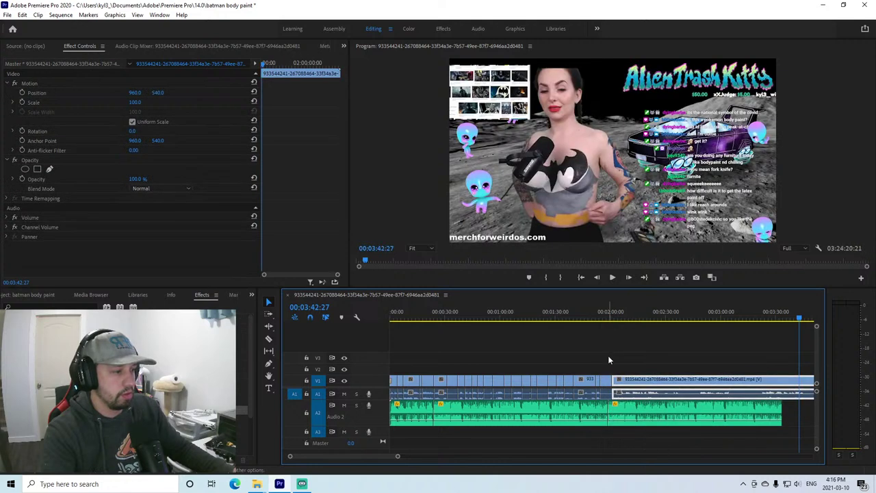
# Play the music join from about 00:01:56, delete a short opening piece of the second music clip, and move the rest against the first.
pyautogui.click(603, 316)
pyautogui.click(612, 277)
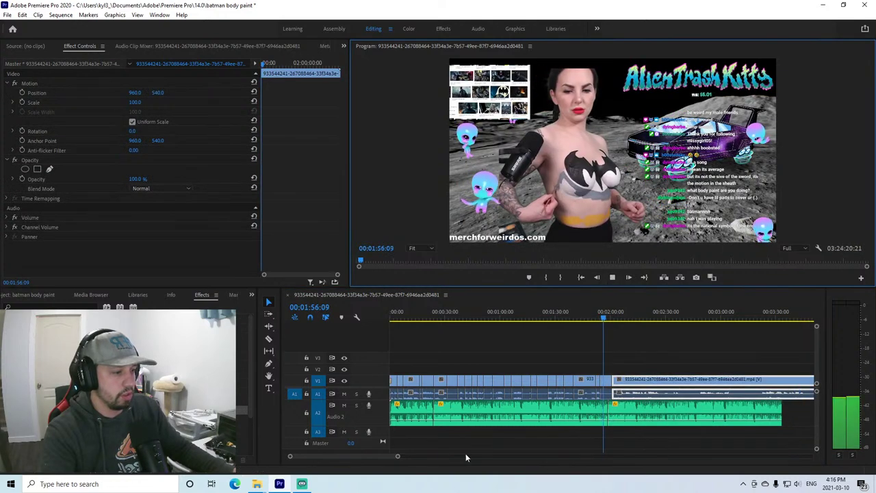
pyautogui.moveTo(399, 457); pyautogui.dragTo(360, 454)
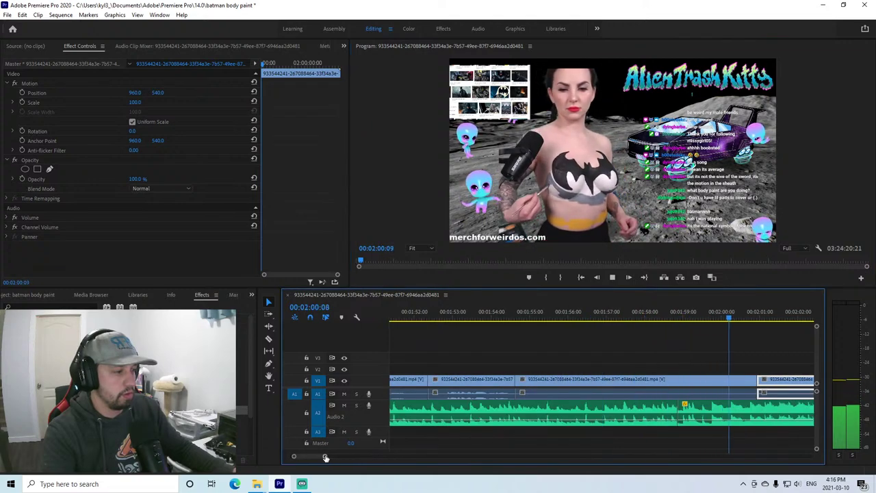
pyautogui.click(612, 277)
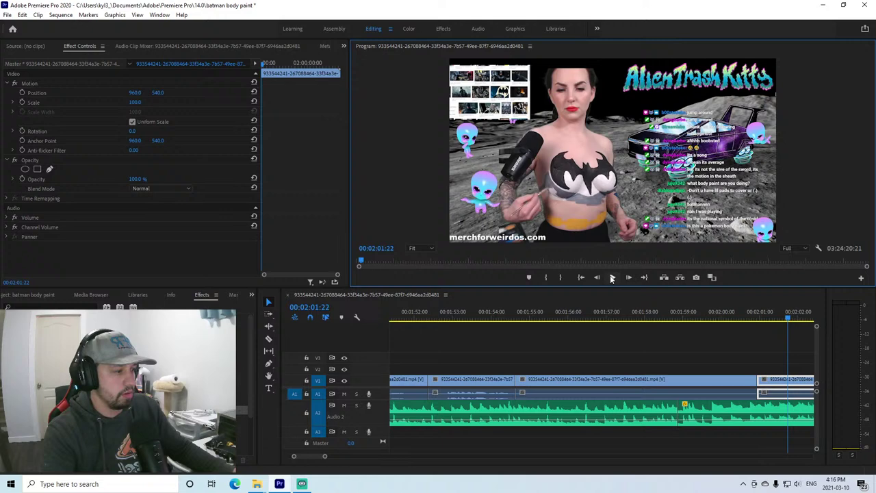
pyautogui.rightClick(706, 405)
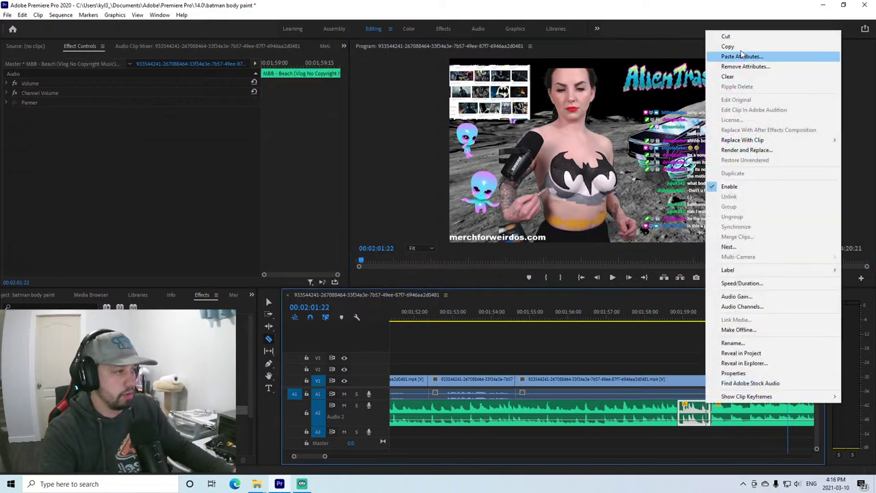
pyautogui.click(753, 58)
pyautogui.moveTo(731, 404); pyautogui.dragTo(698, 409)
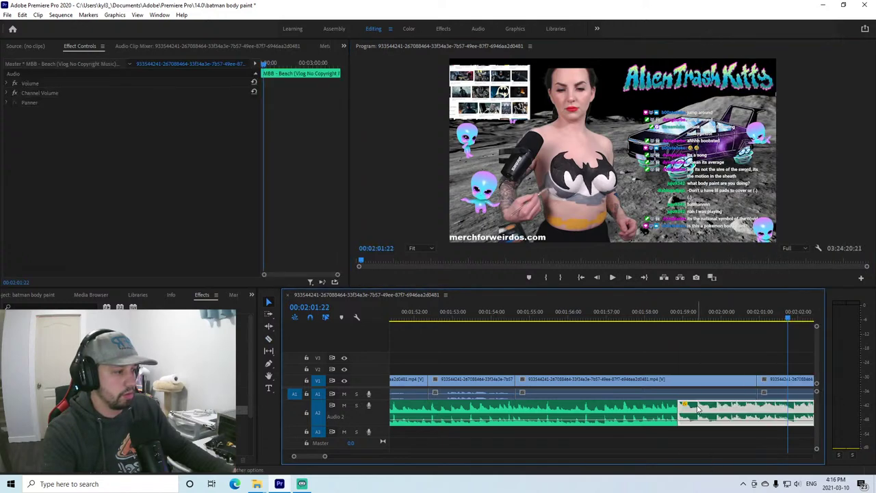
# Replay the music join, extend the first clip's end to about 00:01:59:16, and shift the second music clip to start about 00:01:59:25.
pyautogui.click(669, 322)
pyautogui.click(612, 277)
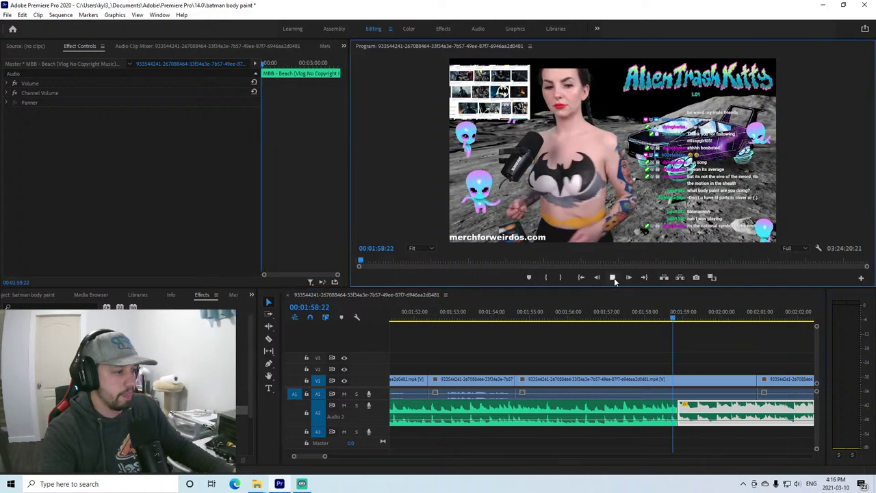
pyautogui.click(655, 312)
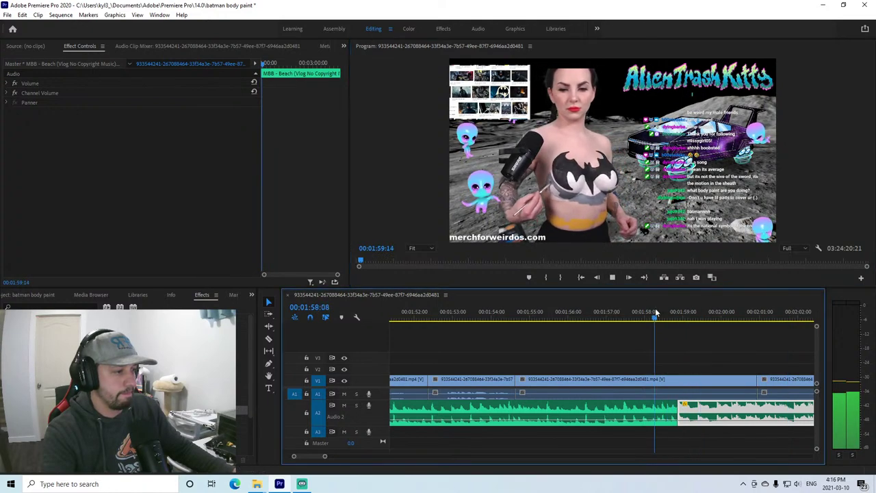
pyautogui.click(612, 277)
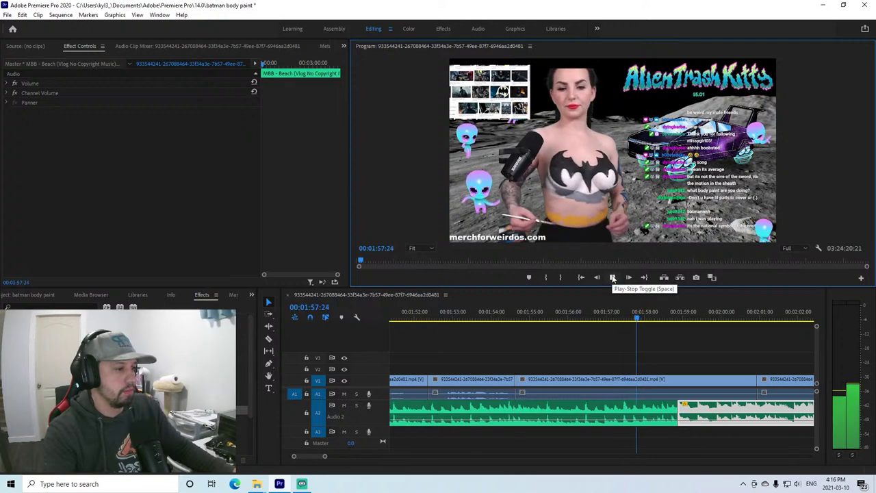
pyautogui.click(640, 343)
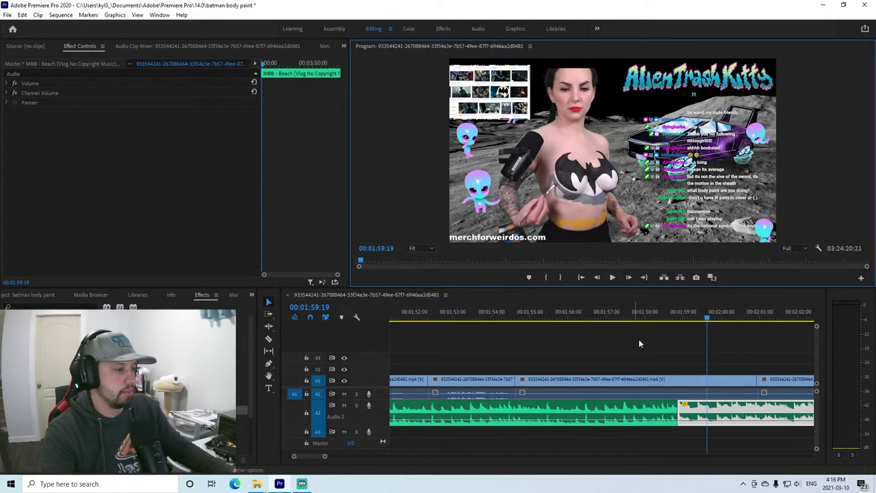
pyautogui.moveTo(689, 404); pyautogui.dragTo(712, 414)
# Play the join again, cut the first music clip's end at about 00:01:59:13, and move the second music clip directly against it.
pyautogui.click(591, 309)
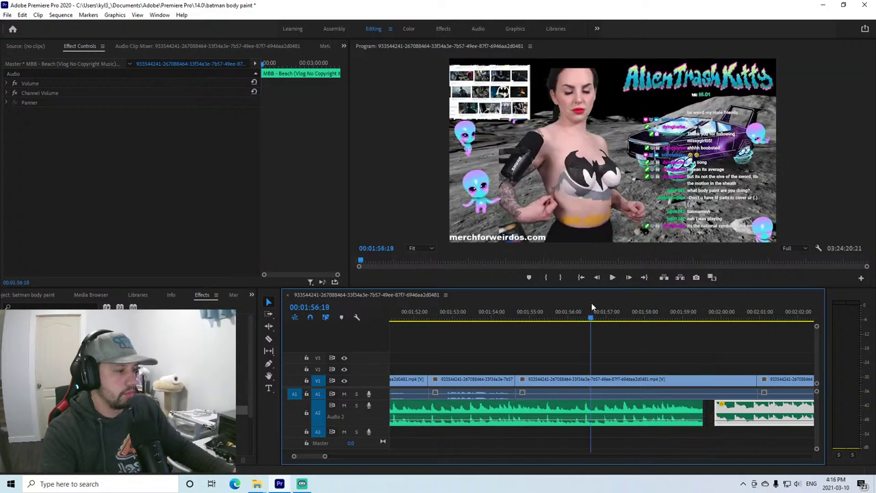
pyautogui.click(613, 278)
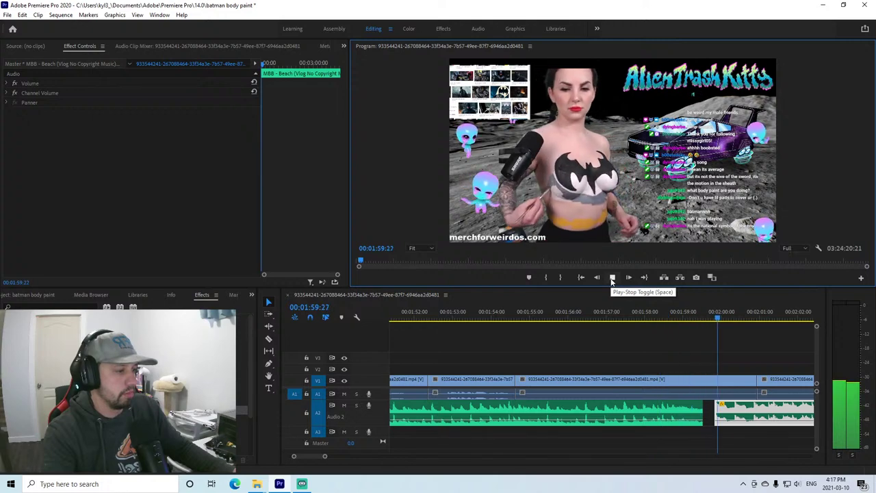
pyautogui.click(613, 278)
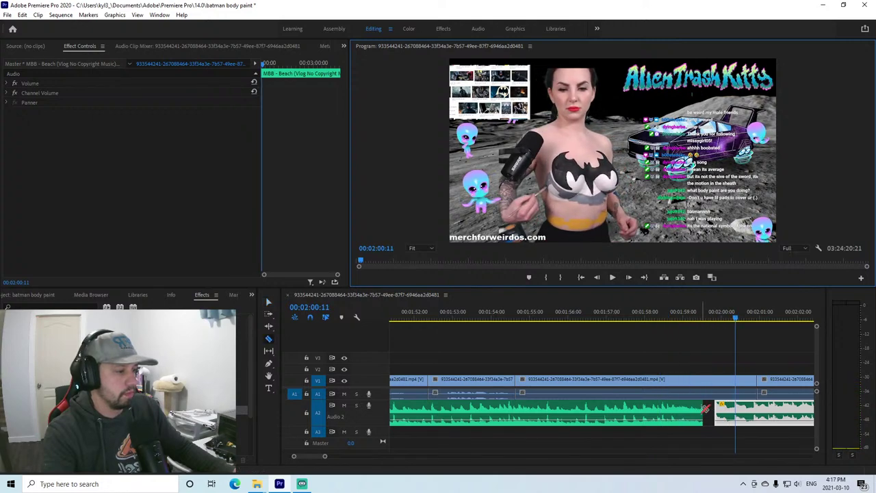
pyautogui.rightClick(704, 409)
pyautogui.click(738, 39)
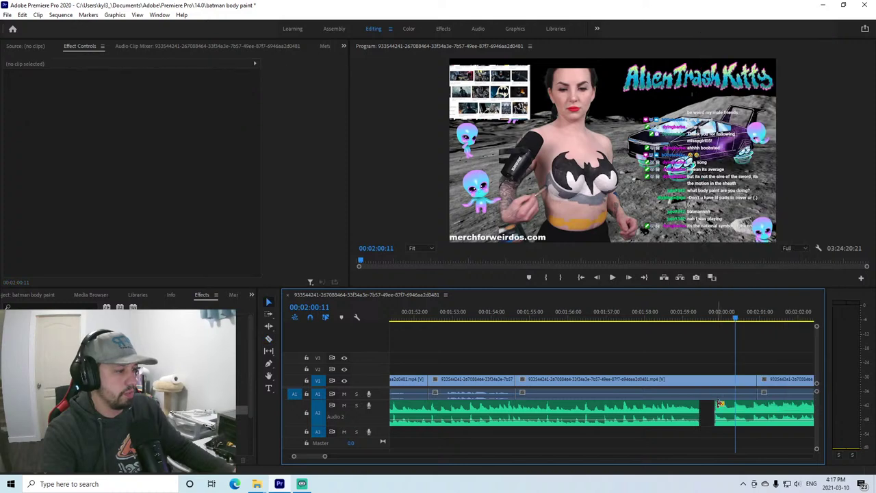
pyautogui.click(720, 404)
pyautogui.moveTo(720, 404); pyautogui.dragTo(706, 404)
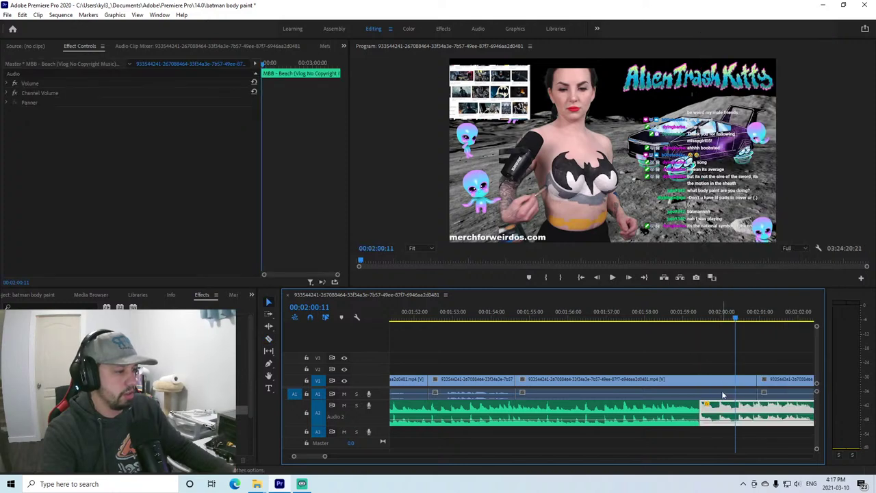
# Play across the tightened join between the two music clips to check that the transition sounds continuous.
pyautogui.click(682, 312)
pyautogui.click(612, 277)
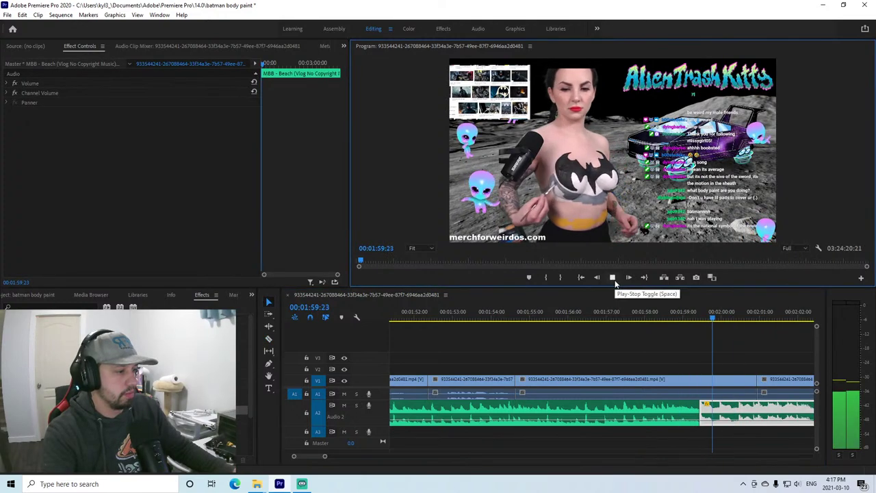
pyautogui.press('space')
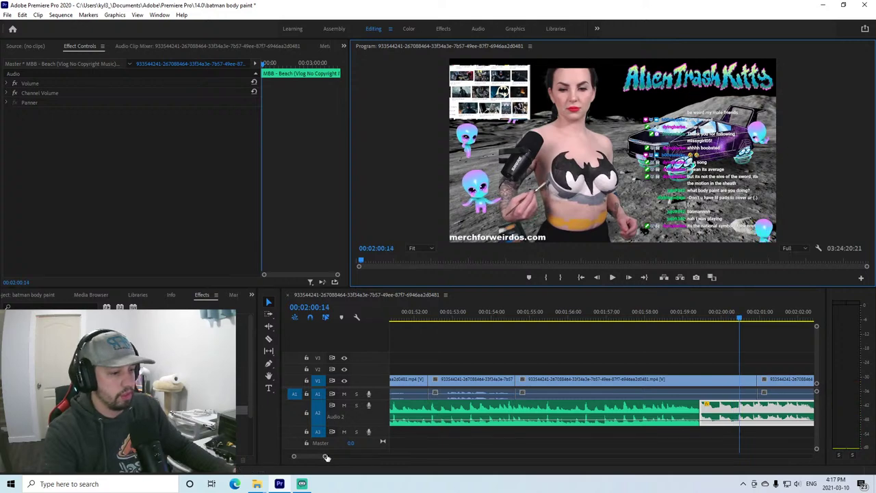
pyautogui.moveTo(326, 457); pyautogui.dragTo(404, 457)
pyautogui.click(575, 316)
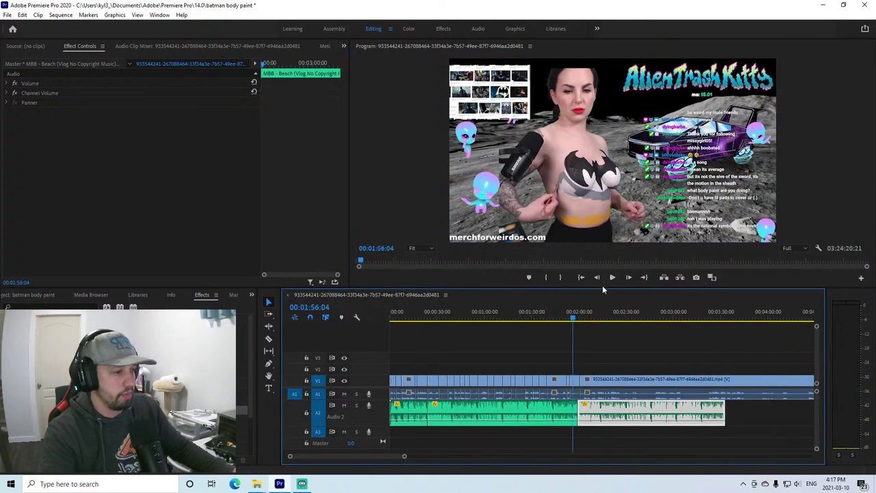
pyautogui.click(612, 277)
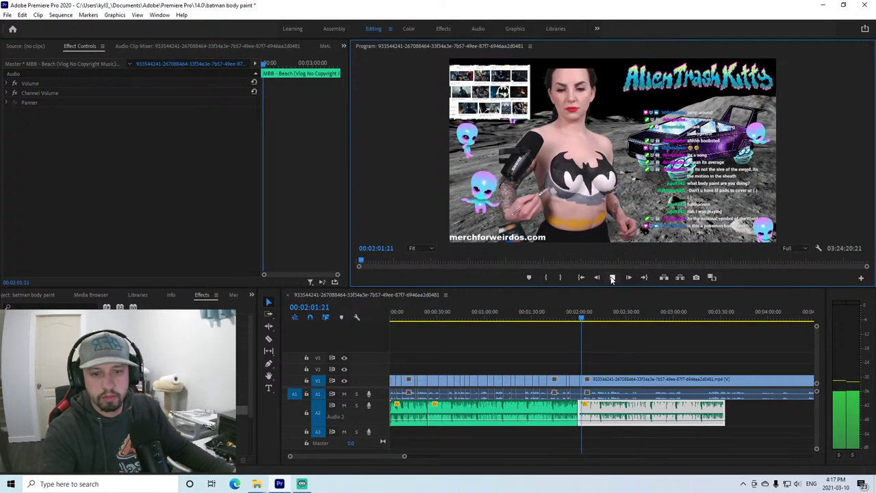
pyautogui.click(612, 278)
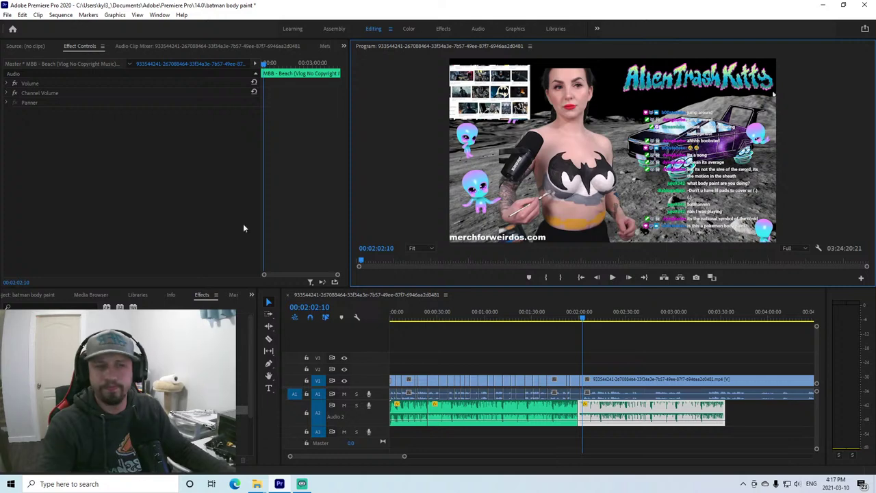
pyautogui.click(609, 277)
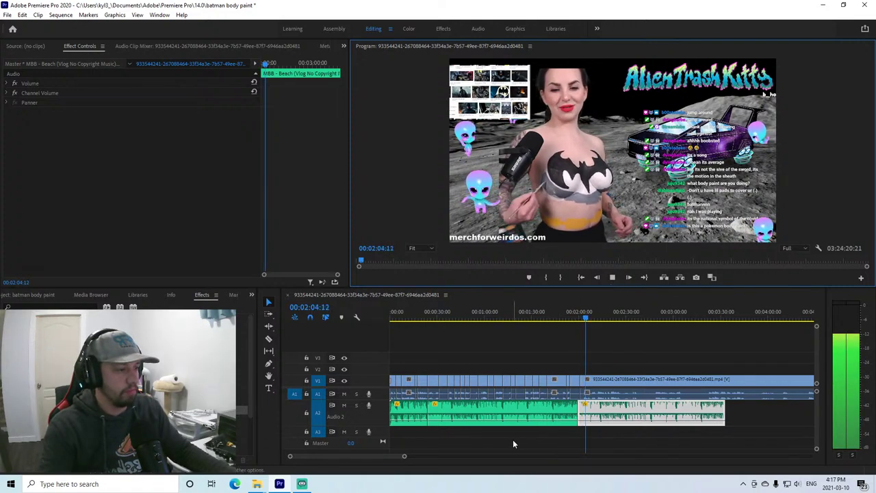
pyautogui.click(575, 313)
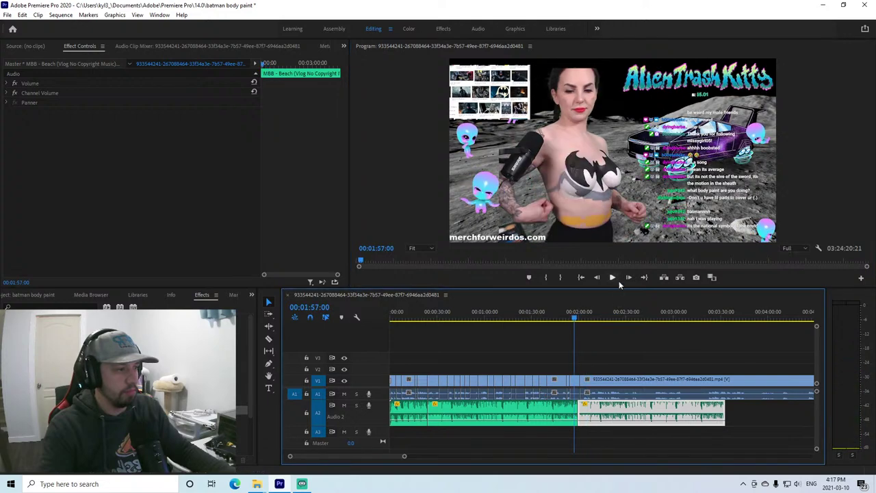
# Skim the long final clip, split it at about 00:03:51, and delete the portion before the split.
pyautogui.click(645, 310)
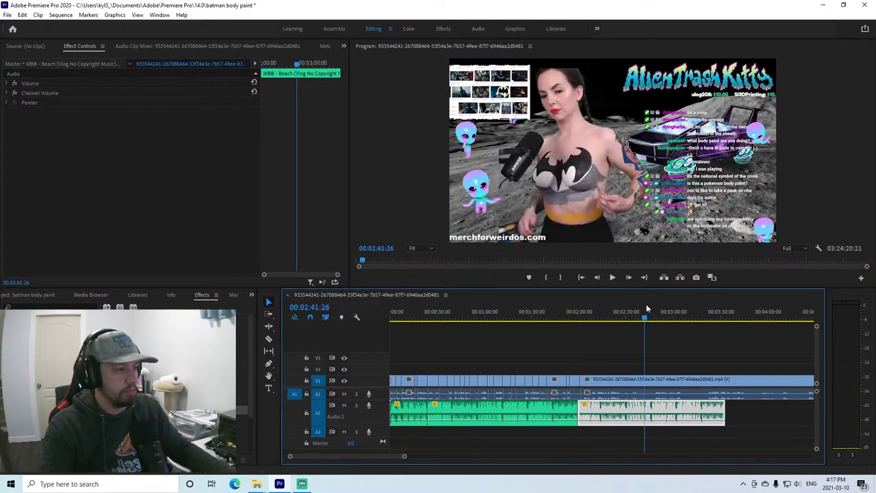
pyautogui.click(692, 312)
pyautogui.click(609, 276)
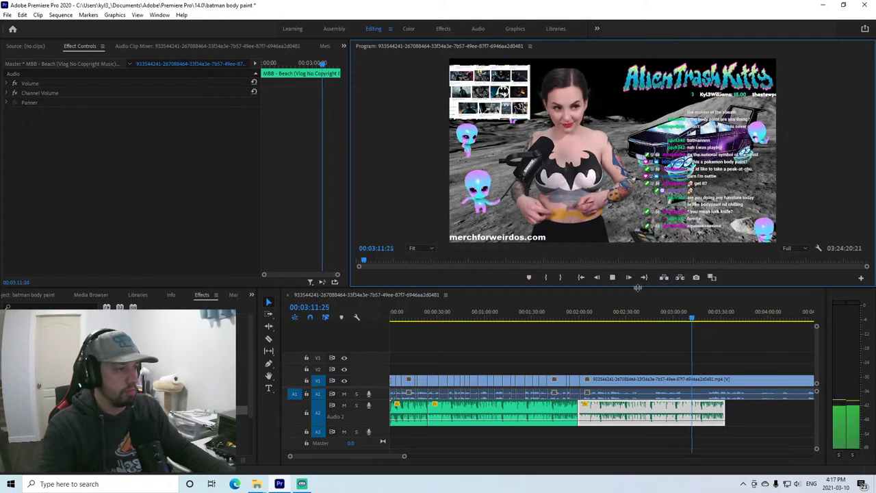
pyautogui.click(743, 311)
pyautogui.click(748, 313)
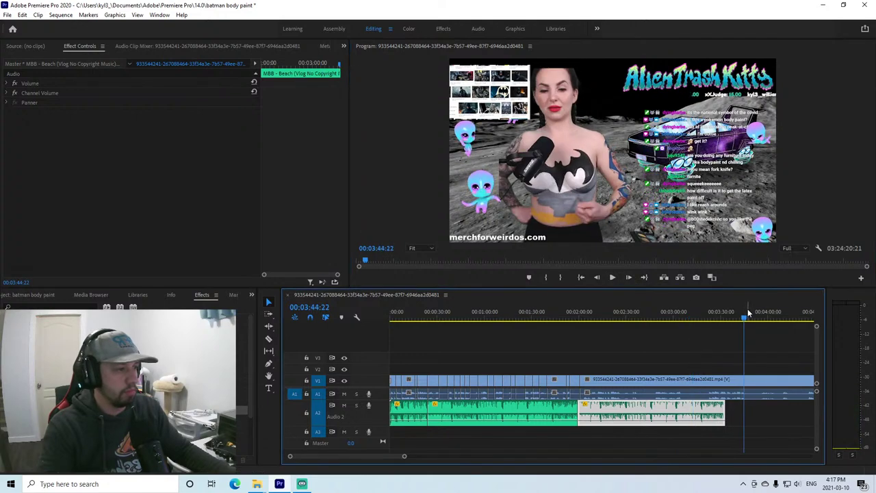
pyautogui.click(612, 277)
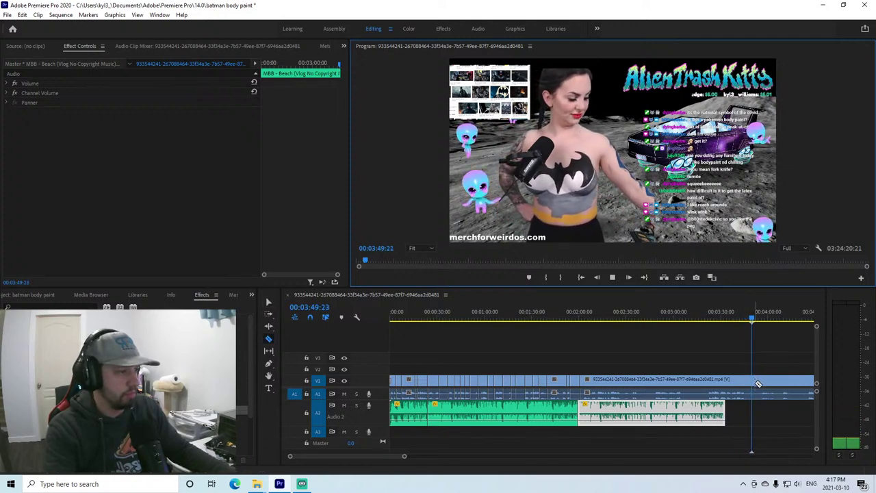
pyautogui.click(759, 382)
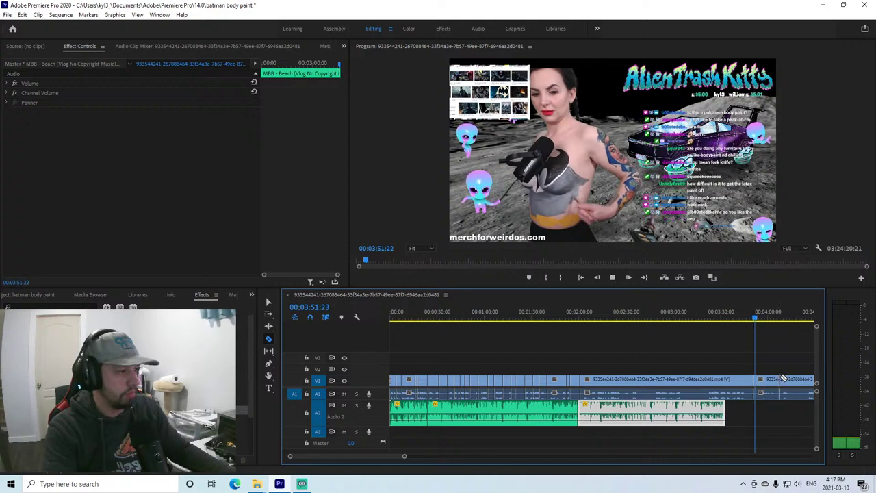
pyautogui.rightClick(721, 380)
pyautogui.click(760, 15)
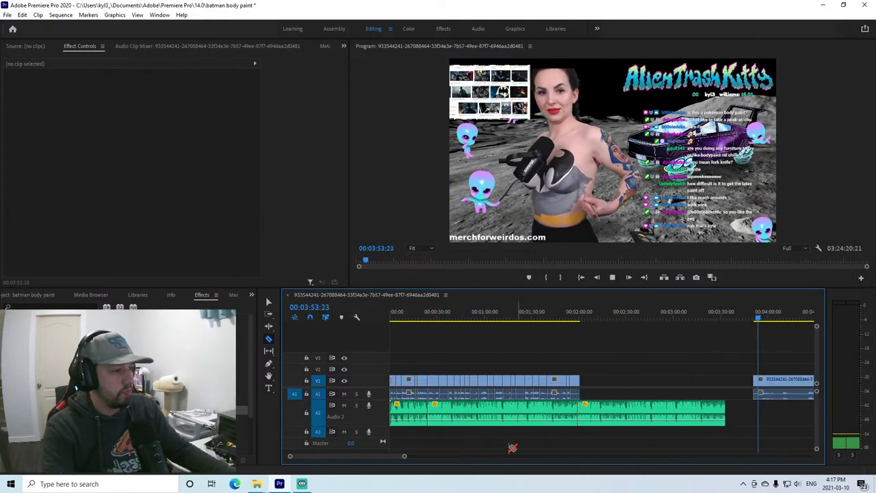
# Skim further through the remaining footage, split the long clip at about 00:05:11, and delete the portion before the split.
pyautogui.moveTo(406, 458); pyautogui.dragTo(767, 457)
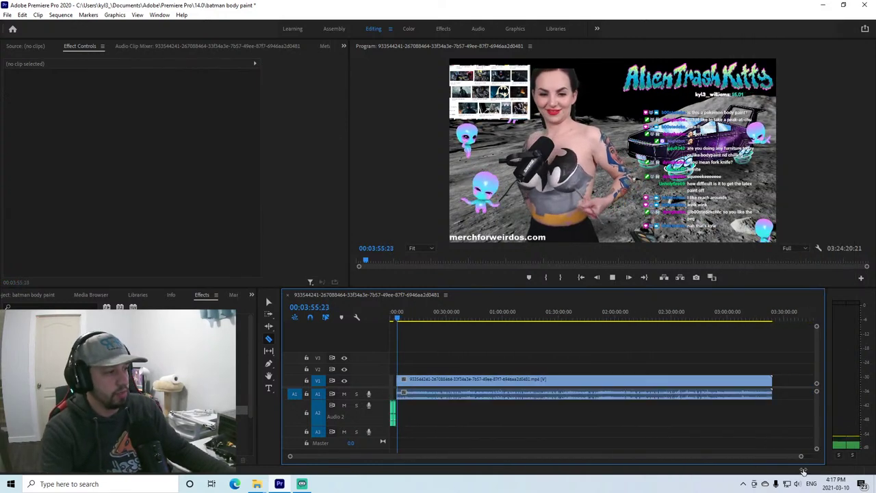
pyautogui.scroll(8, 720, 461)
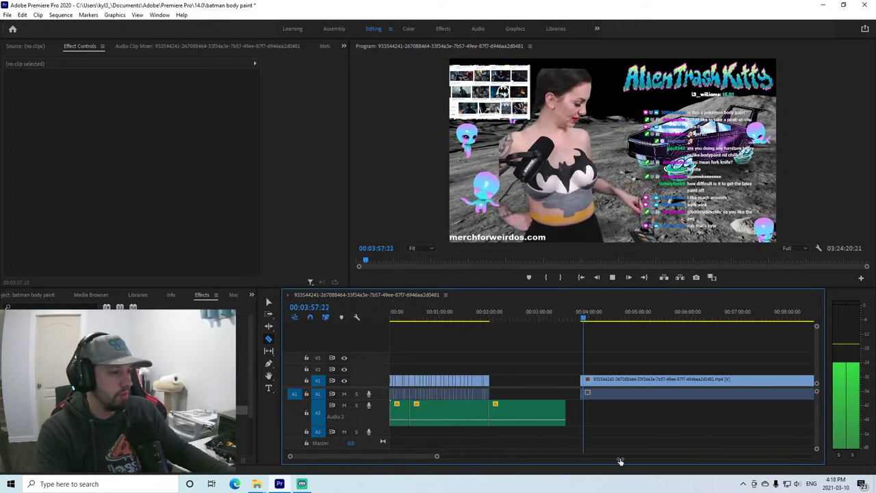
pyautogui.click(609, 317)
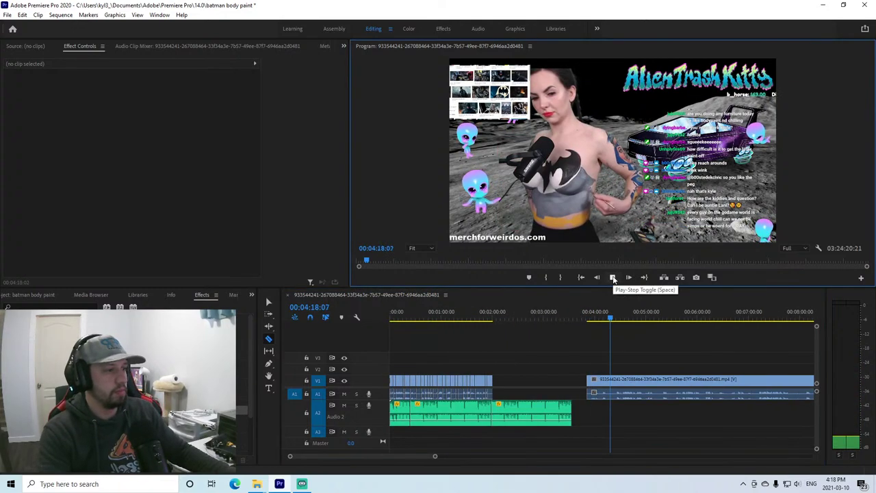
pyautogui.click(658, 313)
pyautogui.click(614, 278)
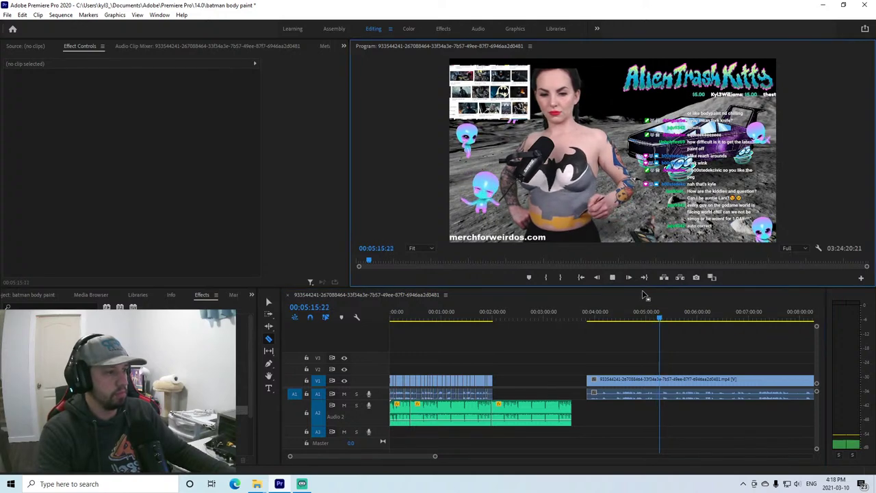
pyautogui.click(657, 390)
pyautogui.press('v')
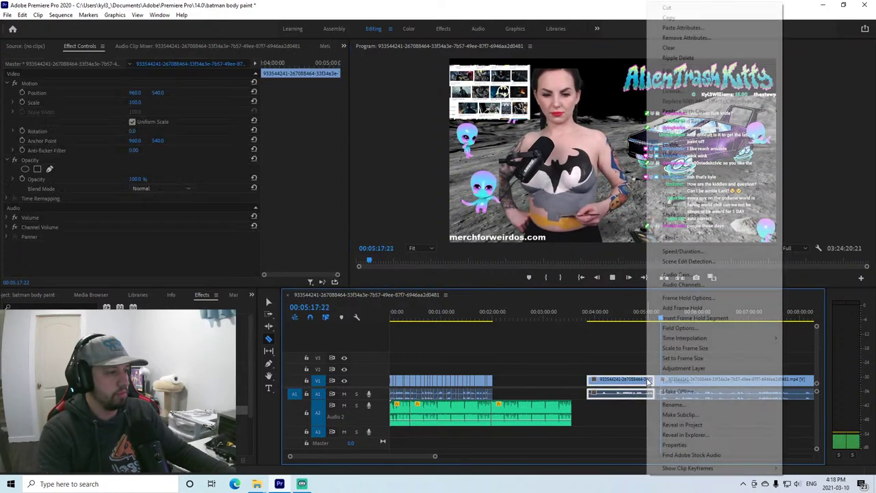
pyautogui.rightClick(589, 383)
pyautogui.rightClick(647, 384)
pyautogui.press('Delete')
# Move the remaining long clip directly after the edited clips on V1 and play the new cut from about 00:01:58.
pyautogui.moveTo(685, 381); pyautogui.dragTo(522, 381)
pyautogui.click(493, 312)
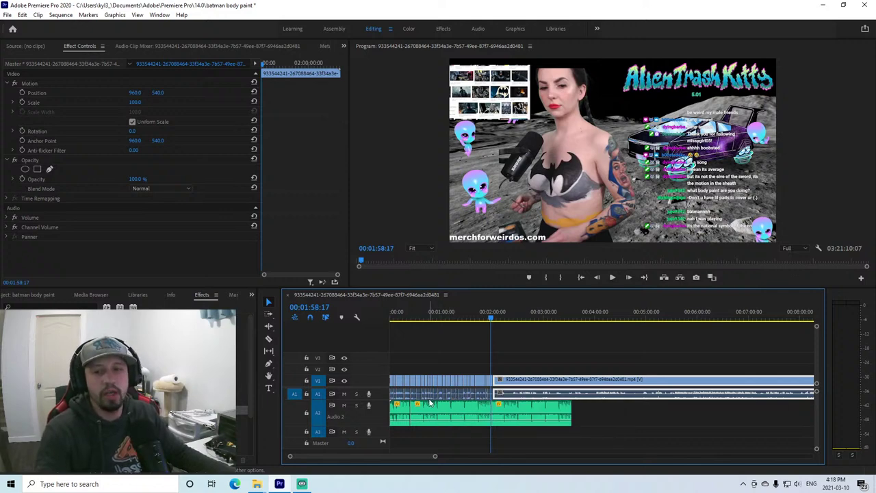
pyautogui.click(606, 277)
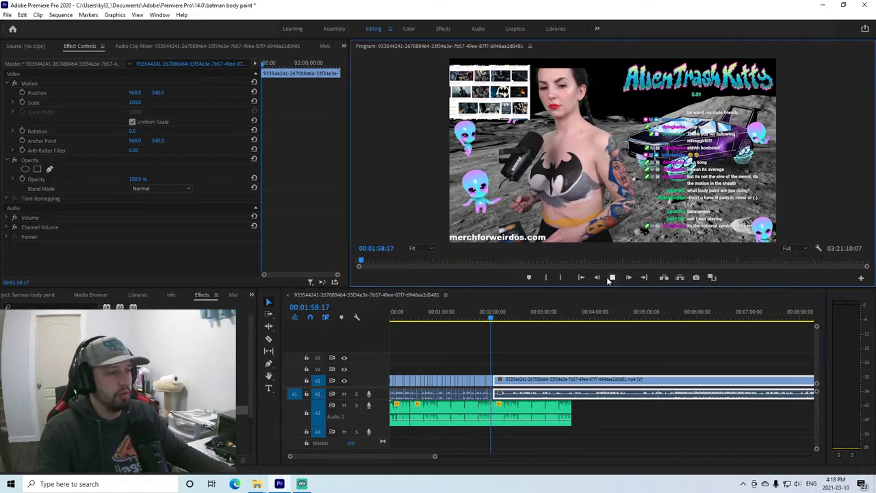
pyautogui.scroll(2, 413, 457)
pyautogui.scroll(-1, 413, 457)
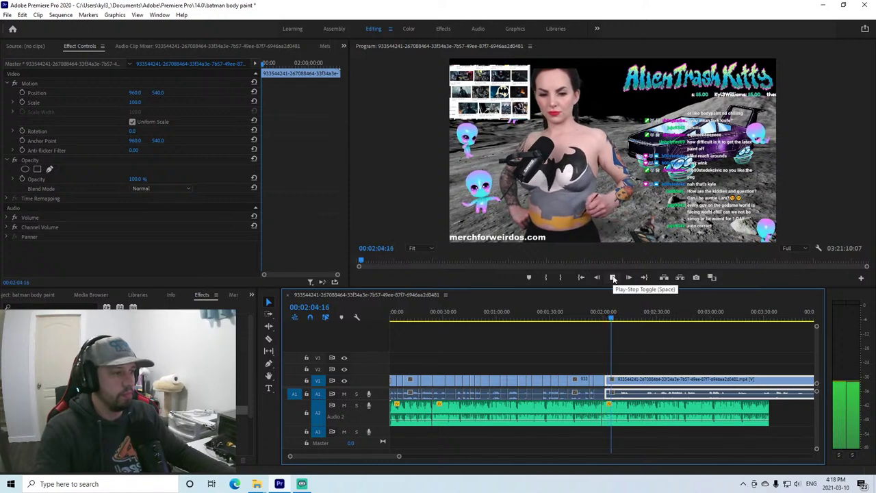
# Split the long clip at 00:02:05:28 and again at about 00:03:01, and delete the footage between the two splits.
pyautogui.click(613, 278)
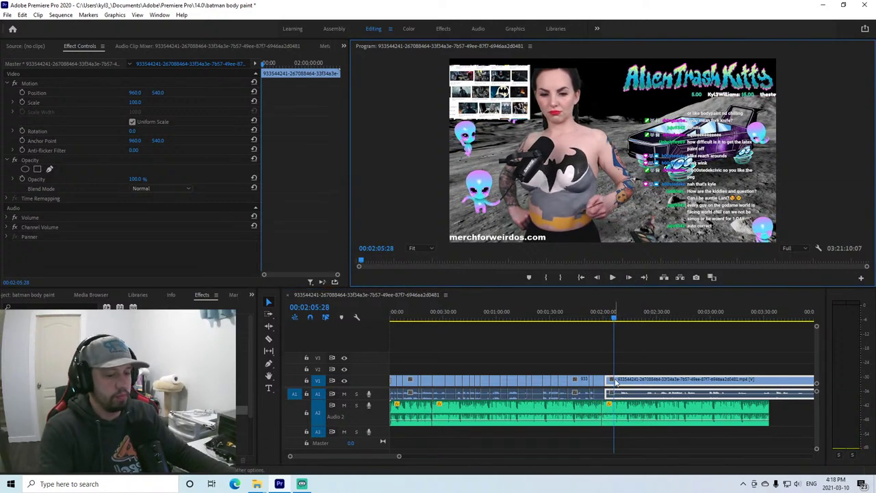
pyautogui.moveTo(621, 385); pyautogui.dragTo(600, 389)
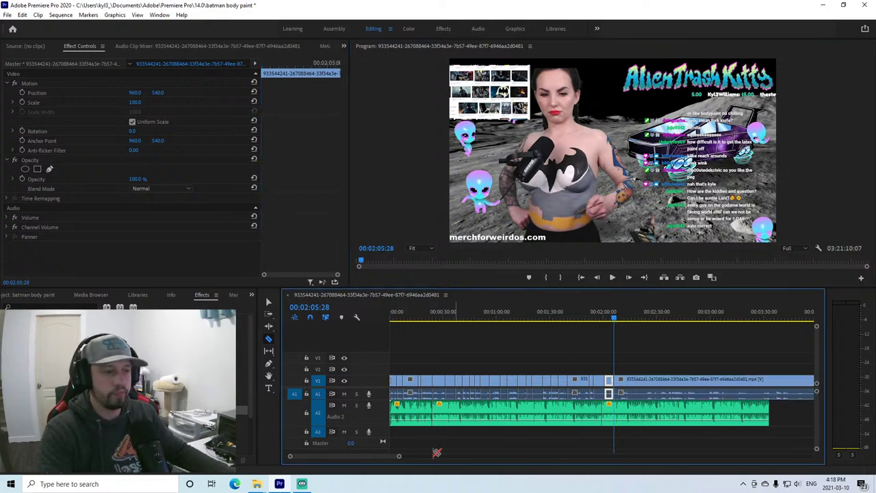
pyautogui.moveTo(399, 456); pyautogui.dragTo(442, 456)
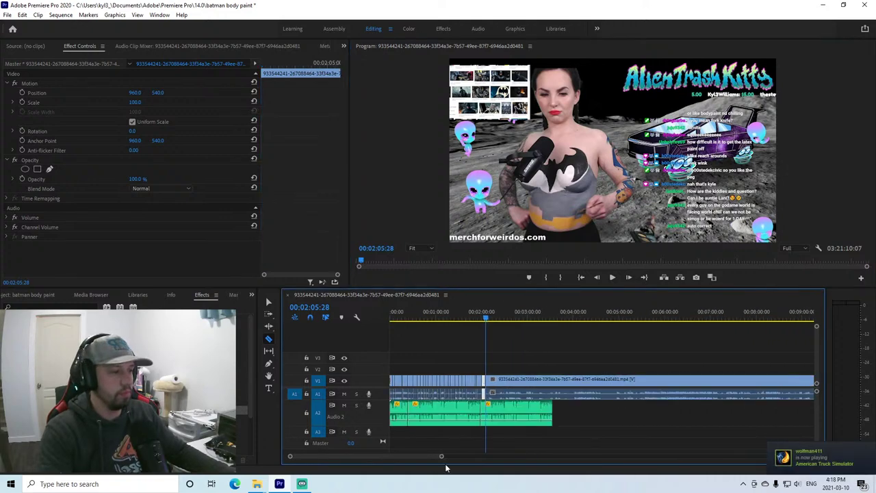
pyautogui.click(527, 312)
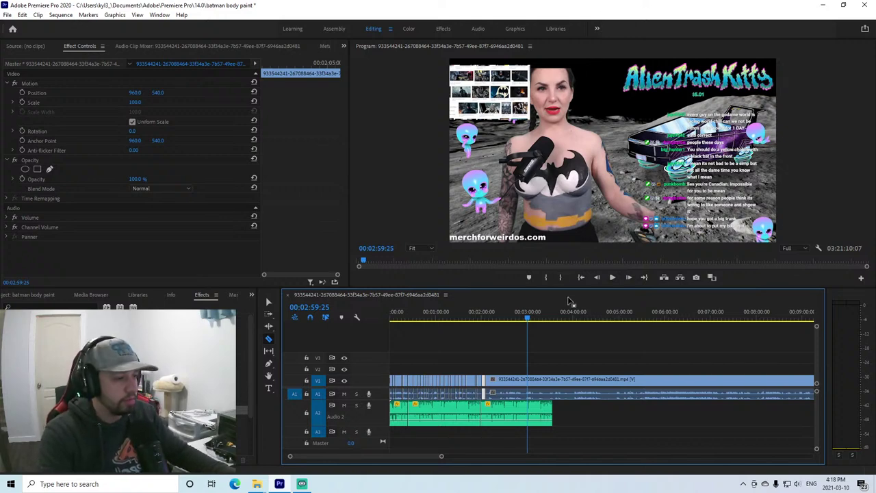
pyautogui.click(612, 278)
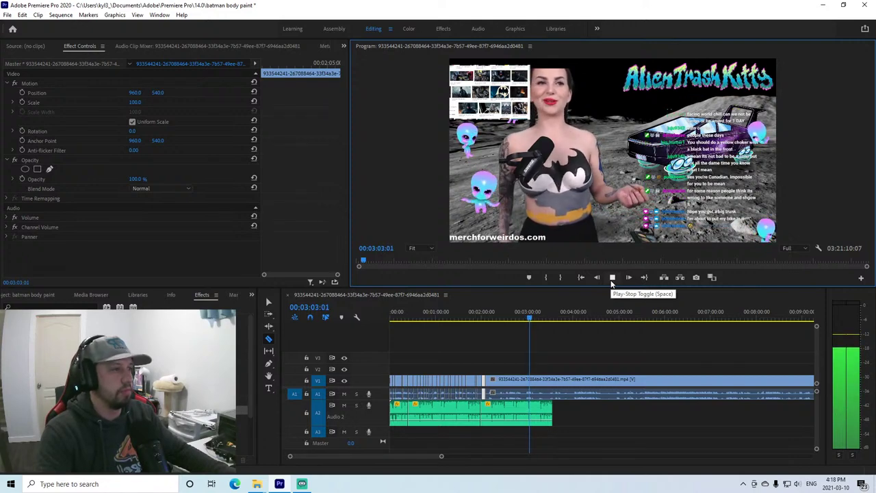
pyautogui.press('space')
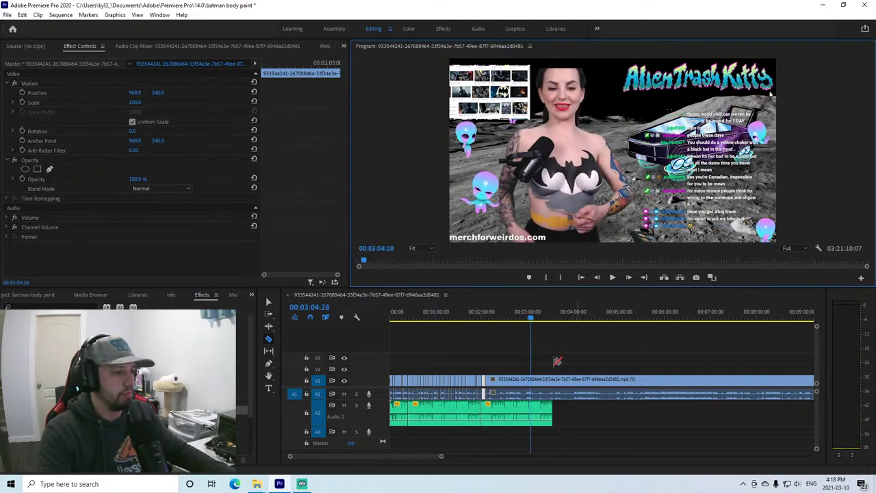
pyautogui.scroll(3, 441, 458)
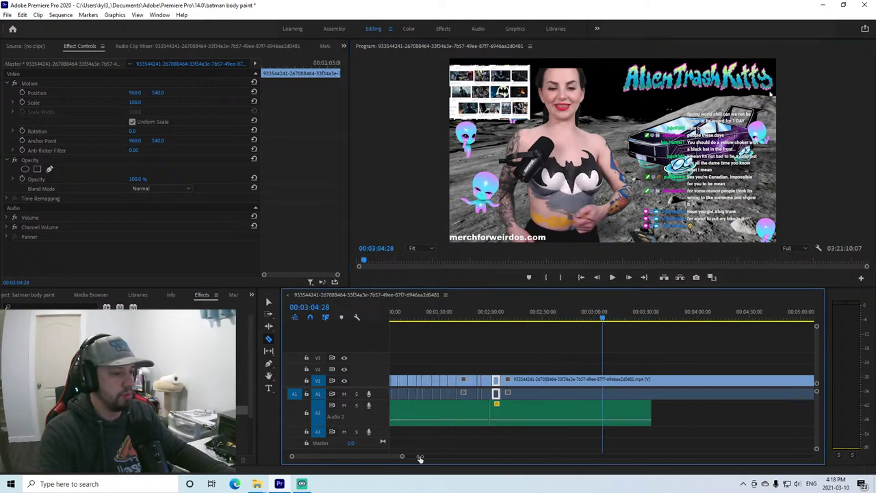
pyautogui.rightClick(587, 381)
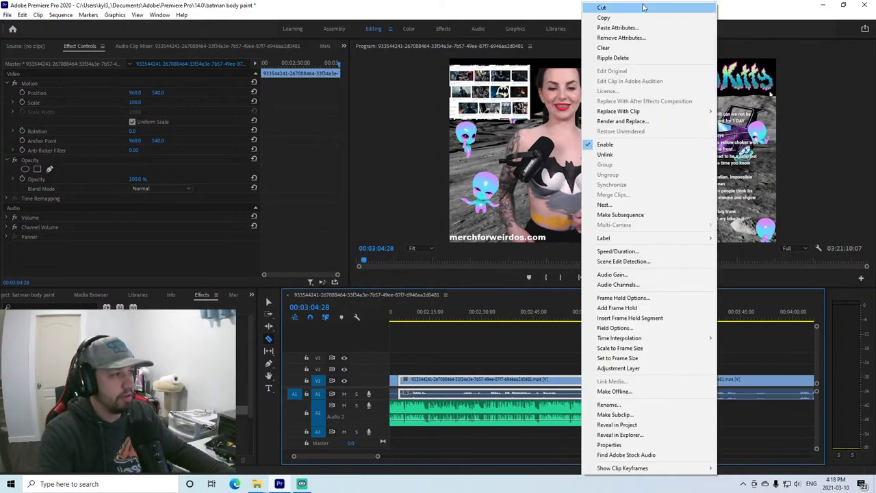
pyautogui.click(600, 5)
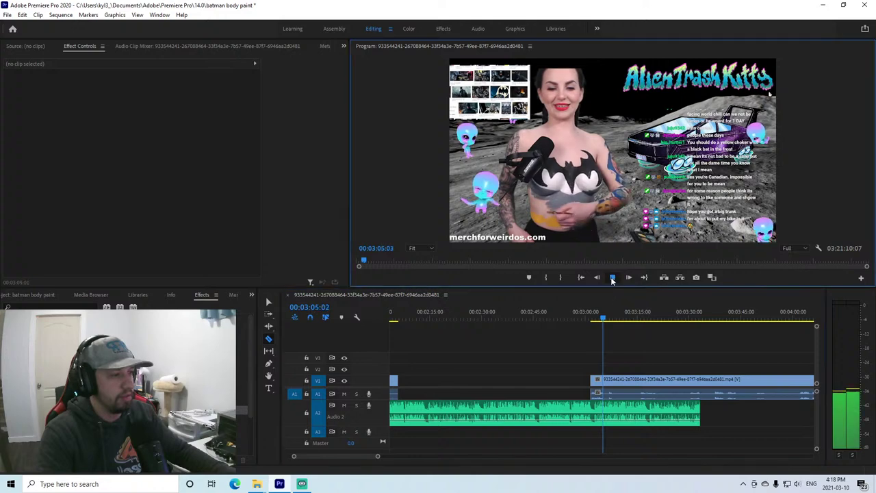
# Move the short clip ending at about 00:03:05 directly after the edited clips on V1, and set its Scale to 273 and Position to 1700, 1315.
pyautogui.moveTo(600, 381); pyautogui.dragTo(404, 382)
pyautogui.click(408, 316)
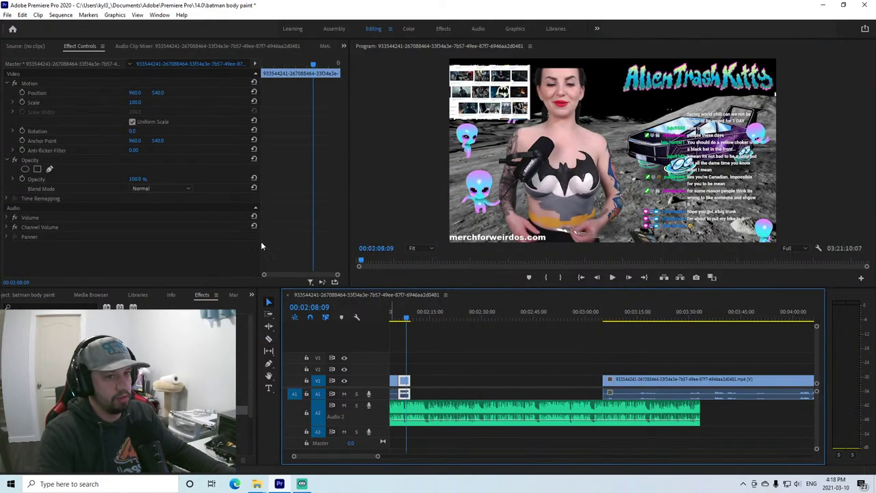
pyautogui.moveTo(134, 102); pyautogui.dragTo(237, 92)
pyautogui.moveTo(159, 93); pyautogui.dragTo(269, 248)
# Split the A2 music at the zoomed clip's start, shift the remainder to that clip's end, and play the punch-in to check the pause.
pyautogui.click(407, 410)
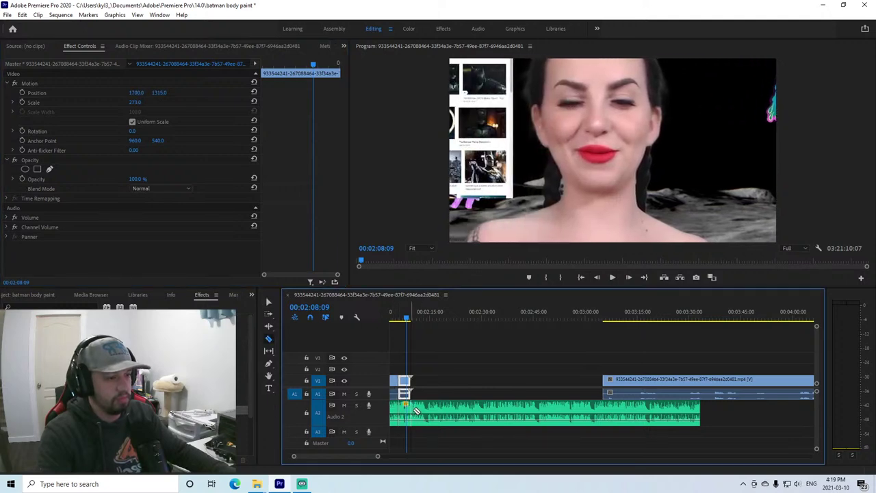
pyautogui.press('v')
pyautogui.moveTo(414, 409); pyautogui.dragTo(432, 411)
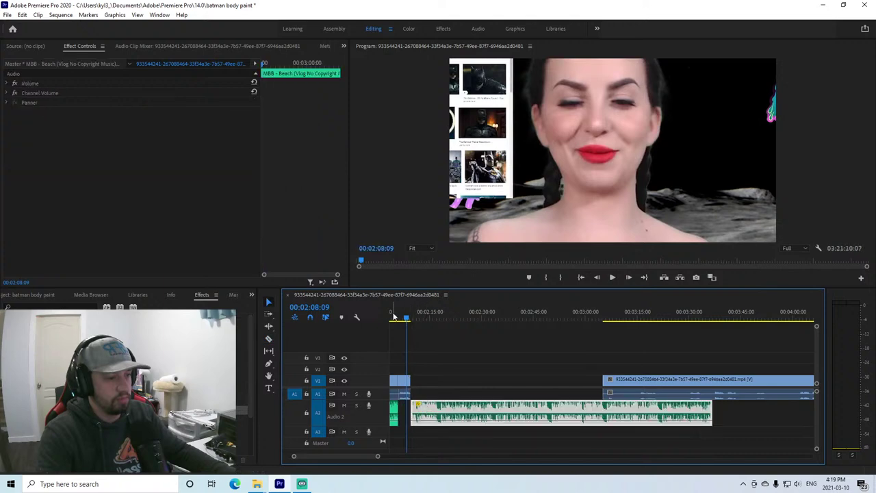
pyautogui.click(393, 313)
pyautogui.click(612, 277)
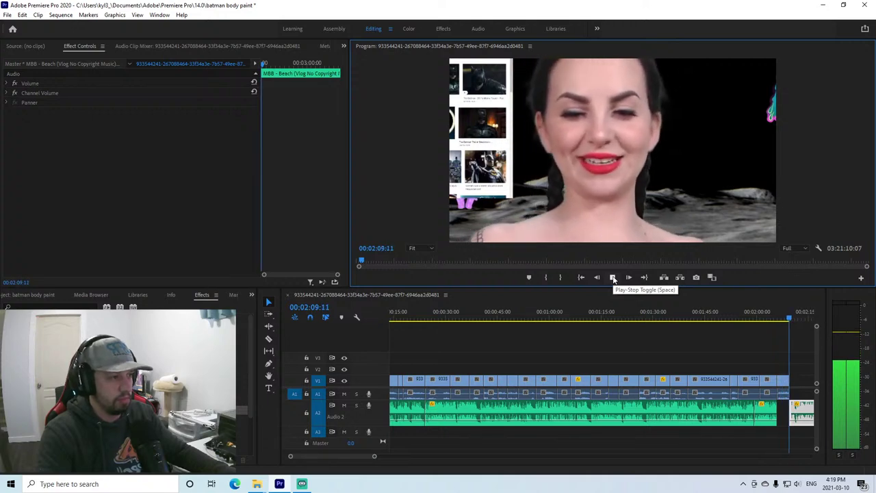
pyautogui.click(613, 278)
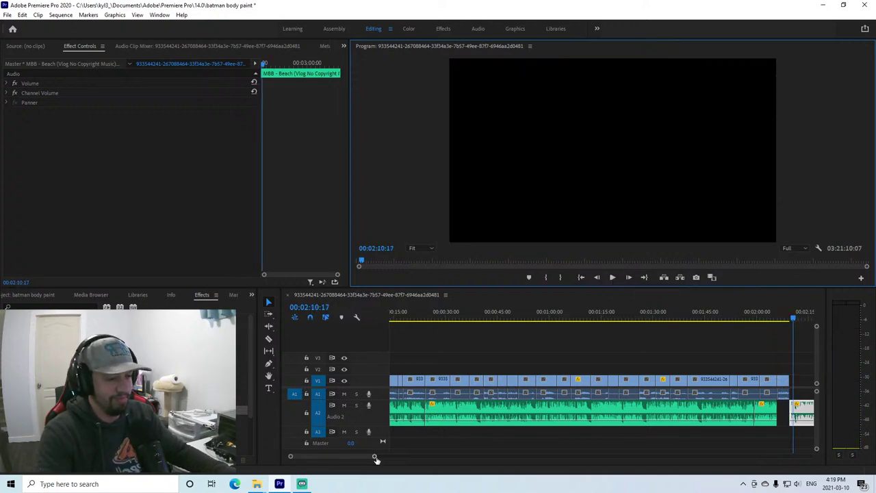
# Ripple delete the V1 gap between the zoomed clip and the remaining long clip.
pyautogui.moveTo(376, 458); pyautogui.dragTo(401, 457)
pyautogui.rightClick(621, 381)
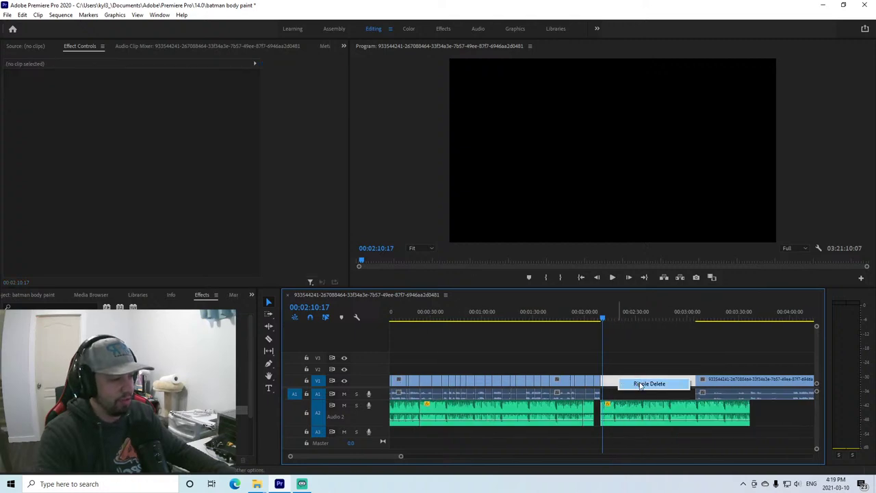
pyautogui.click(640, 384)
# Skim and play the remaining long clip from about 00:02:55 to 00:05:37, looking for the next moment worth keeping.
pyautogui.click(679, 311)
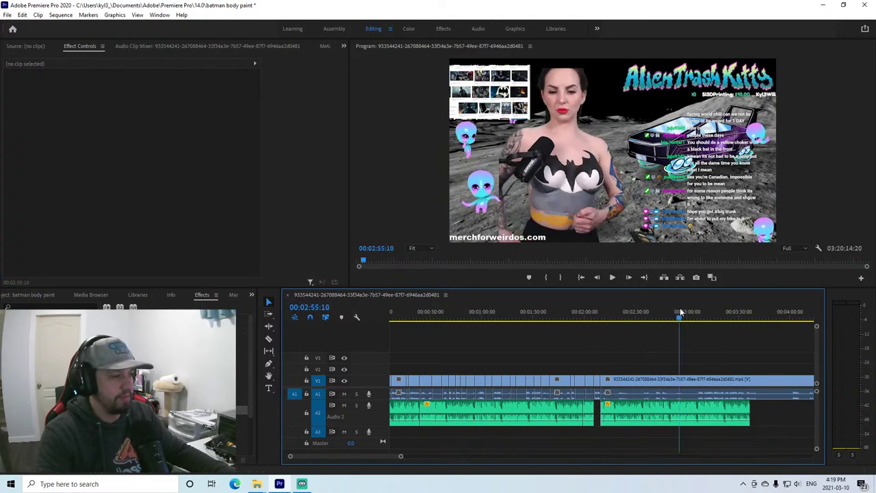
pyautogui.press('space')
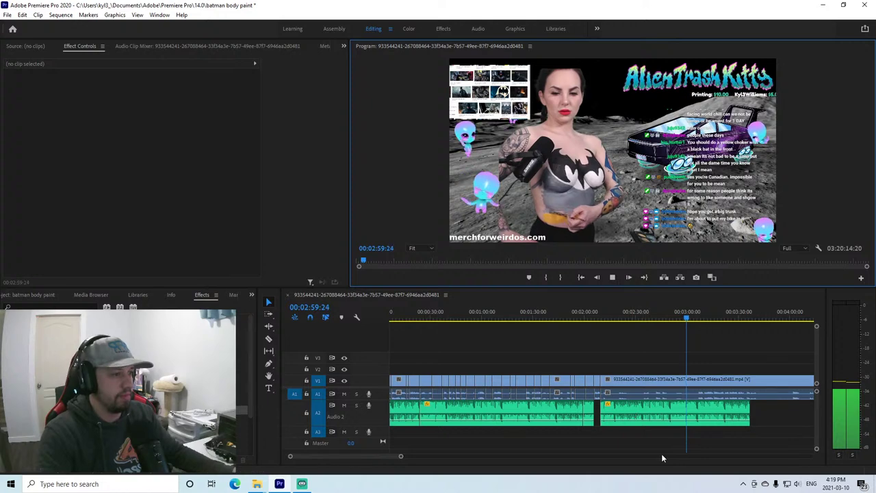
pyautogui.click(764, 315)
pyautogui.press('space')
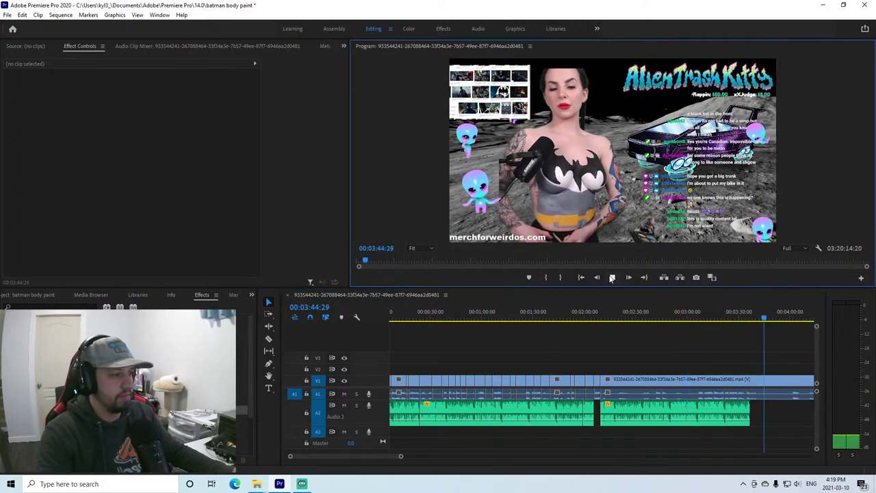
pyautogui.moveTo(400, 456); pyautogui.dragTo(449, 457)
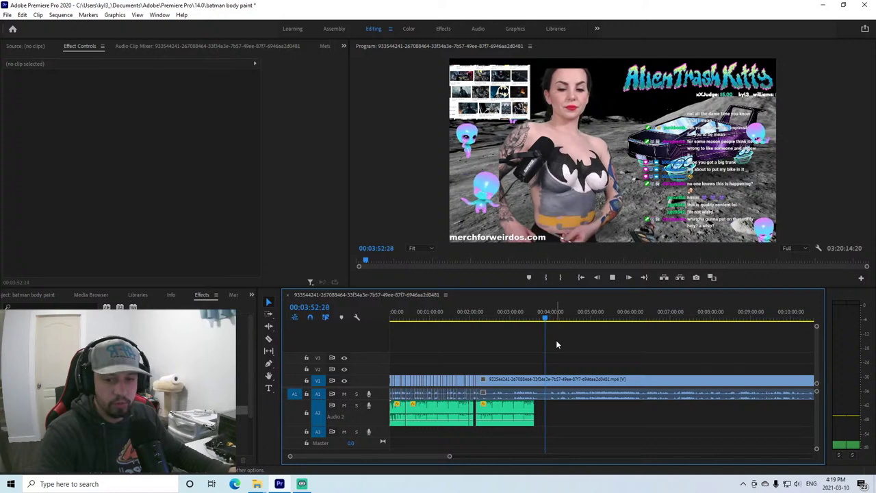
pyautogui.click(612, 277)
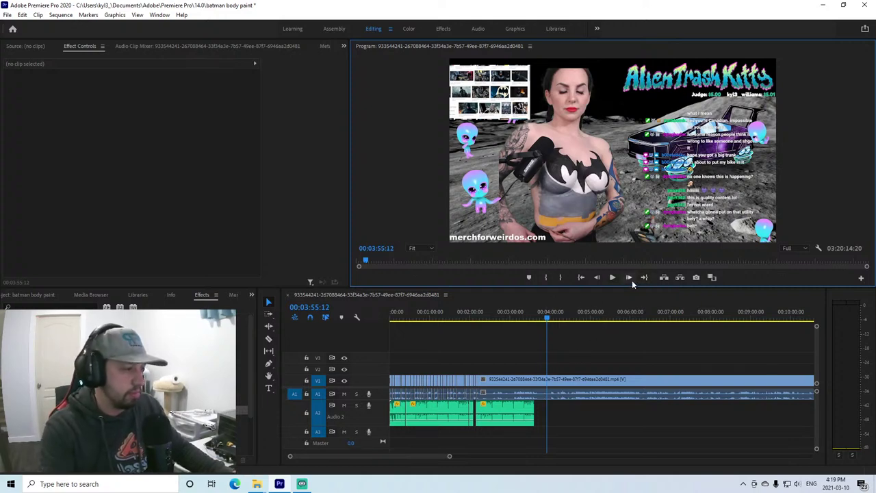
pyautogui.click(612, 277)
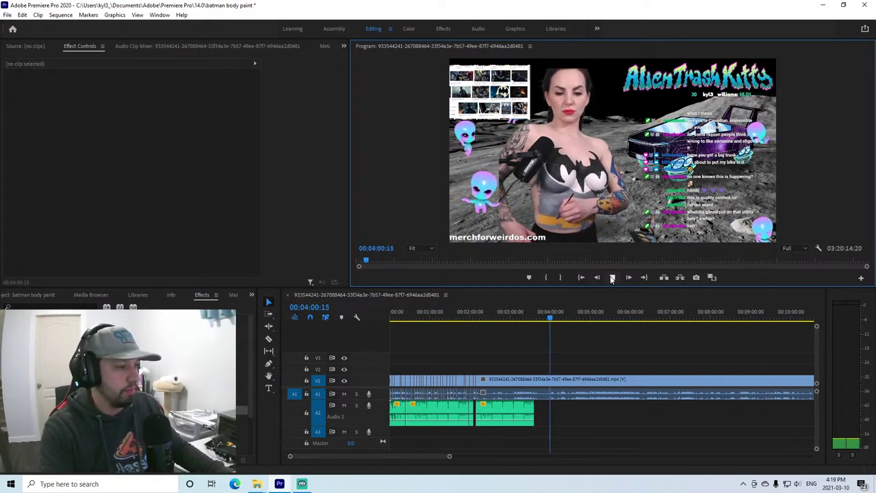
pyautogui.moveTo(449, 456); pyautogui.dragTo(436, 459)
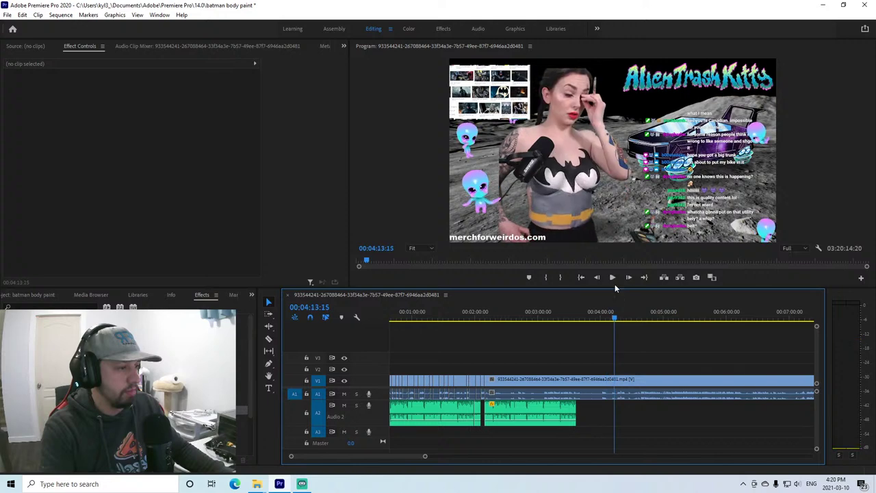
pyautogui.click(641, 311)
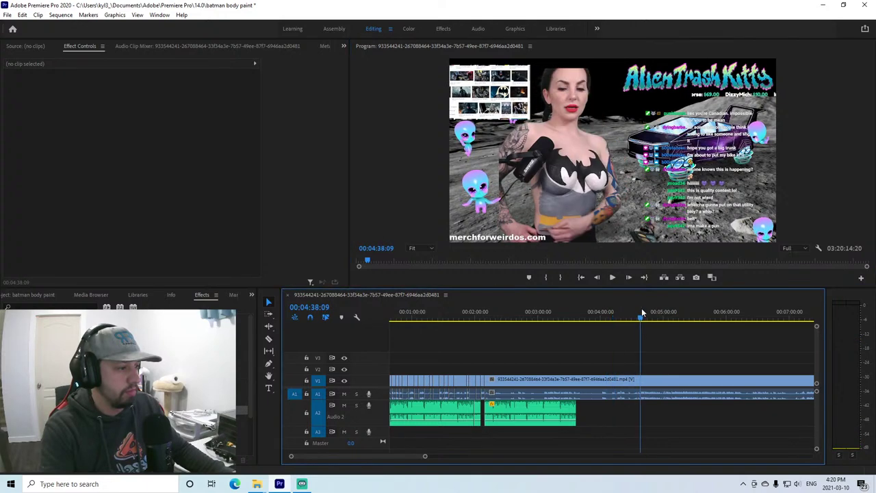
pyautogui.click(612, 277)
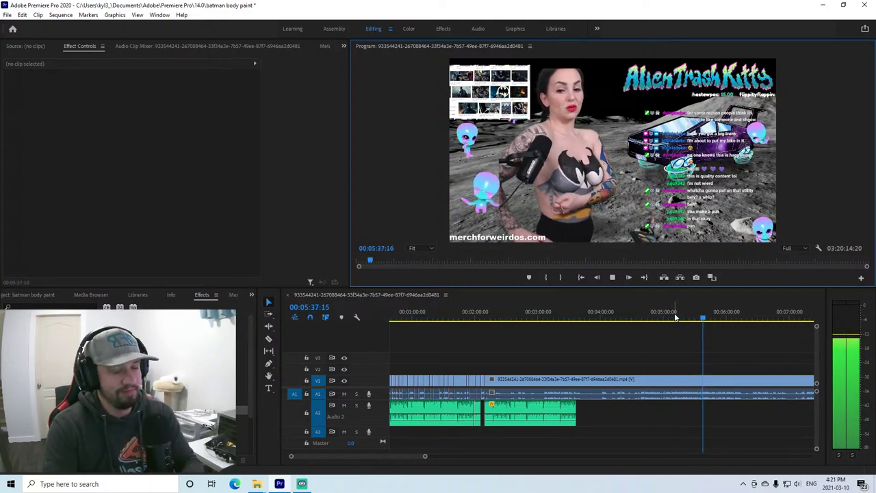
# Skim and play the remaining long clip from about 00:05:50 to 00:07:48, looking for the next moment worth keeping.
pyautogui.click(719, 314)
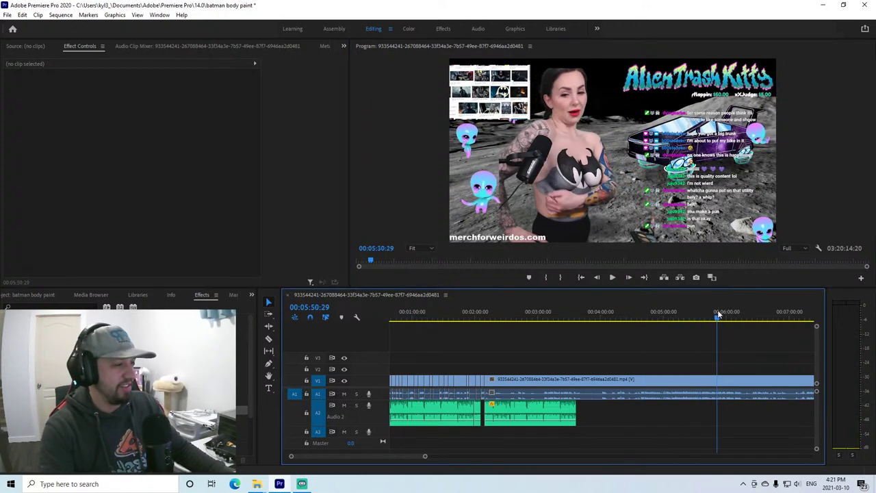
pyautogui.click(613, 278)
pyautogui.click(745, 317)
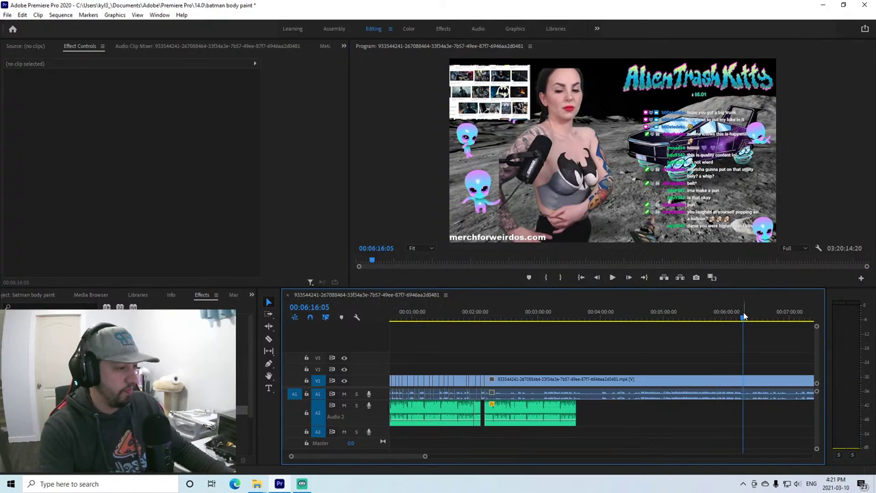
pyautogui.click(612, 277)
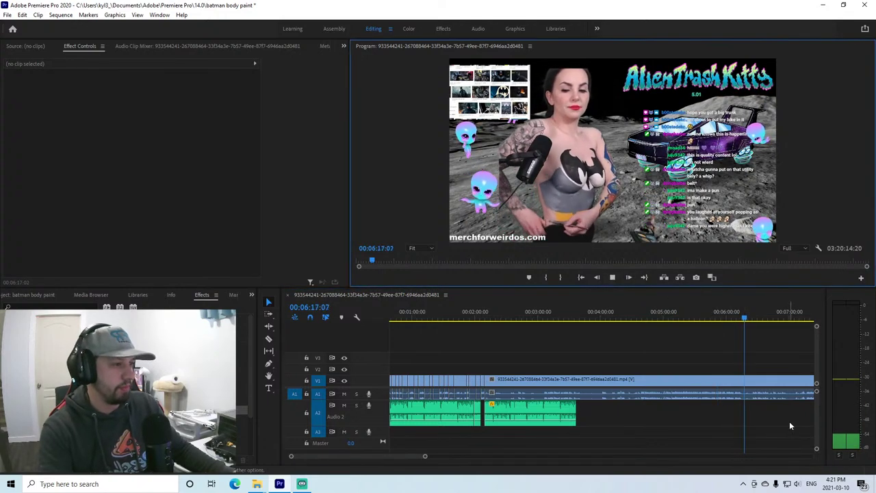
pyautogui.click(787, 317)
pyautogui.click(790, 317)
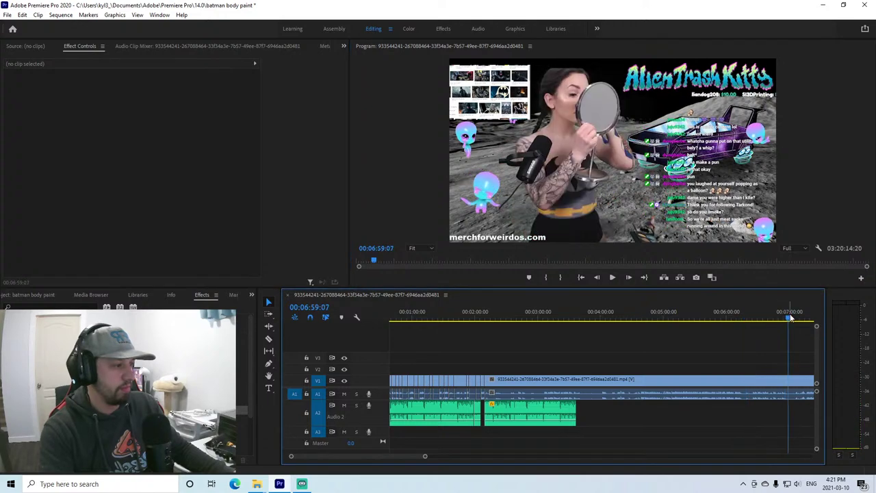
pyautogui.click(752, 319)
pyautogui.click(612, 277)
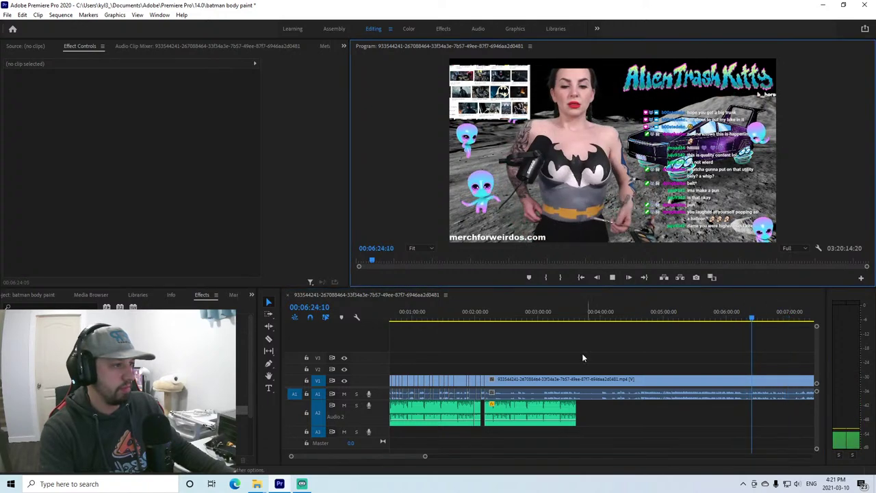
pyautogui.scroll(2, 416, 458)
pyautogui.scroll(-2, 416, 458)
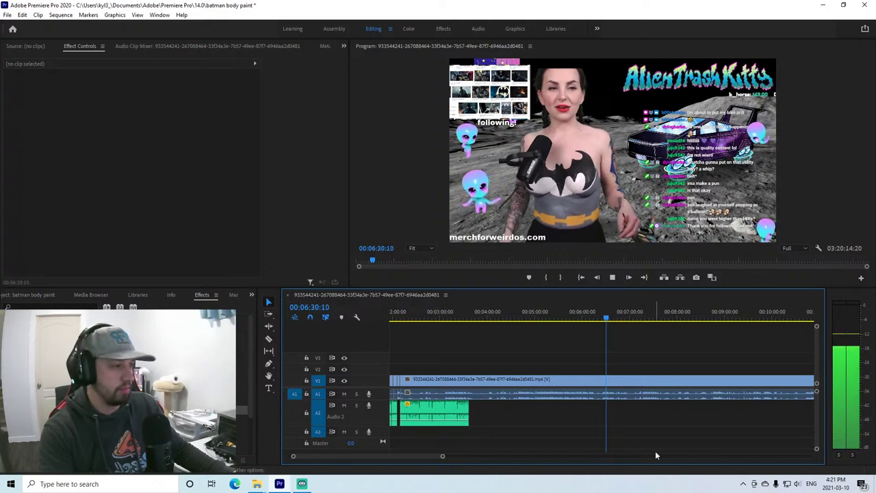
pyautogui.click(634, 314)
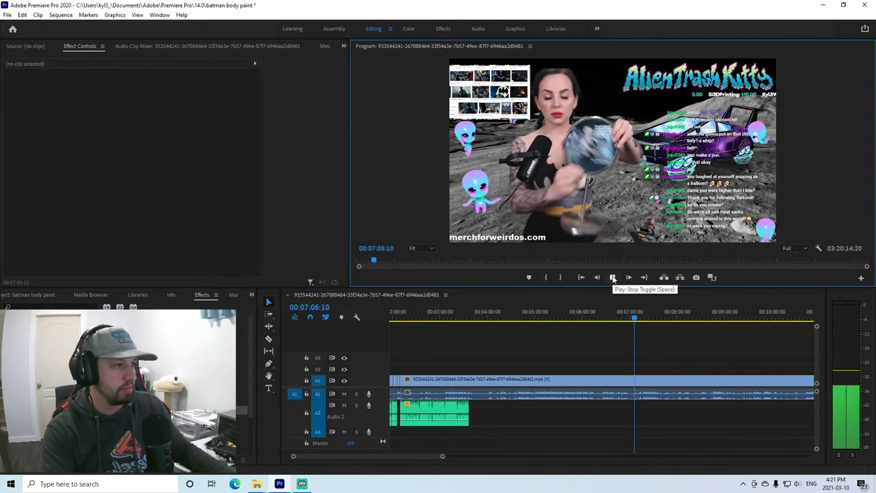
pyautogui.click(644, 314)
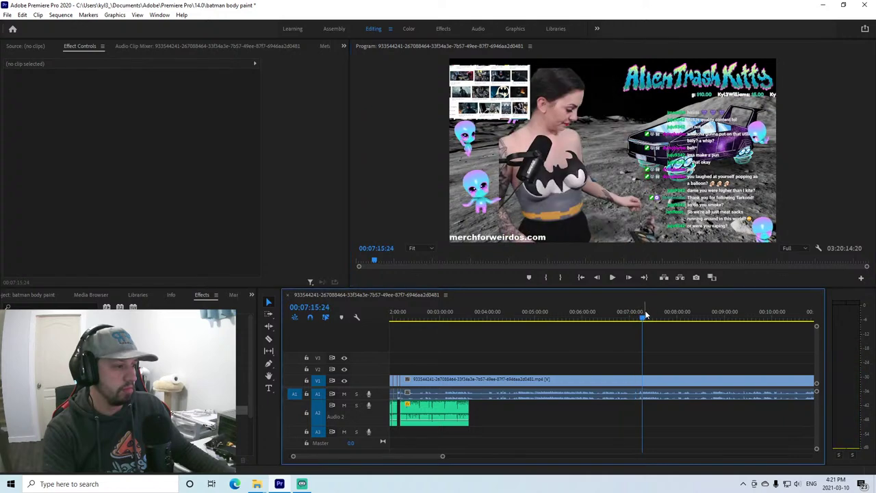
pyautogui.click(614, 280)
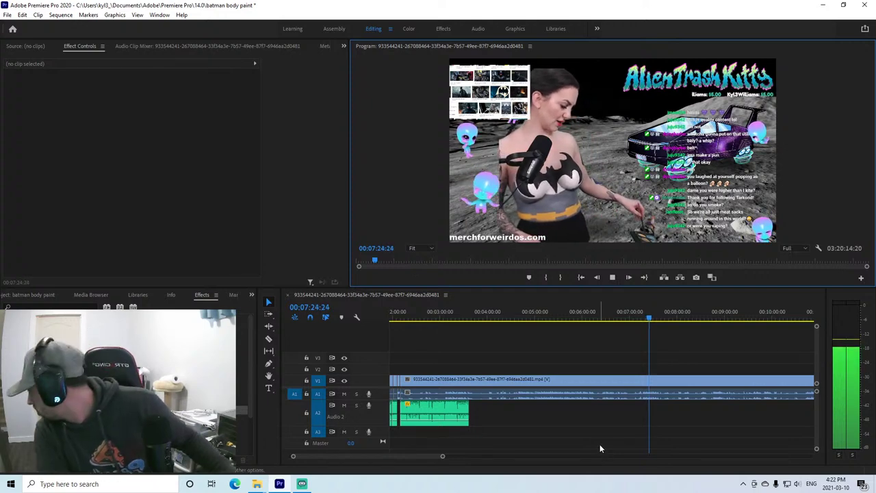
pyautogui.click(662, 314)
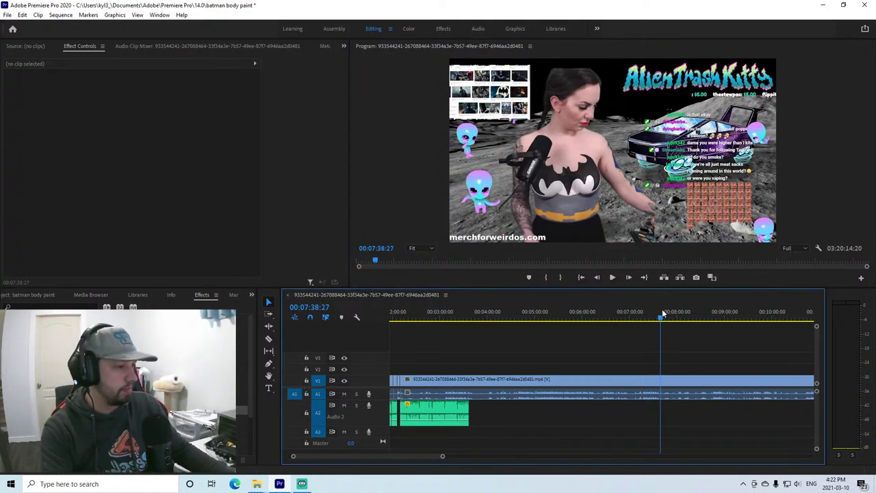
pyautogui.moveTo(662, 313); pyautogui.dragTo(665, 314)
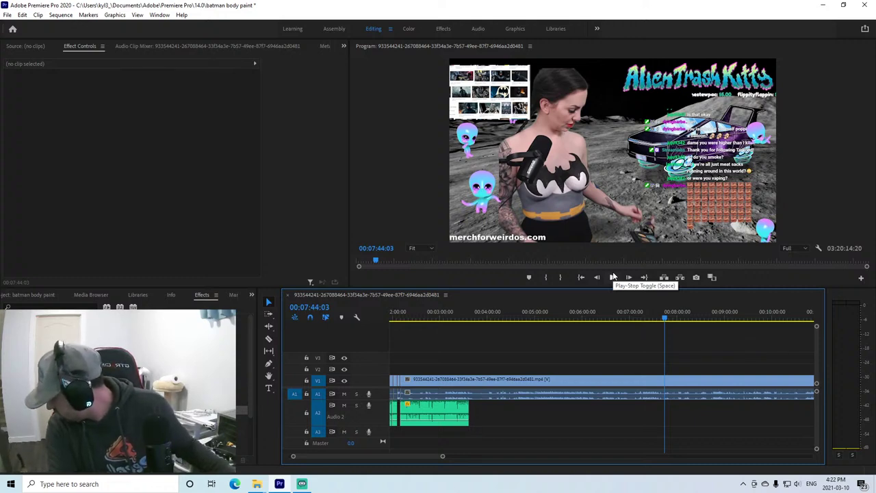
pyautogui.click(614, 276)
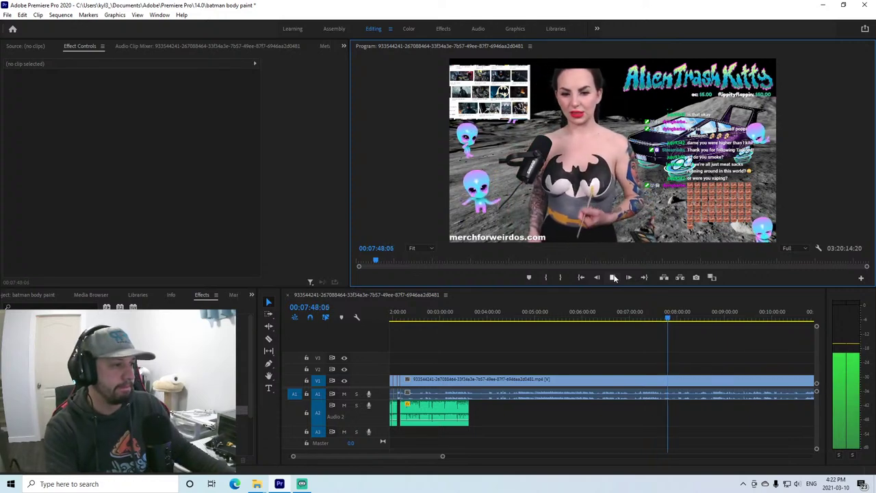
# Split the long clip at about 00:07:41, remove the unused footage before it, and move the remainder directly after the edited clips.
pyautogui.press('c')
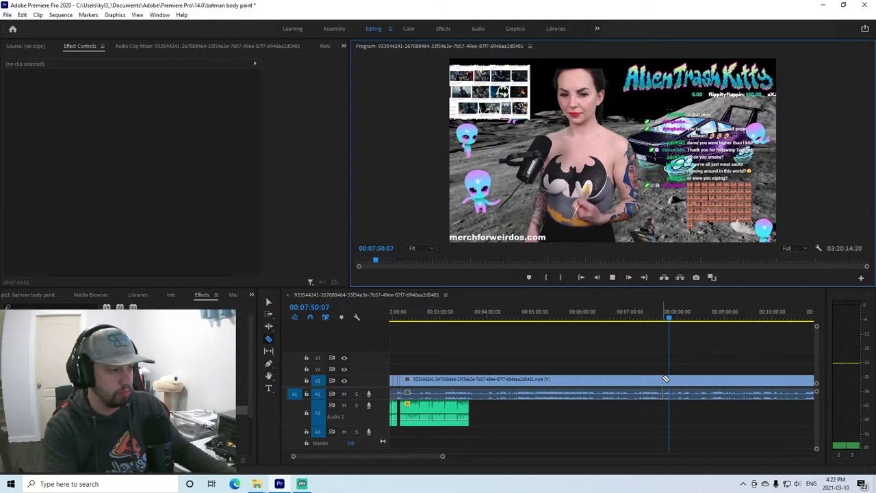
pyautogui.click(664, 378)
pyautogui.press('v')
pyautogui.rightClick(660, 379)
pyautogui.click(684, 55)
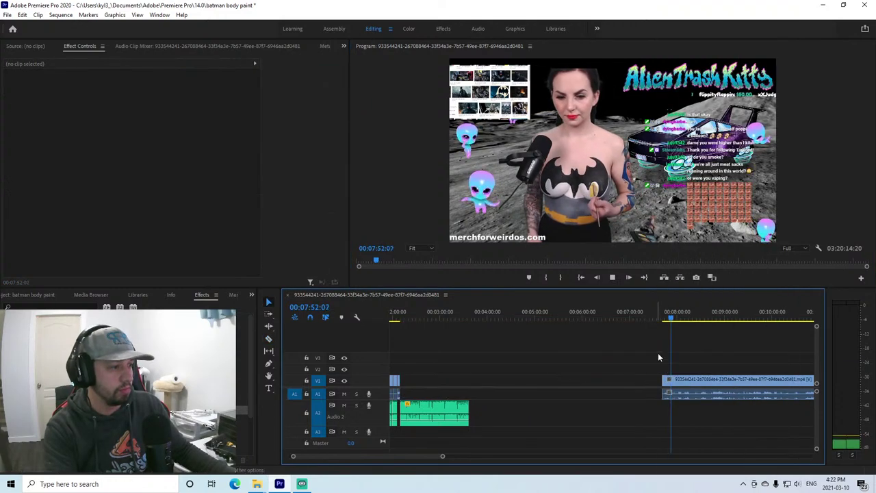
pyautogui.moveTo(669, 380); pyautogui.dragTo(496, 380)
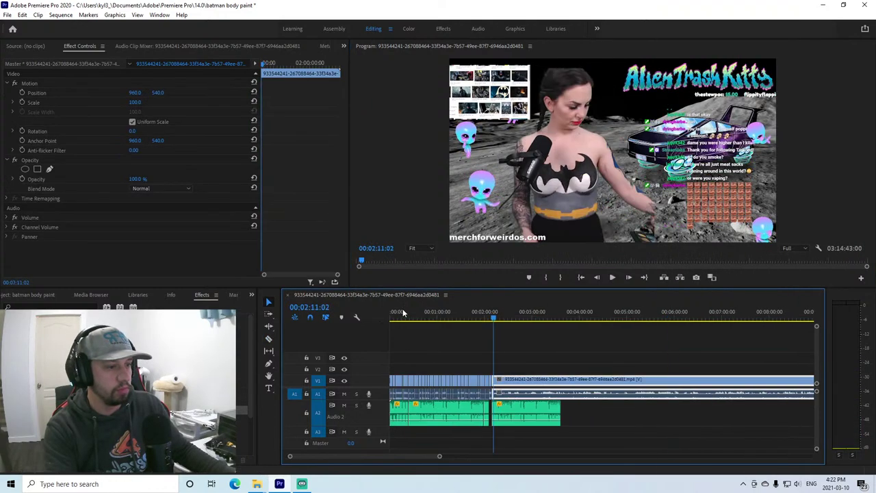
# Play the new join, trim the long clip's start up to about 00:02:14, and move the remainder against the zoomed clip.
pyautogui.click(487, 313)
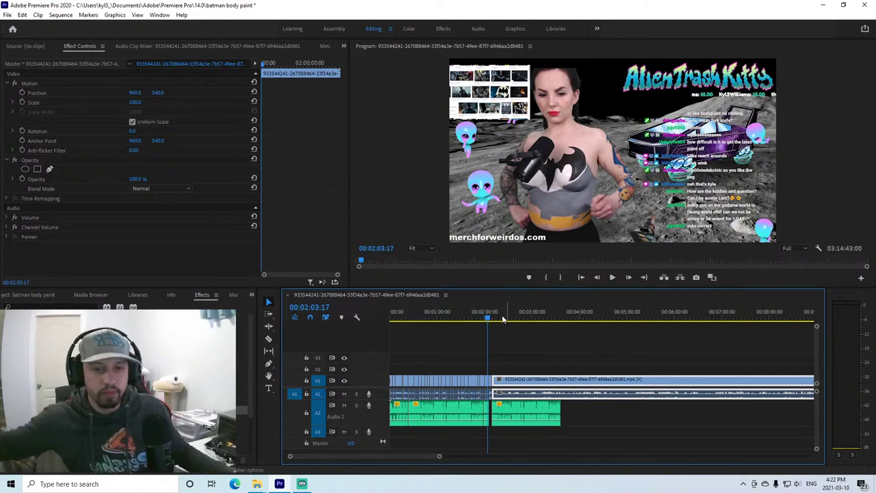
pyautogui.click(611, 278)
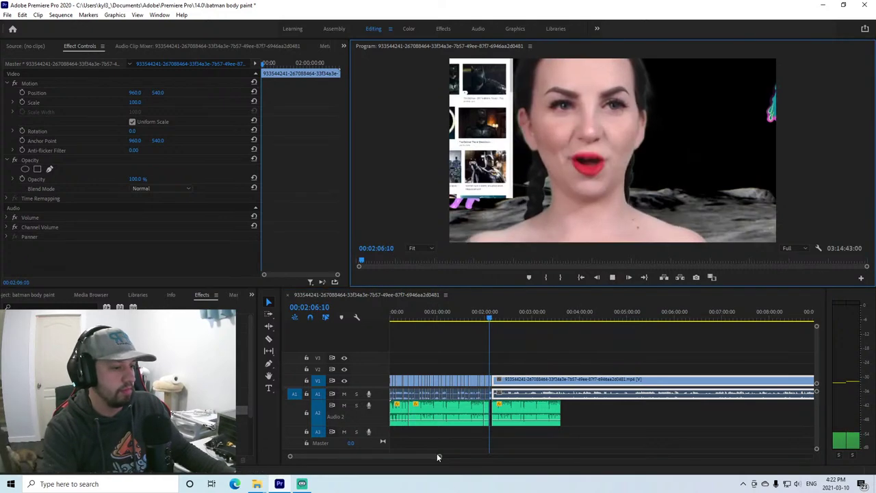
pyautogui.moveTo(440, 456); pyautogui.dragTo(331, 457)
pyautogui.press('c')
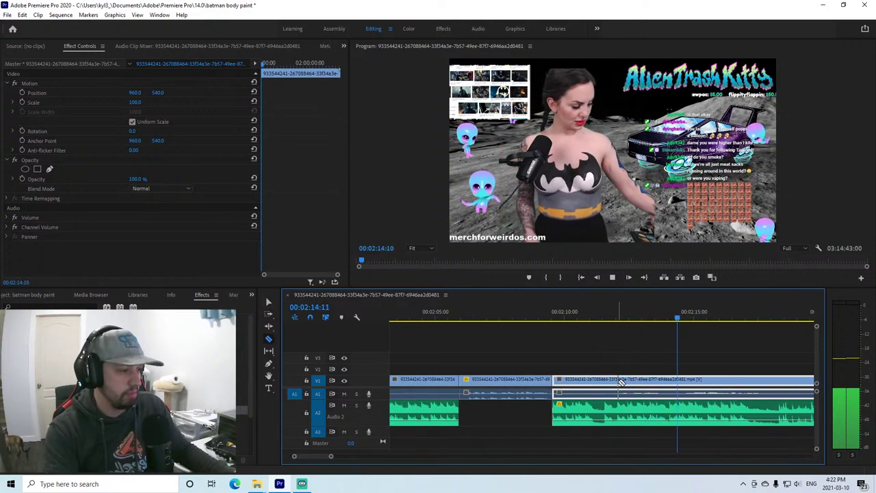
pyautogui.click(676, 382)
pyautogui.rightClick(676, 382)
pyautogui.click(717, 7)
pyautogui.click(611, 277)
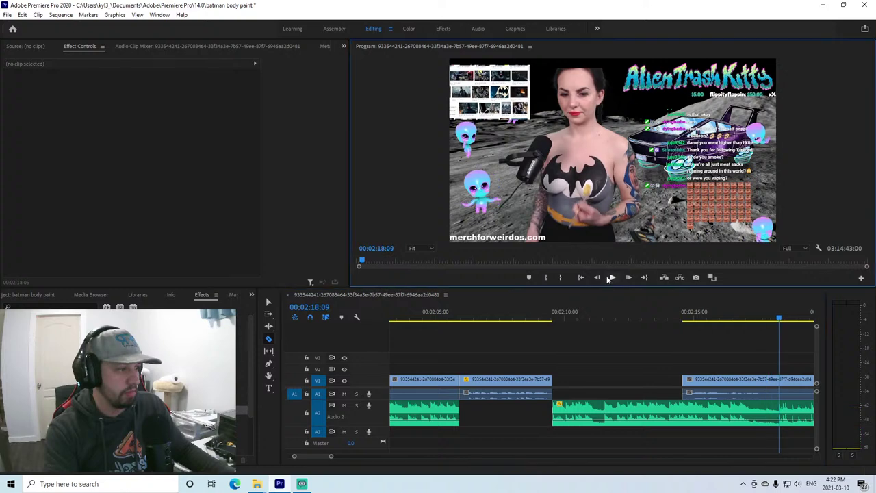
pyautogui.moveTo(708, 382); pyautogui.dragTo(579, 382)
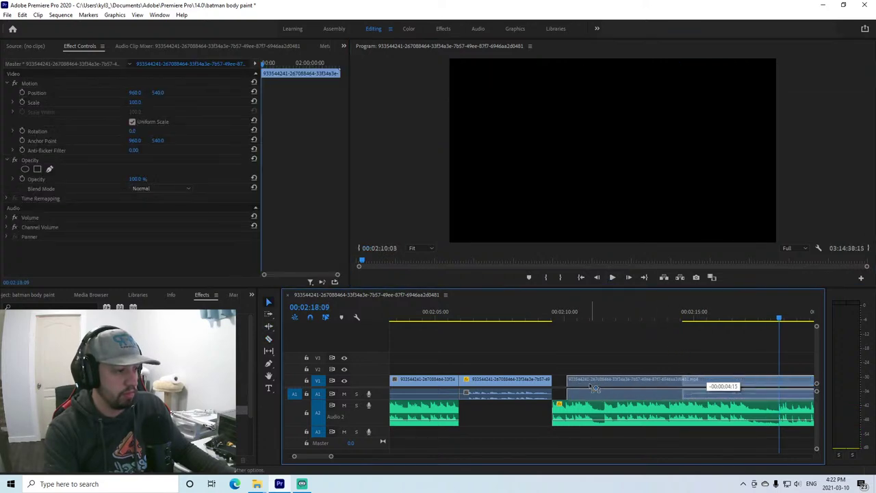
# Play across the join and split the long clip at about 00:02:22 to end the kept segment.
pyautogui.click(546, 312)
pyautogui.click(612, 278)
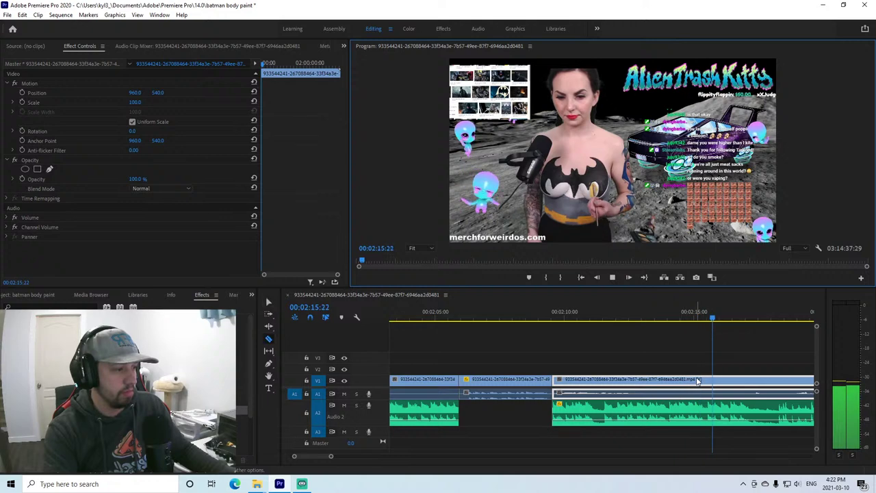
pyautogui.press('c')
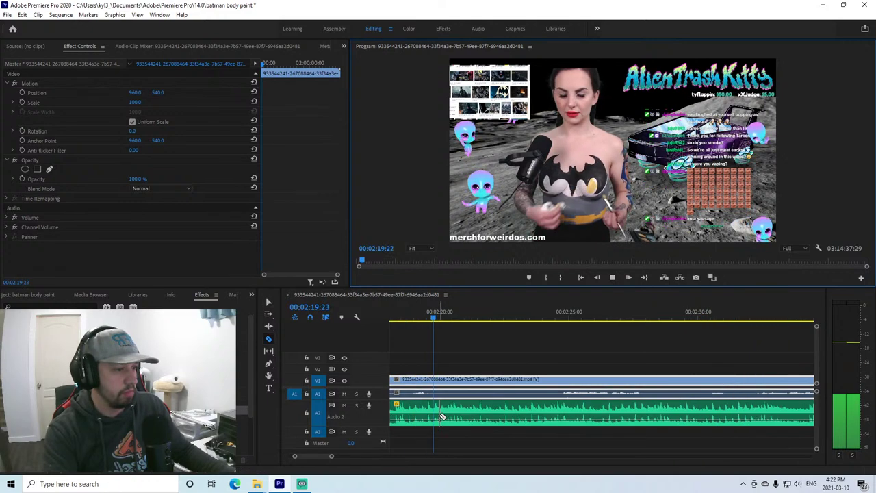
pyautogui.click(499, 383)
# Skim the long clip, remove its footage between about 00:02:22 and 00:04:40, and move the remainder against the kept segment.
pyautogui.moveTo(333, 457); pyautogui.dragTo(417, 456)
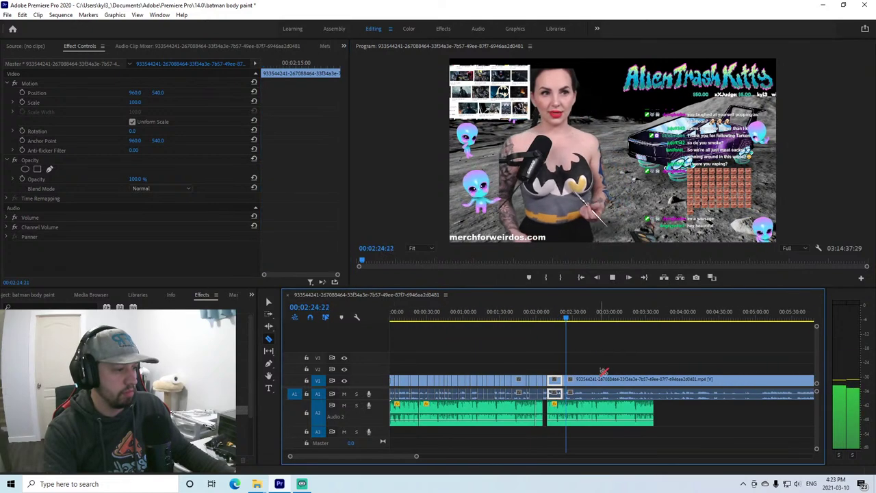
pyautogui.click(614, 313)
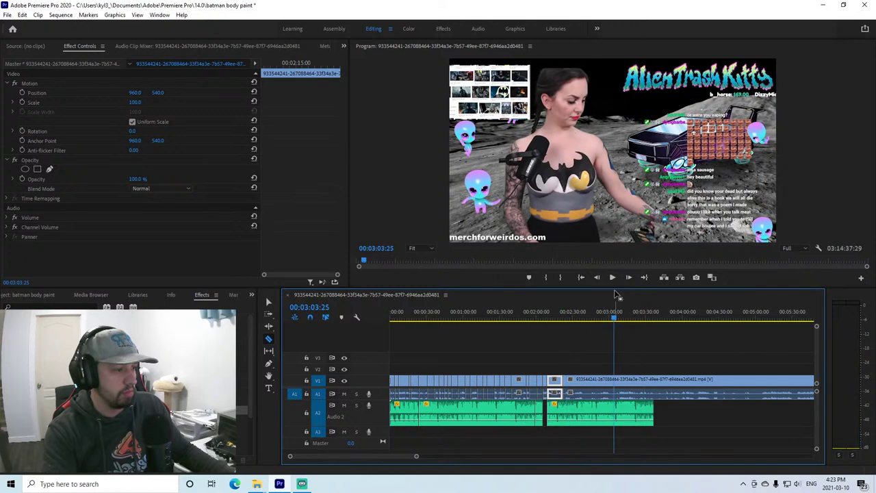
pyautogui.click(651, 312)
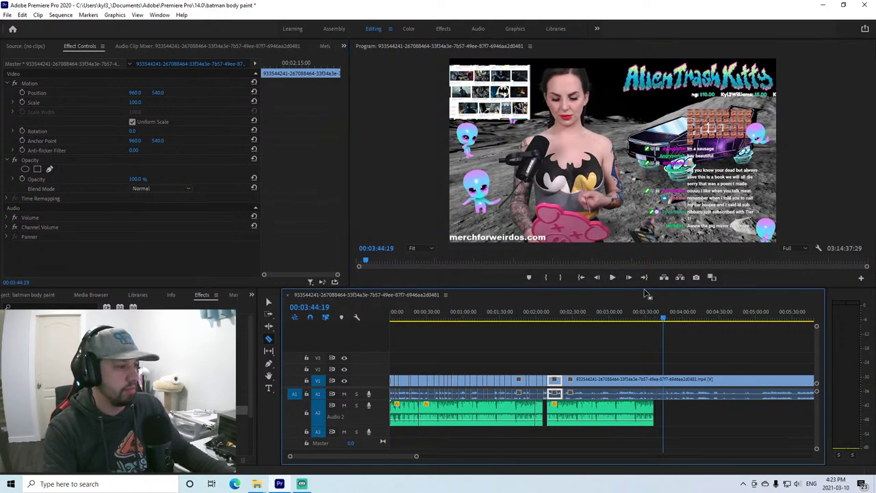
pyautogui.click(665, 315)
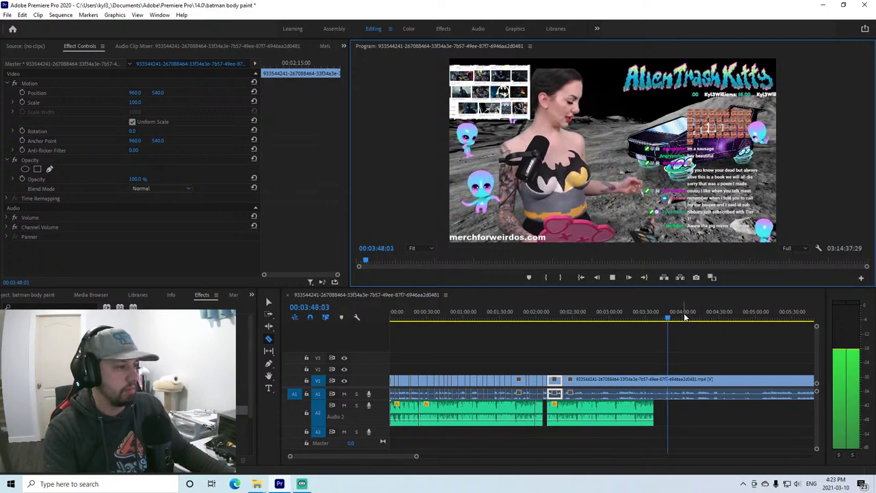
pyautogui.moveTo(685, 315); pyautogui.dragTo(718, 315)
pyautogui.click(729, 315)
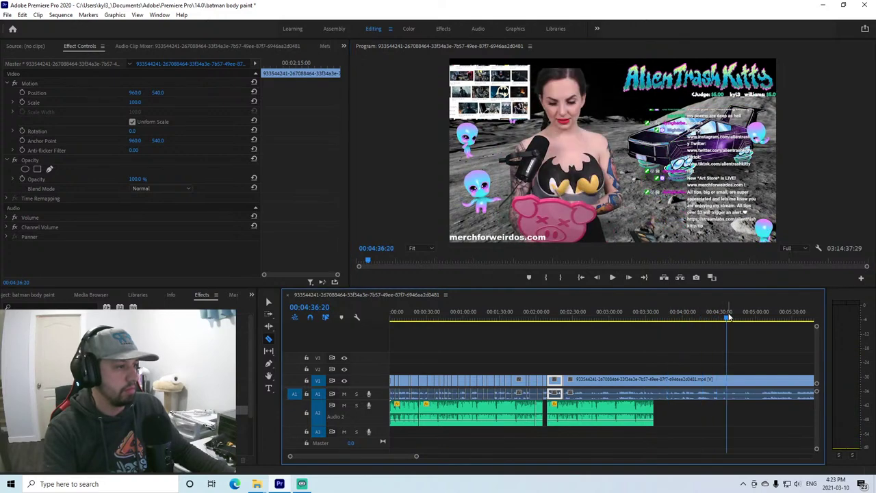
pyautogui.click(612, 278)
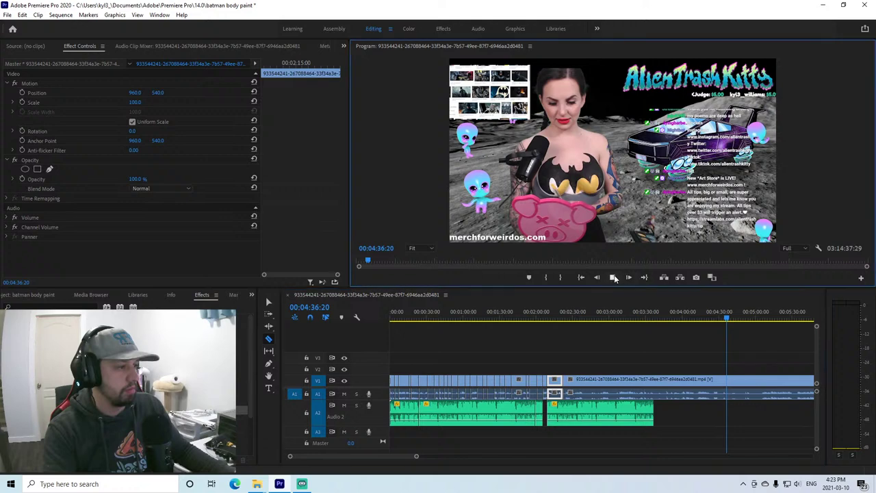
pyautogui.click(735, 381)
pyautogui.rightClick(727, 382)
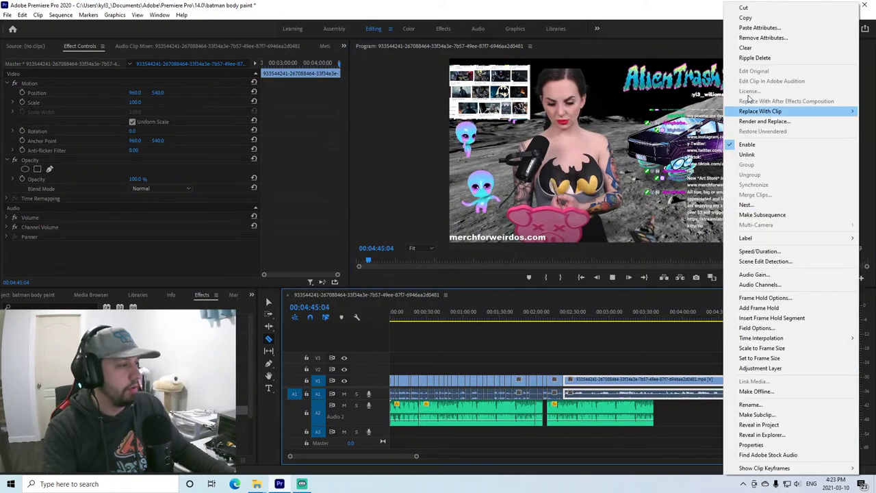
pyautogui.click(749, 6)
pyautogui.click(611, 278)
pyautogui.moveTo(756, 384); pyautogui.dragTo(586, 384)
# Play across the latest join and split the long clip at about 00:02:25 to isolate a short segment.
pyautogui.click(559, 314)
pyautogui.click(612, 277)
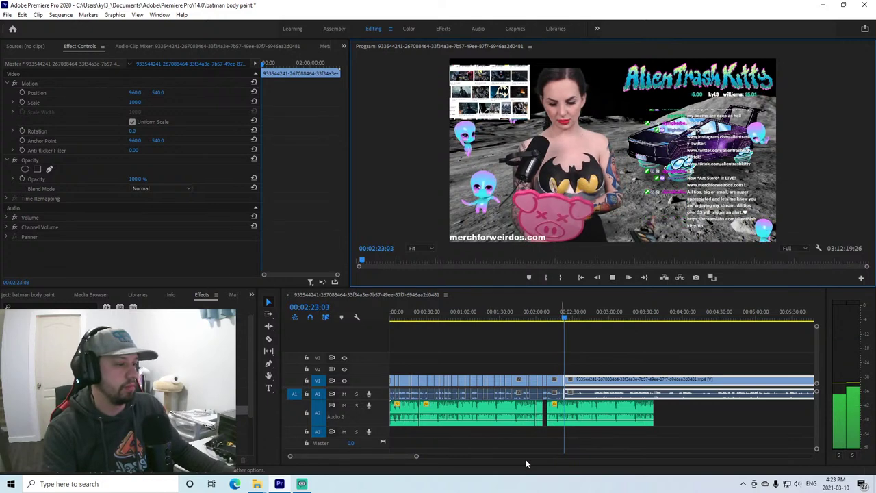
pyautogui.moveTo(417, 457); pyautogui.dragTo(409, 457)
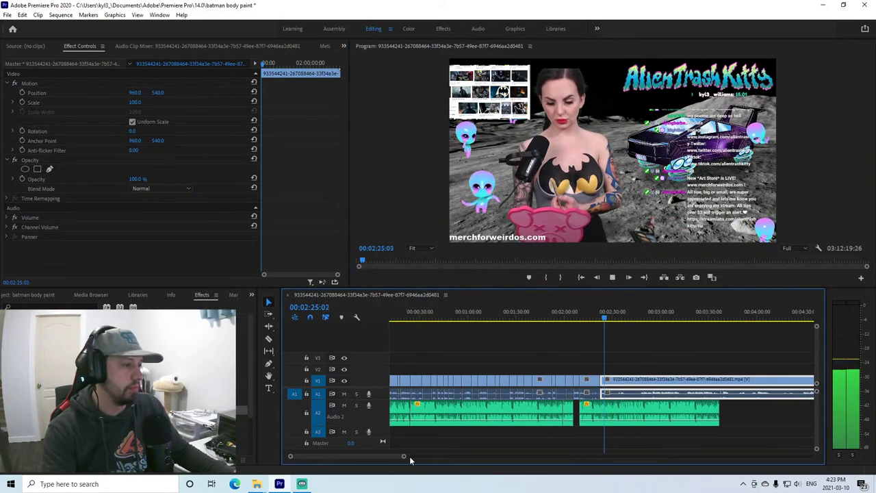
pyautogui.press('c')
pyautogui.click(604, 380)
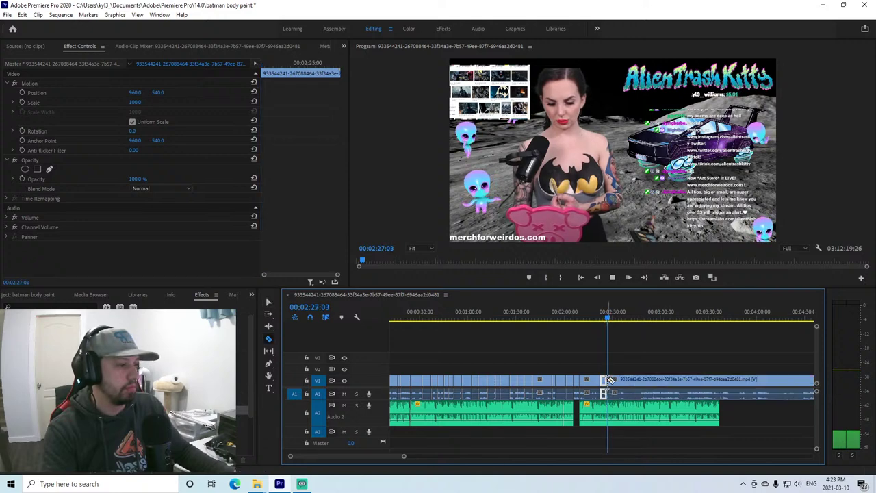
# Skim the long clip between about 00:02:47 and 00:05:17 for the next moment worth keeping.
pyautogui.click(639, 312)
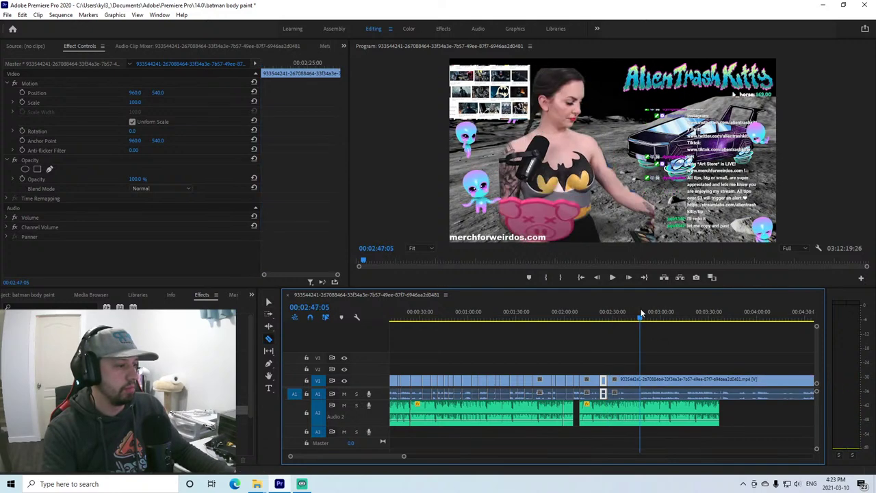
pyautogui.click(614, 277)
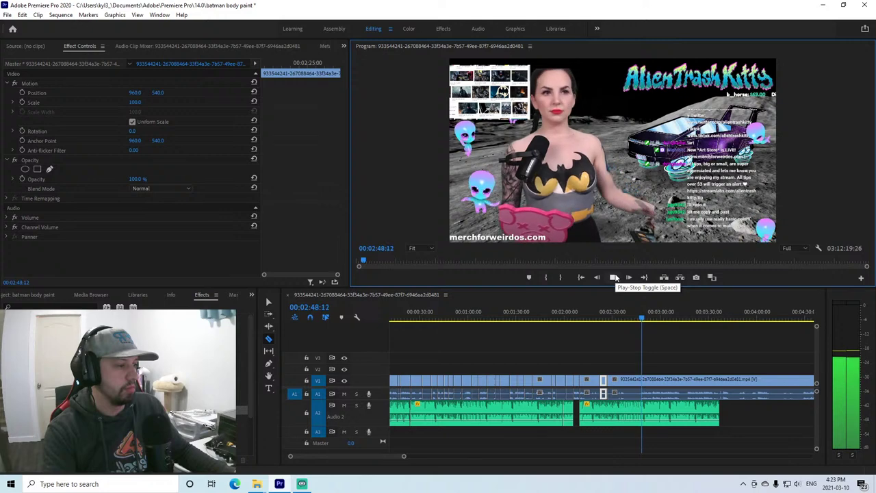
pyautogui.moveTo(404, 456); pyautogui.dragTo(440, 473)
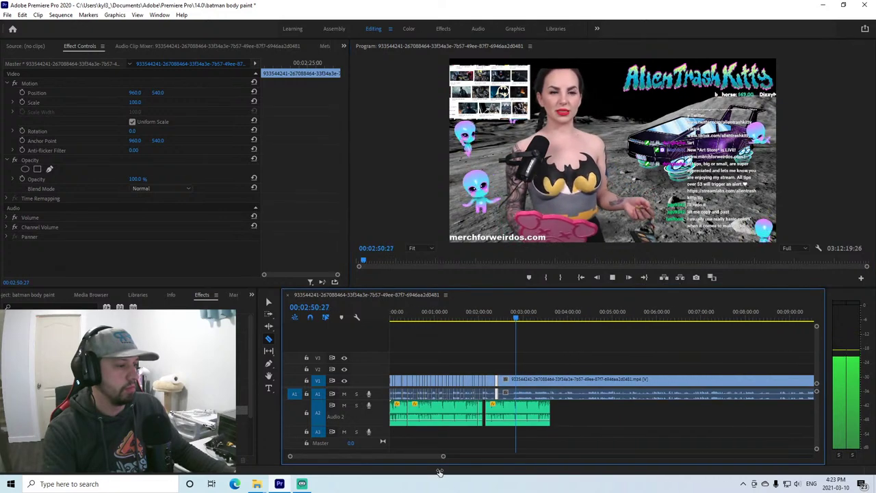
pyautogui.click(538, 315)
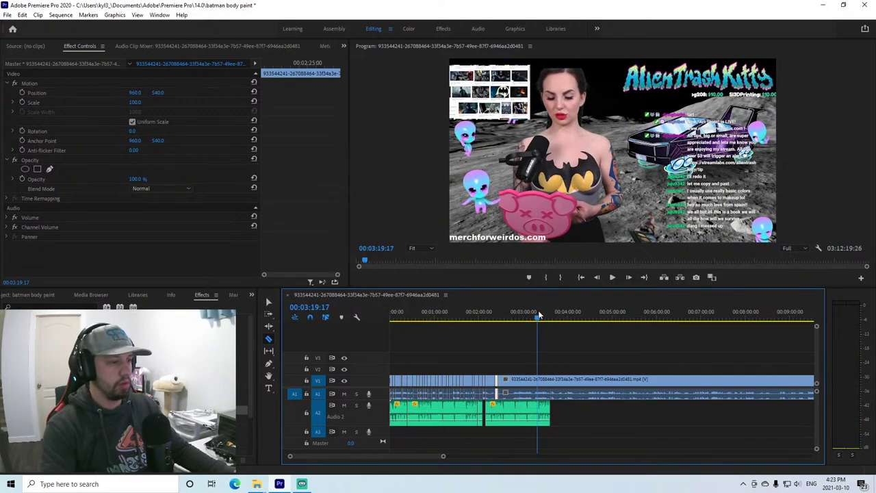
pyautogui.click(565, 316)
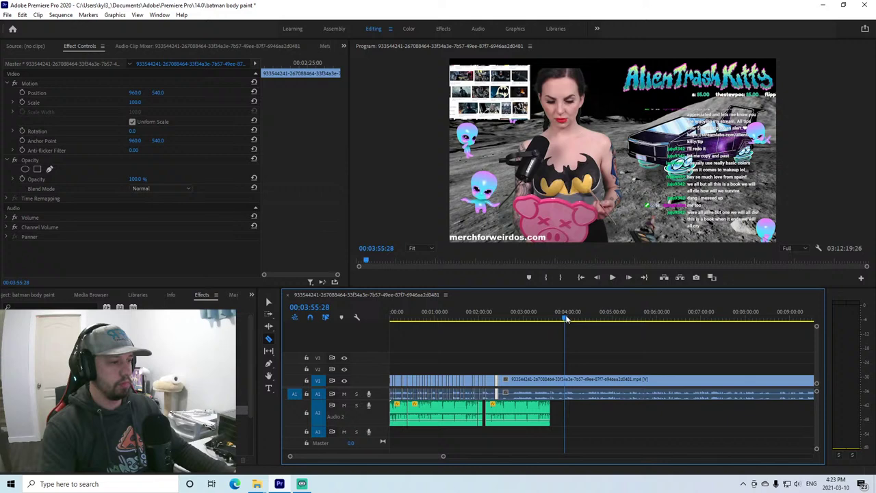
pyautogui.click(609, 280)
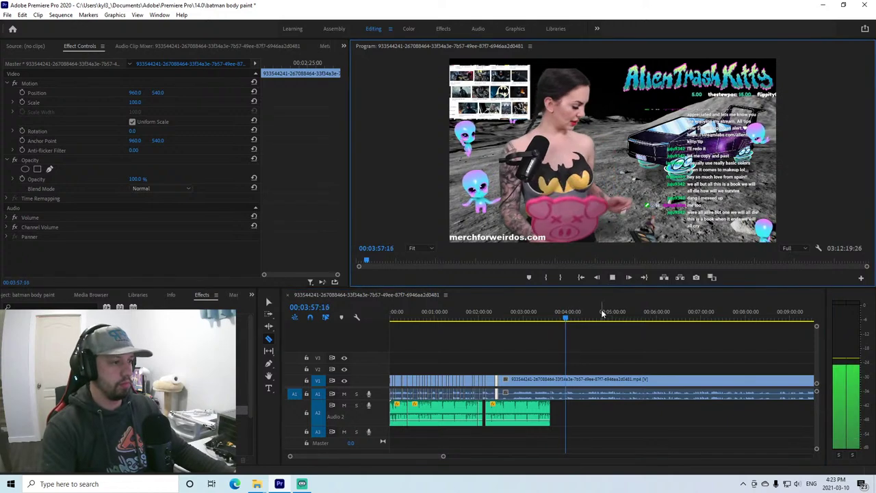
pyautogui.click(590, 309)
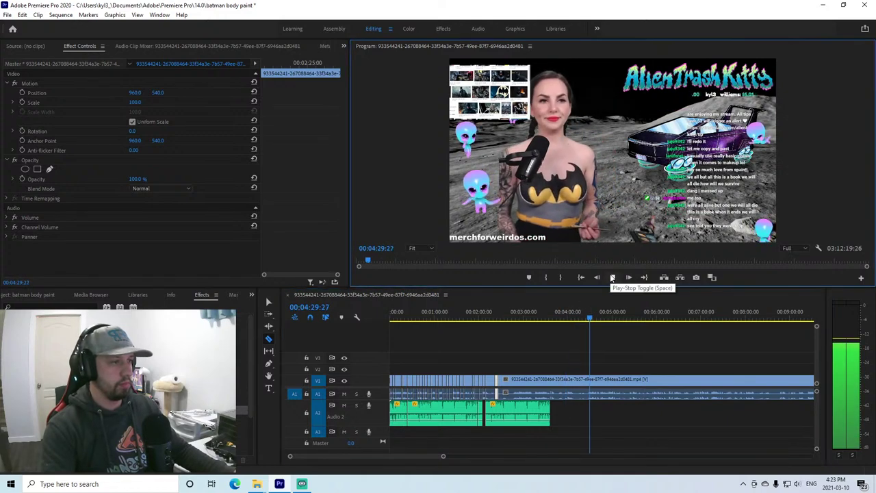
pyautogui.click(612, 308)
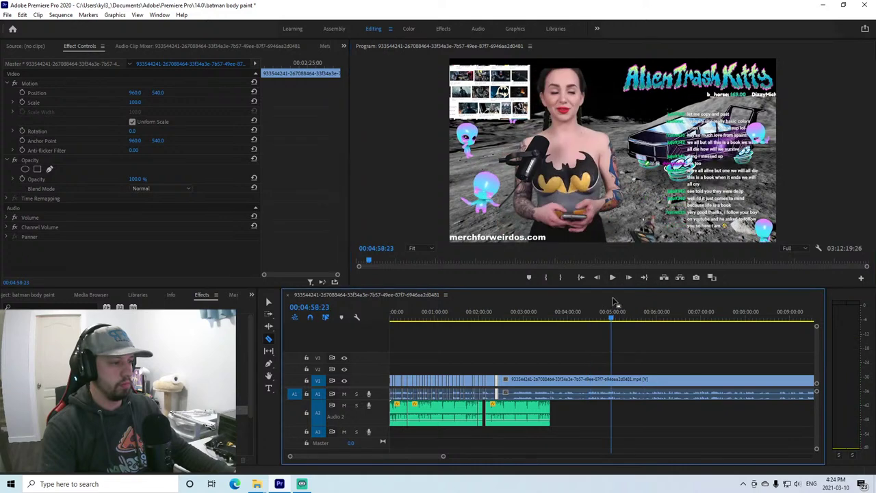
pyautogui.click(624, 309)
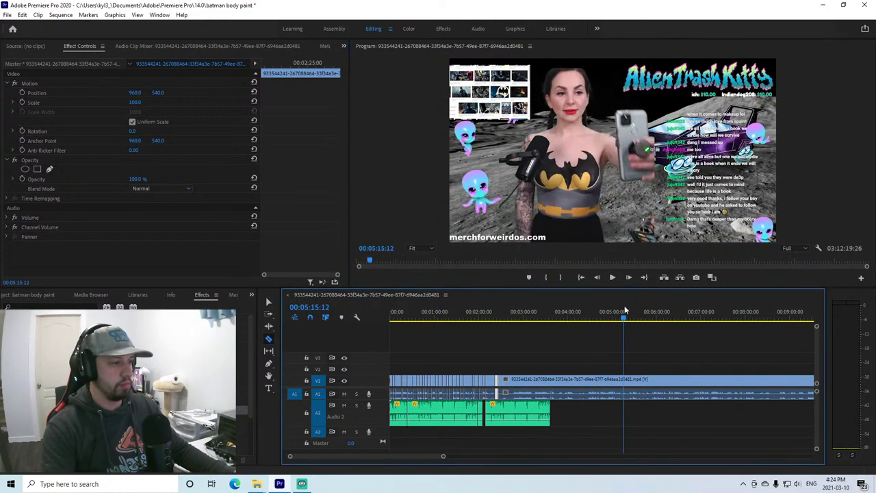
pyautogui.click(613, 277)
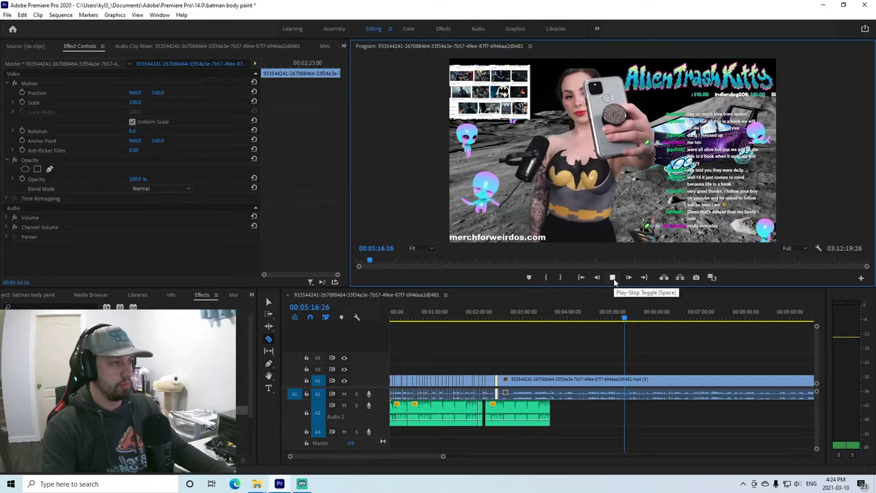
pyautogui.click(613, 278)
# Split the long clip at about 00:05:17, remove the footage before it, and move the remainder against the kept segment near 00:02:27.
pyautogui.click(624, 379)
pyautogui.press('v')
pyautogui.rightClick(622, 380)
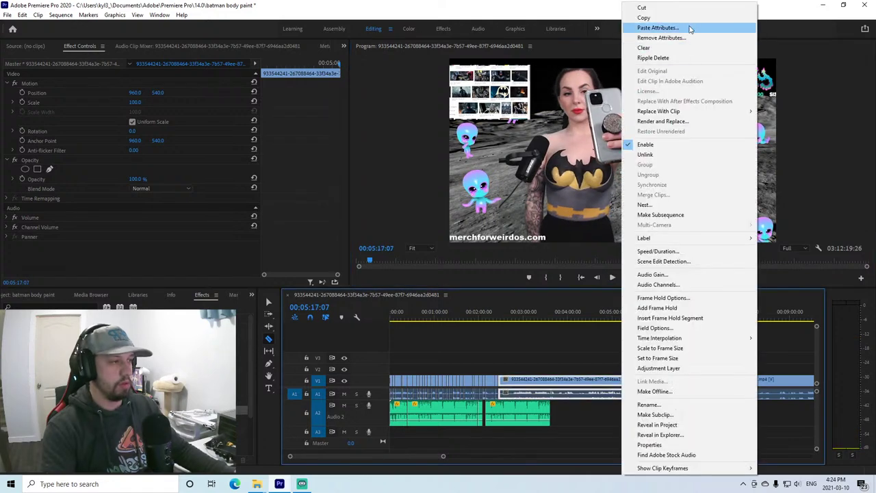
pyautogui.click(637, 7)
pyautogui.moveTo(641, 381); pyautogui.dragTo(515, 381)
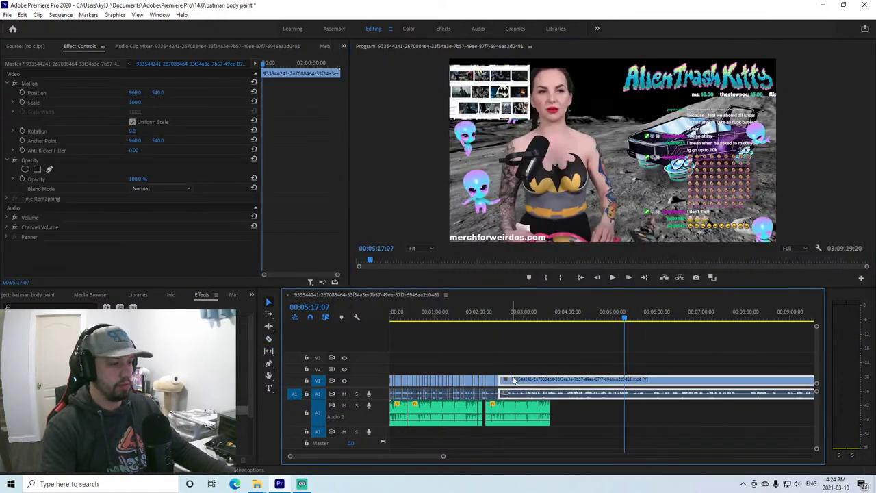
# Split the background music at the join near 00:02:27 and move its second part to start at about 00:02:57.
pyautogui.moveTo(444, 458); pyautogui.dragTo(410, 457)
pyautogui.press('c')
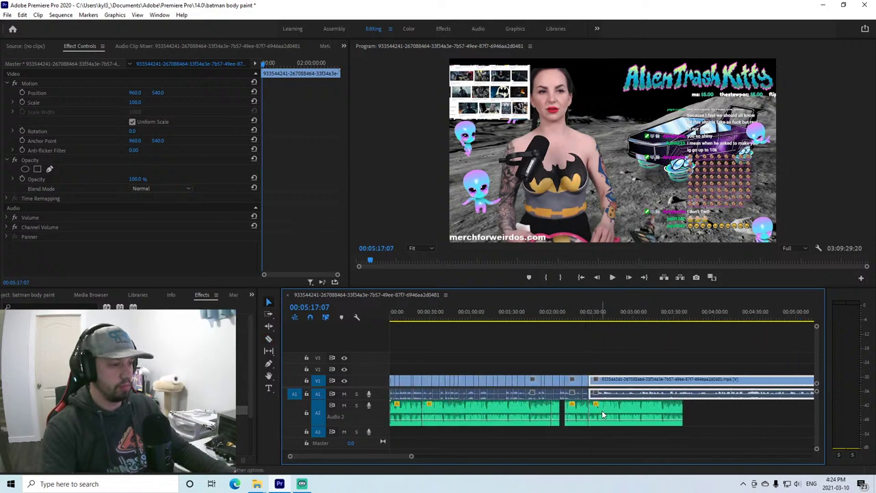
pyautogui.moveTo(602, 414); pyautogui.dragTo(645, 414)
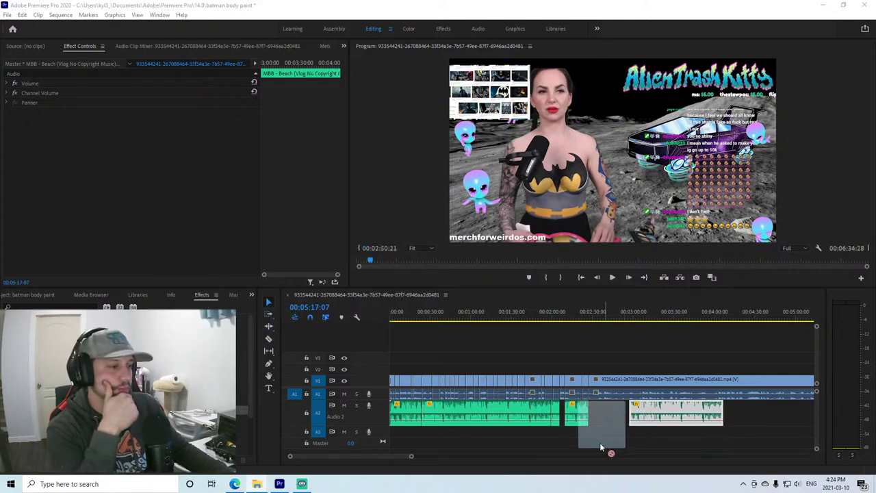
# Add the #SELFIE song on the third audio track from the join near 00:02:27 and play the passage briefly.
pyautogui.moveTo(579, 411); pyautogui.dragTo(601, 433)
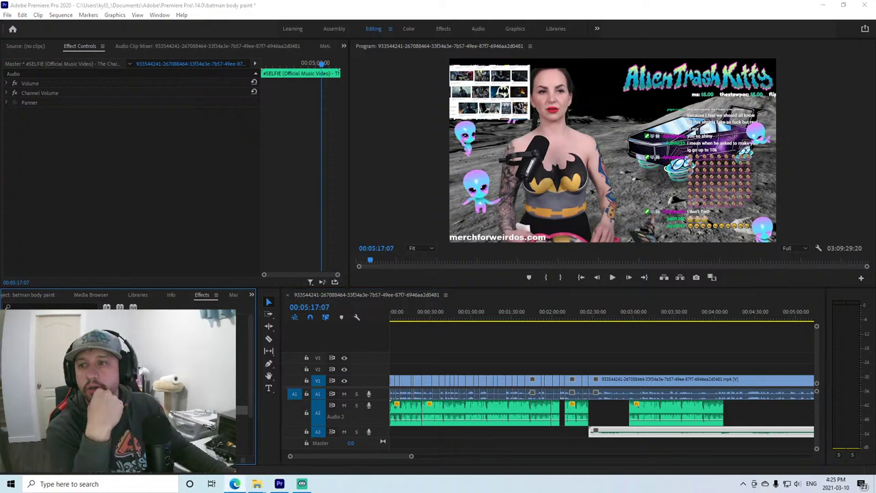
pyautogui.hotkey('alt', 'Tab')
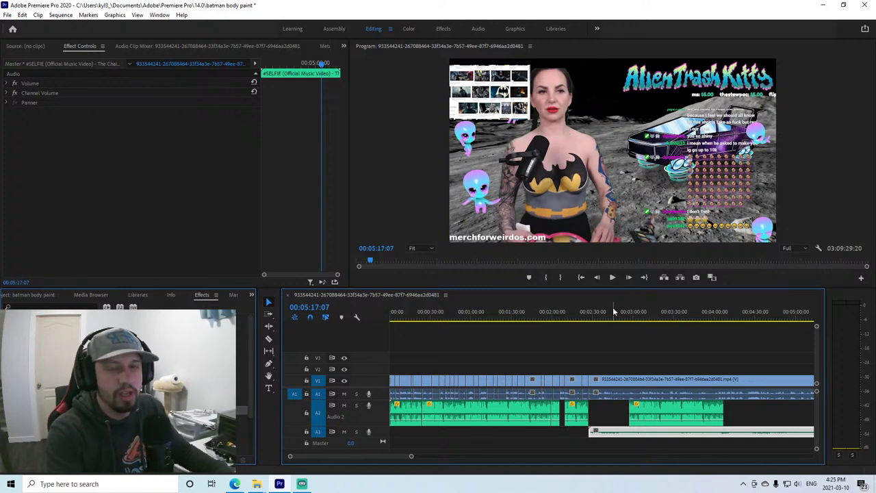
pyautogui.click(596, 311)
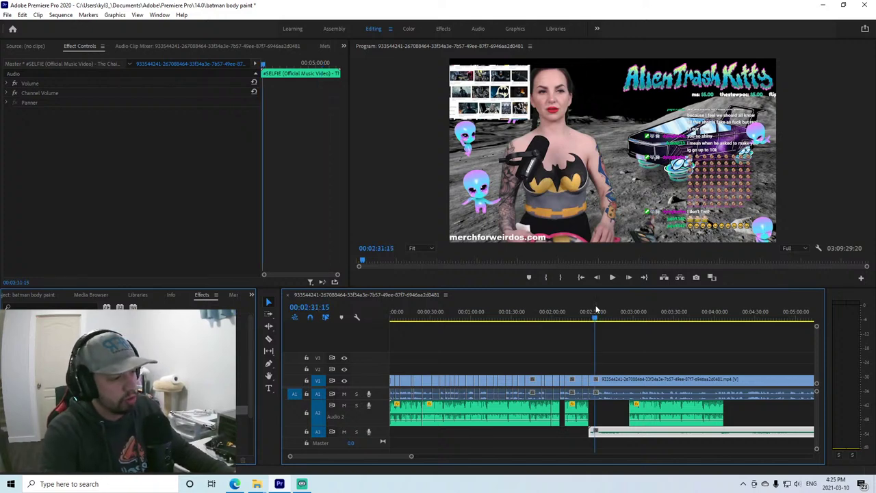
pyautogui.click(612, 278)
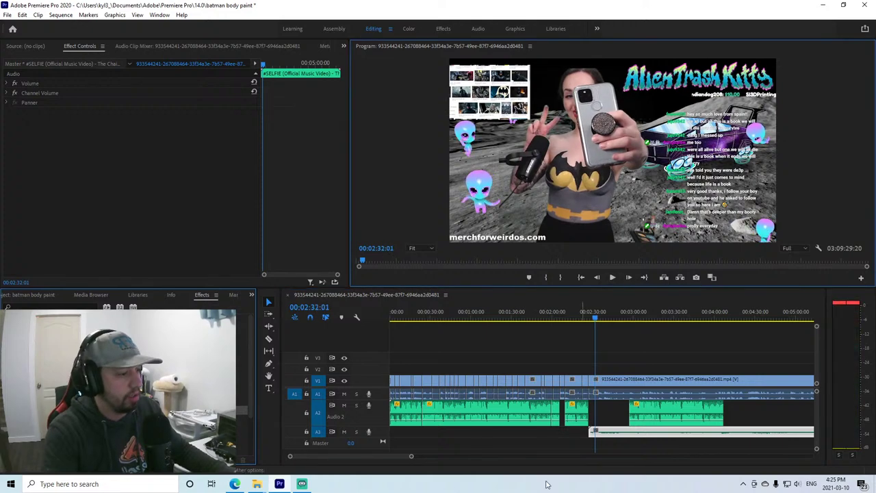
# Enlarge the third audio track, move the #SELFIE song to start at about 00:02:20, and play it to about 00:02:56.
pyautogui.moveTo(379, 438); pyautogui.dragTo(621, 447)
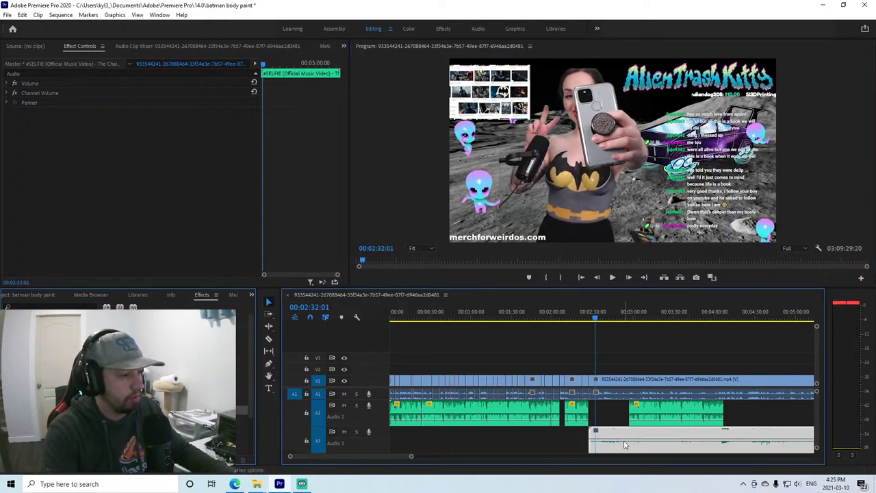
pyautogui.click(613, 277)
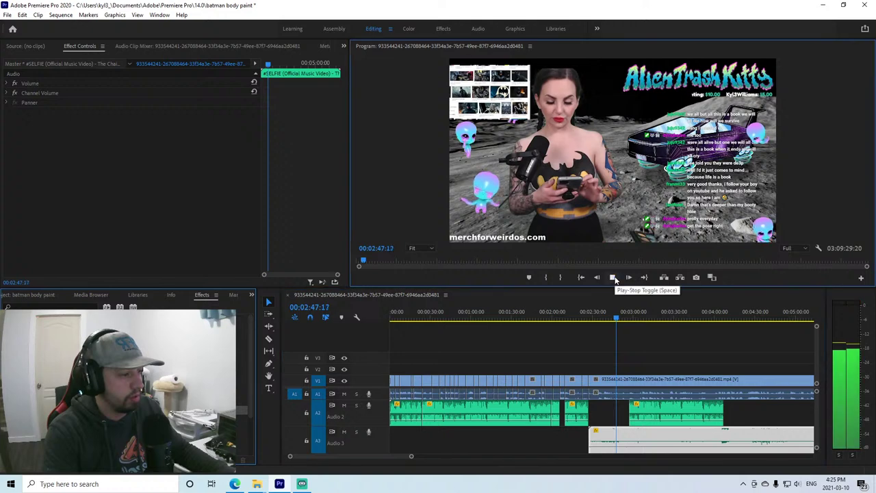
pyautogui.moveTo(411, 457); pyautogui.dragTo(365, 457)
pyautogui.moveTo(566, 442); pyautogui.dragTo(530, 444)
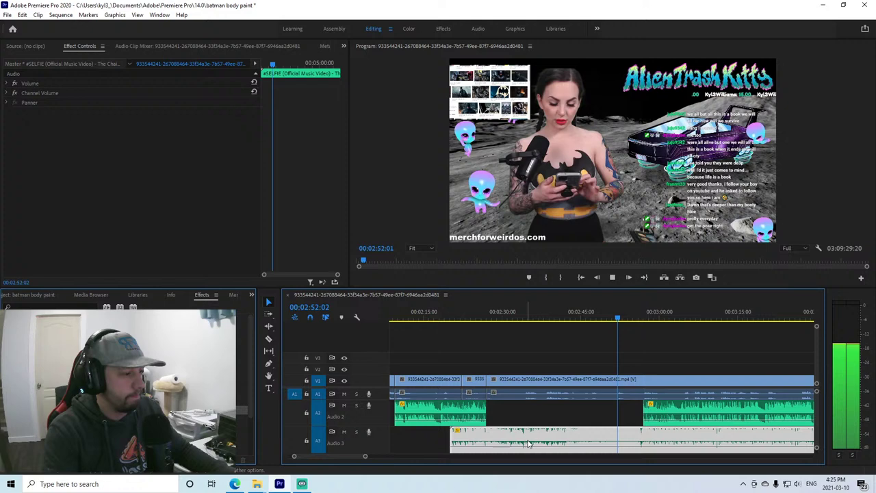
pyautogui.click(613, 279)
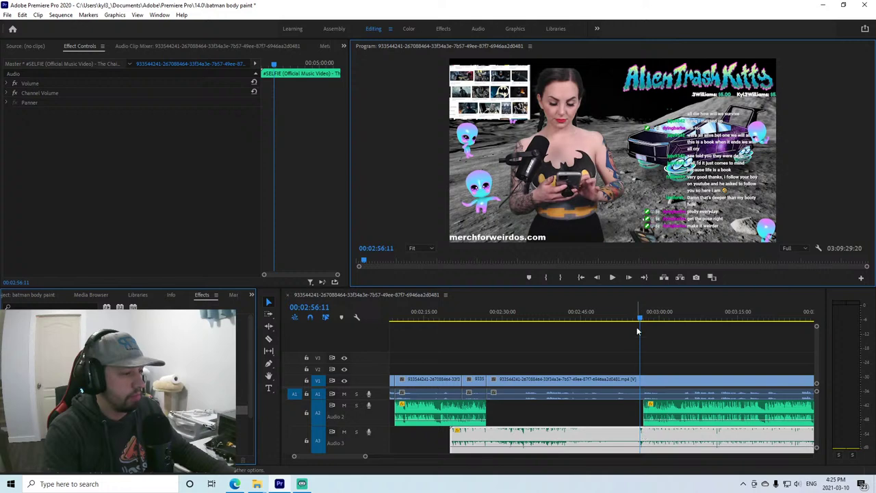
# Split the #SELFIE song at about 00:02:55, remove its first part, and move the remainder to the join near 00:02:27.
pyautogui.click(636, 321)
pyautogui.click(637, 431)
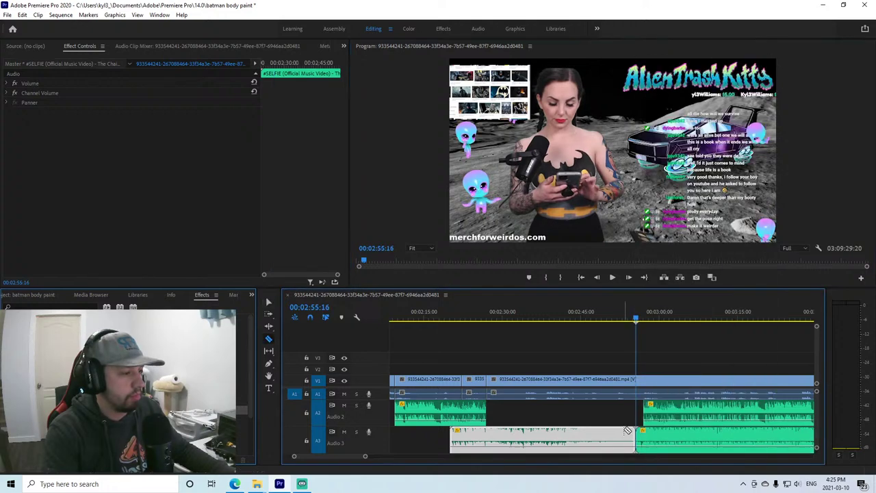
pyautogui.rightClick(622, 432)
pyautogui.click(640, 62)
pyautogui.moveTo(638, 438); pyautogui.dragTo(485, 436)
# Play the song from the join, trim its start up to about 00:02:28, and move it back to the join near 00:02:27.
pyautogui.click(484, 314)
pyautogui.click(614, 277)
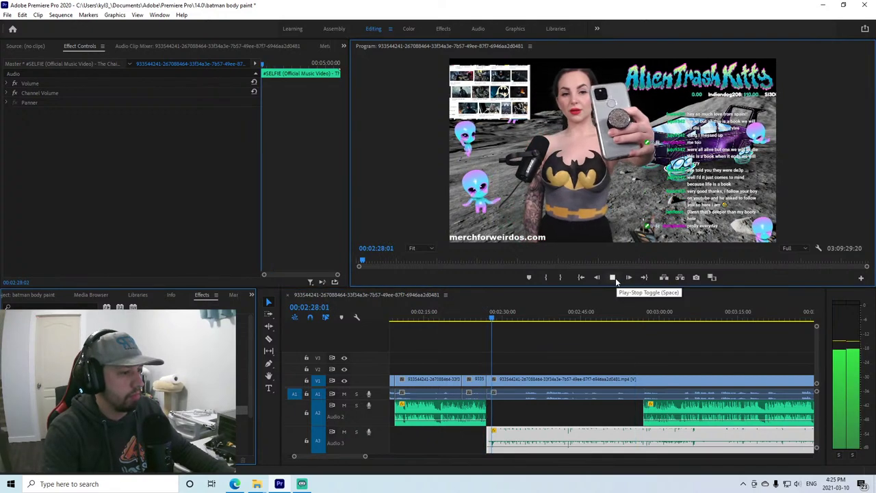
pyautogui.click(613, 277)
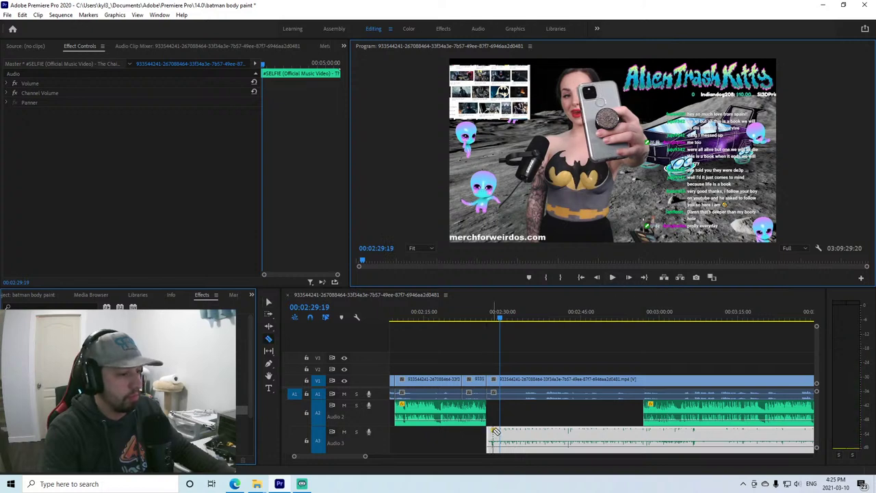
pyautogui.rightClick(496, 432)
pyautogui.click(528, 440)
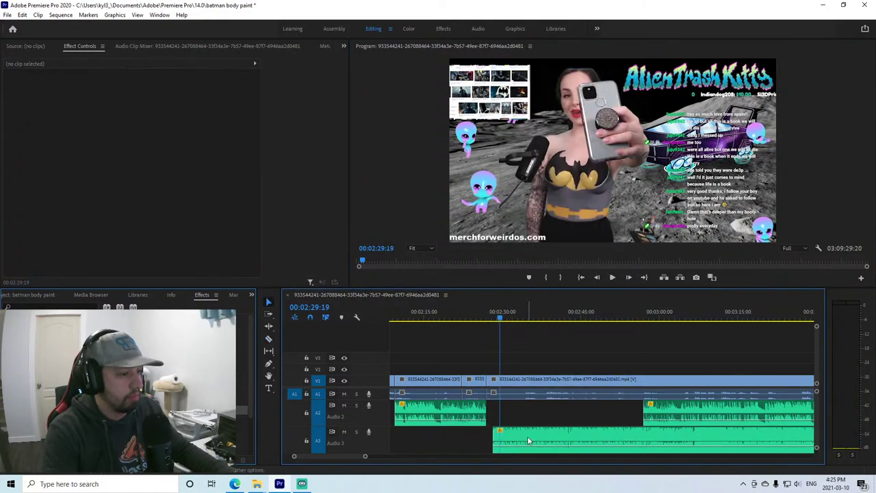
pyautogui.moveTo(528, 441); pyautogui.dragTo(503, 451)
# Play across the join, split the long clip and the #SELFIE song at 00:02:30:19, and remove the rest of the song.
pyautogui.click(476, 313)
pyautogui.click(613, 277)
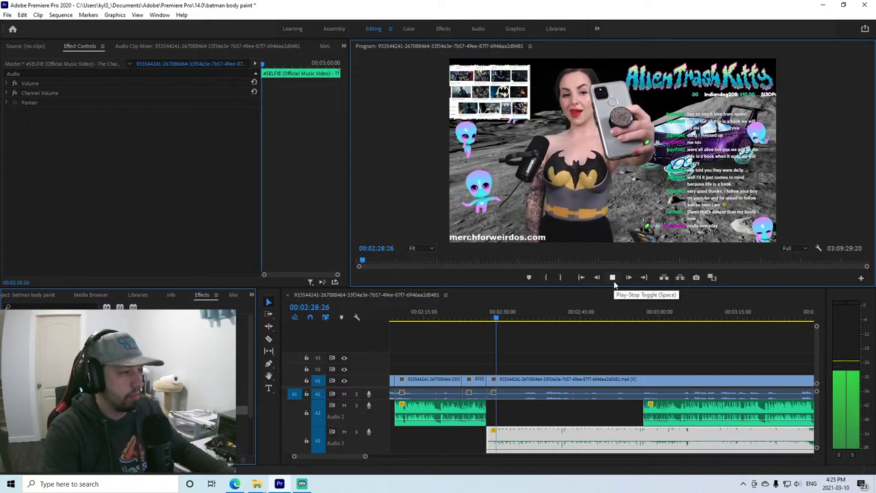
pyautogui.click(613, 279)
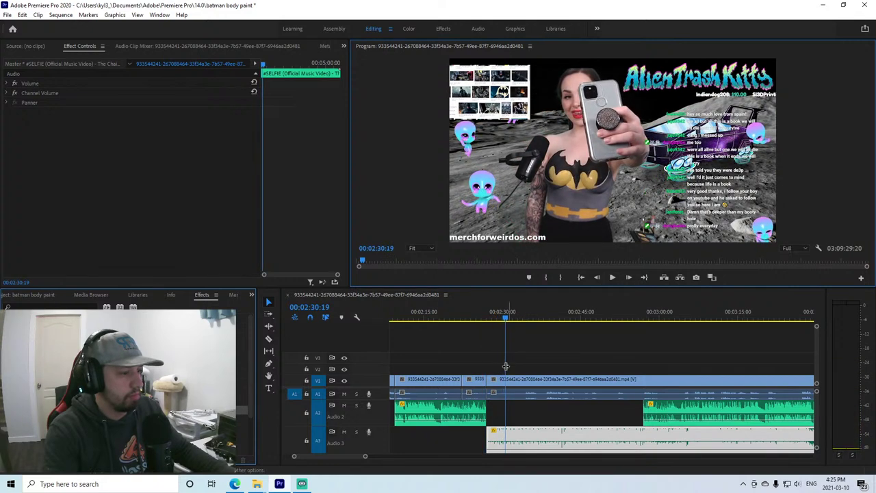
pyautogui.click(509, 380)
pyautogui.click(509, 434)
pyautogui.press('v')
pyautogui.rightClick(518, 437)
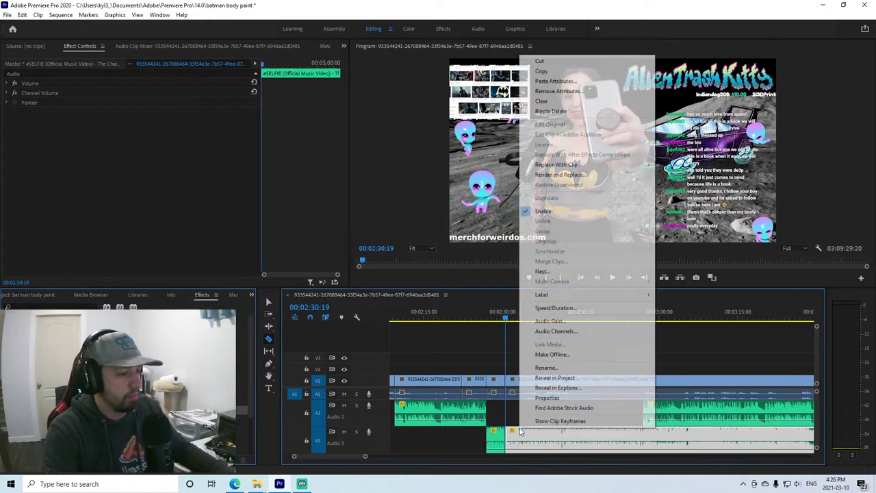
pyautogui.click(578, 63)
# Move the second part of the background music to start at 00:02:30:19, and save the project.
pyautogui.moveTo(662, 419); pyautogui.dragTo(524, 417)
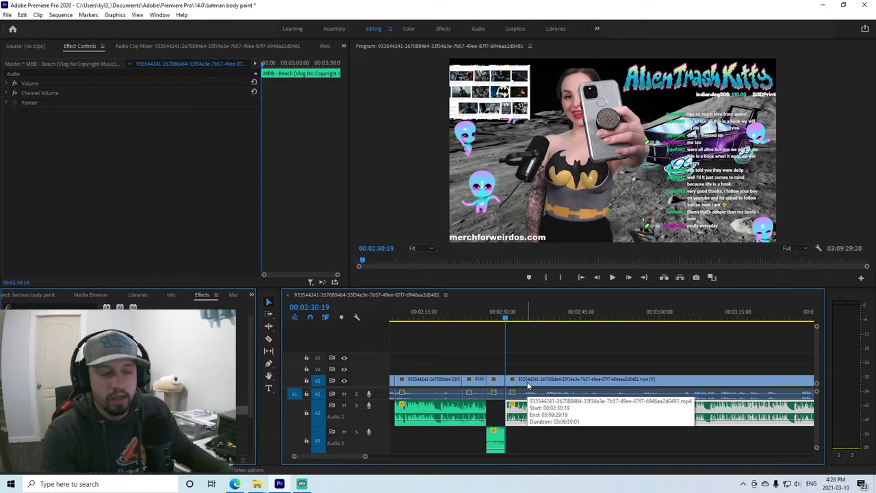
pyautogui.click(7, 14)
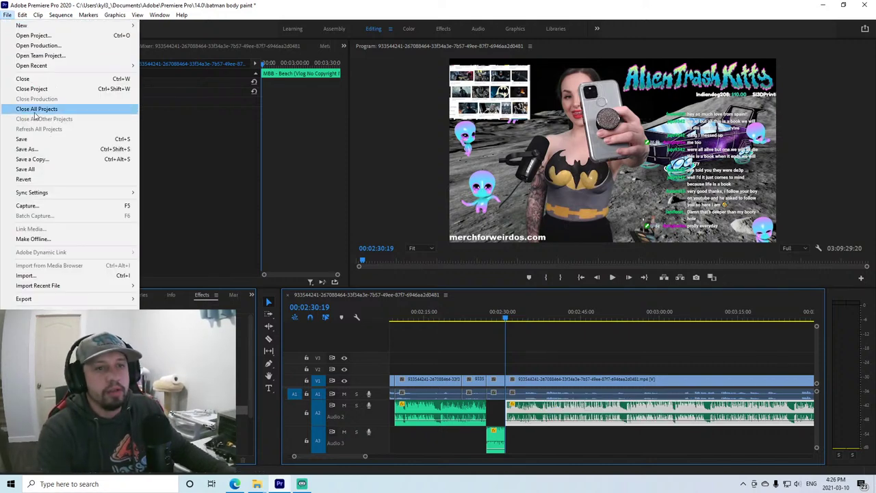
pyautogui.click(30, 137)
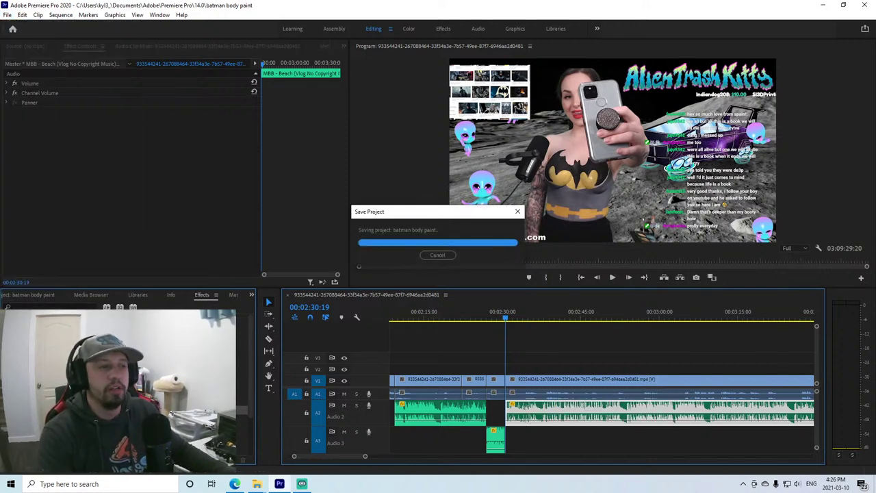
# Sample the long clip between about 00:02:35 and 00:03:22 to look for the next moment worth keeping.
pyautogui.click(528, 317)
pyautogui.click(612, 277)
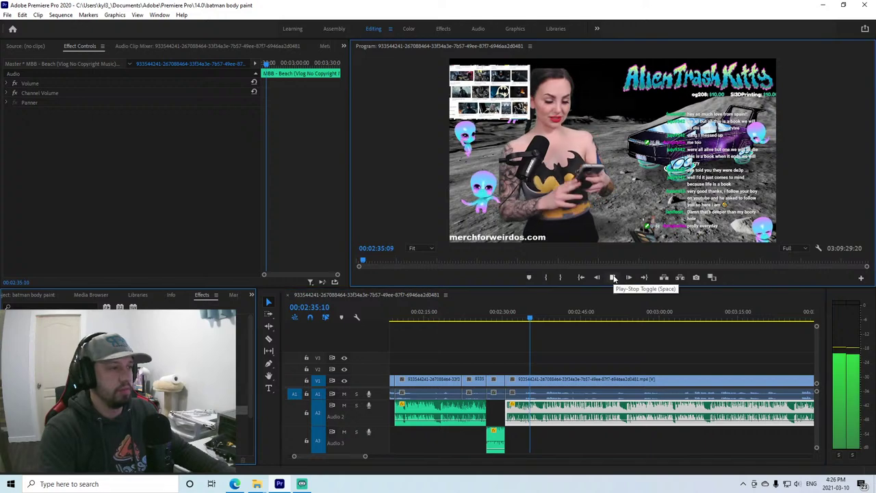
pyautogui.click(612, 315)
pyautogui.click(646, 315)
pyautogui.click(664, 314)
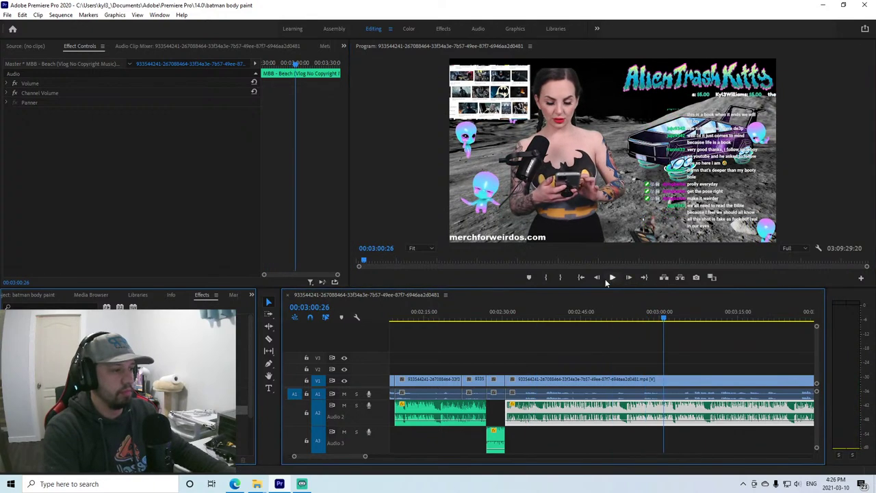
pyautogui.click(611, 277)
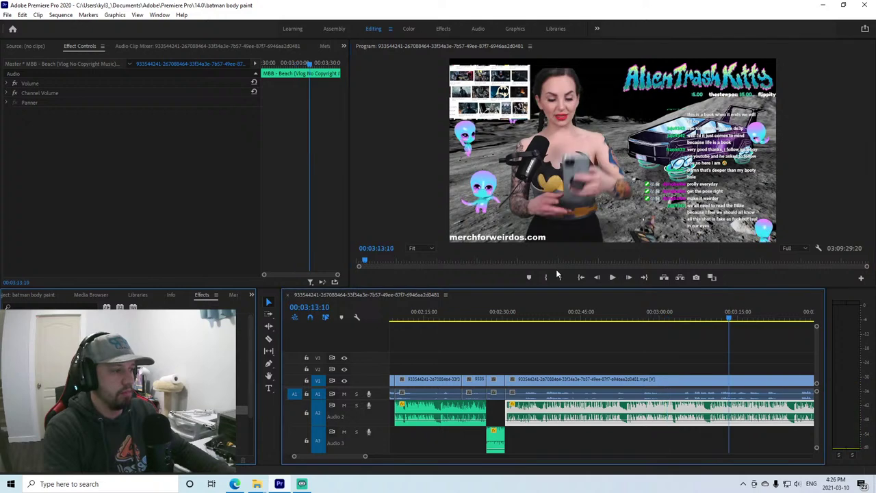
pyautogui.click(613, 278)
pyautogui.click(775, 312)
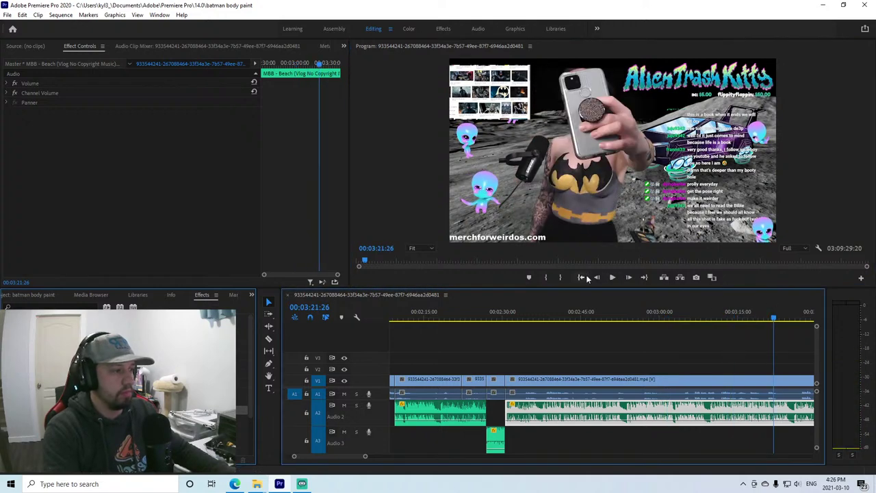
# Continue sampling the long clip from about 00:03:50 to 00:05:28 for the next moment worth keeping.
pyautogui.moveTo(367, 457); pyautogui.dragTo(396, 461)
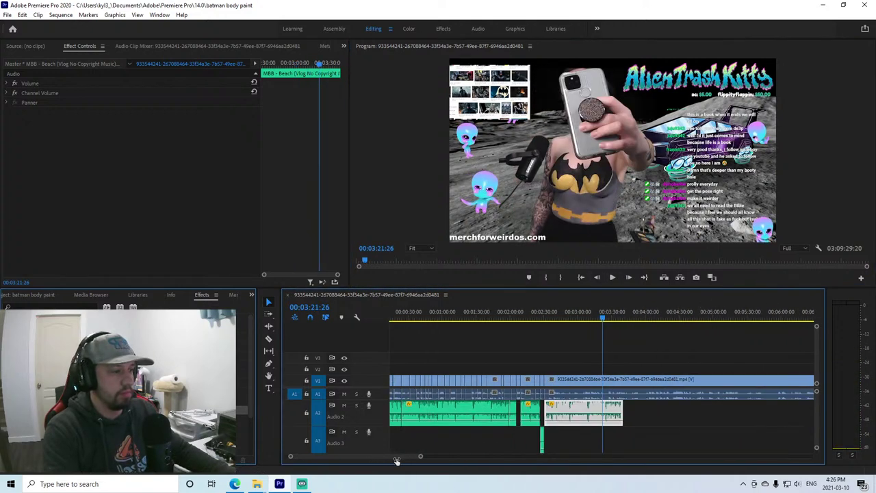
pyautogui.click(633, 317)
pyautogui.click(612, 278)
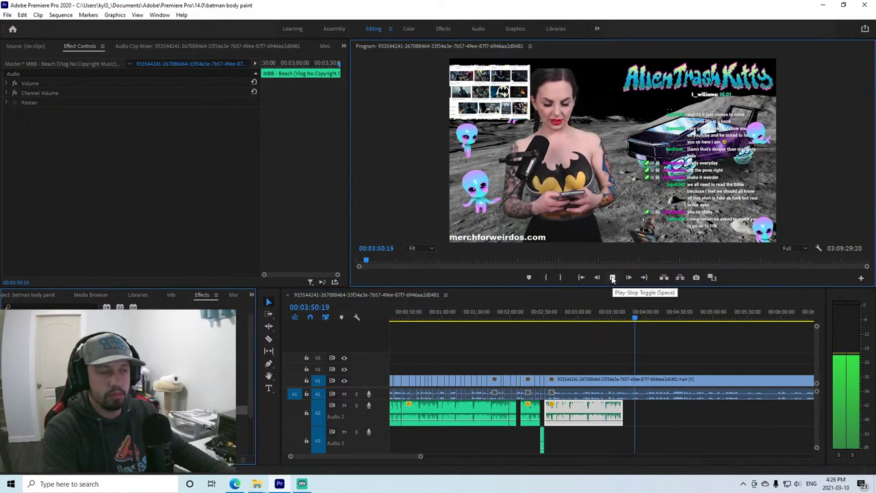
pyautogui.click(649, 312)
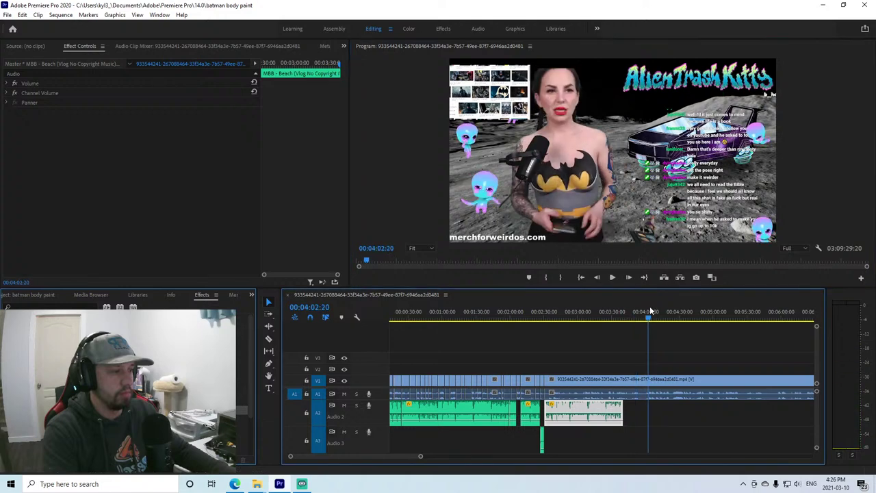
pyautogui.click(613, 279)
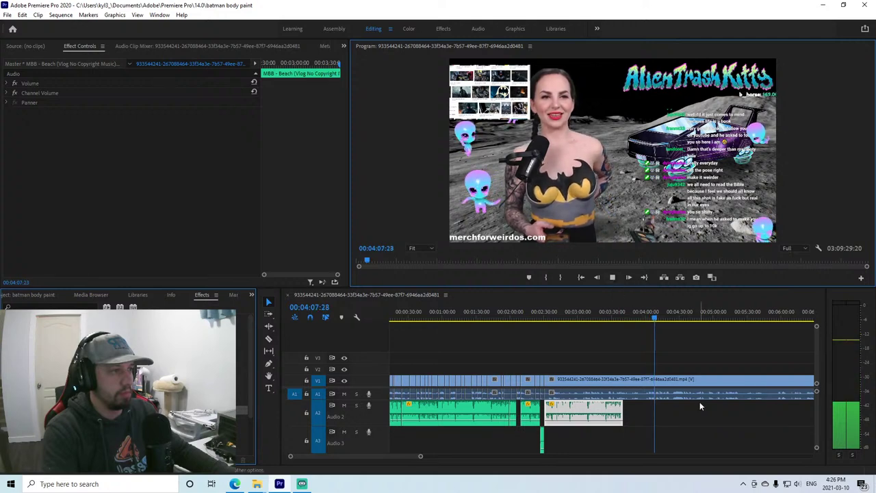
pyautogui.click(675, 312)
pyautogui.click(627, 284)
pyautogui.press('space')
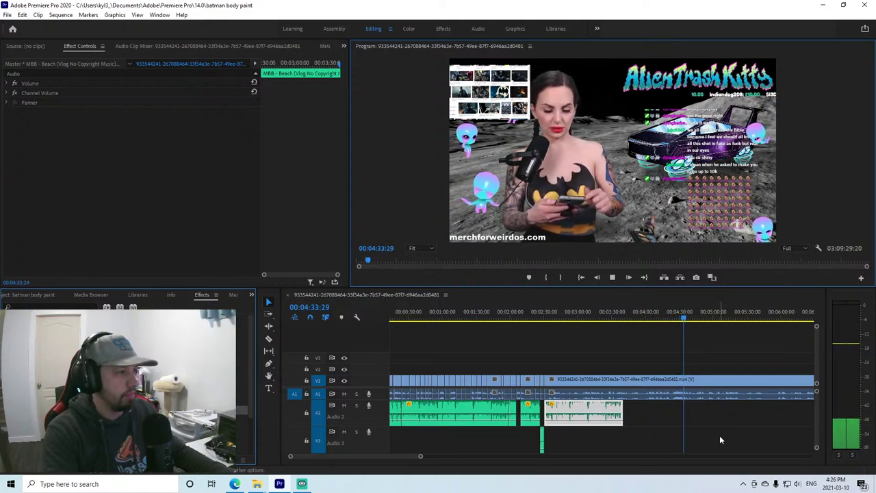
pyautogui.click(695, 315)
pyautogui.press('space')
pyautogui.click(717, 312)
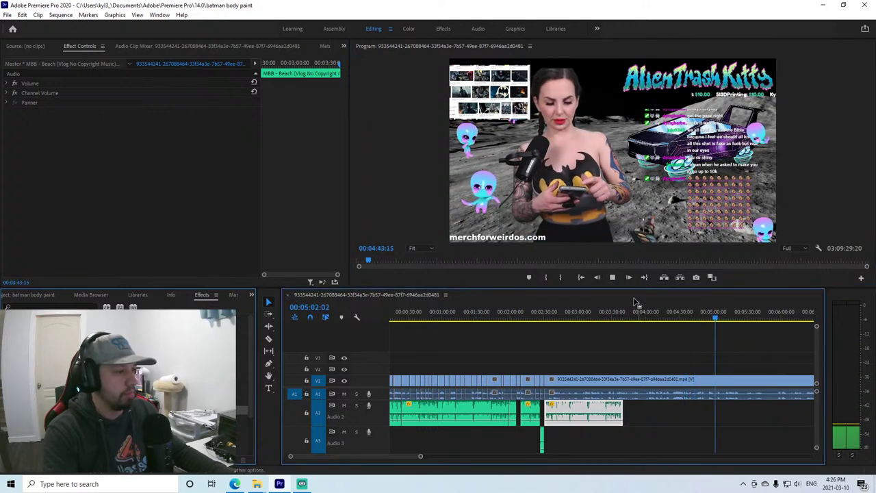
pyautogui.click(745, 312)
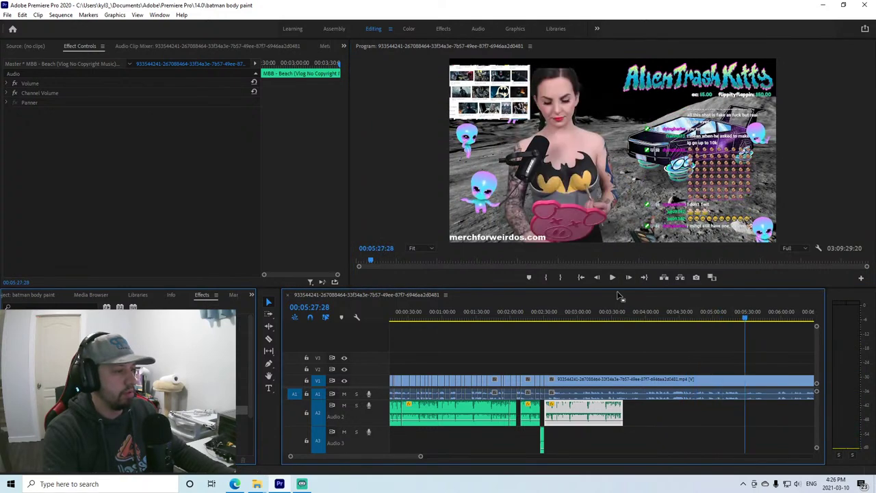
# Cut the footage between the join at 00:02:30:19 and about 00:05:46 out of the long clip and close the gap.
pyautogui.moveTo(420, 455); pyautogui.dragTo(436, 465)
pyautogui.click(622, 314)
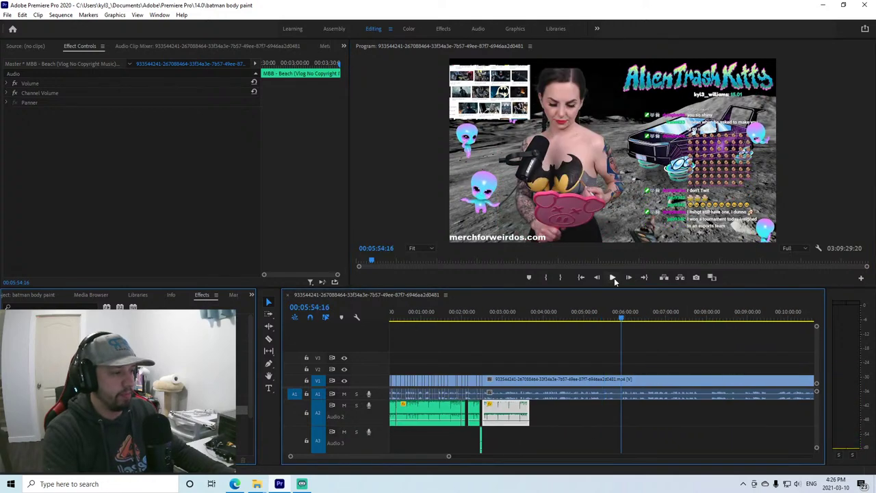
pyautogui.click(613, 278)
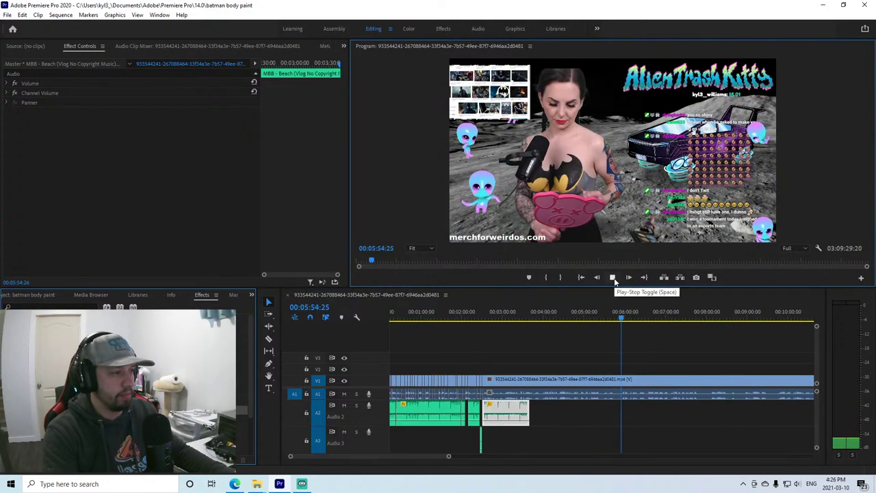
pyautogui.press('c')
pyautogui.click(624, 379)
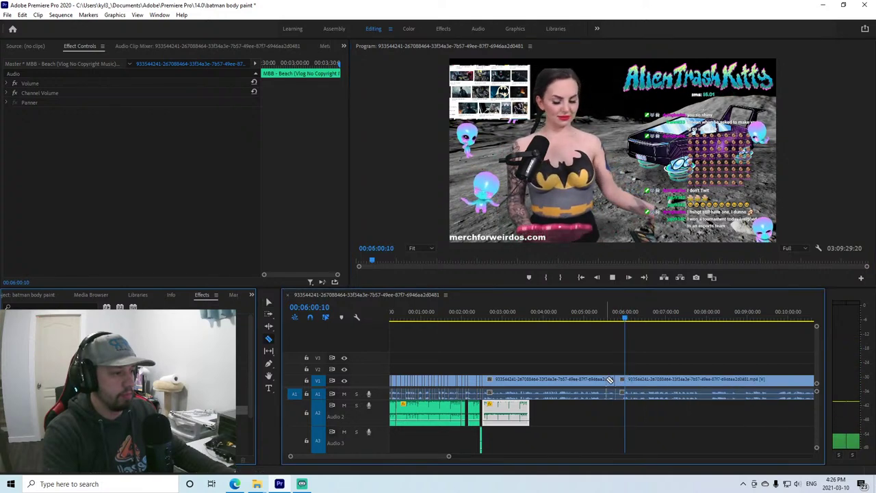
pyautogui.rightClick(608, 379)
pyautogui.click(654, 16)
pyautogui.moveTo(637, 383); pyautogui.dragTo(483, 394)
# Play across the new join and split the long clip at 00:02:36:25.
pyautogui.click(482, 309)
pyautogui.click(620, 278)
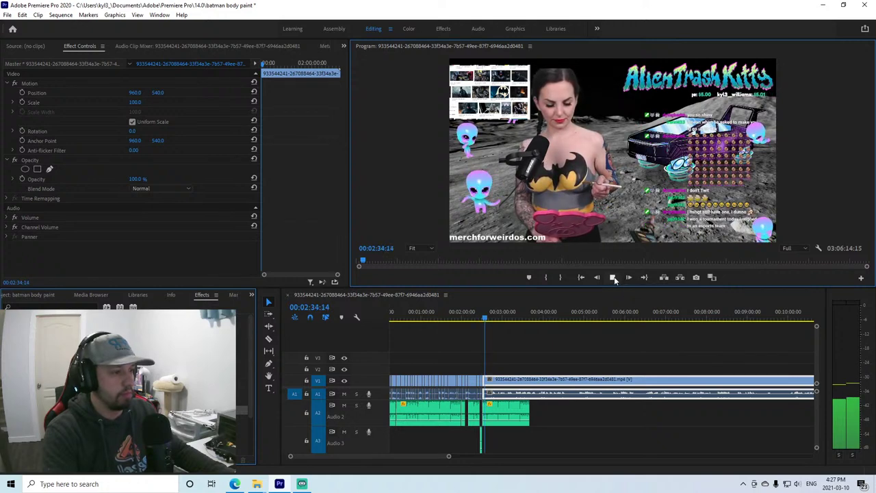
pyautogui.click(614, 277)
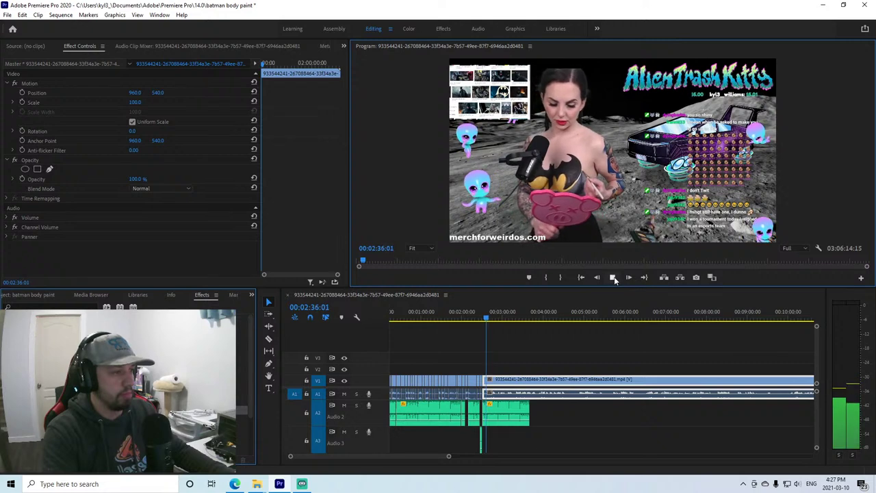
pyautogui.click(614, 277)
pyautogui.click(492, 381)
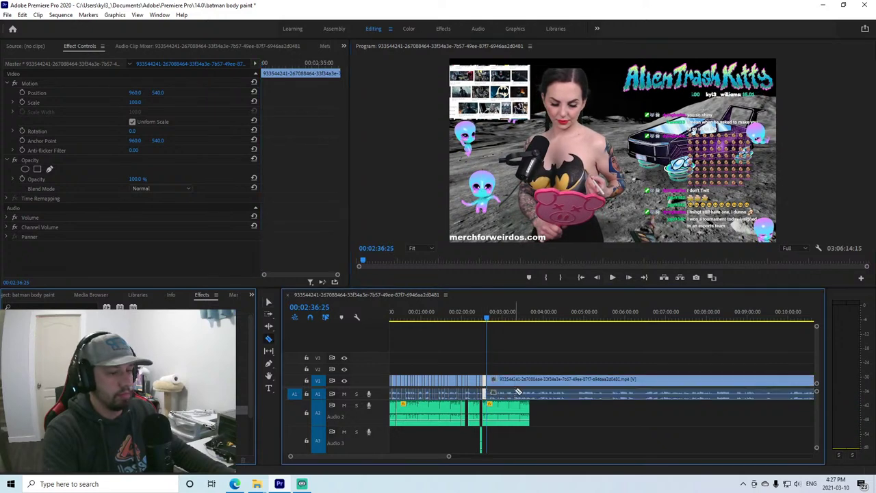
# Find the start of the next usable take after 00:04:13 and split the long clip at about 00:04:20.
pyautogui.click(575, 303)
pyautogui.click(614, 277)
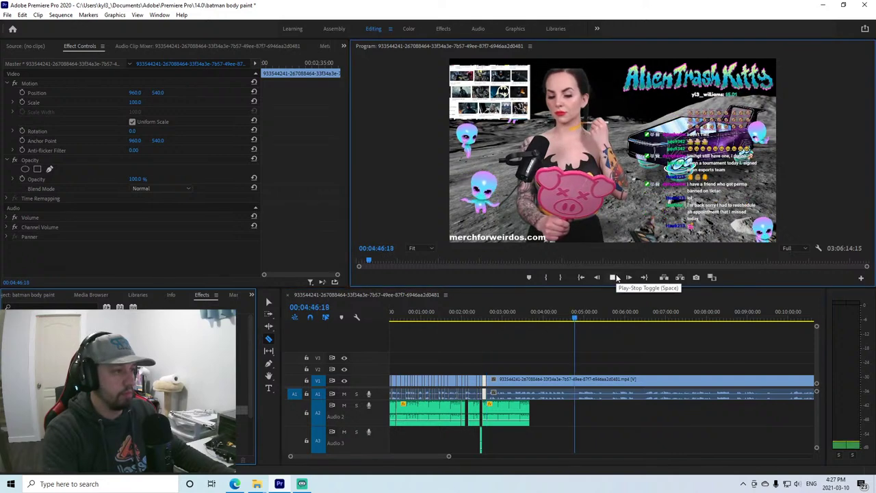
pyautogui.moveTo(556, 311)
pyautogui.mouseDown()
pyautogui.moveTo(539, 312)
pyautogui.moveTo(562, 313)
pyautogui.mouseUp()
pyautogui.click(556, 311)
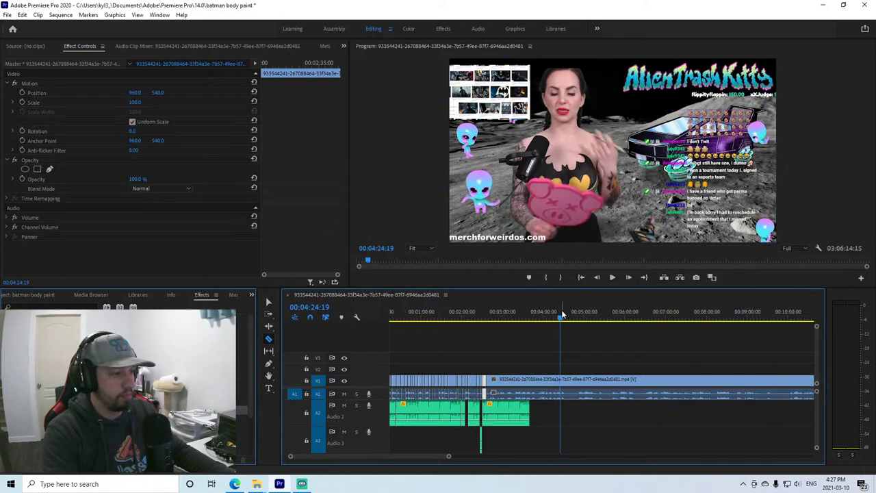
pyautogui.click(553, 312)
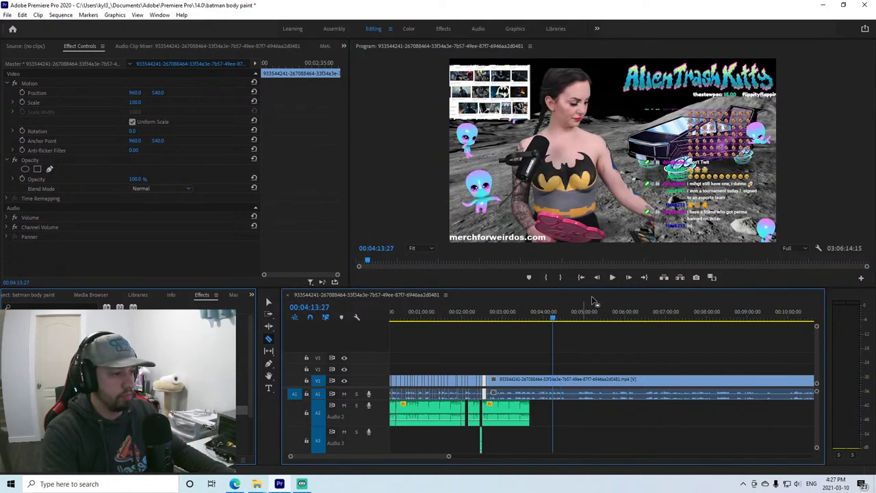
pyautogui.click(612, 277)
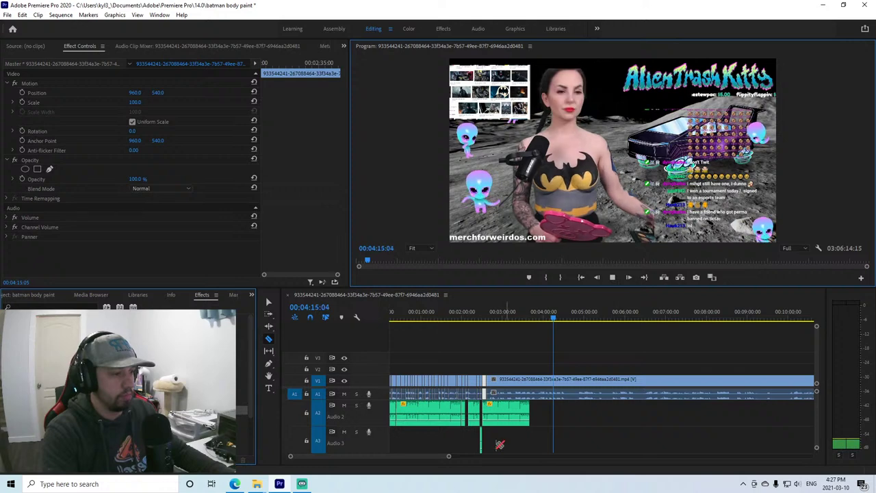
pyautogui.moveTo(448, 456); pyautogui.dragTo(395, 456)
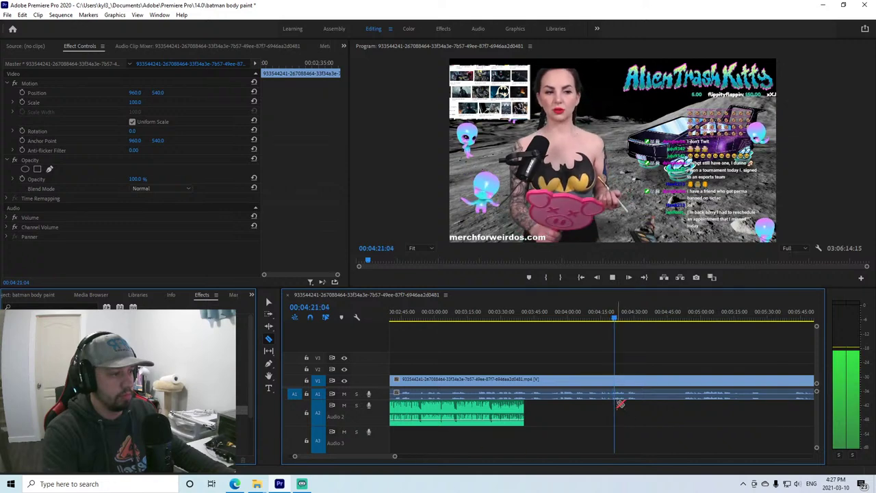
pyautogui.click(610, 380)
# Remove the footage ahead of that split and move the remainder back to the join at 00:02:36:25.
pyautogui.rightClick(601, 380)
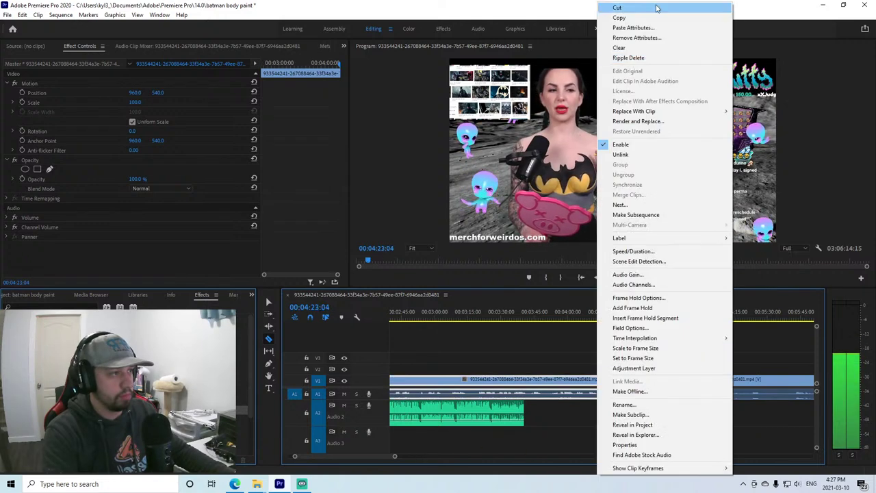
pyautogui.click(620, 7)
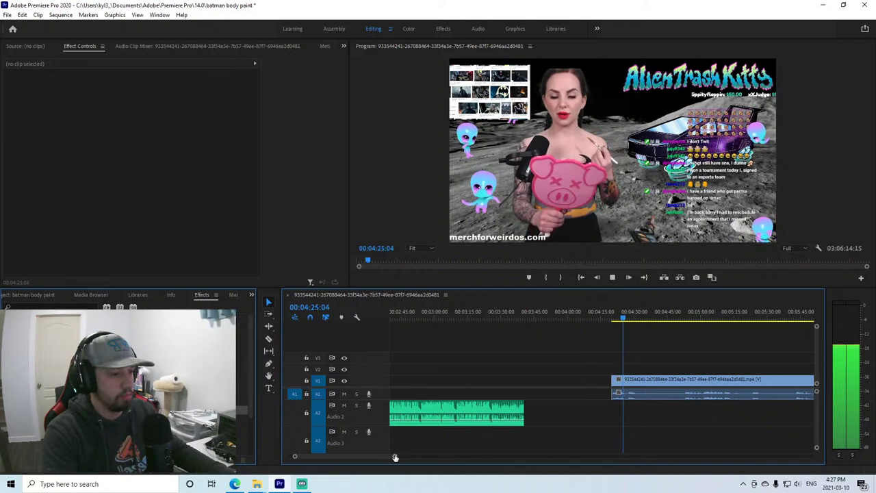
pyautogui.moveTo(395, 458); pyautogui.dragTo(433, 457)
pyautogui.moveTo(629, 386); pyautogui.dragTo(530, 387)
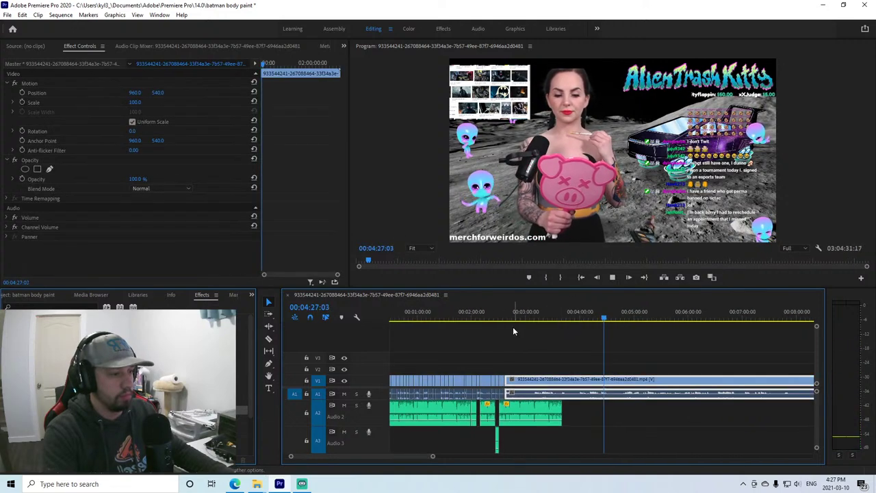
# Play from the join and split the long clip at 00:02:43:28.
pyautogui.click(513, 312)
pyautogui.click(614, 276)
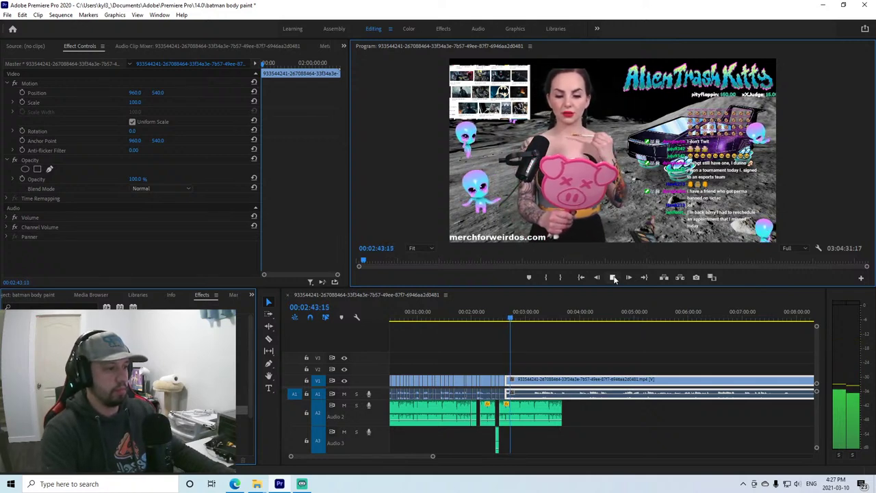
pyautogui.click(613, 277)
pyautogui.click(518, 378)
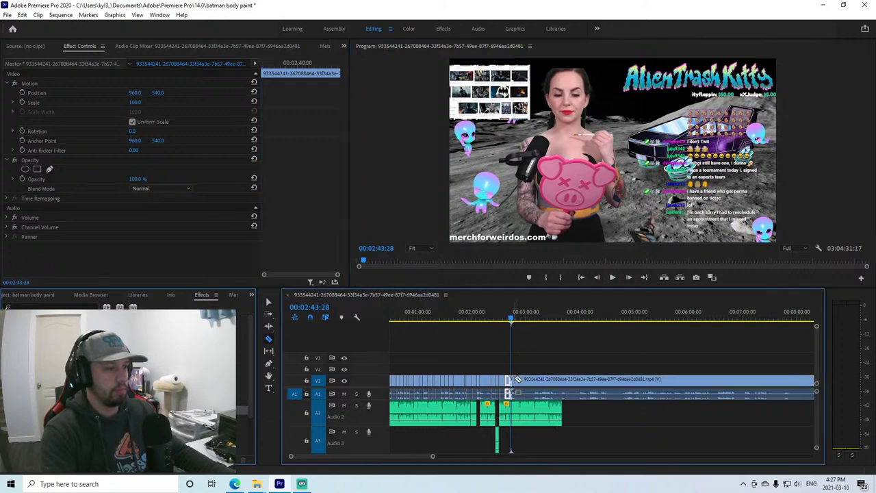
# Cut the footage between 00:02:43:28 and about 00:02:52 out of the long clip and close the gap.
pyautogui.click(535, 316)
pyautogui.click(613, 277)
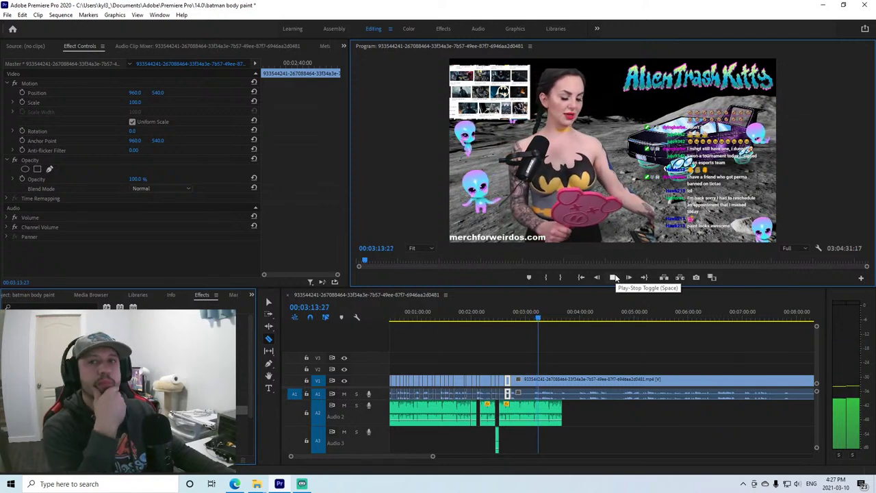
pyautogui.click(510, 316)
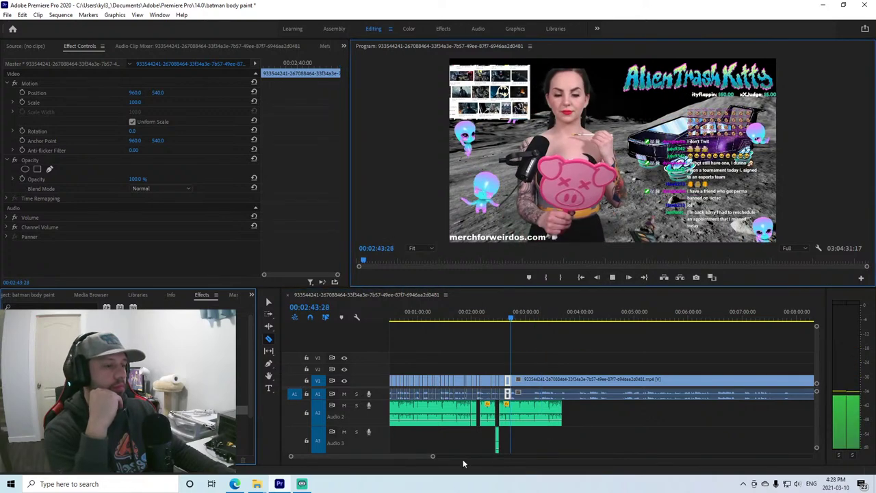
pyautogui.moveTo(432, 457); pyautogui.dragTo(417, 457)
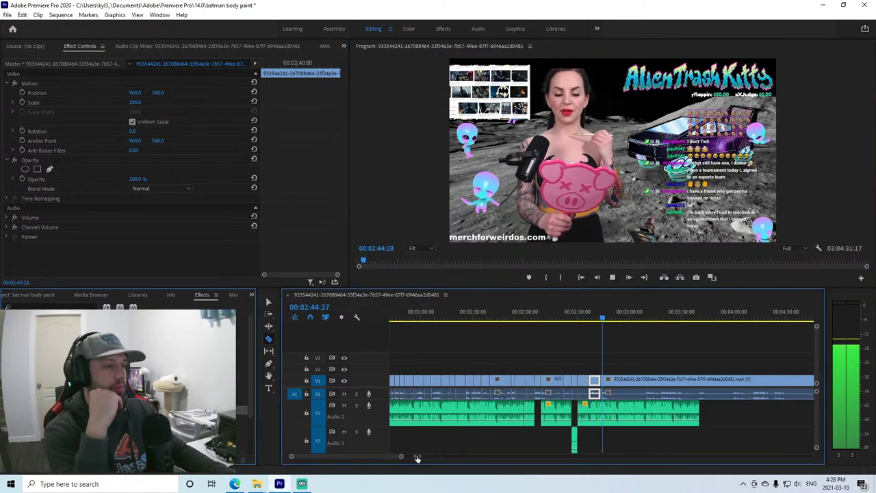
pyautogui.click(628, 310)
pyautogui.click(616, 308)
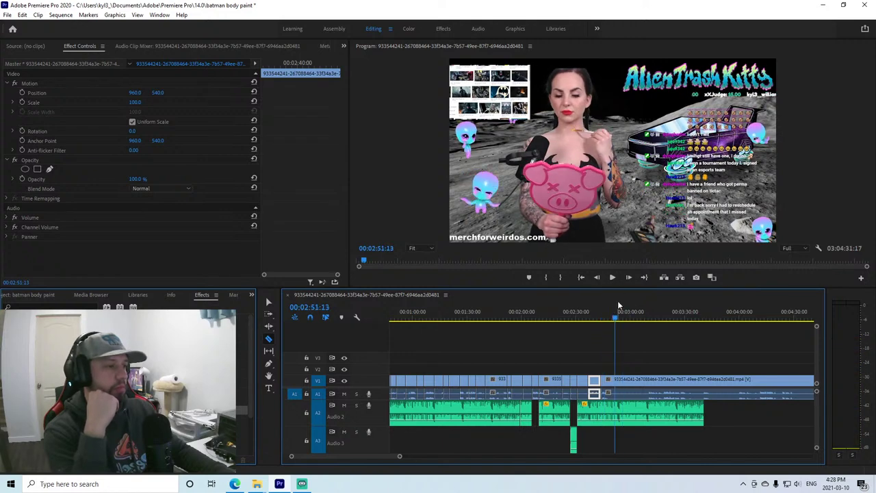
pyautogui.rightClick(614, 380)
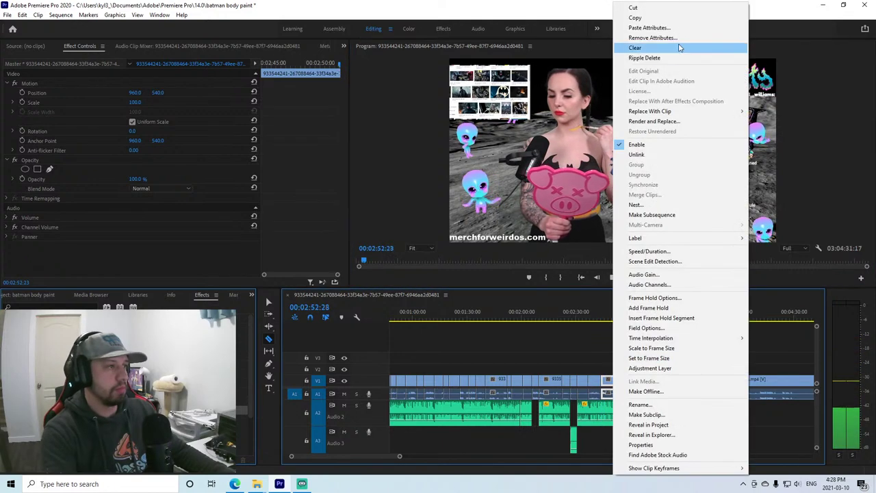
pyautogui.press('Escape')
pyautogui.moveTo(624, 381); pyautogui.dragTo(623, 382)
# Play across the join near 00:02:44 and split the long clip at 00:02:49:25.
pyautogui.click(601, 309)
pyautogui.click(612, 277)
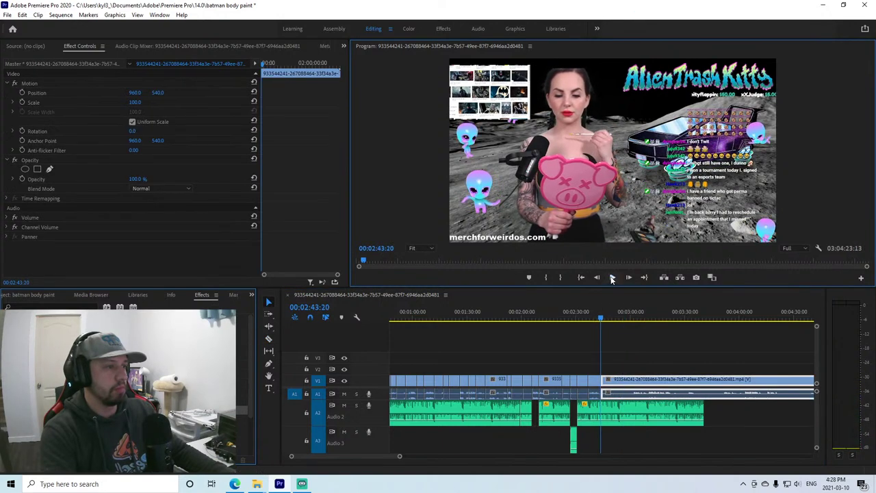
pyautogui.click(612, 278)
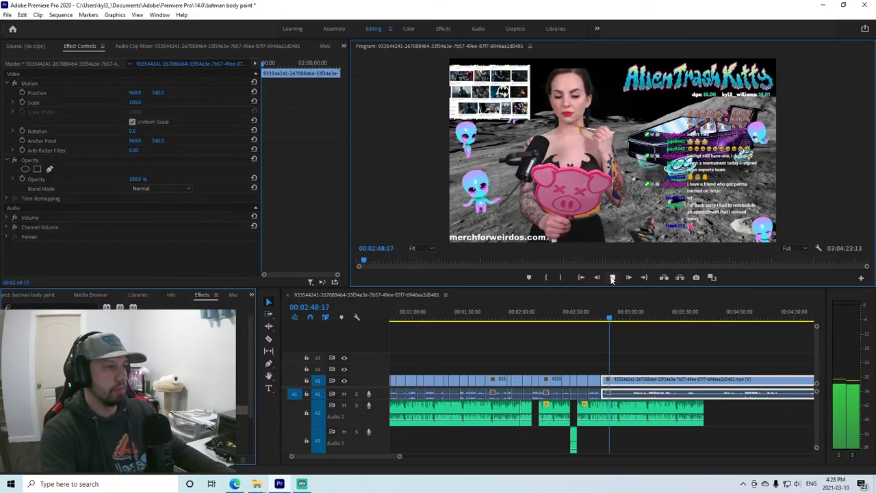
pyautogui.click(612, 277)
pyautogui.press('c')
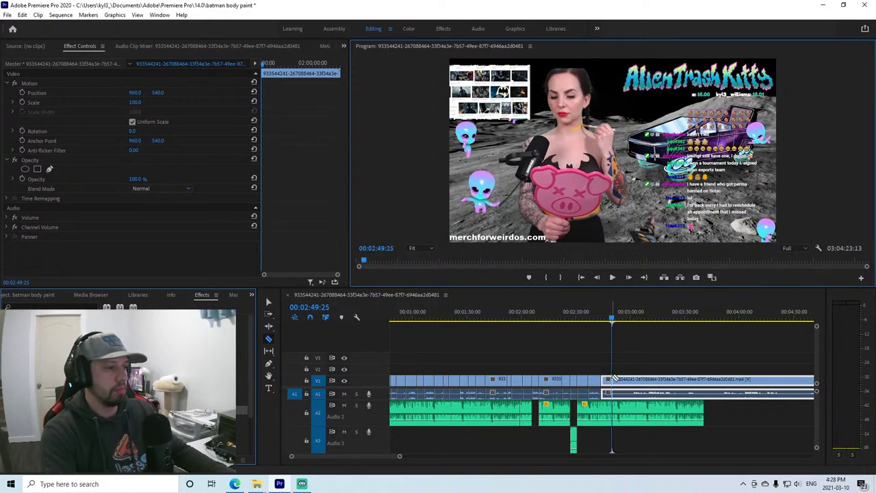
pyautogui.click(614, 379)
# Play the long clip from about 00:03:30 and 00:03:51 to look for the next moment worth keeping.
pyautogui.click(685, 316)
pyautogui.click(612, 277)
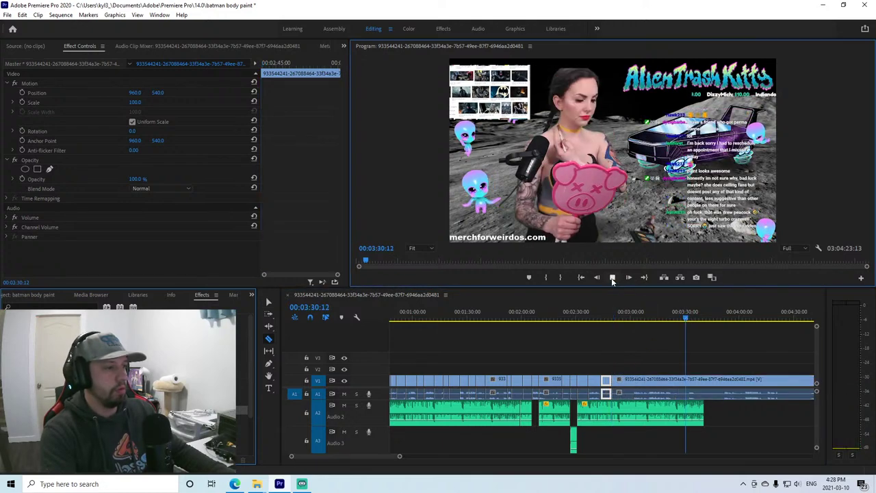
pyautogui.click(722, 314)
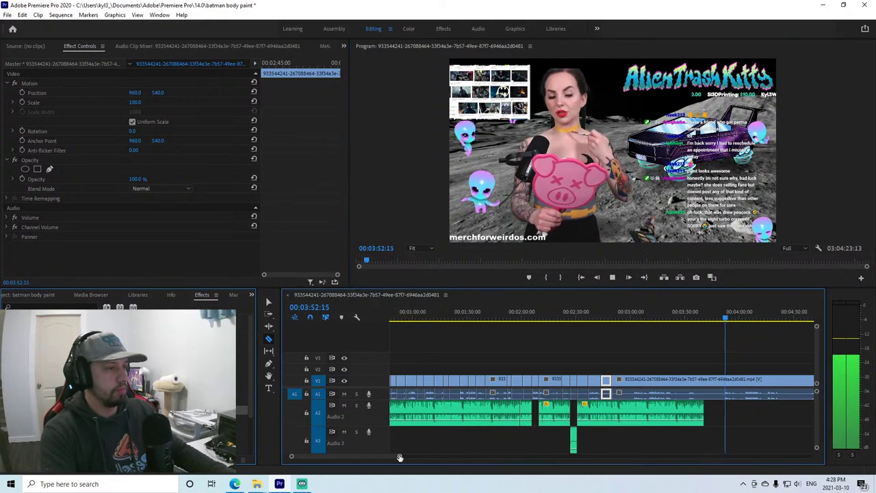
pyautogui.scroll(-3, 490, 450)
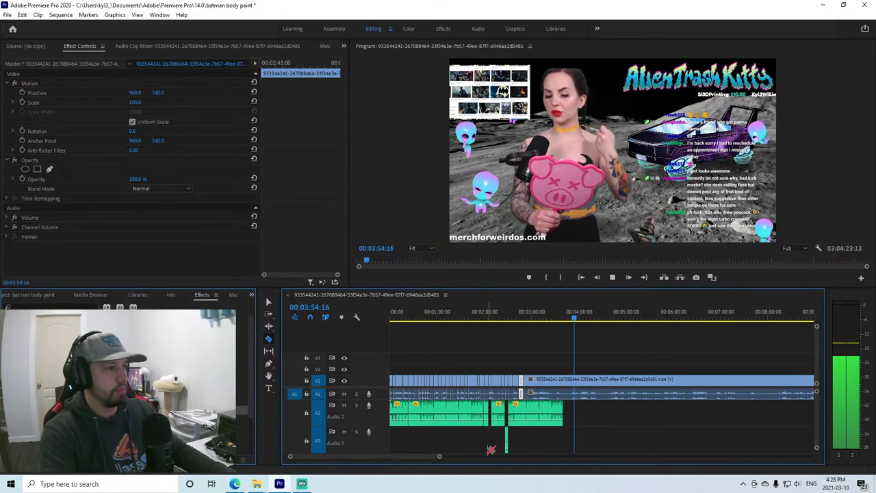